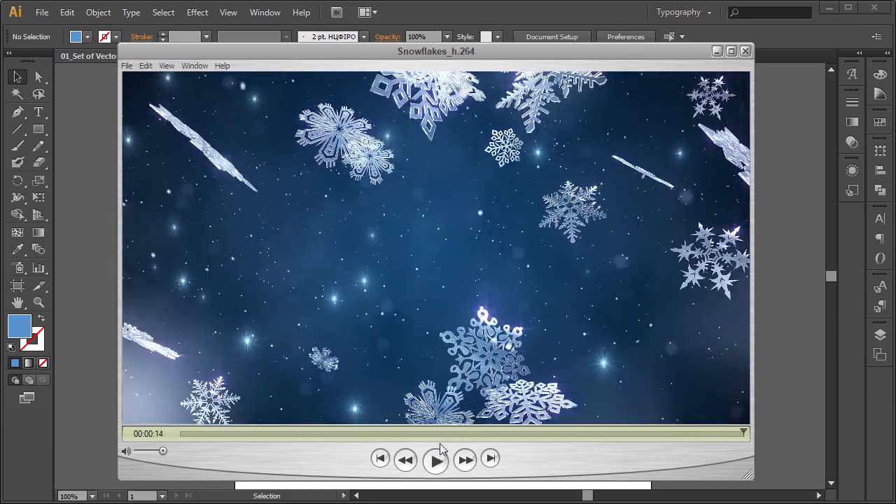
Step: Minimize the snowflake video preview and look over the artwork in both open snowflake vector documents
left_click(716, 52)
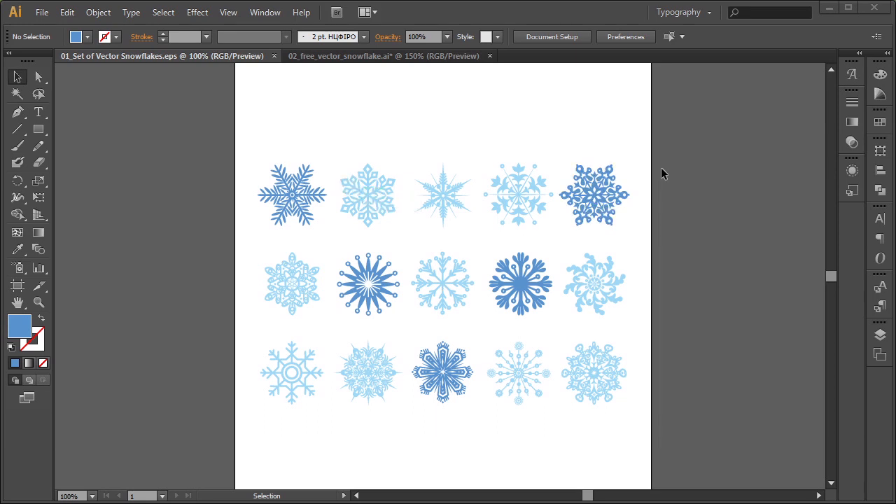
left_click(427, 58)
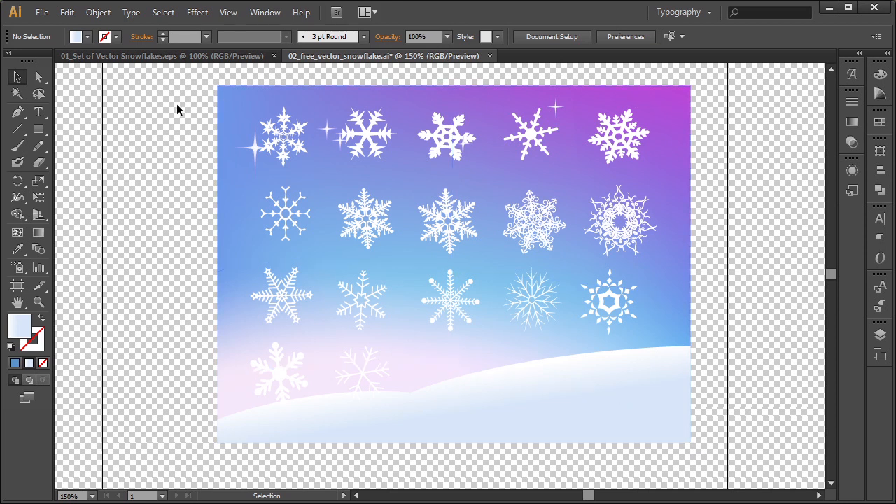
left_click(152, 57)
scroll(691, 147, "up", 1, "alt")
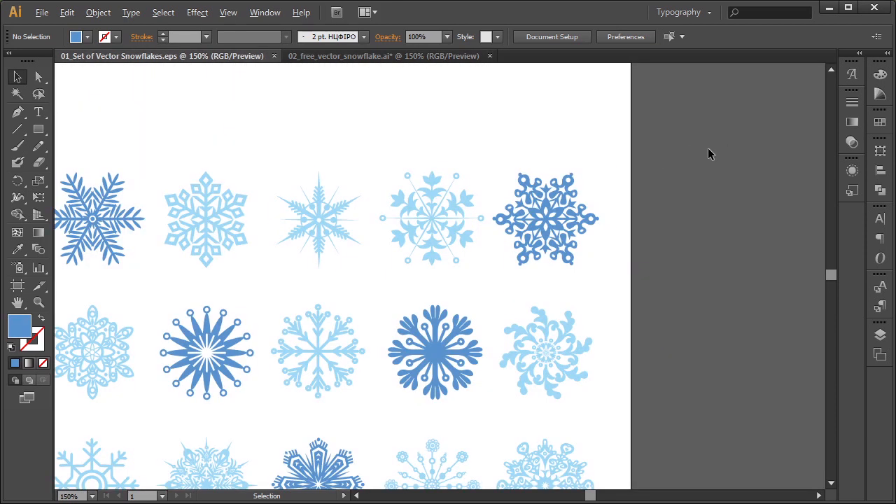
Step: Select and copy only the dark blue snowflake at the end of the top row in 01_Set of Vector Snowflakes.eps
left_click(32, 76)
left_click_drag(602, 189, 491, 272)
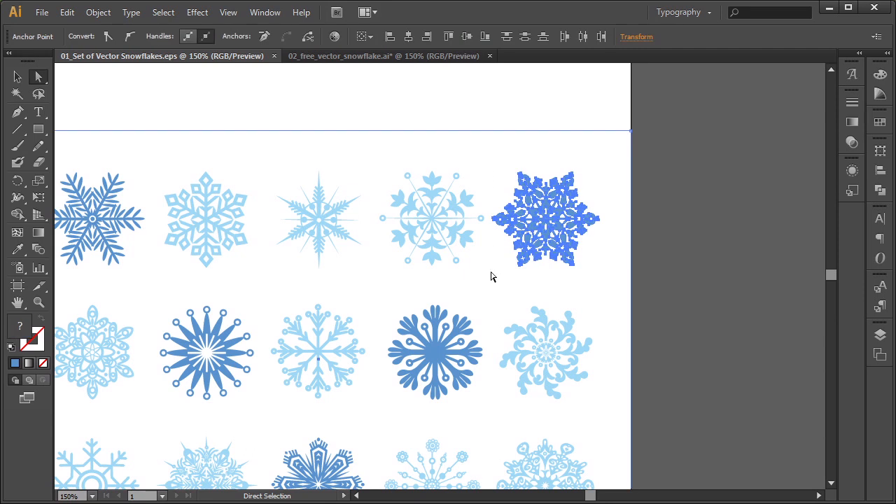
left_click(18, 76)
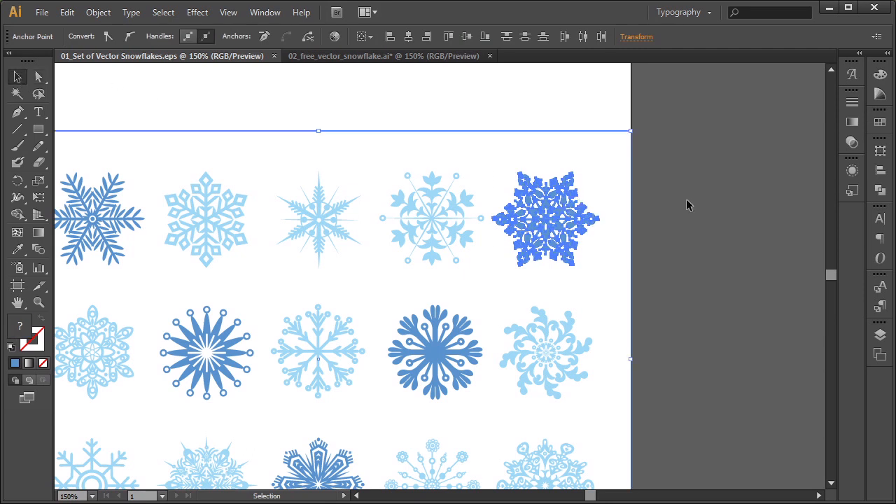
left_click(553, 200)
scroll(544, 208, "up", 2, "alt")
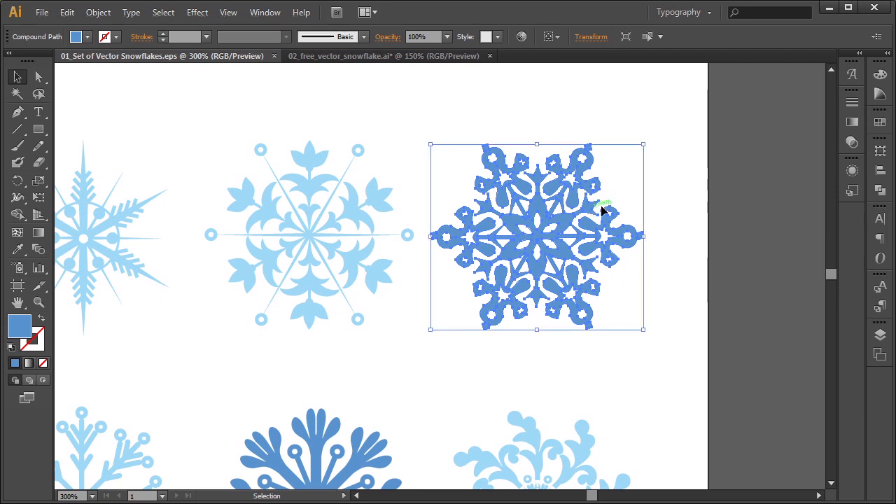
scroll(620, 190, "down", 3, "alt")
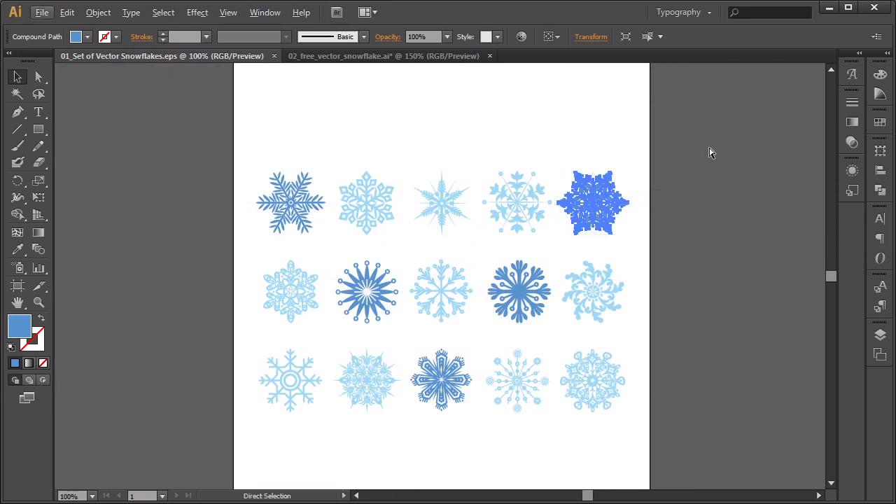
Step: Create a new 100 × 100 mm RGB document and paste the dark blue snowflake into it
key("ctrl+n")
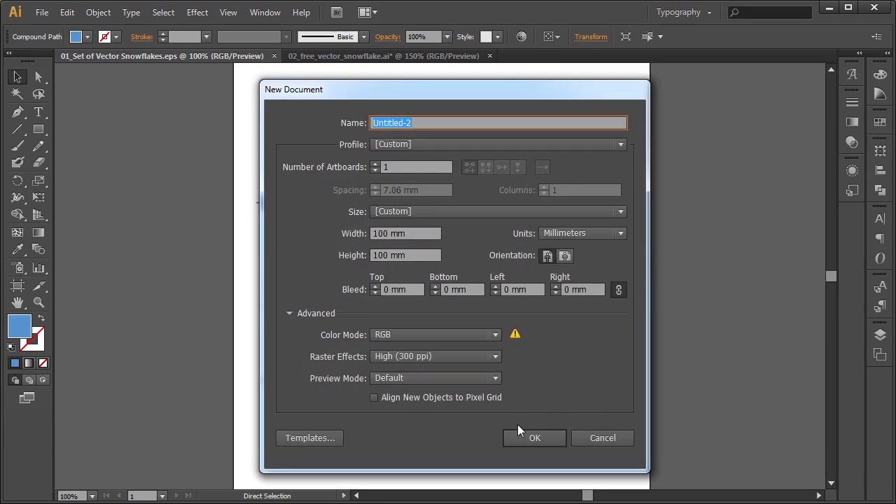
left_click(535, 438)
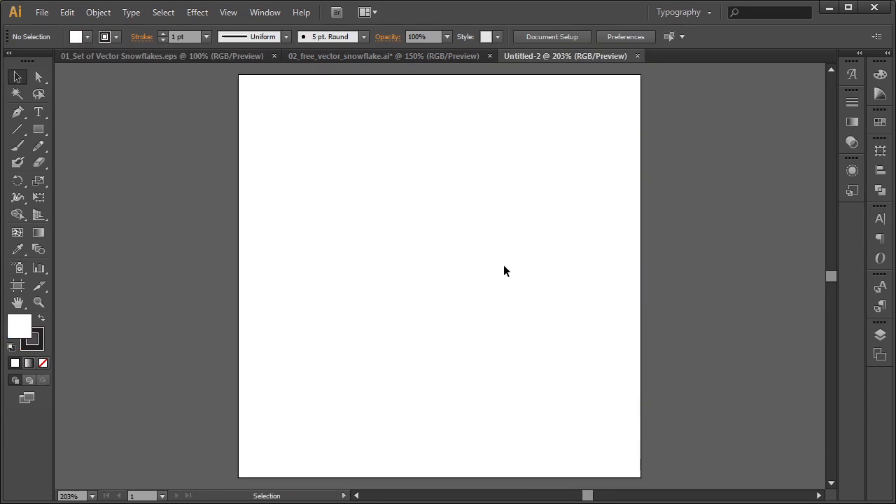
key("ctrl+v")
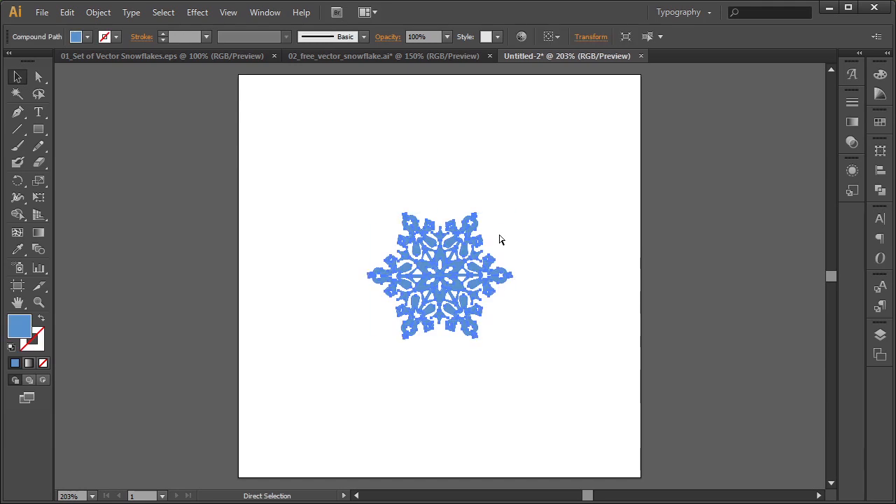
Step: Enlarge the dark blue snowflake proportionally from its centre to nearly fill the artboard, and check its outlines up close
left_click_drag(513, 212, 647, 127, "alt+shift")
left_click(692, 213)
scroll(441, 172, "up", 5, "alt")
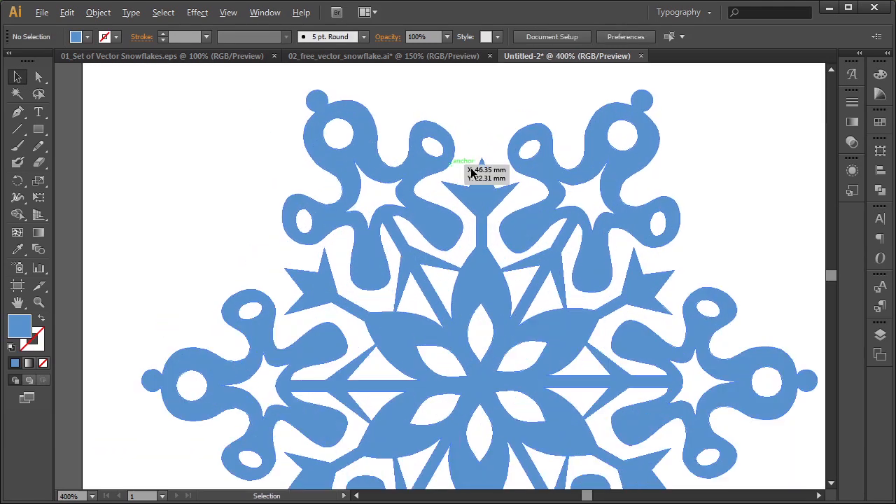
left_click(549, 201)
scroll(553, 210, "up", 3, "alt")
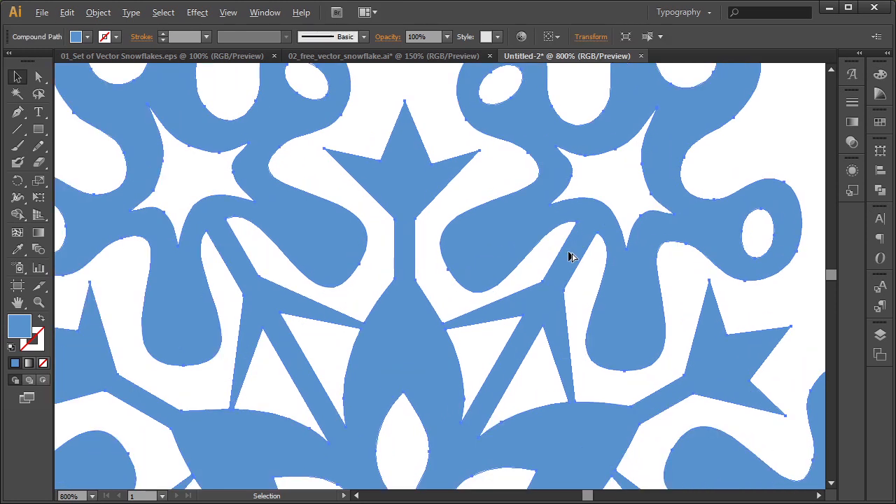
scroll(571, 257, "down", 5, "alt")
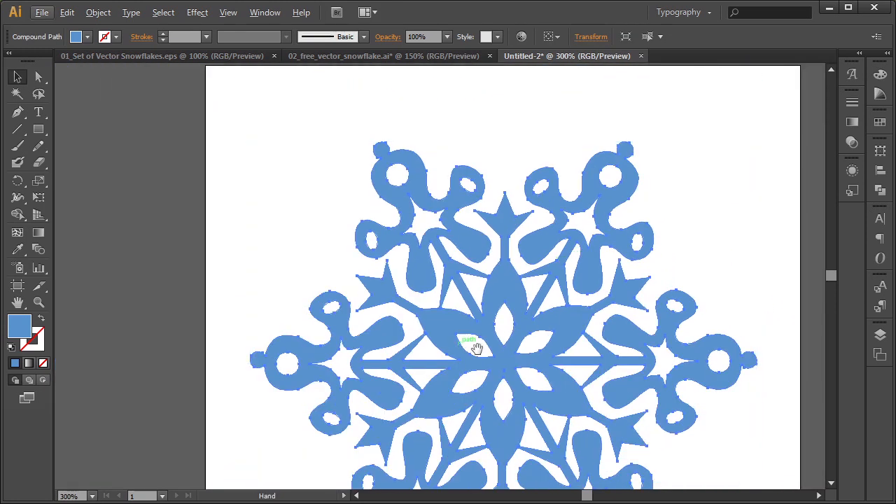
left_click_drag(476, 348, 465, 250)
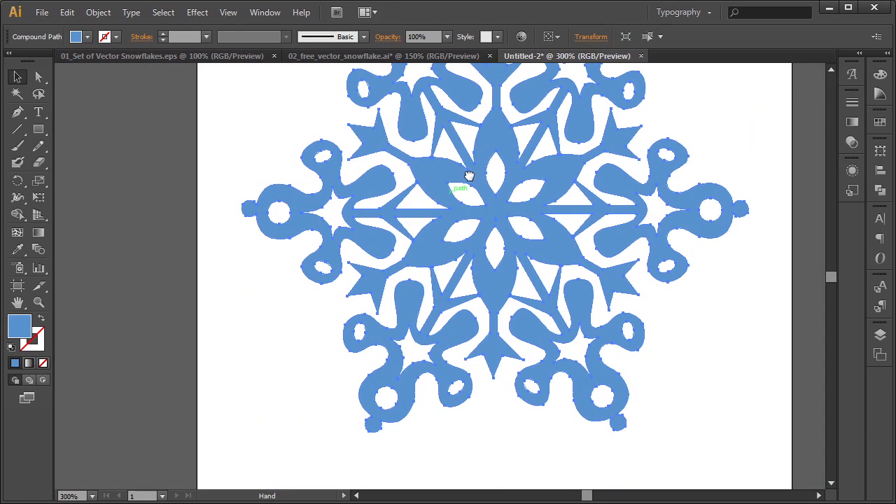
scroll(626, 296, "down", 1, "alt")
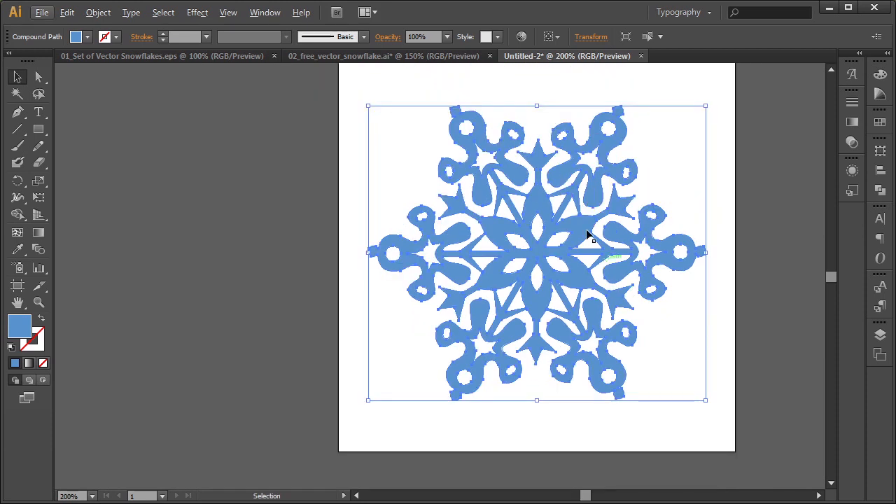
Step: Save the document as an Adobe Illustrator file named Snowflake_01 in the Tutorial folder
left_click(44, 12)
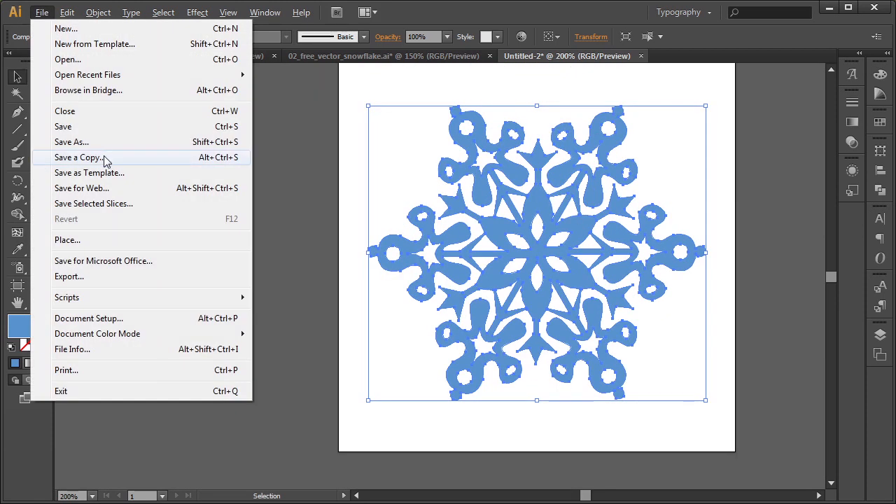
left_click(104, 146)
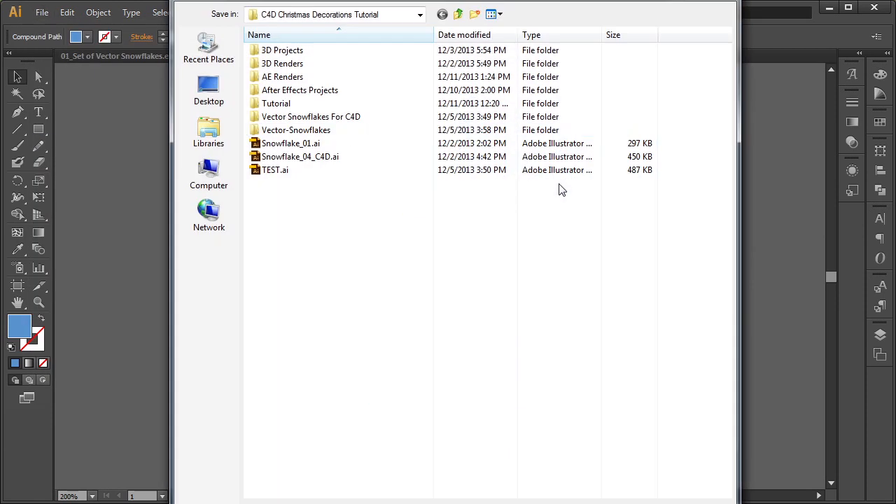
double_click(302, 103)
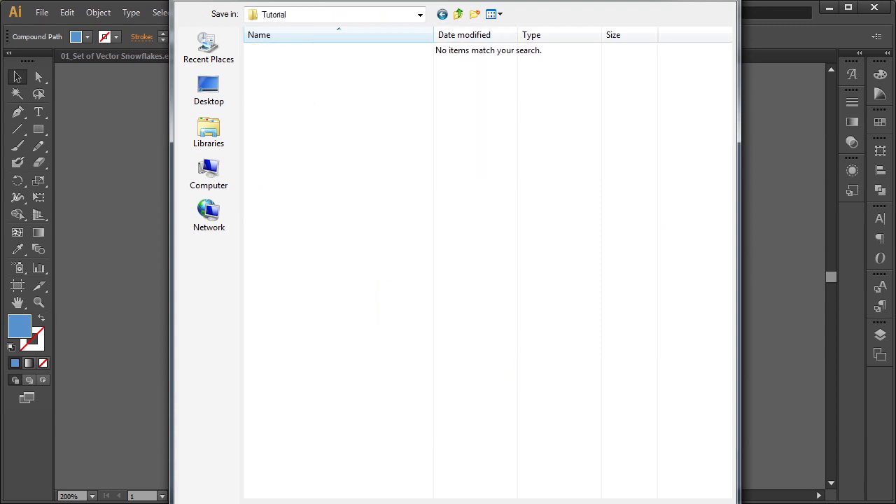
left_click_drag(614, 0, 614, 49)
left_click(398, 459)
key("ctrl+a")
type("Sn")
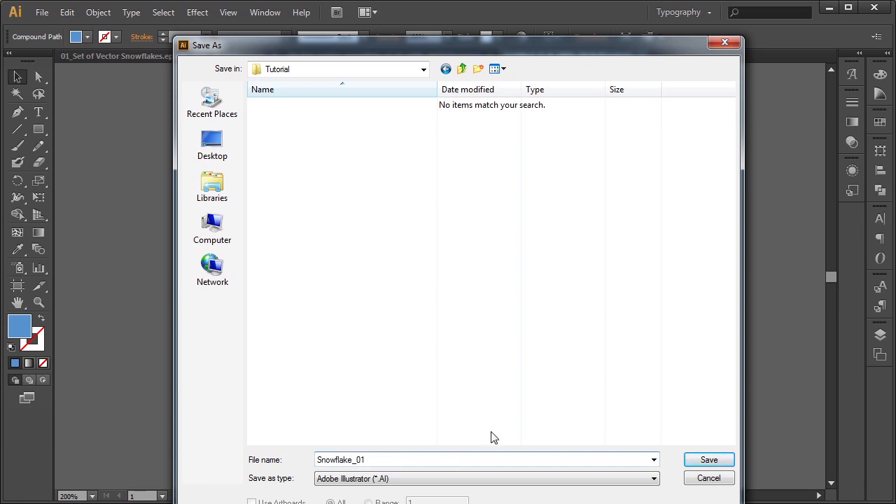
left_click_drag(626, 43, 625, 16)
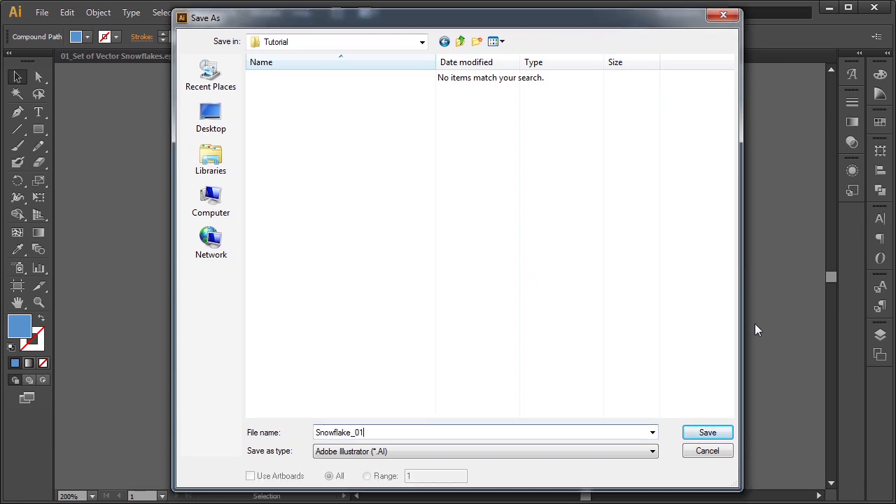
left_click(716, 434)
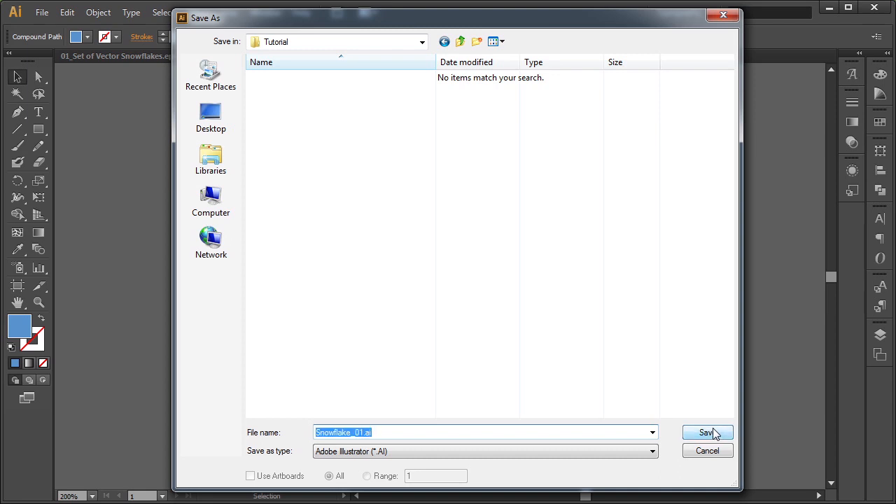
left_click(707, 432)
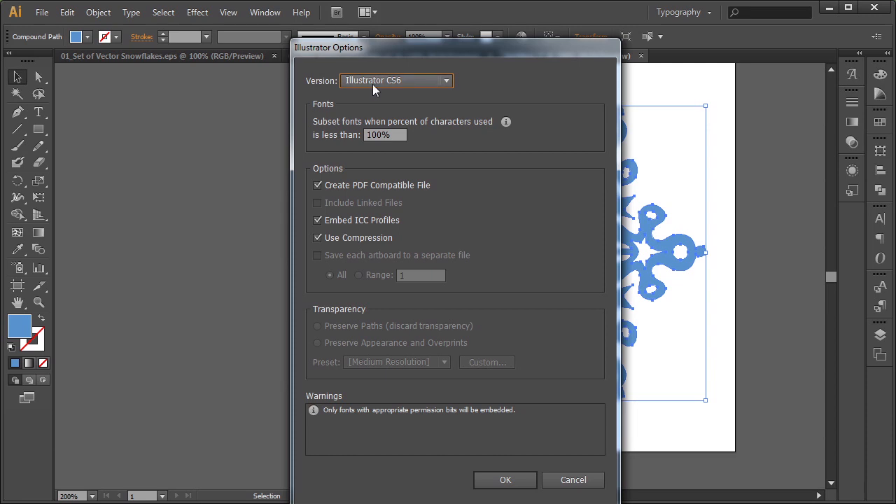
Step: Set the file version to Illustrator 8, finish saving, and close the Snowflake_01.ai document
left_click(349, 84)
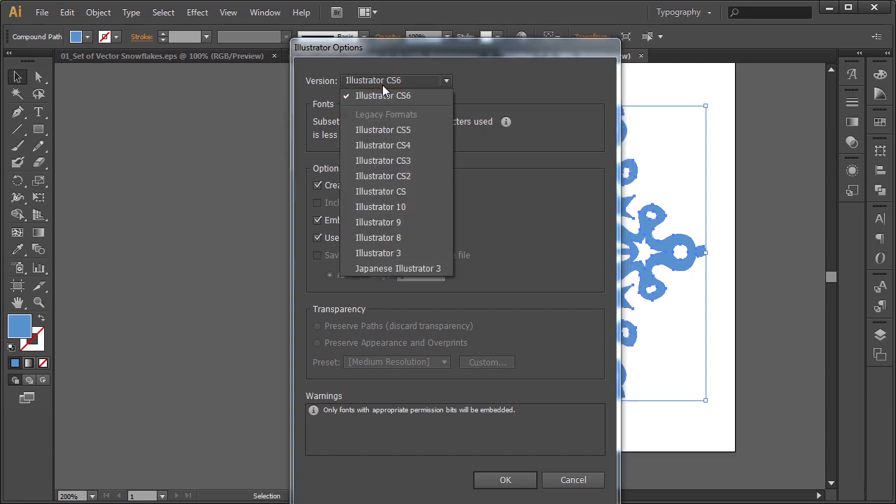
left_click(392, 238)
left_click_drag(518, 46, 544, 19)
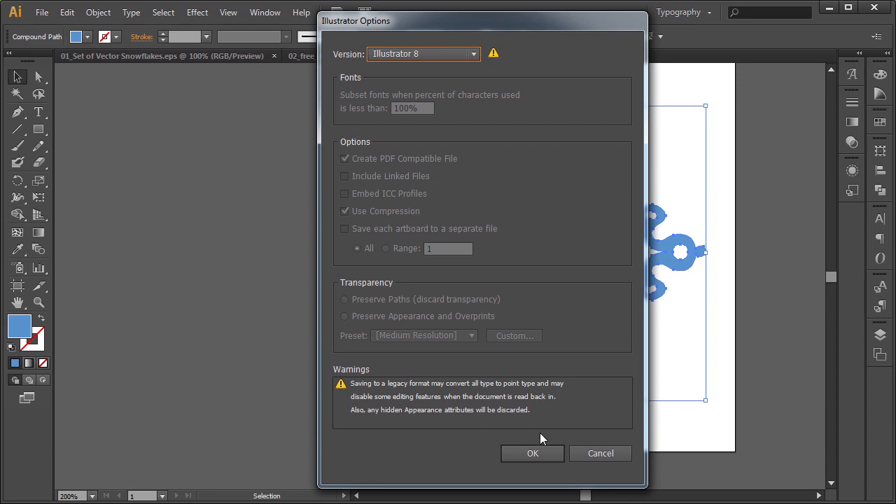
left_click(534, 450)
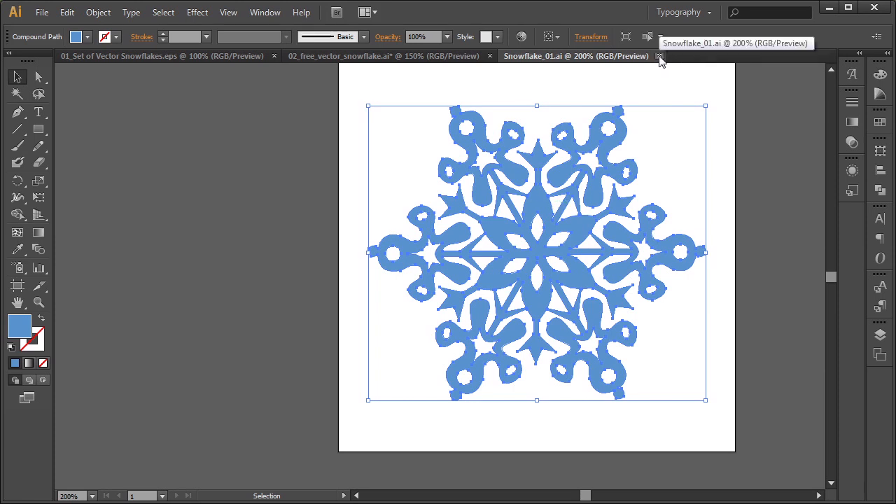
left_click(659, 56)
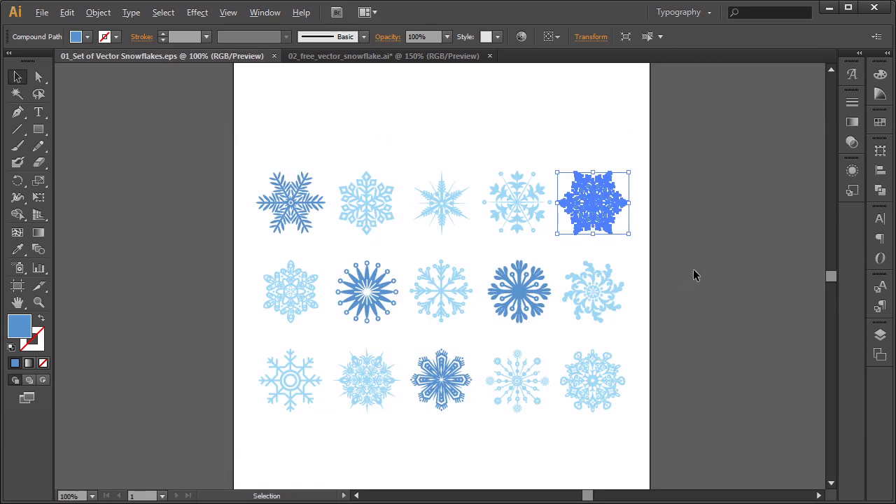
Step: Select and copy the light blue grouped snowflake, second in the top row of the snowflake set
scroll(693, 269, "up", 1, "alt")
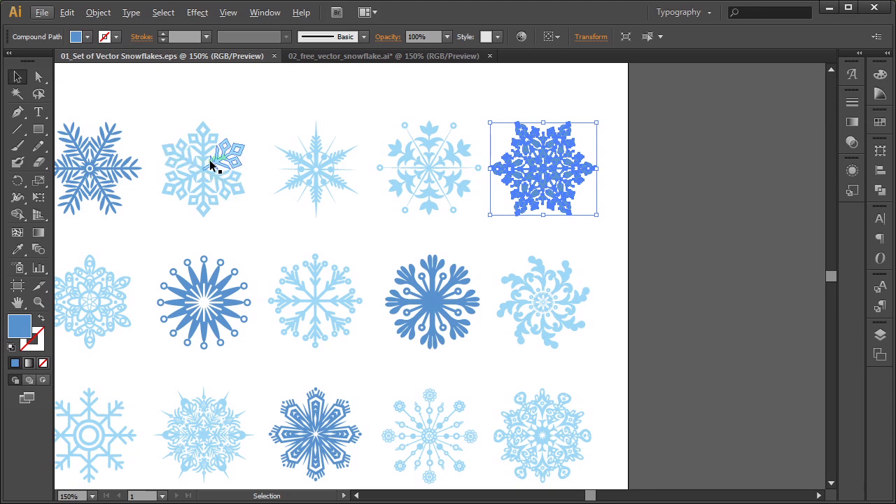
left_click(18, 77)
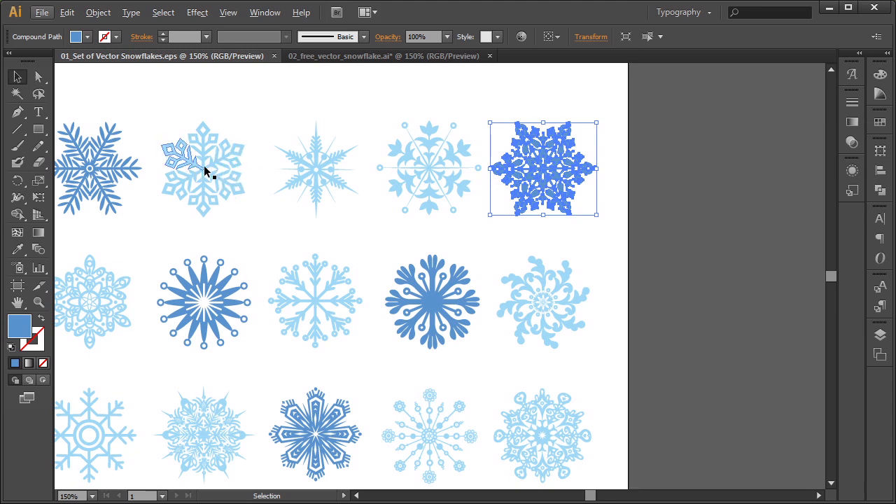
left_click(201, 164)
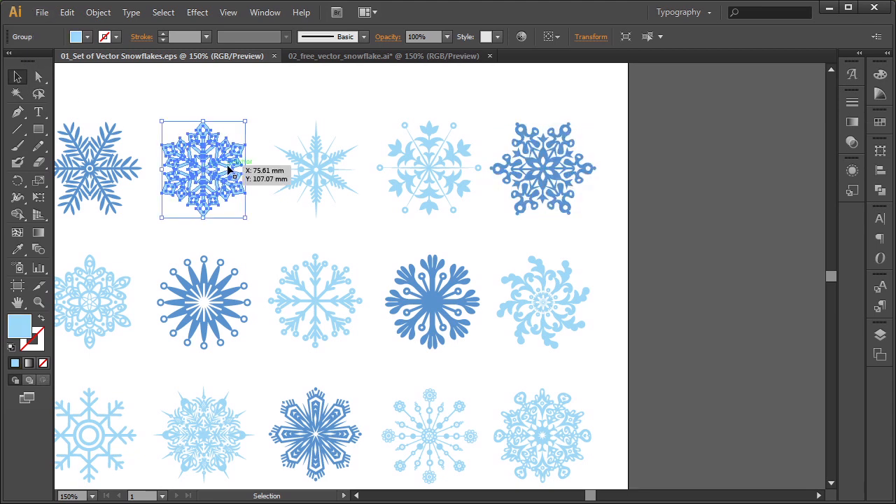
key("a")
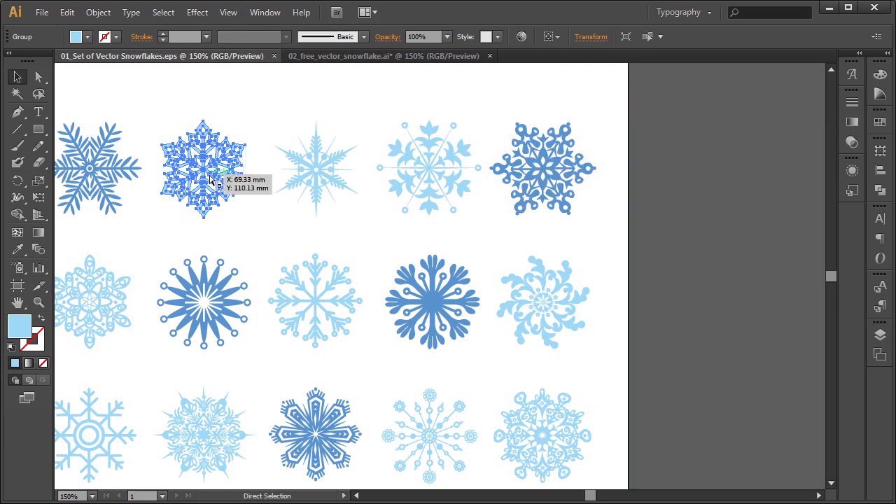
key("v")
key("a")
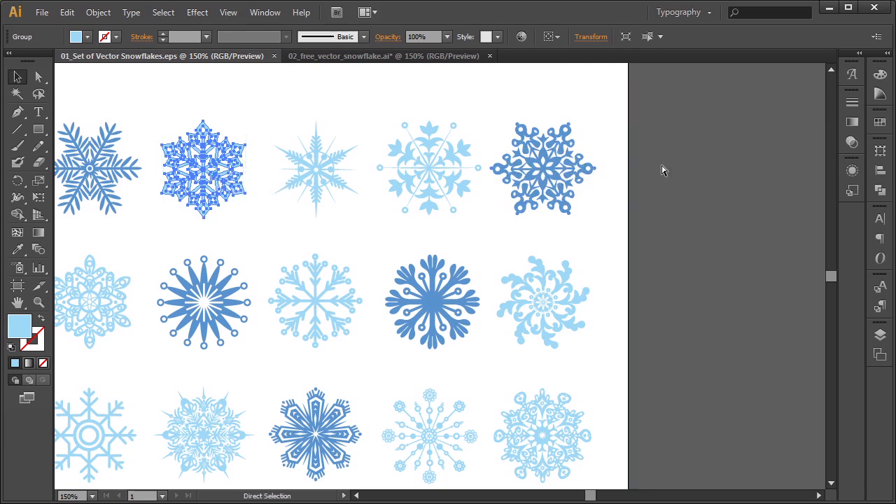
Step: Create another new 100 × 100 mm RGB document and paste the light blue snowflake group into it
key("ctrl+n")
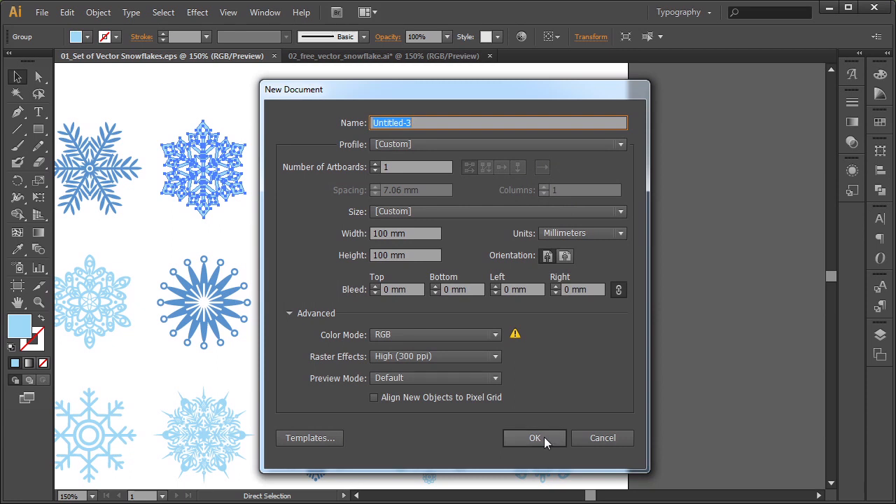
key("Return")
key("ctrl+v")
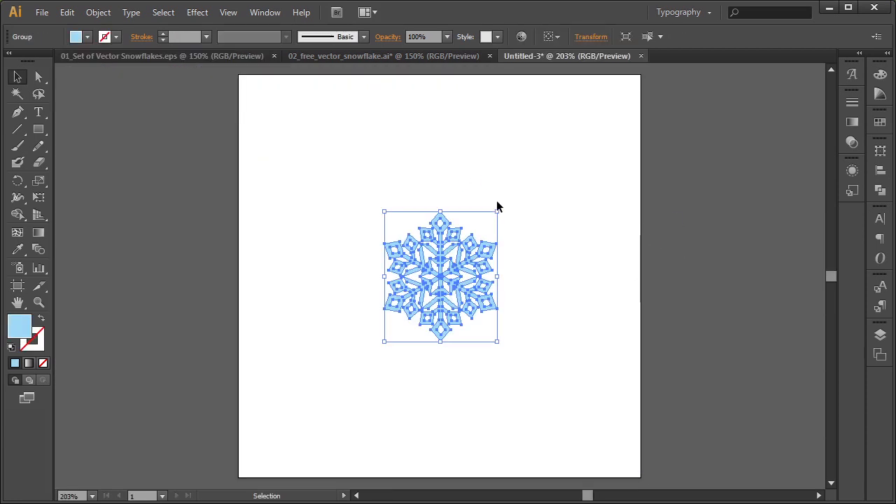
Step: Enlarge the light blue snowflake proportionally from its centre to nearly fill the artboard, and inspect its overlapping paths at the middle
left_click_drag(496, 211, 646, 112, "alt+shift")
scroll(497, 161, "up", 3, "alt")
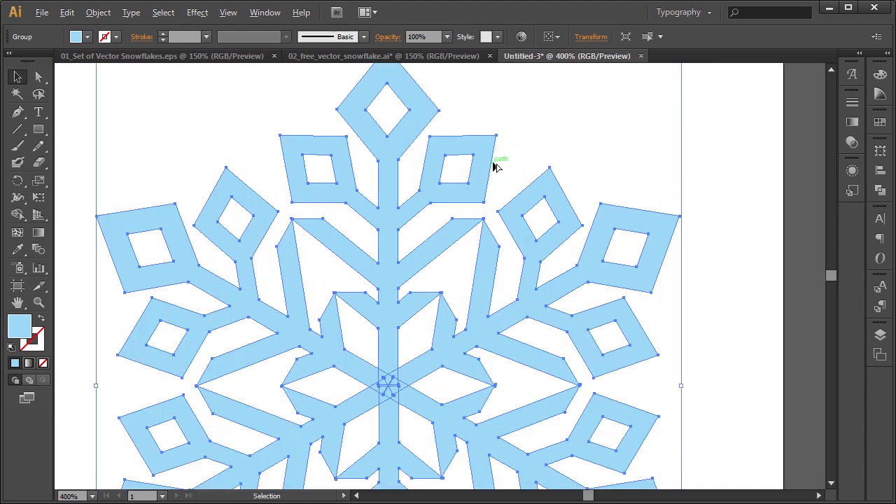
left_click_drag(498, 339, 520, 274)
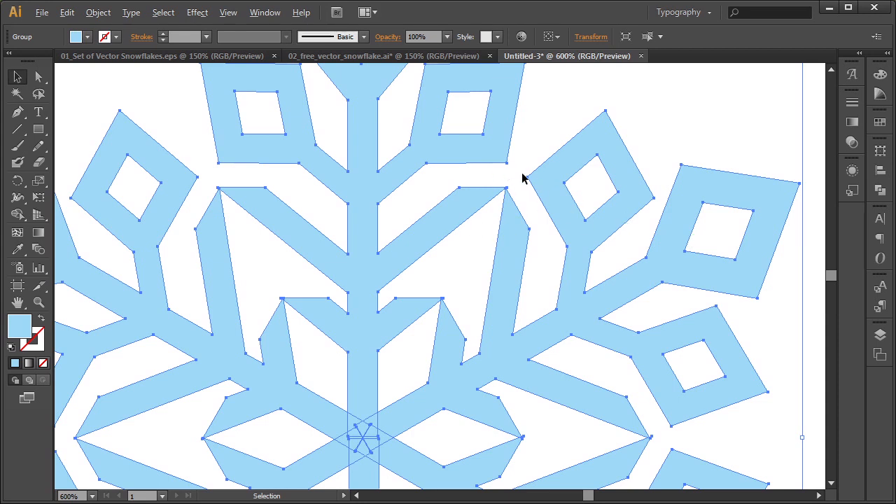
Step: Separate the top arm's outer right branch tip from the neighbouring arm by nudging its anchor point left to X 61.948 mm
scroll(523, 178, "up", 4, "alt")
left_click(471, 231)
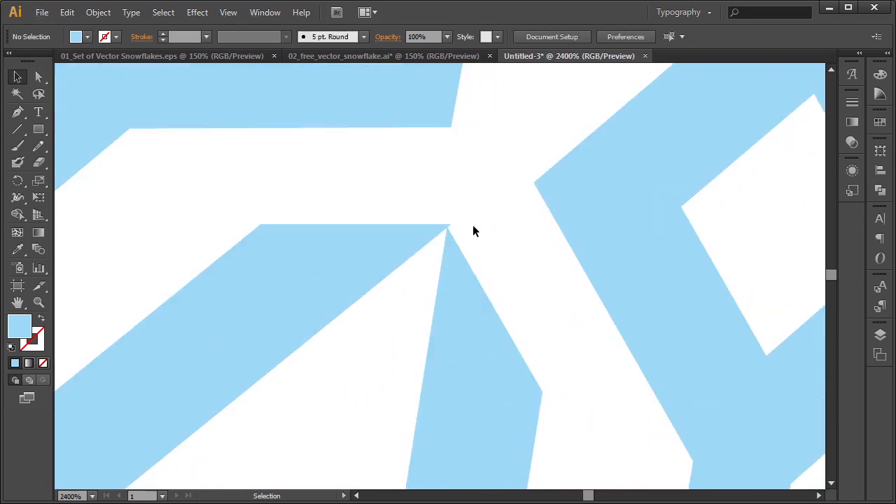
scroll(451, 227, "up", 3, "alt")
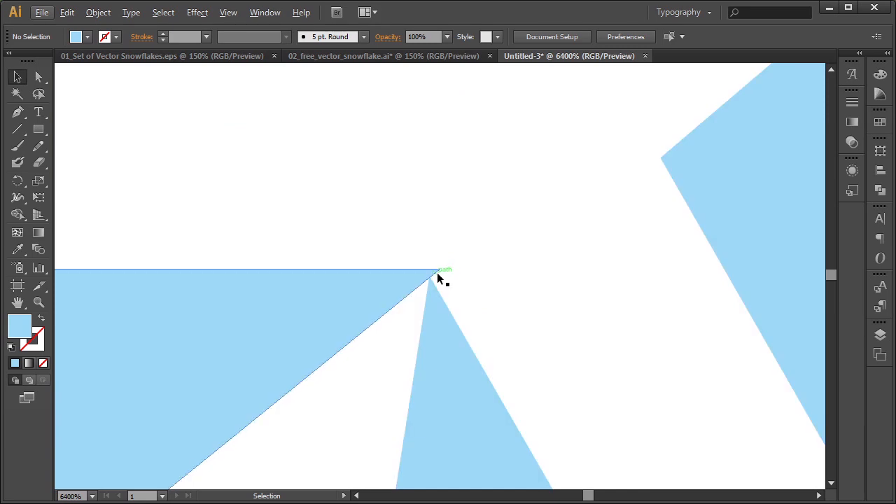
scroll(437, 280, "down", 9, "alt")
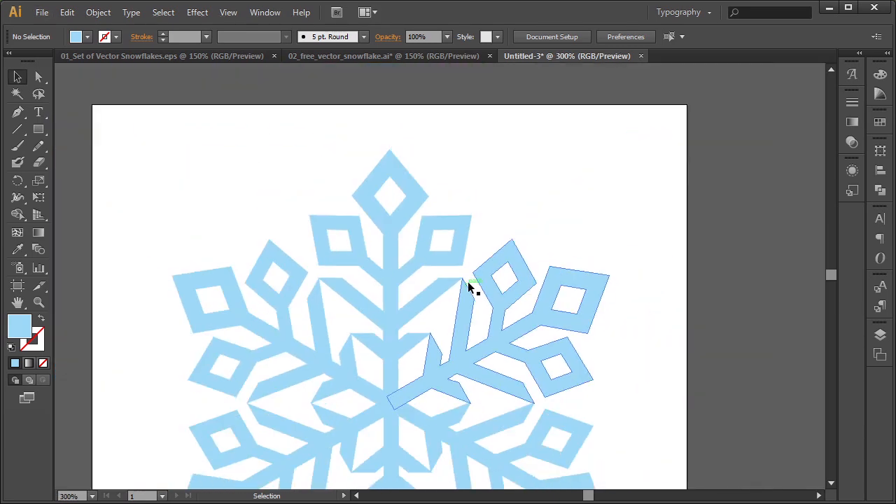
left_click(39, 77)
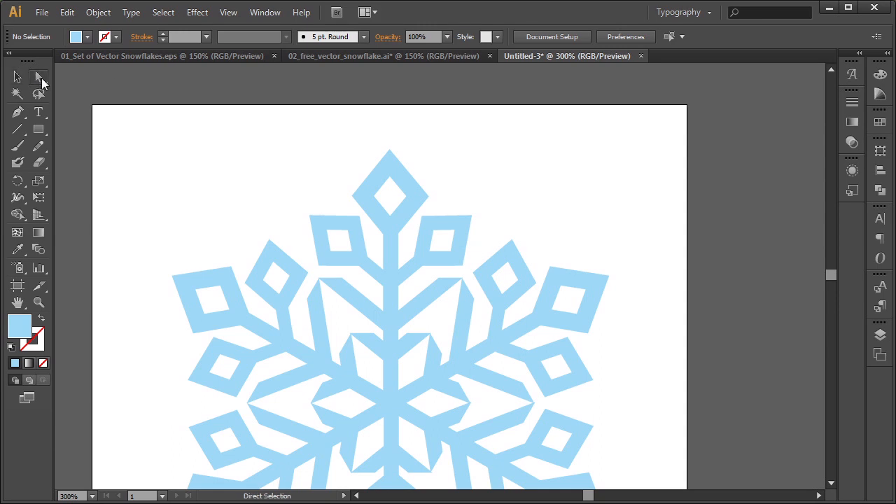
scroll(490, 270, "up", 5, "alt")
left_click(352, 284)
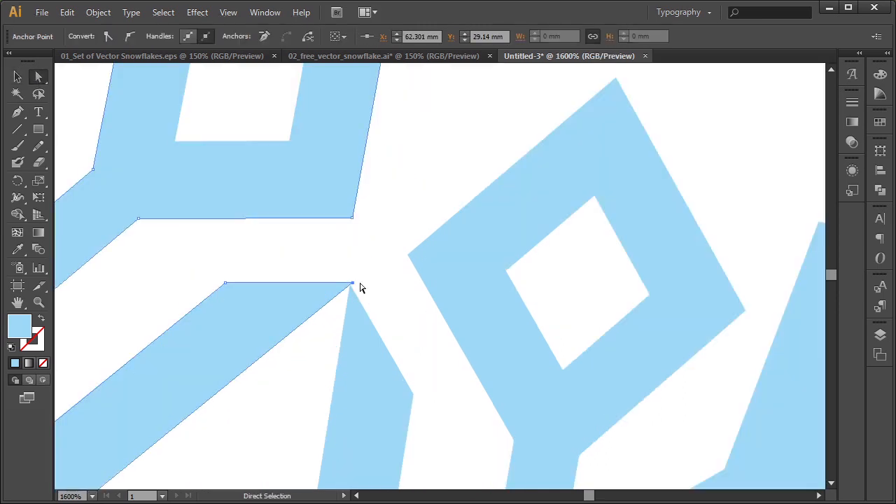
key("Left")
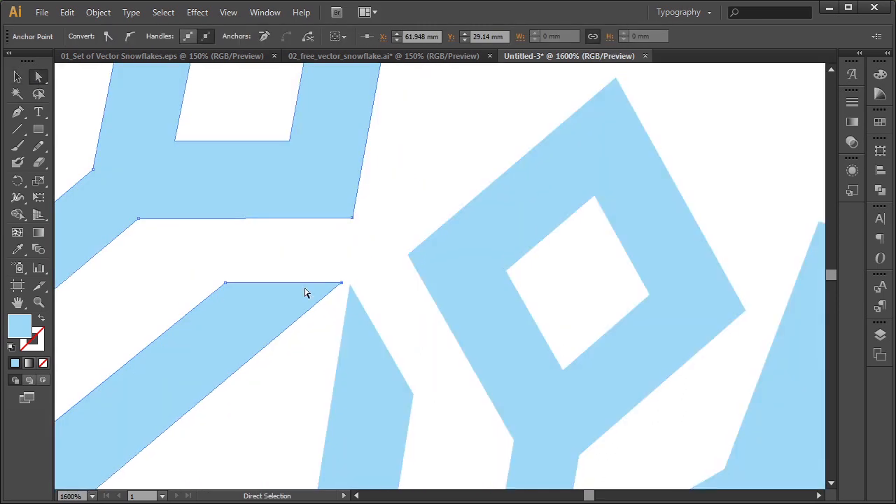
Step: Nudge the top arm's two left branch tips right, away from the upper-left arm, placing the outer one at X 38.381 mm
left_click_drag(146, 252, 653, 249)
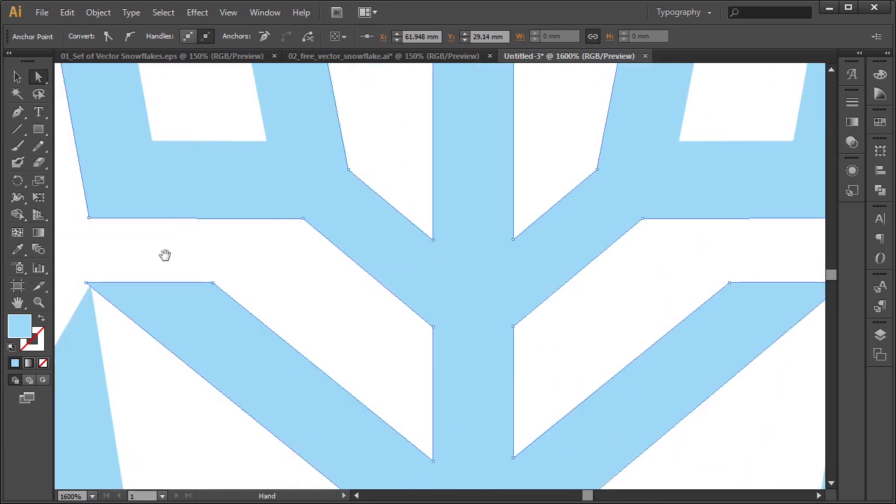
left_click_drag(196, 249, 423, 252)
left_click(314, 283)
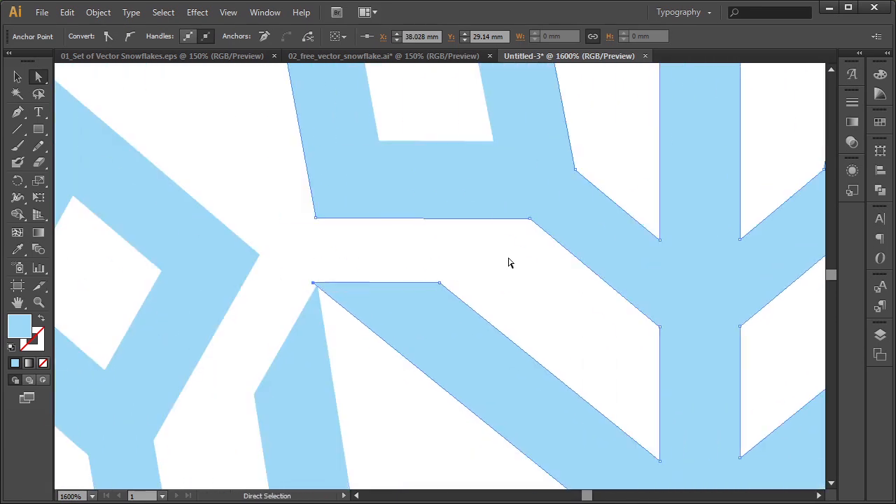
key("Right")
scroll(416, 152, "down", 5)
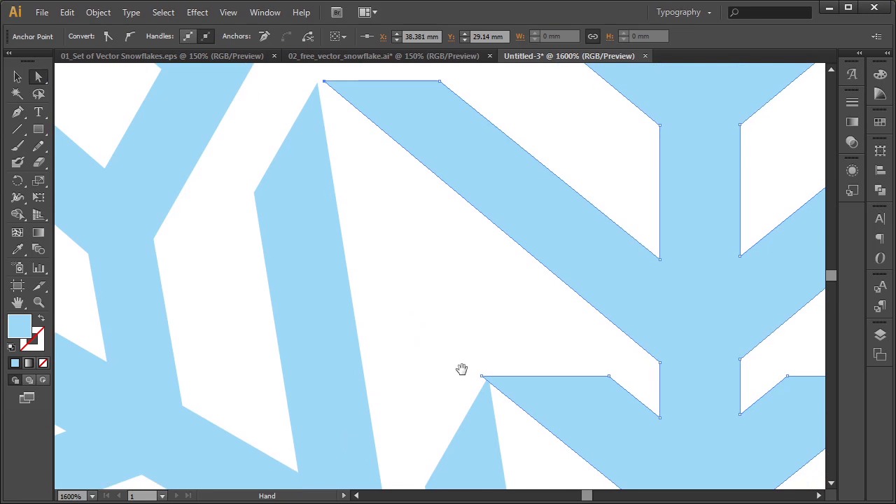
left_click_drag(483, 382, 484, 383)
key("Right")
key("space")
Step: Nudge the upper-right arm's inner tip down, away from the top arm's inner right branch, to Y 38.805 mm
left_click_drag(616, 382, 330, 281)
left_click(627, 282)
left_click(646, 257)
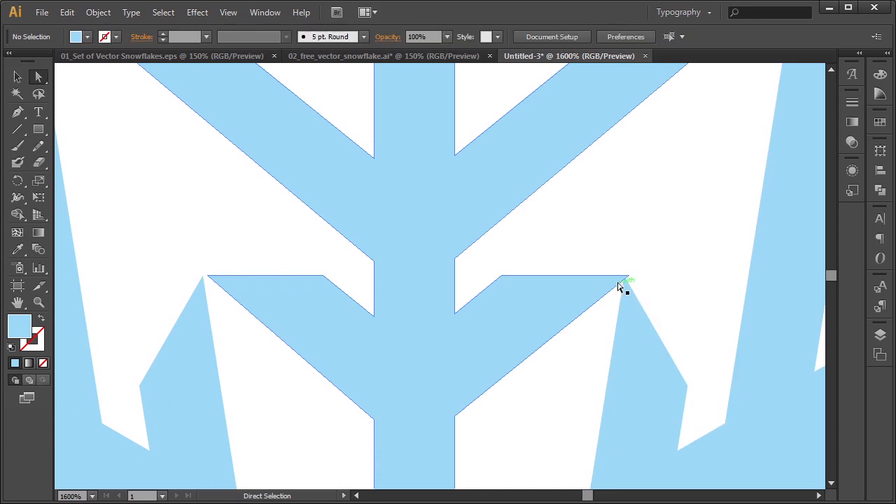
left_click(625, 277)
key("Down")
Step: Nudge the upper-right arm's two lower tips up and left, away from the lower-right arm, with the outer one at X 74.004, Y 49.865 mm
key("space")
left_click_drag(668, 282, 498, 280)
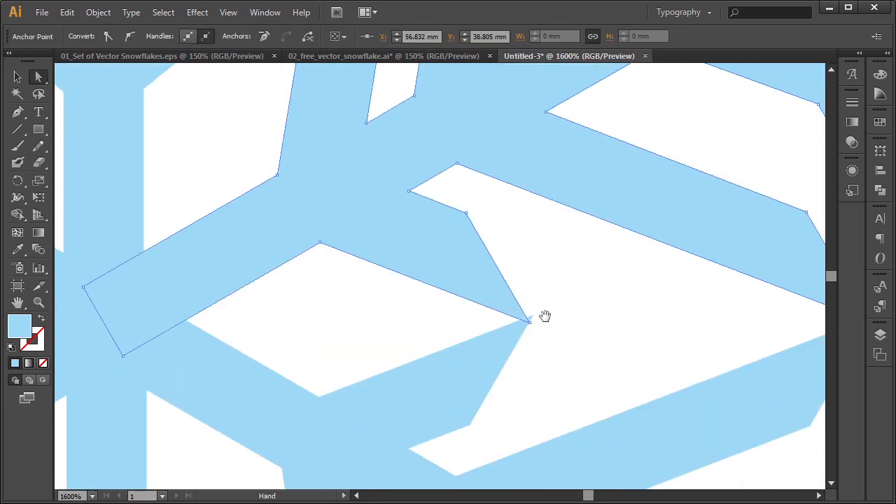
left_click(530, 323)
key("Up")
key("Left")
key("space")
left_click_drag(584, 284, 226, 287)
left_click(500, 339)
key("Up")
key("Up")
key("Left")
Step: Nudge the bottom arm's outer right branch tip left to X 62.164 mm, clear of the lower-right arm
key("space")
left_click_drag(486, 201, 490, 353)
left_click_drag(588, 244, 570, 402)
left_click_drag(508, 225, 528, 412)
left_click_drag(327, 249, 525, 316)
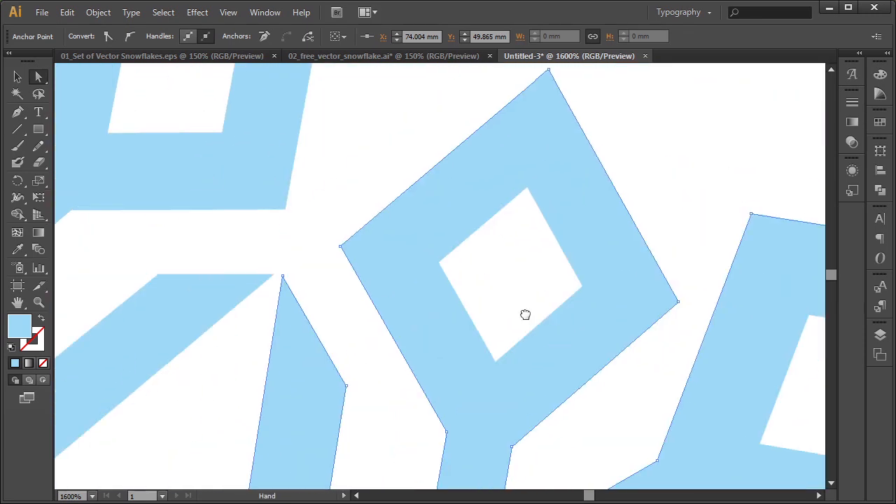
scroll(535, 316, "down", 1, "alt")
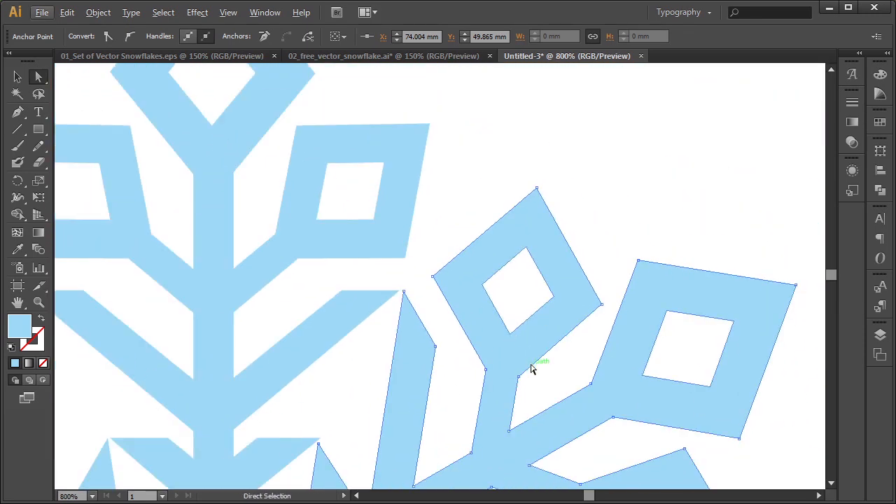
left_click_drag(509, 392, 472, 149)
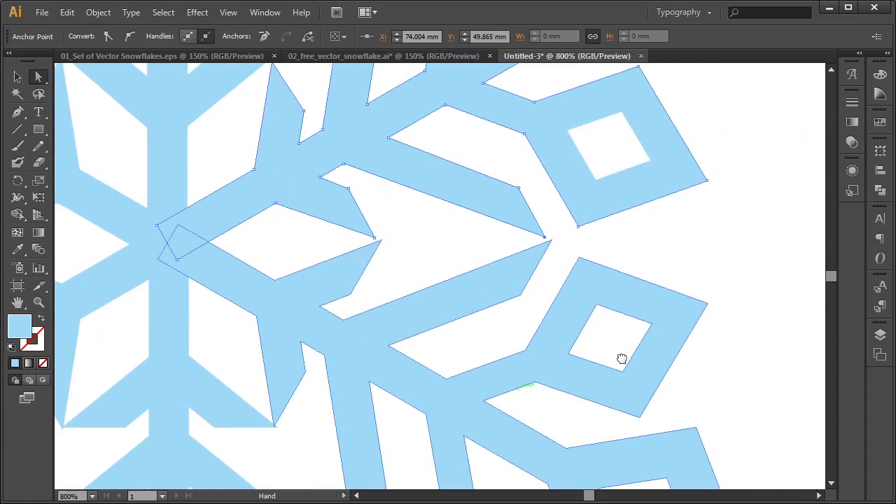
left_click_drag(624, 362, 606, 184)
left_click_drag(388, 196, 524, 155)
scroll(490, 370, "up", 4, "alt")
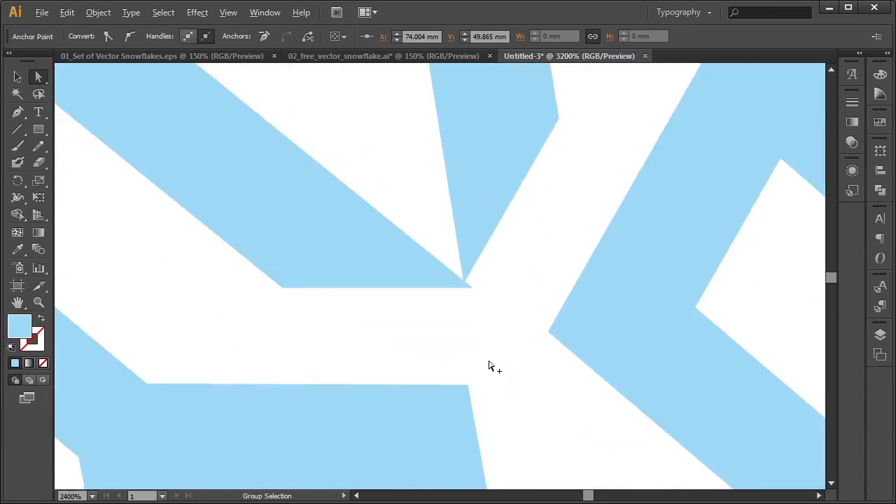
left_click(463, 263)
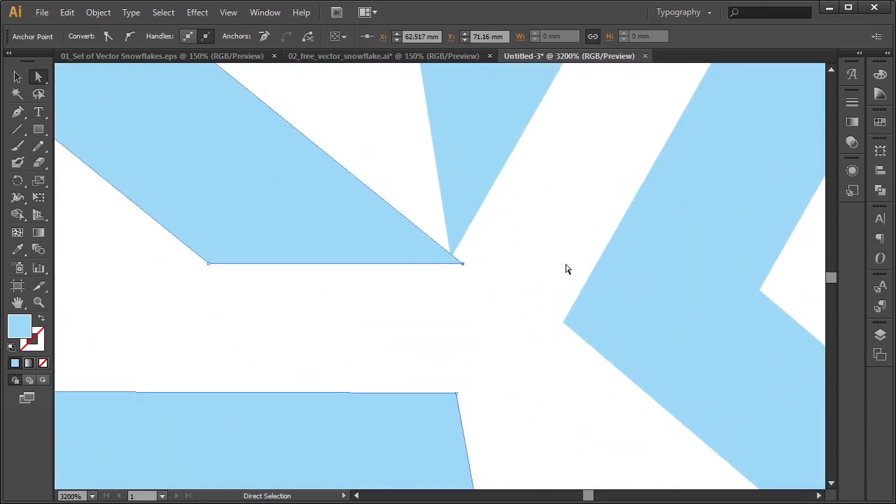
key("Left")
Step: Nudge the bottom arm's inner right branch tip left to X 56.841 mm, clear of the lower-right arm
left_click_drag(362, 208, 495, 410)
left_click_drag(345, 196, 571, 475)
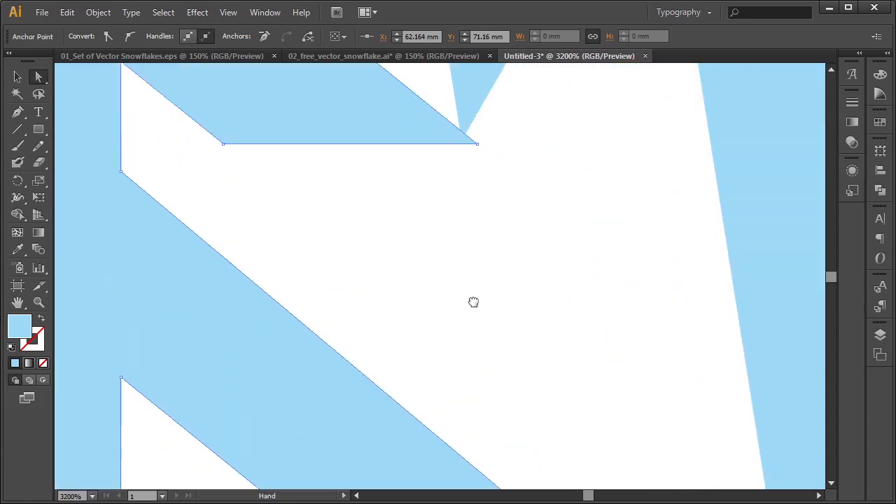
left_click_drag(463, 289, 496, 457)
left_click(511, 312)
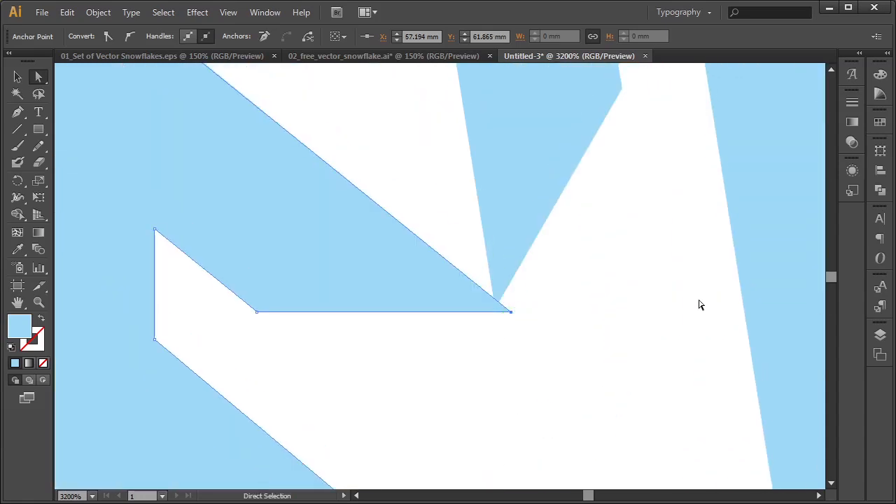
key("Left")
Step: Nudge the bottom arm's left branch tips right, away from the lower-left arm: outer tip to X 38.596 mm, inner tip to X 43.921 mm
left_click_drag(500, 320, 604, 145)
left_click_drag(392, 399, 628, 133)
left_click_drag(439, 255, 622, 263)
left_click(384, 297)
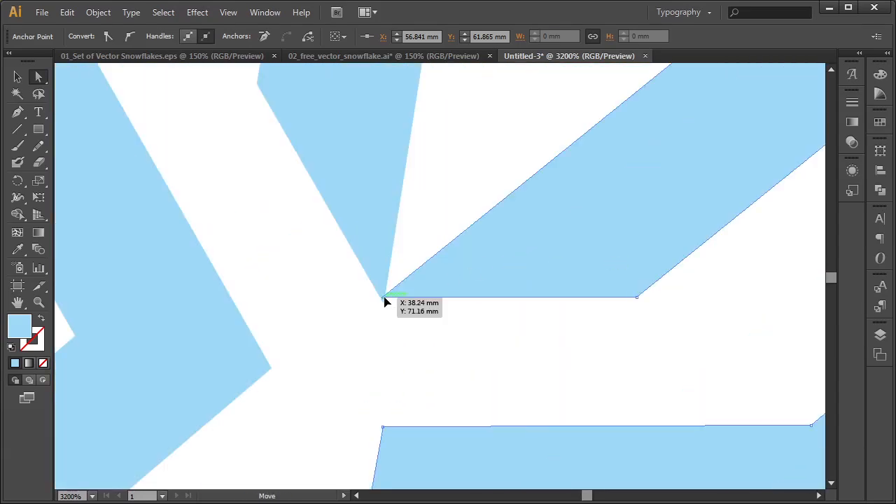
scroll(427, 319, "down", 3, "alt")
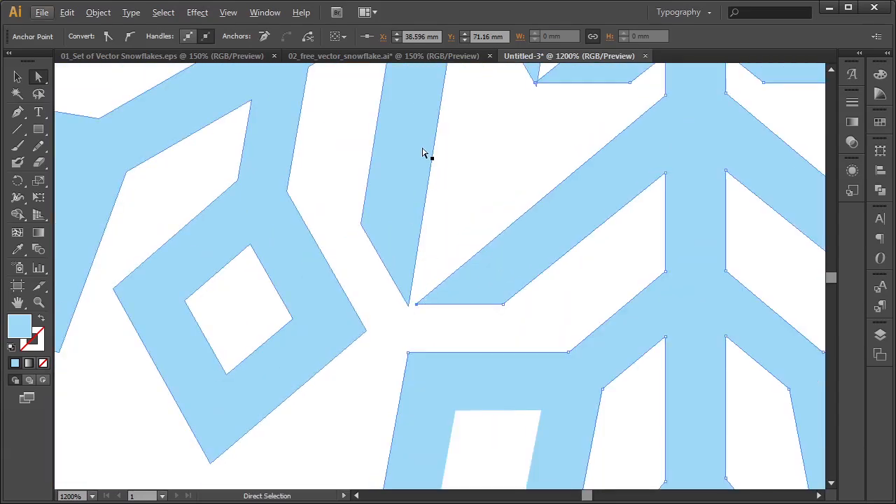
left_click_drag(506, 137, 506, 339)
scroll(546, 289, "up", 5, "alt")
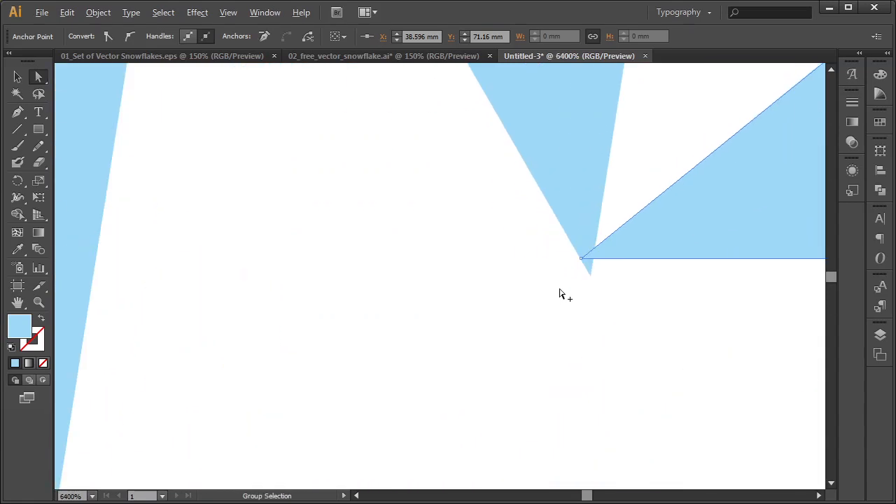
left_click(582, 259)
key("Right")
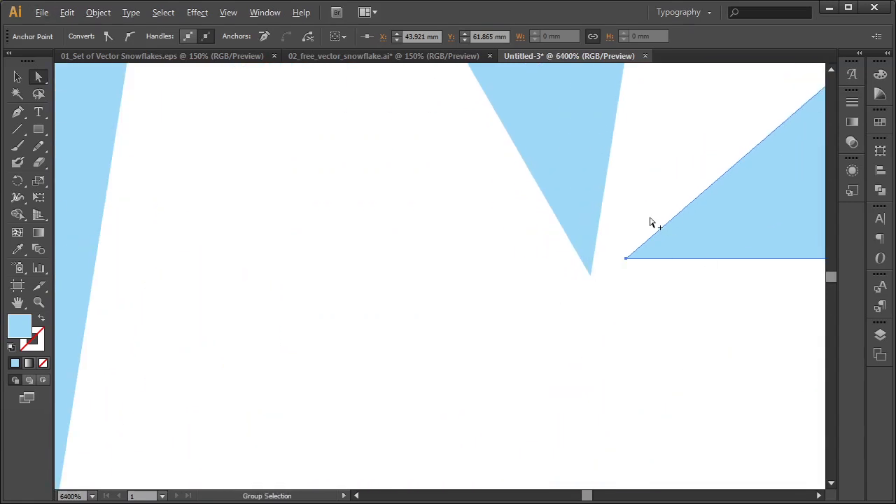
Step: Nudge the upper-left arm's two lower tips up and right: inner tip to X 37.102, Y 49.898 mm, outer tip to X 26.392, Y 49.865 mm
scroll(650, 223, "down", 3, "alt")
left_click_drag(664, 164, 456, 356)
scroll(280, 236, "up", 3, "alt")
left_click_drag(248, 253, 250, 248)
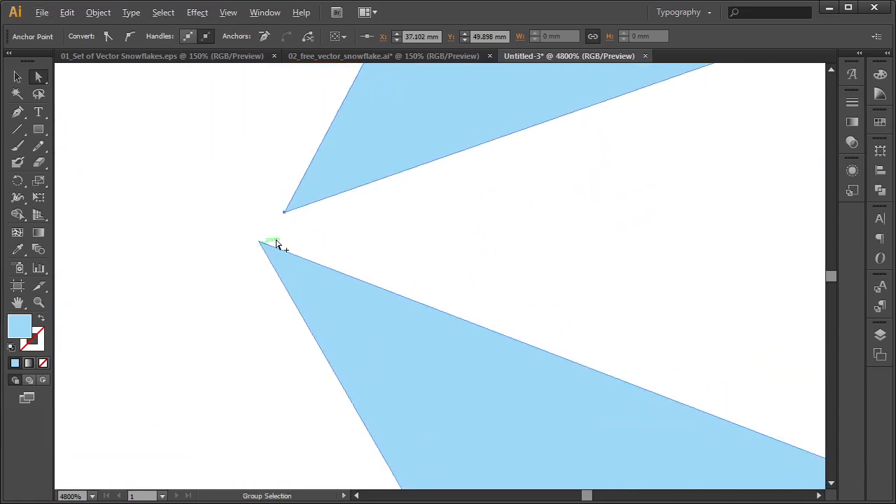
scroll(314, 229, "down", 5, "alt")
scroll(148, 208, "up", 4, "alt")
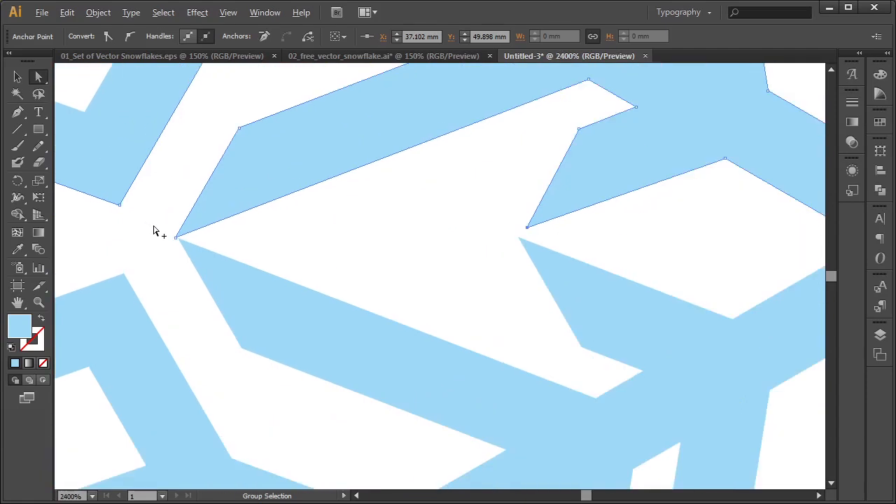
left_click_drag(181, 232, 182, 236)
key("Up")
key("Right")
Step: Examine the branch tips around the whole snowflake for any that still touch or overlap a neighbouring arm
scroll(480, 203, "down", 2, "alt")
scroll(480, 204, "down", 2, "alt")
scroll(496, 205, "down", 1, "alt")
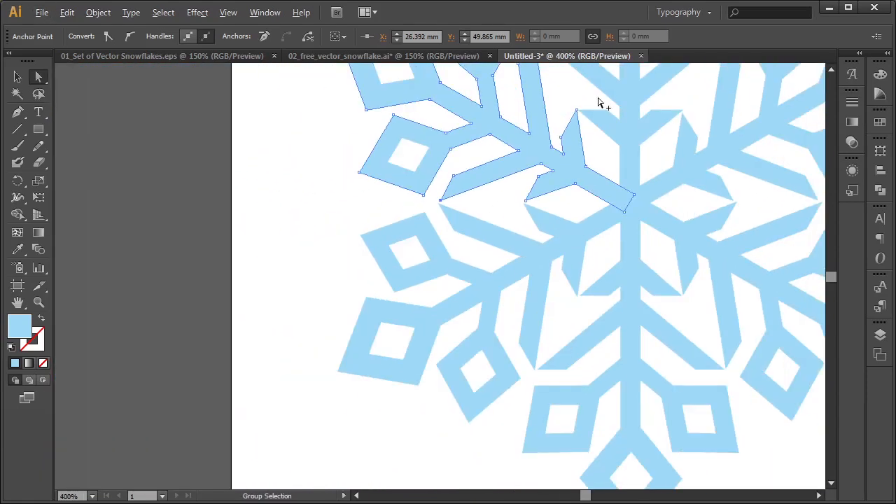
scroll(582, 92, "down", 1, "alt")
scroll(581, 91, "down", 1, "alt")
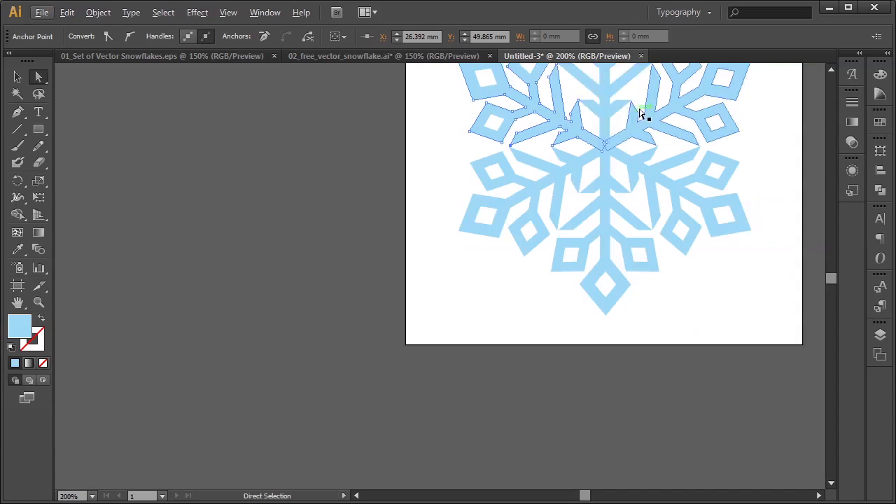
scroll(586, 97, "up", 2, "alt")
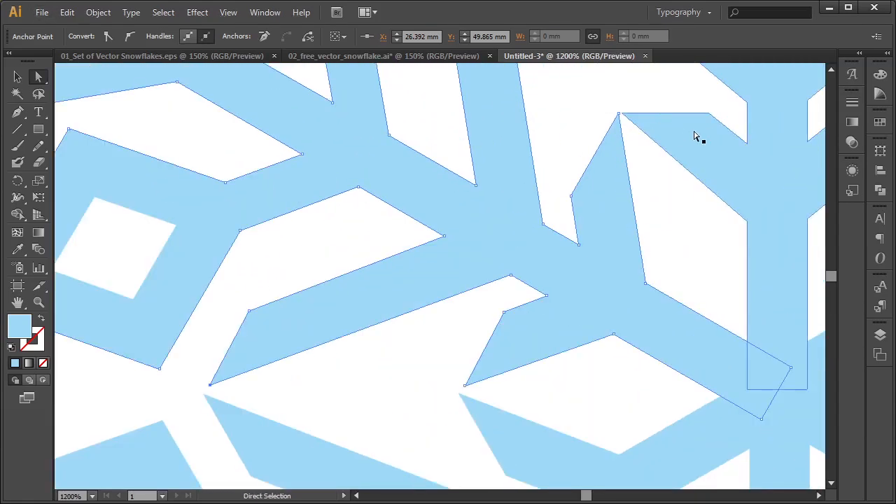
left_click_drag(764, 154, 476, 307)
left_click_drag(562, 198, 275, 240)
left_click_drag(576, 301, 314, 94)
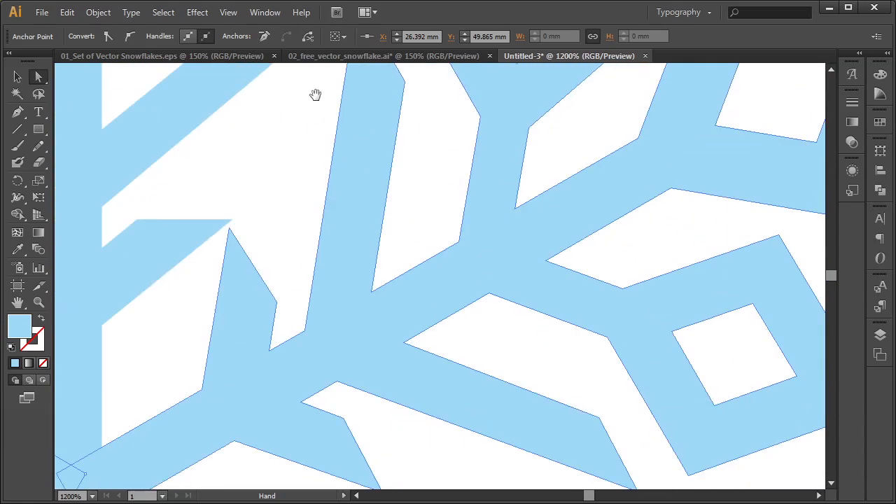
left_click_drag(657, 314, 573, 141)
left_click_drag(508, 192, 572, 214)
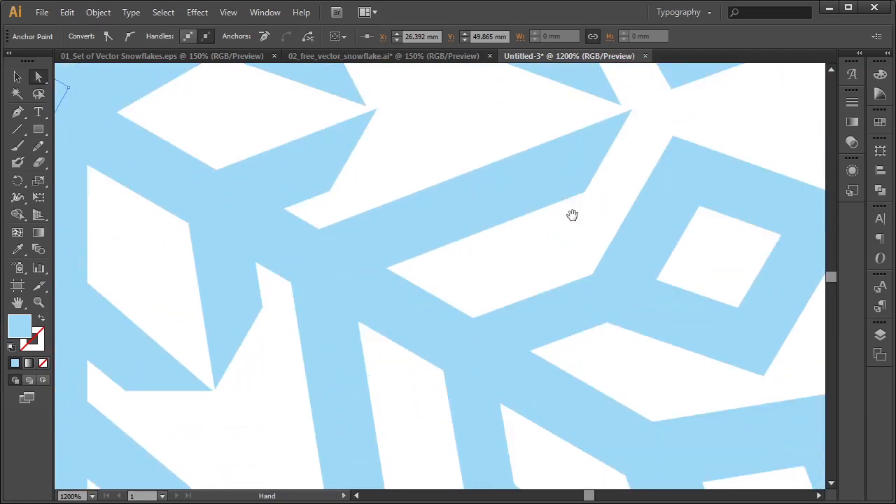
left_click_drag(397, 373, 524, 139)
left_click_drag(260, 303, 551, 298)
left_click_drag(348, 296, 394, 371)
left_click_drag(562, 243, 317, 342)
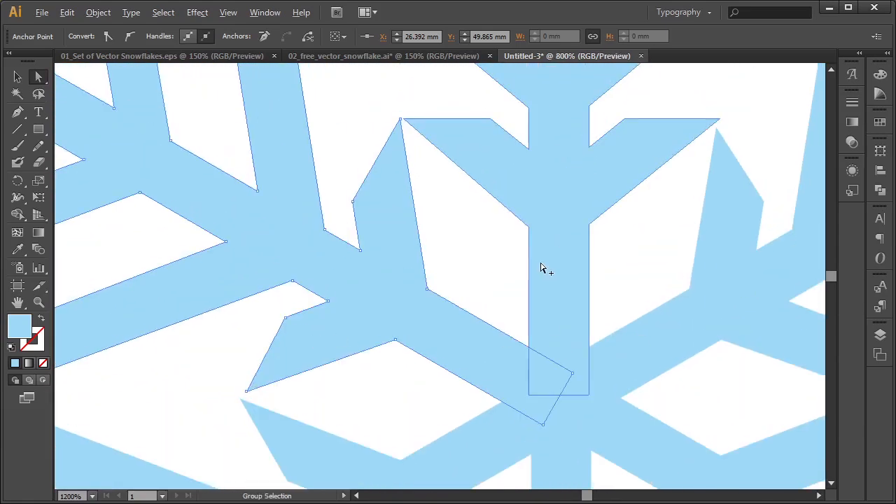
Step: Select the snowflake's arms one at a time to examine its separate compound paths, ending with the upper-right arm
scroll(542, 266, "down", 3, "alt")
left_click(554, 215)
scroll(574, 236, "down", 1, "alt")
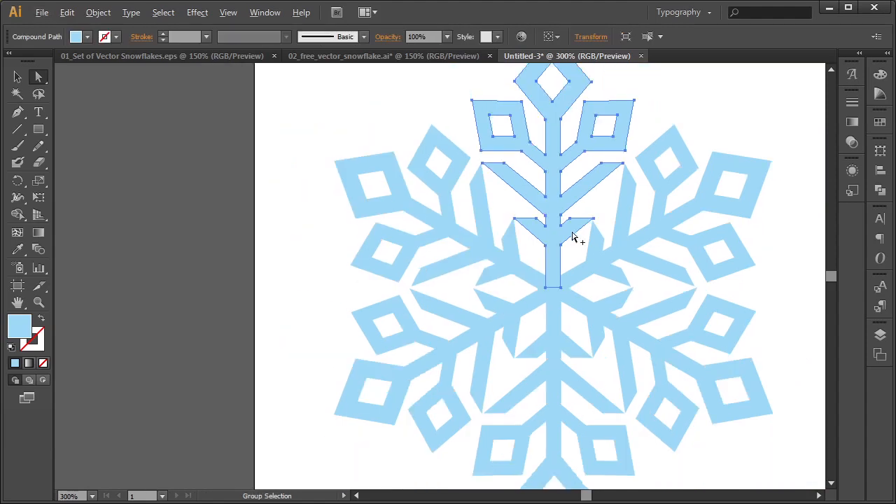
left_click(650, 233)
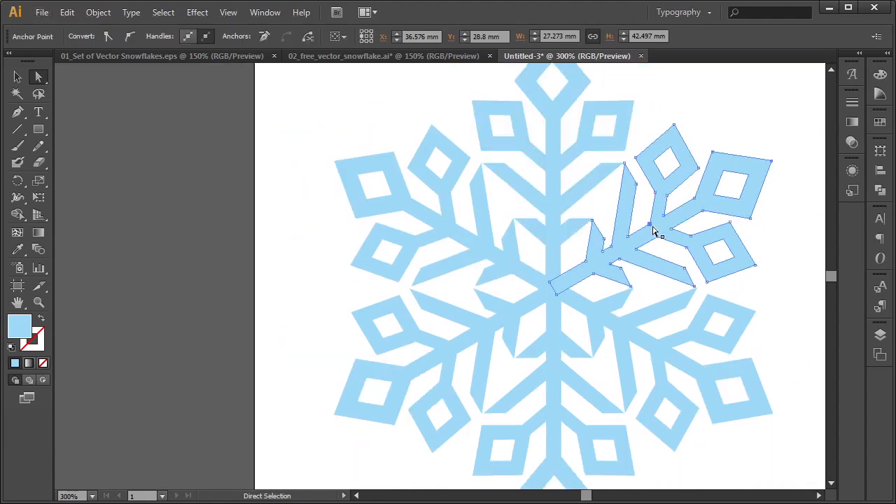
left_click(639, 340)
left_click(550, 356)
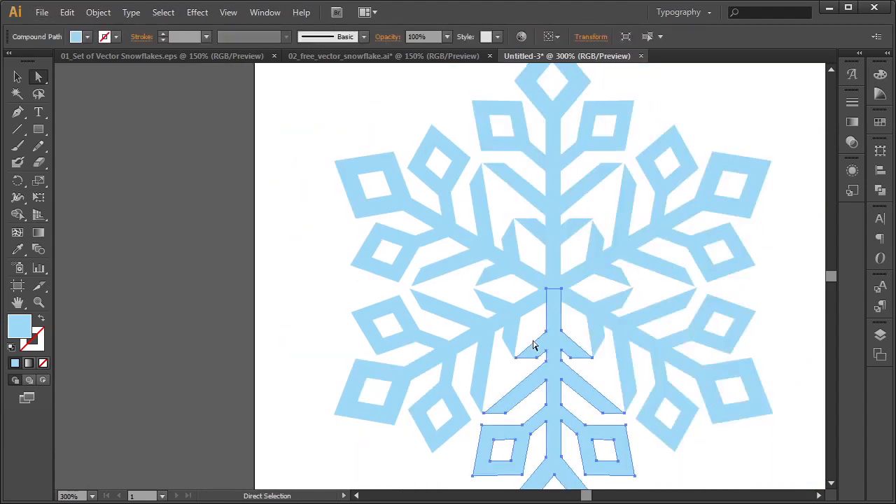
left_click(503, 312)
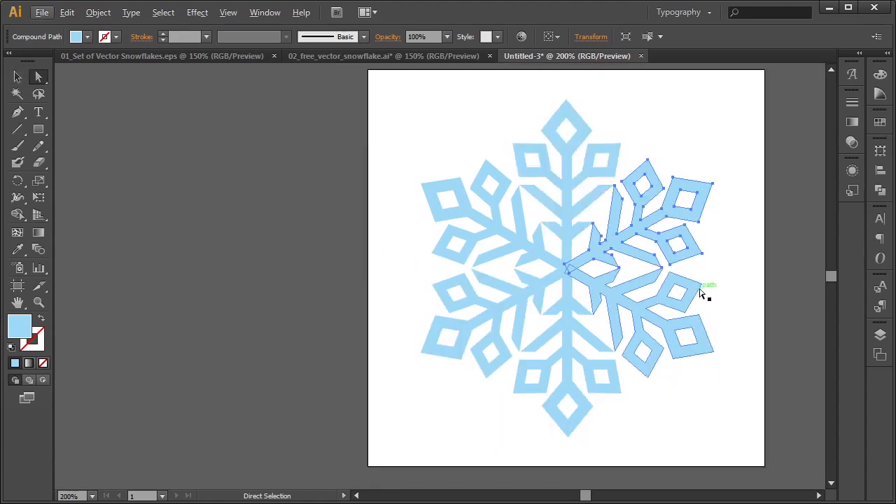
left_click(17, 77)
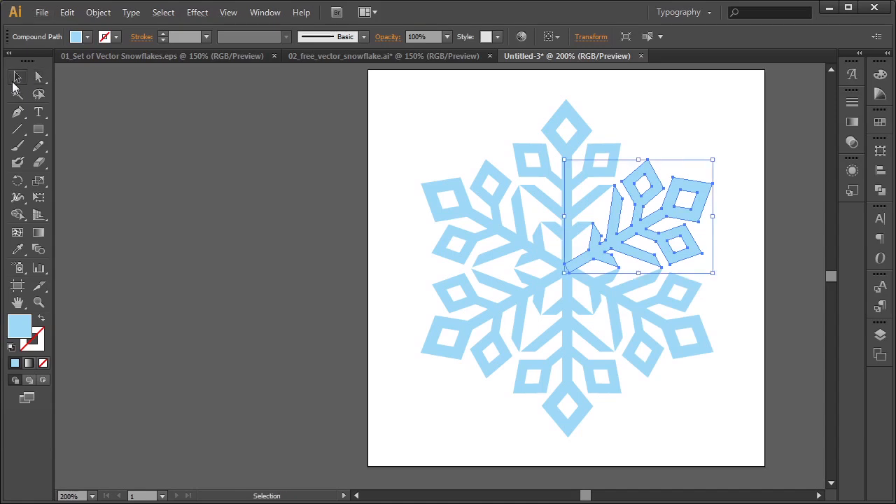
Step: Group all of the snowflake's arms and combine them into one shape with the Pathfinder Merge operation
key("ctrl+a")
key("ctrl+g")
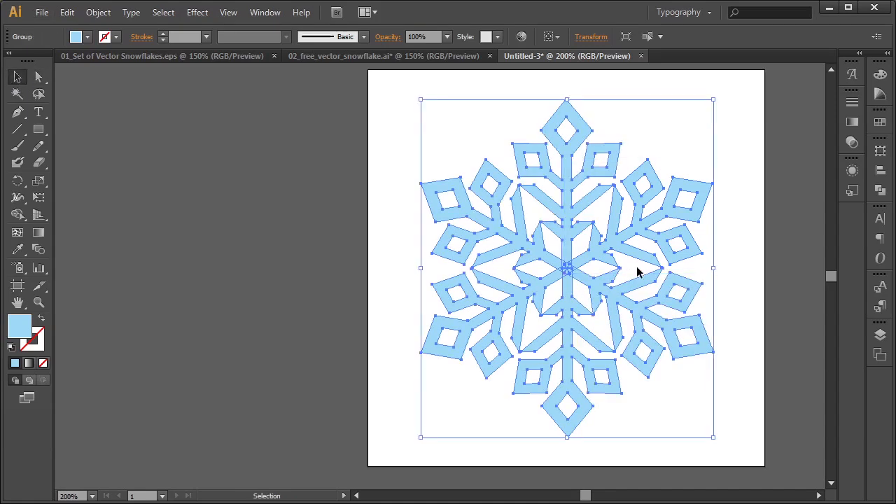
left_click(881, 190)
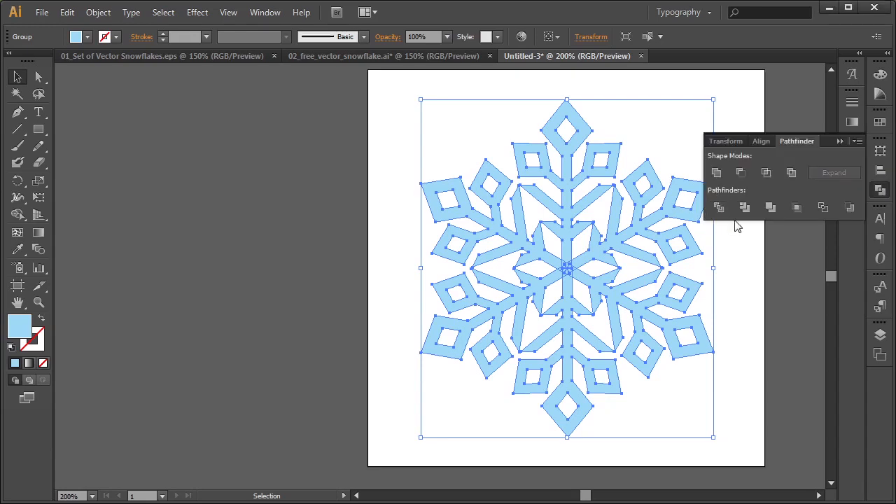
left_click(772, 207)
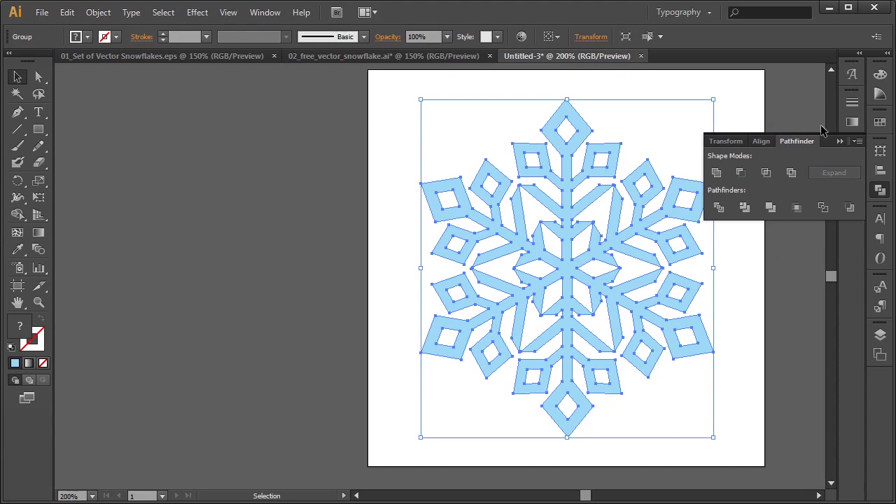
left_click(839, 141)
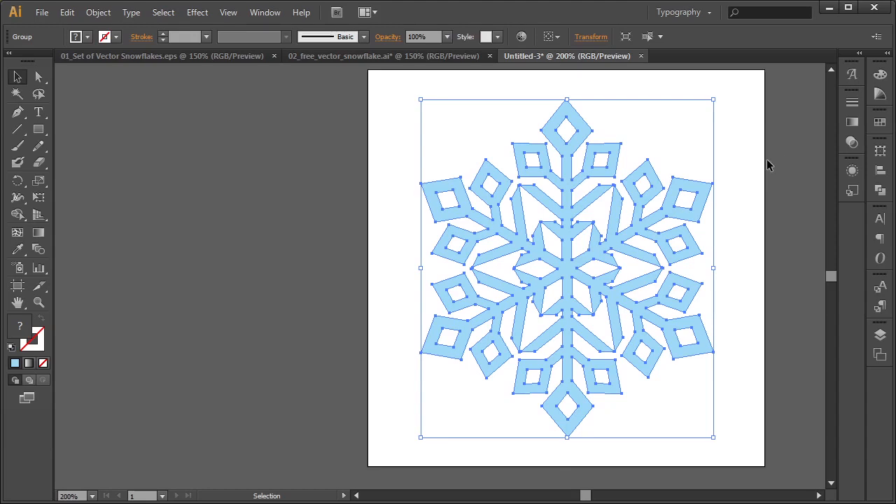
Step: Save the merged snowflake as Snowflake_02.ai in the Tutorial folder, using the Illustrator 8 format
left_click(42, 13)
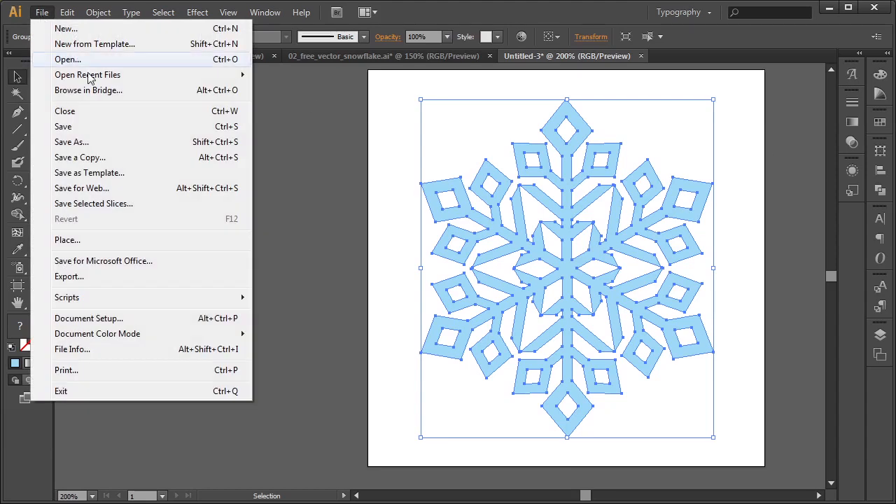
left_click(109, 142)
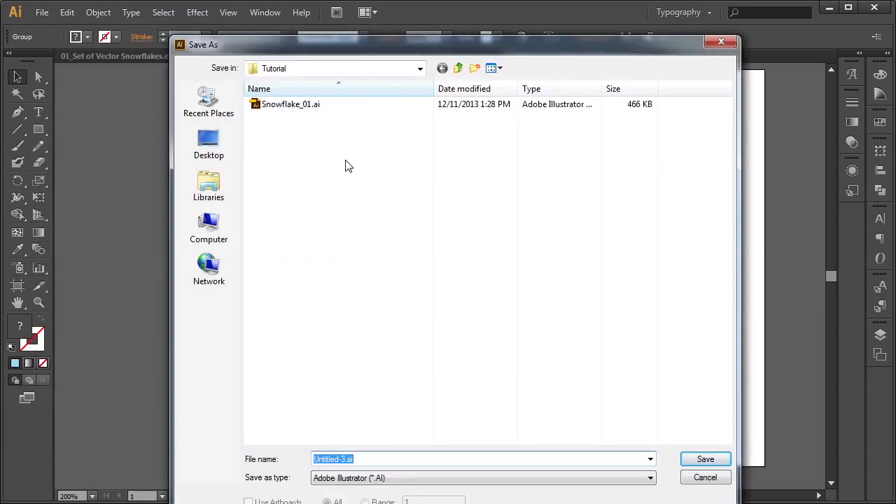
left_click(307, 106)
left_click(360, 459)
left_click(704, 460)
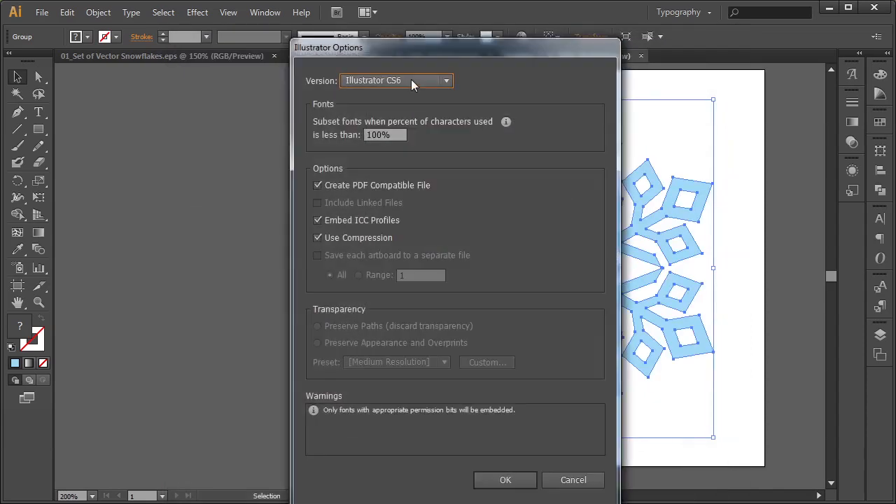
left_click(411, 79)
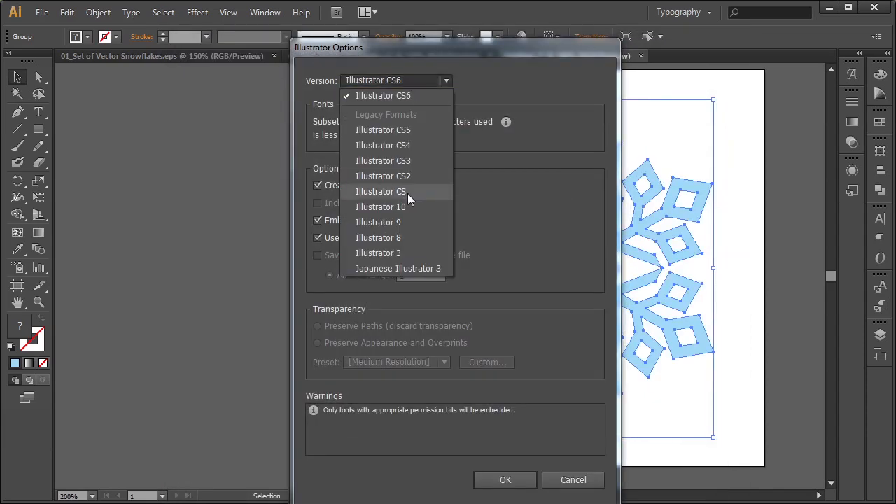
left_click(412, 236)
left_click(506, 479)
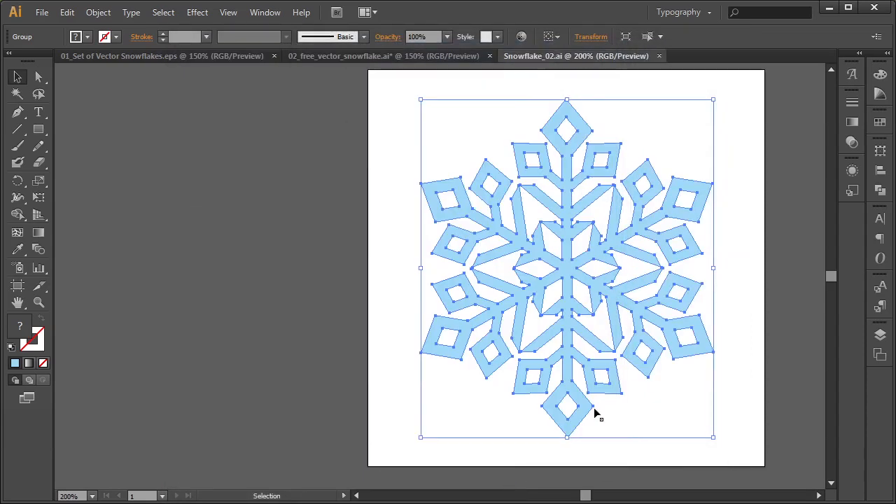
Step: Copy the dark blue eight-armed snowflake from the bottom row of 01_Set of Vector Snowflakes.eps and paste it into a new document
left_click(184, 56)
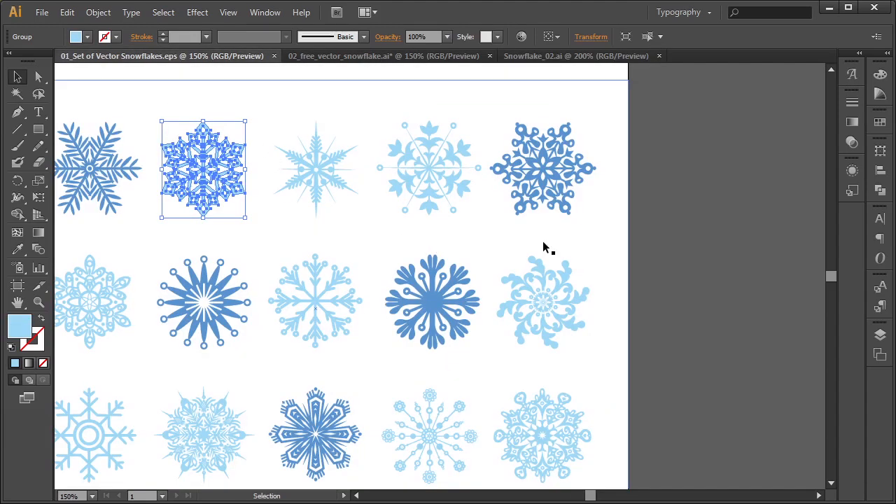
left_click_drag(238, 369, 362, 278)
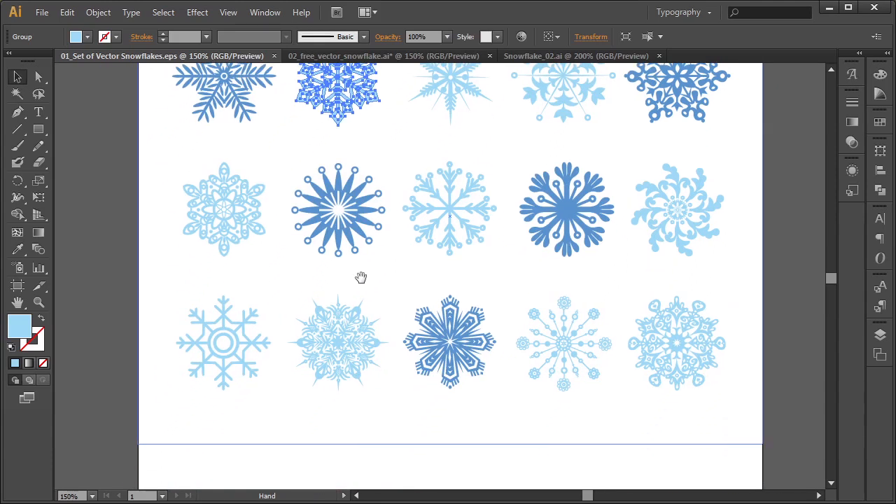
left_click(474, 357)
key("ctrl+c")
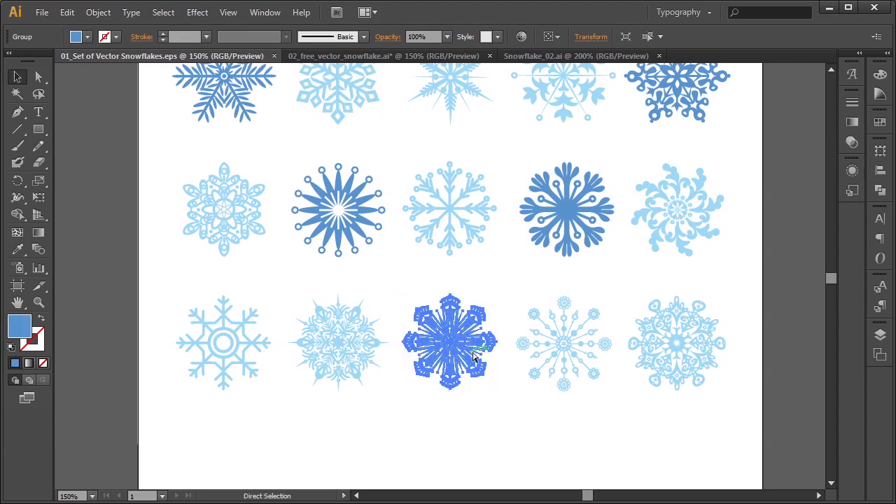
key("ctrl+n")
key("Return")
key("ctrl+v")
Step: Enlarge the pasted snowflake proportionally about its centre to nearly fill the artboard, check its branch tips, and deselect it
left_click_drag(503, 213, 609, 99, "alt+shift")
scroll(532, 161, "up", 3, "alt")
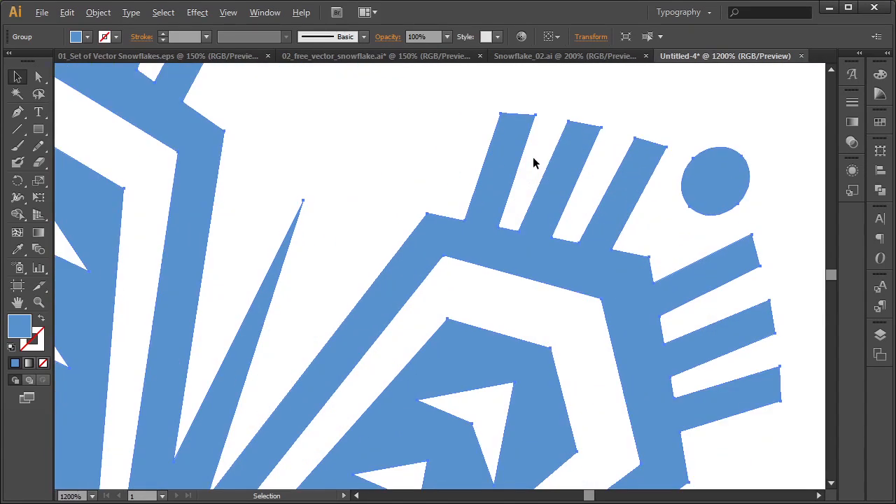
scroll(533, 161, "down", 3, "alt")
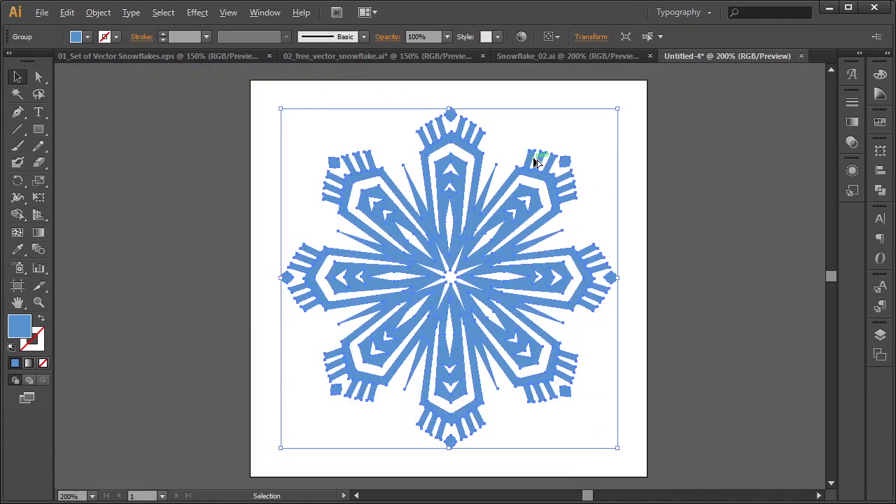
key("ctrl+shift+a")
Step: Save the eight-armed snowflake as Snowflake_03.ai in the Tutorial folder, using the Illustrator 8 format
key("ctrl+shift+s")
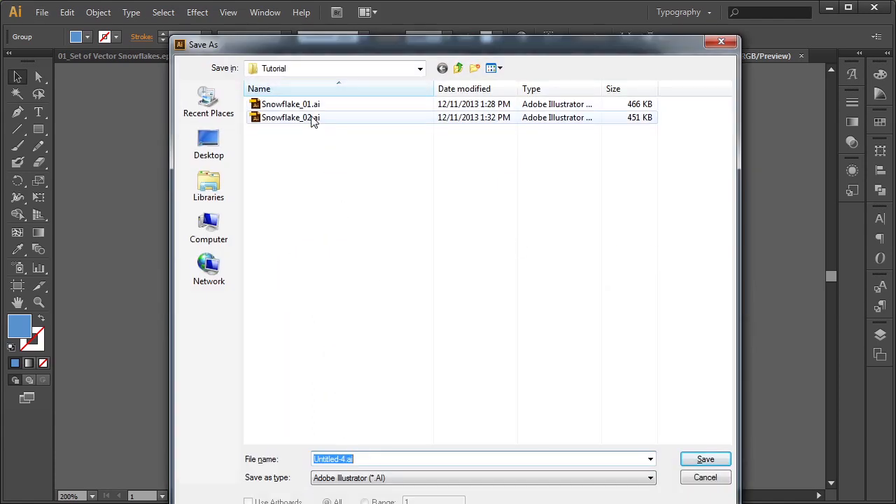
left_click(315, 118)
left_click(359, 459)
left_click(359, 459)
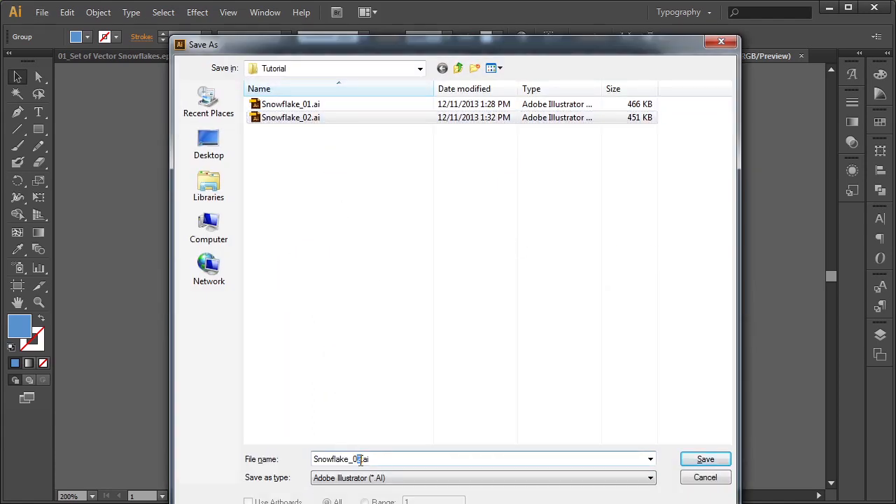
type("3")
left_click(704, 458)
left_click(378, 81)
left_click(389, 238)
left_click(504, 479)
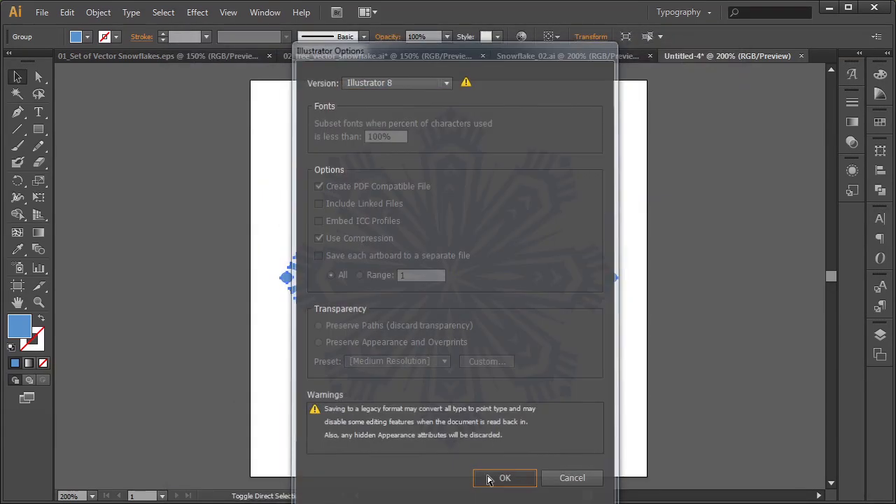
left_click(156, 56)
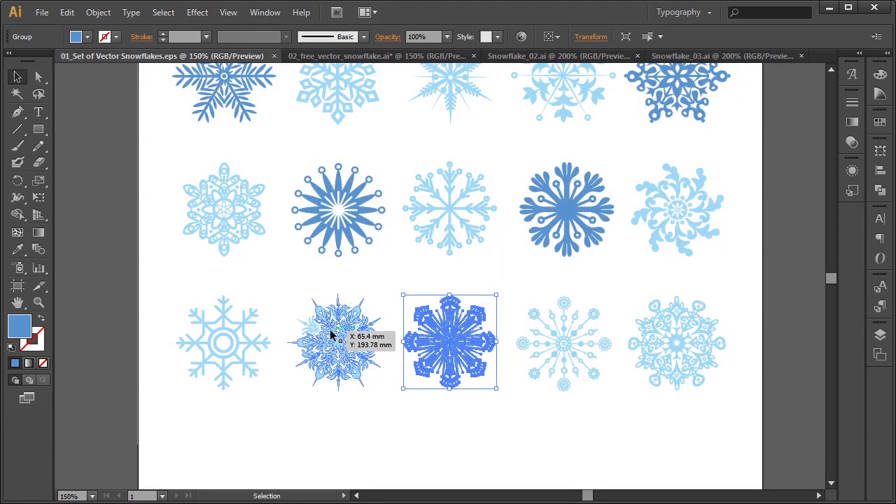
left_click(339, 353)
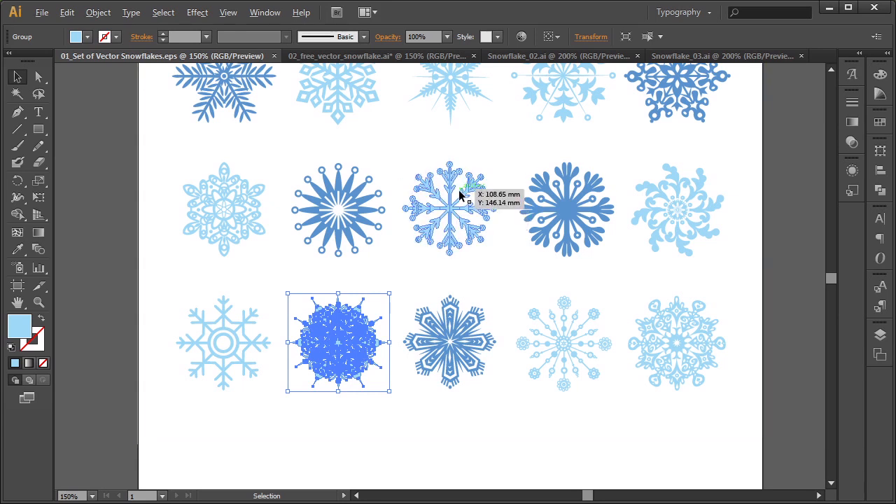
key("ctrl+minus")
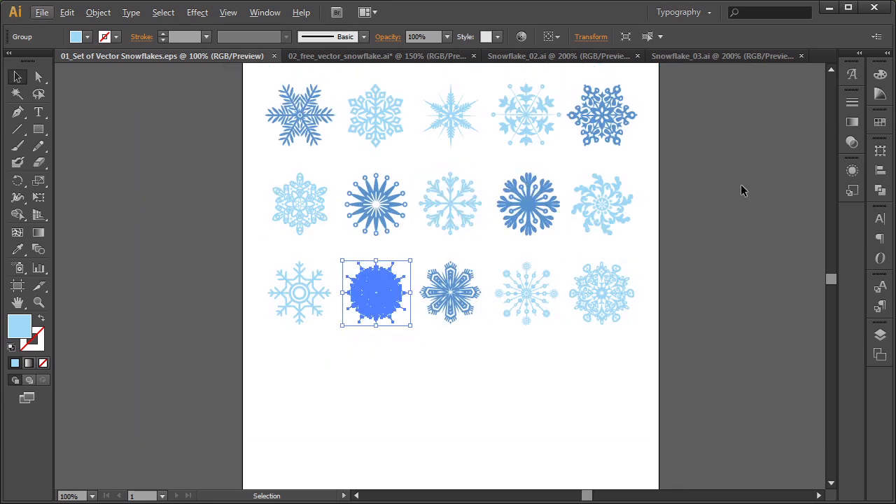
Step: Copy the second snowflake in the second row of 02_free_vector_snowflake.ai and paste it into a new 100 × 100 mm document
left_click(340, 56)
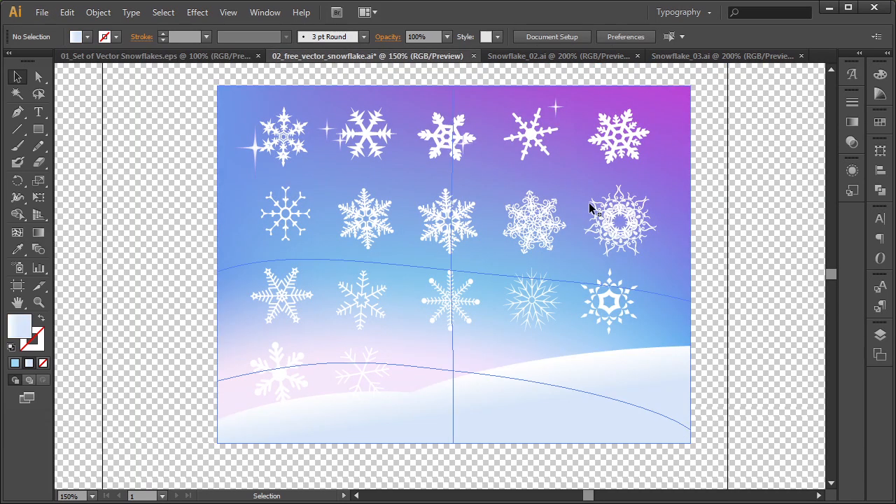
scroll(213, 179, "up", 1, "alt")
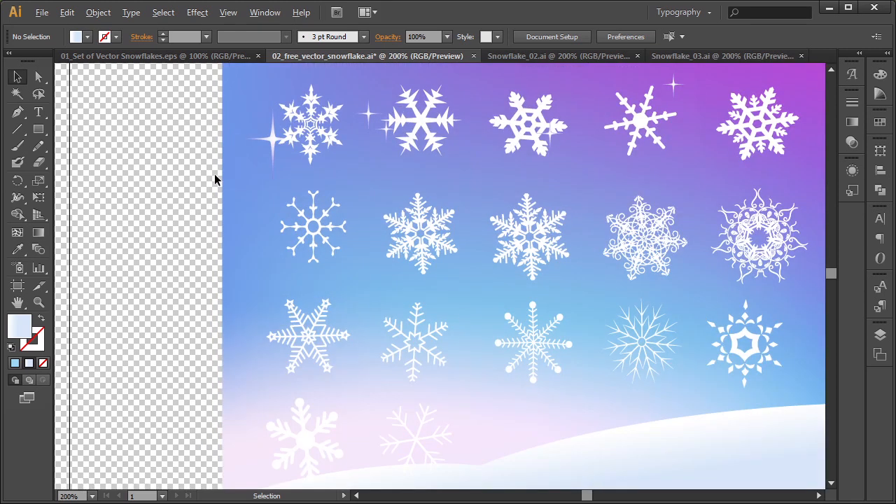
left_click(444, 239)
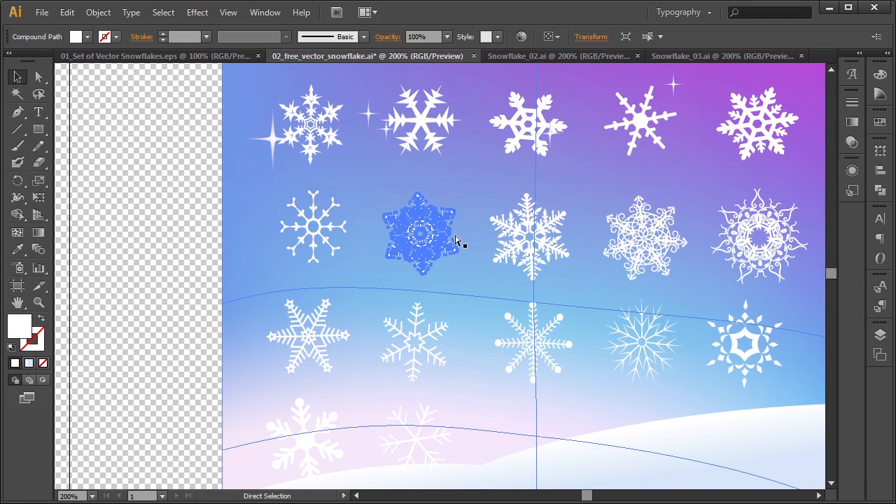
key("ctrl+n")
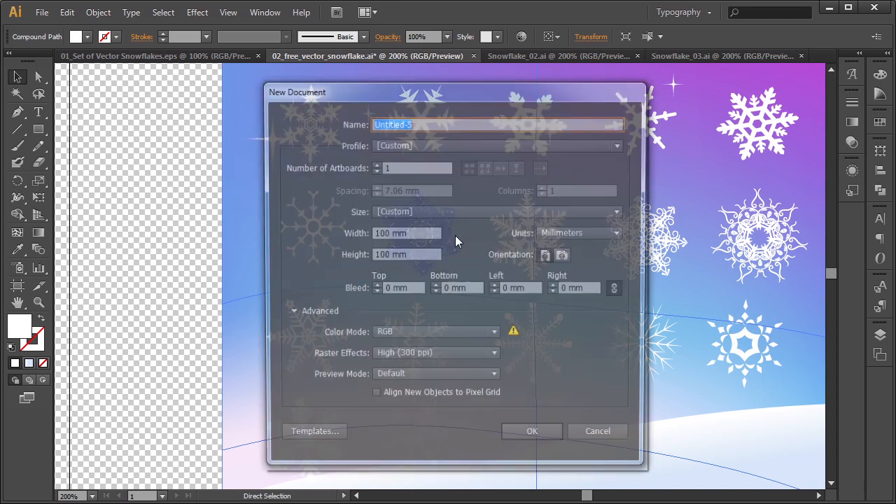
left_click(534, 438)
key("ctrl+v")
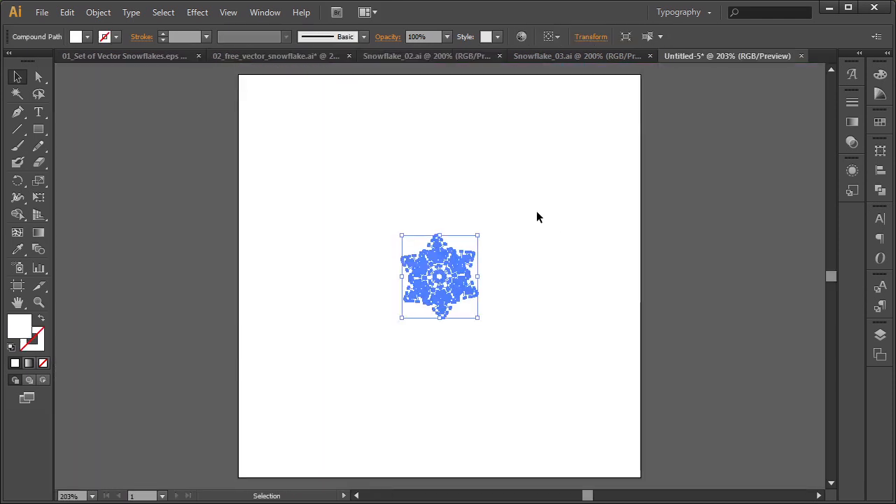
Step: Enlarge the white snowflake proportionally about its centre to fill most of the artboard, and examine its inner outlines
left_click_drag(477, 236, 693, 117, "alt+shift")
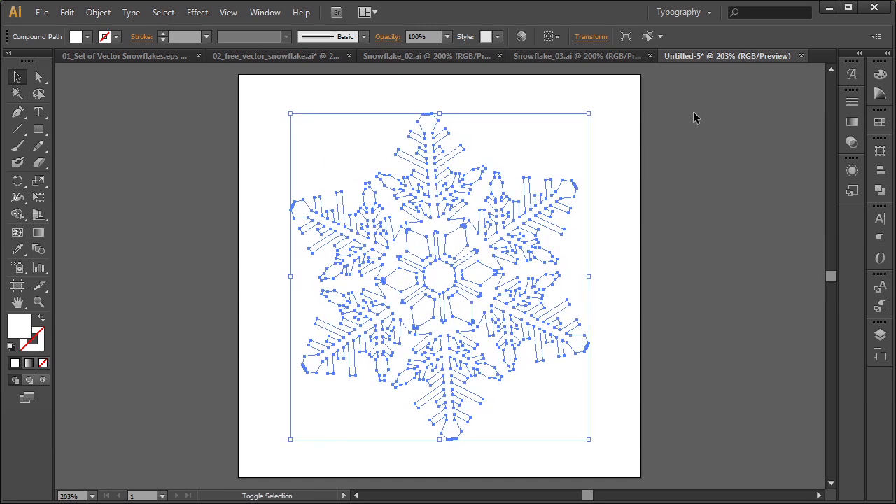
scroll(473, 225, "up", 3, "alt")
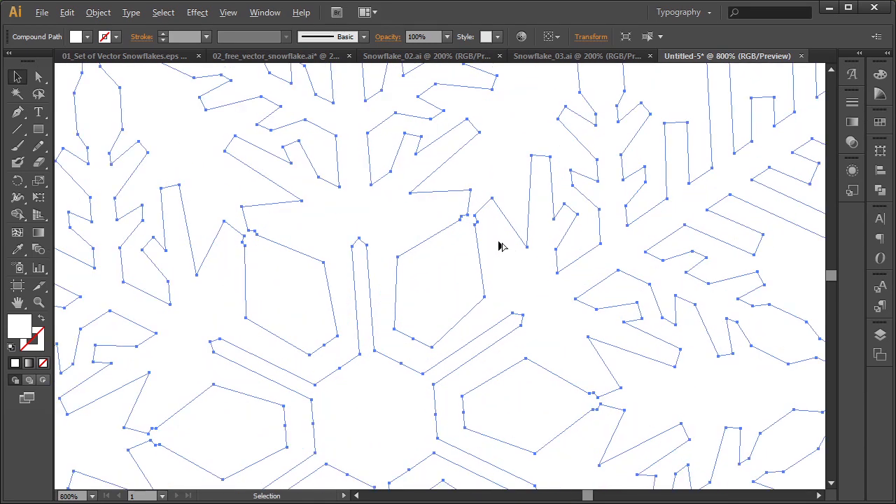
key("ctrl+0")
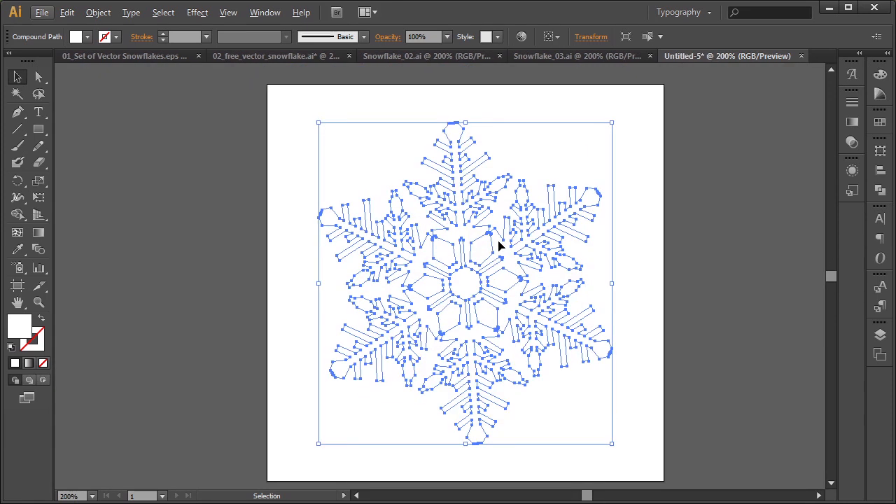
Step: Save the white snowflake as Snowflake_04.ai in the Tutorial folder, using the Illustrator 8 format
key("ctrl+s")
left_click(311, 133)
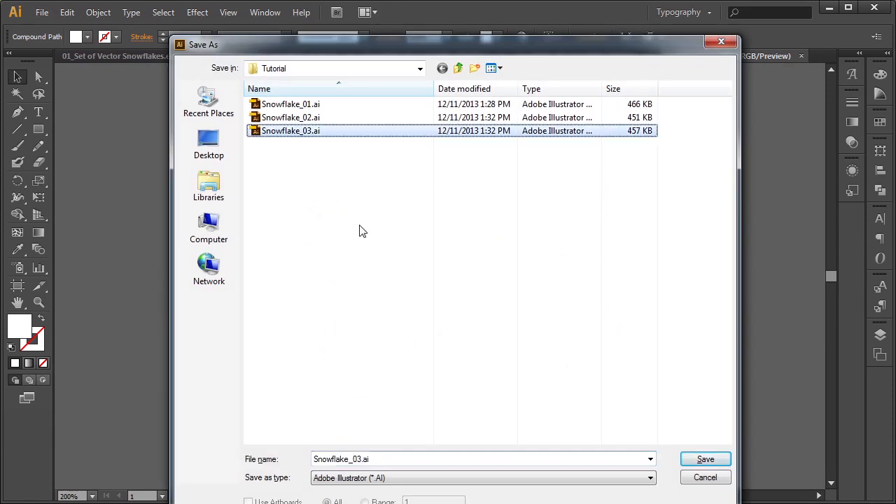
left_click(362, 459)
left_click_drag(358, 460, 362, 460)
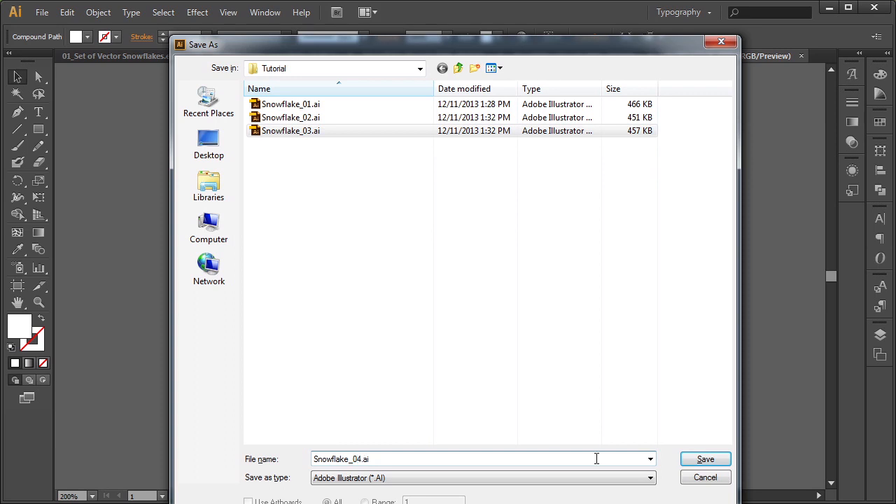
left_click(705, 459)
left_click(383, 81)
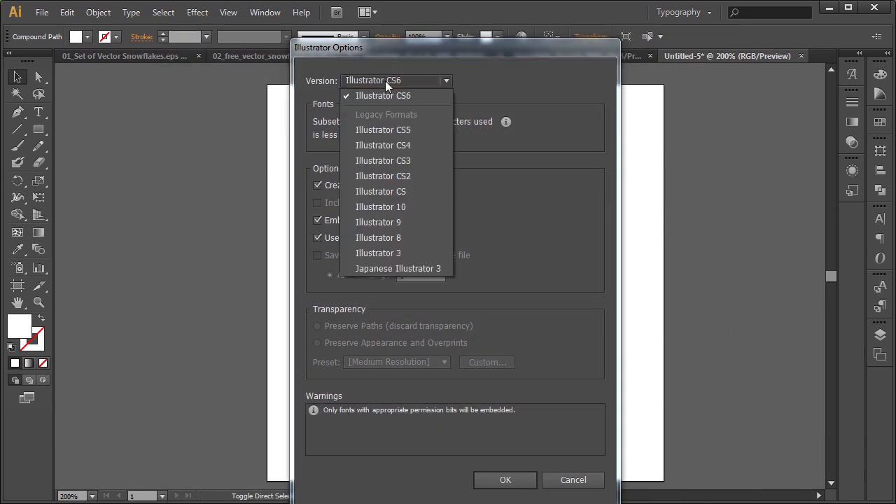
left_click(404, 238)
left_click(503, 479)
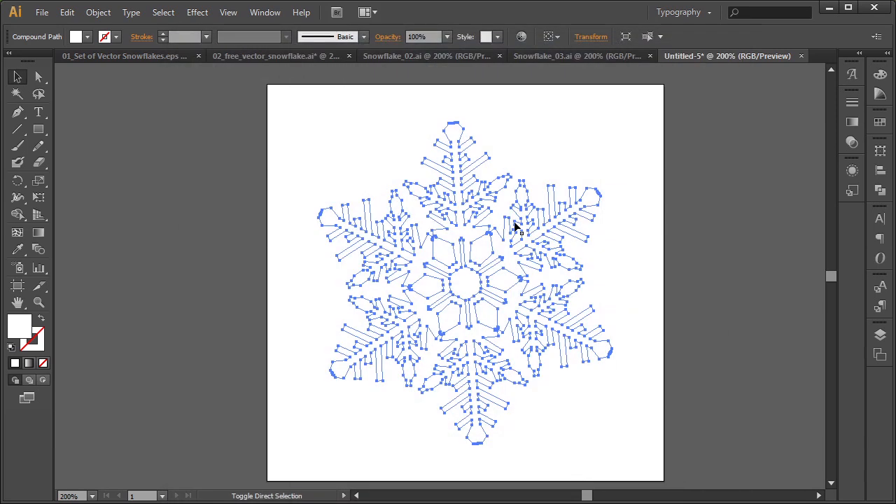
Step: Copy the first snowflake in the top row of 02_free_vector_snowflake.ai into a new 100 × 100 mm document and enlarge it proportionally about its centre
left_click(257, 56)
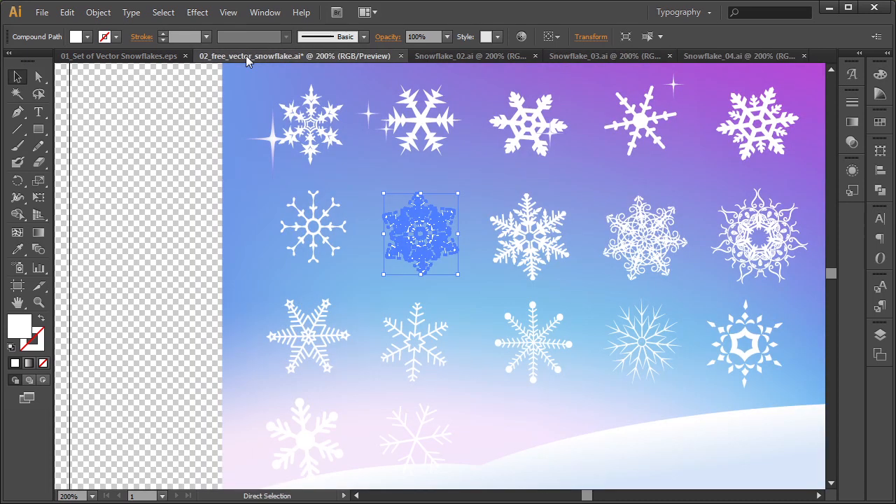
left_click(311, 111)
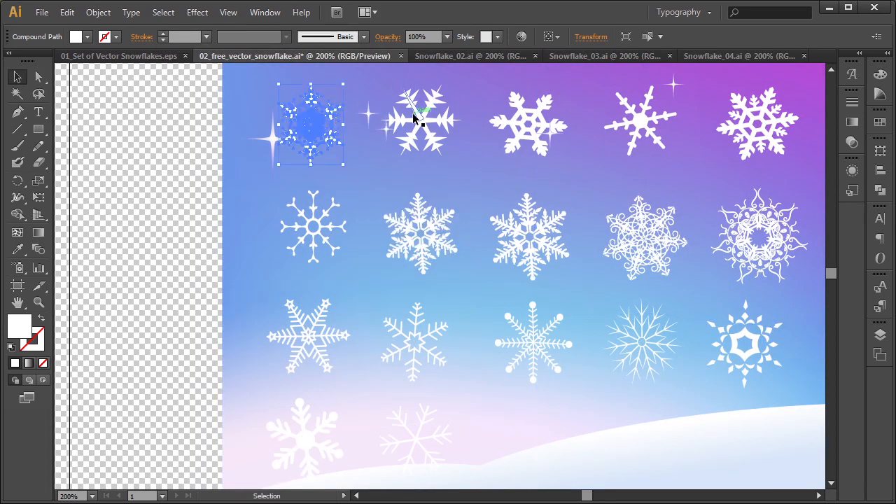
key("a")
key("ctrl+n")
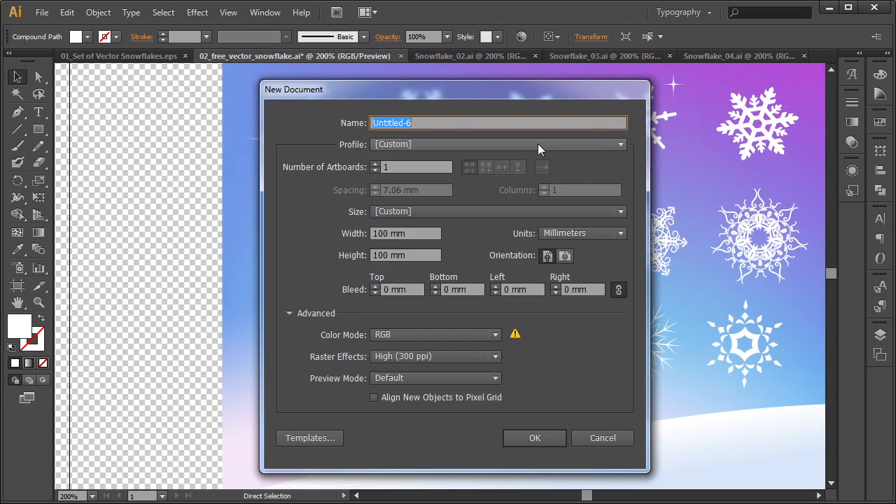
key("Return")
key("ctrl+v")
left_click_drag(474, 236, 672, 102, "alt+shift")
key("ctrl+shift+a")
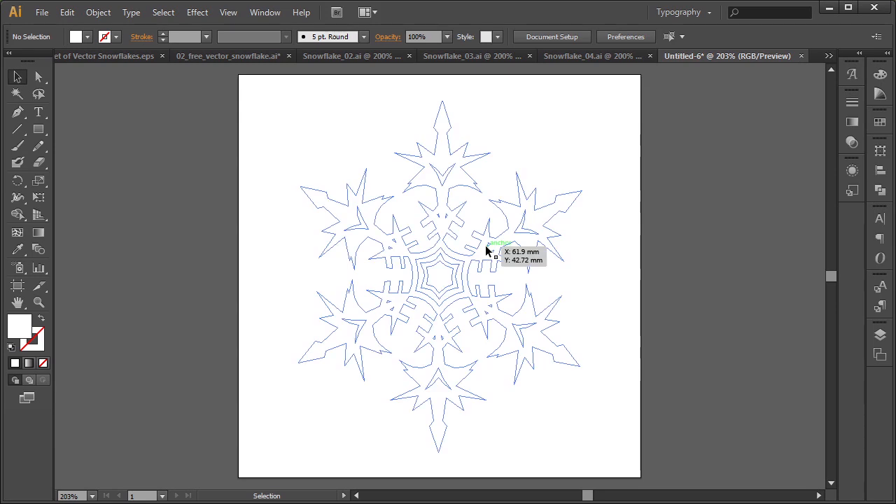
Step: Save the enlarged snowflake as Snowflake_05.ai in the Tutorial folder, using the Illustrator 8 format
key("ctrl+shift+s")
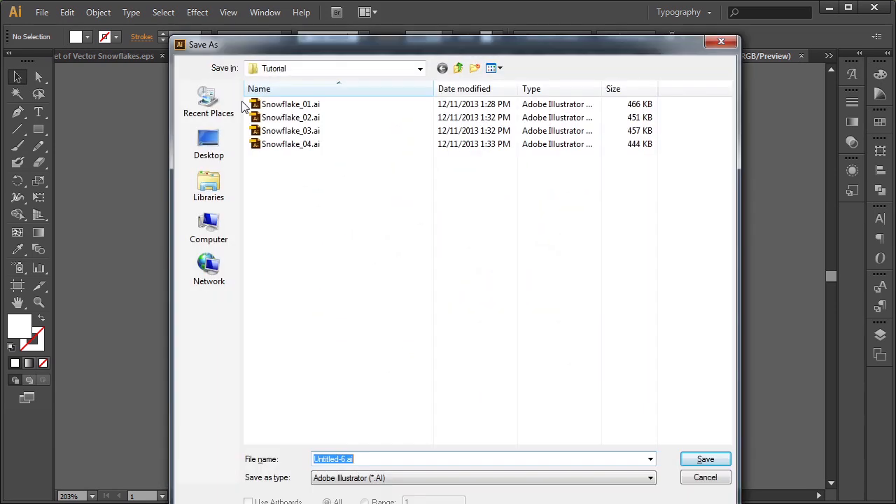
left_click(308, 143)
left_click(361, 459)
left_click(361, 458)
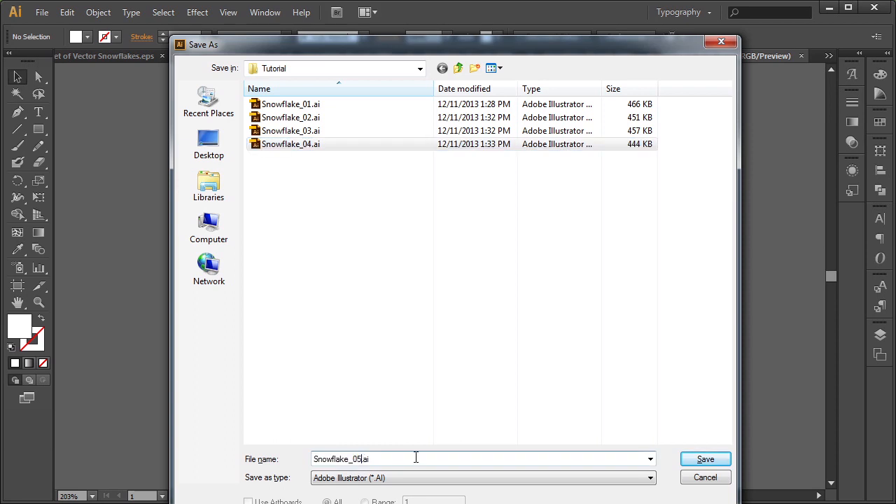
left_click(706, 459)
left_click(379, 81)
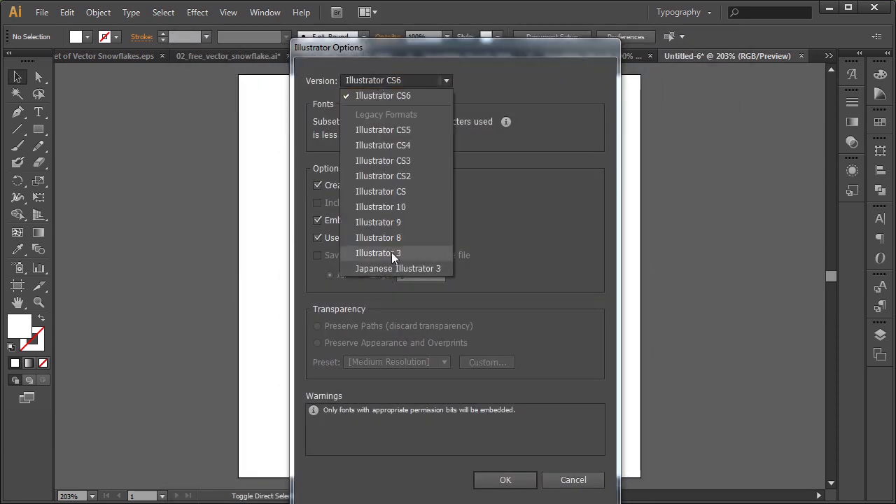
left_click(399, 239)
left_click(504, 480)
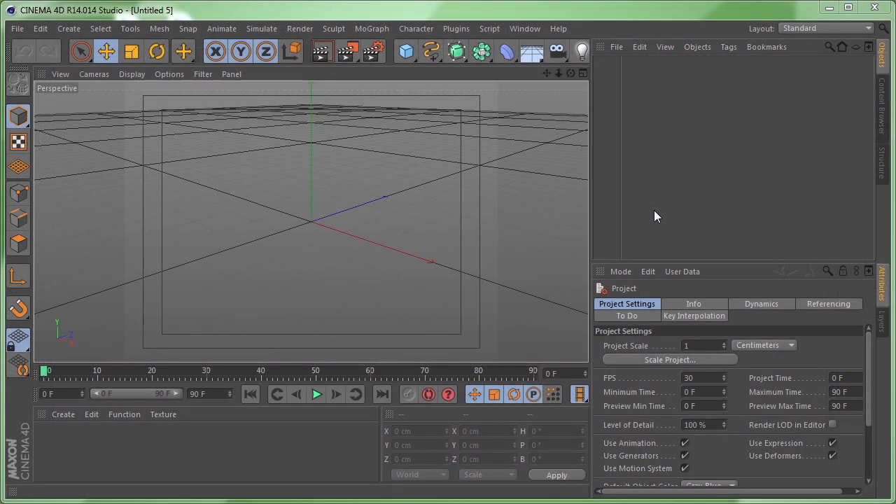
Step: Switch to Cinema 4D and import Snowflake_01.ai at a scale of 1 centimeter with Connect Splines enabled
left_click_drag(842, 197, 361, 203)
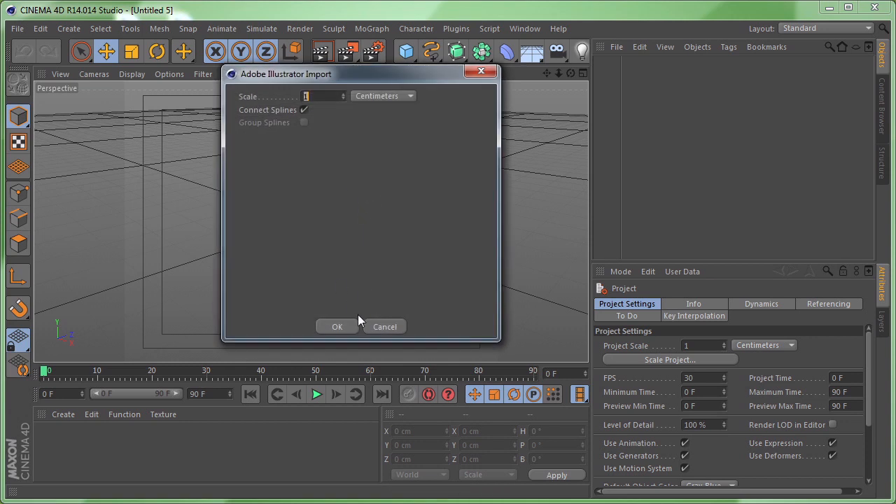
left_click(338, 326)
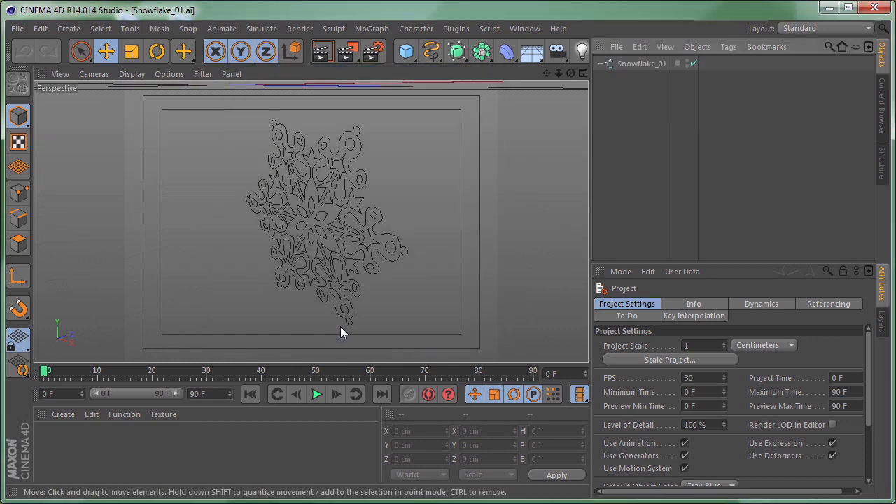
Step: Set the Snowflake_01 spline's X and Y position to 0 cm and frame it in the perspective view
left_click(643, 64)
left_click_drag(281, 180, 428, 136, "alt")
double_click(645, 336)
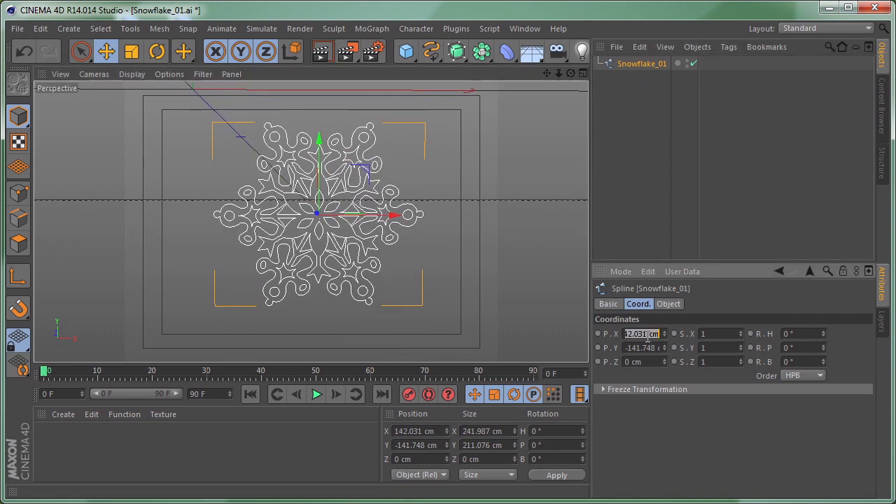
type("0")
key("Tab")
type("0")
key("Return")
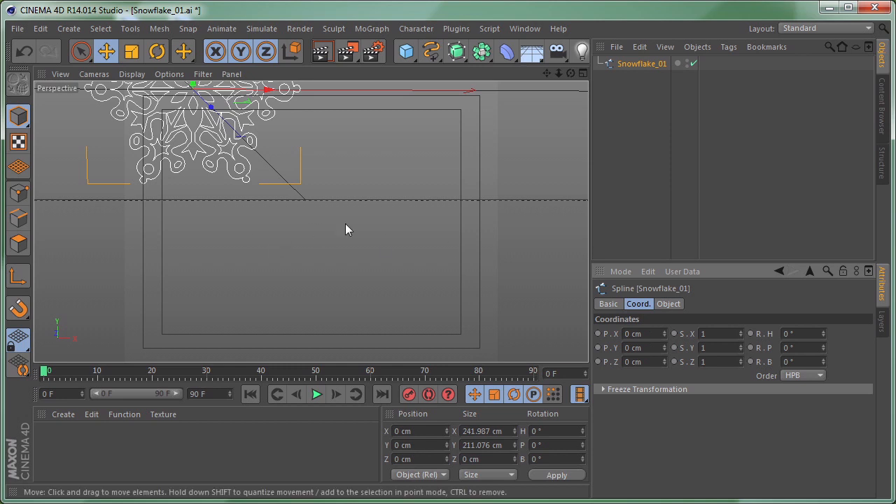
left_click_drag(340, 186, 369, 201, "alt")
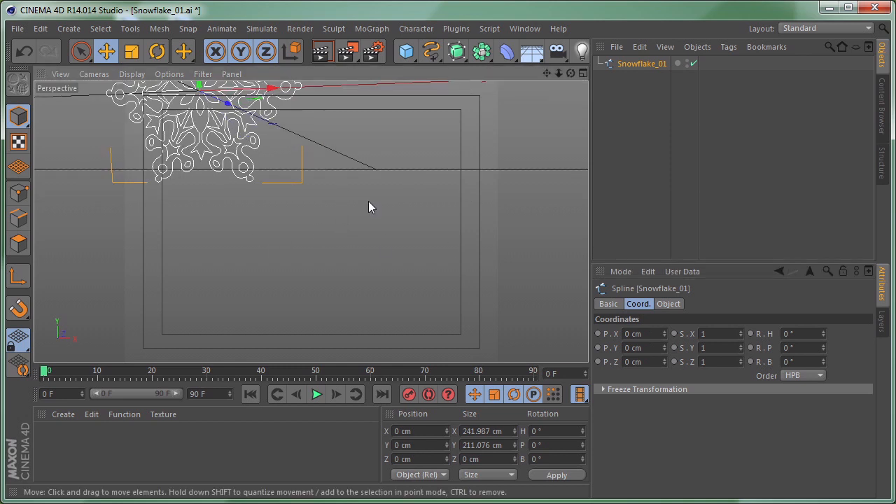
key("h")
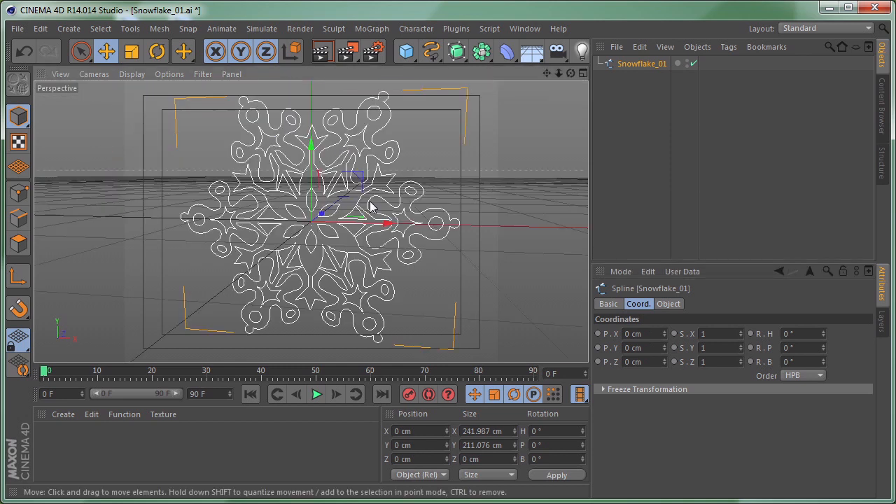
mouse_move(496, 215)
left_mouse_down("alt")
mouse_move(430, 216)
mouse_move(420, 183)
mouse_move(468, 194)
mouse_move(509, 227)
mouse_move(478, 218)
left_mouse_up("alt")
left_click_drag(335, 233, 258, 238, "alt")
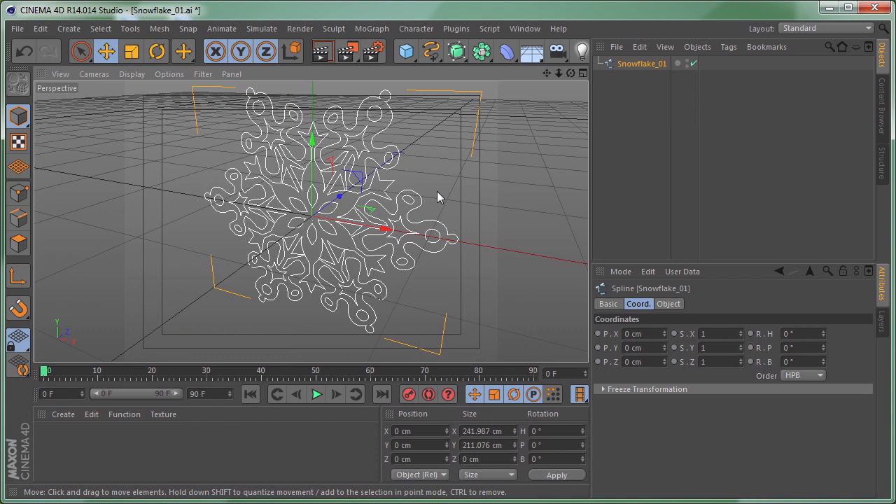
Step: Add an Extrude NURBS object as the parent of the Snowflake_01 spline, and collapse its hierarchy
left_click(455, 52)
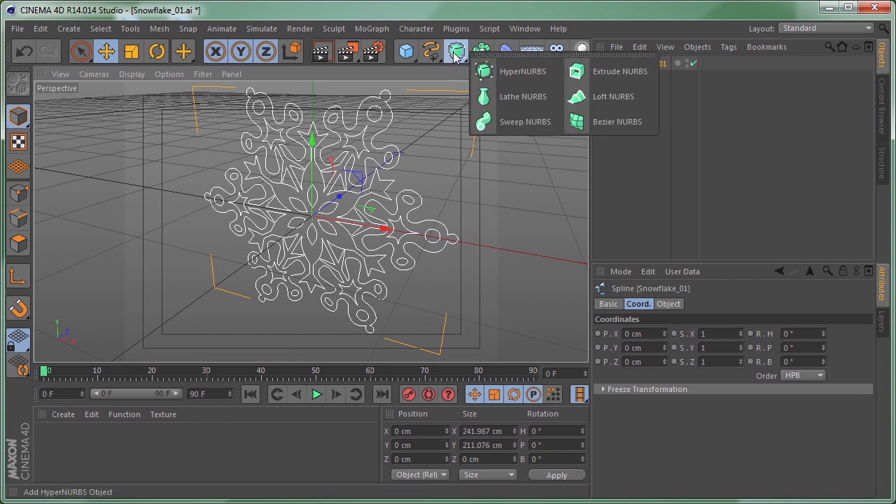
left_click(606, 73, "alt")
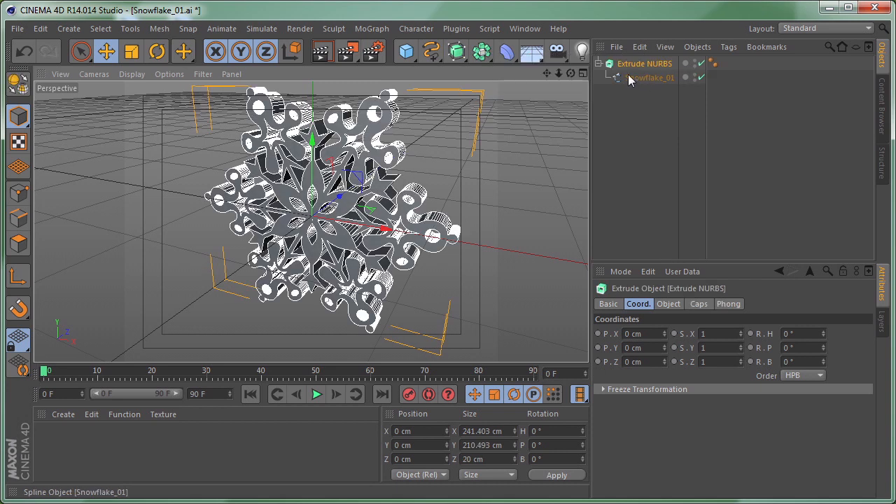
left_click(634, 89)
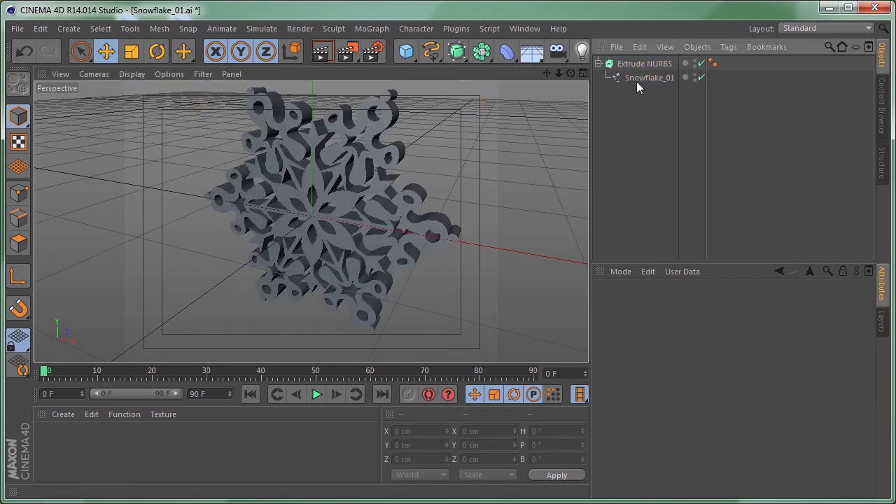
left_click(636, 79)
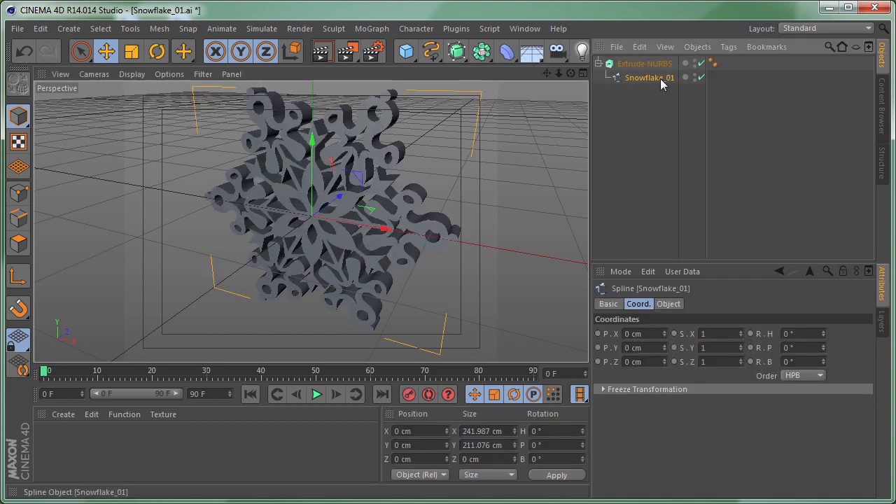
left_click(639, 65)
left_click(599, 64)
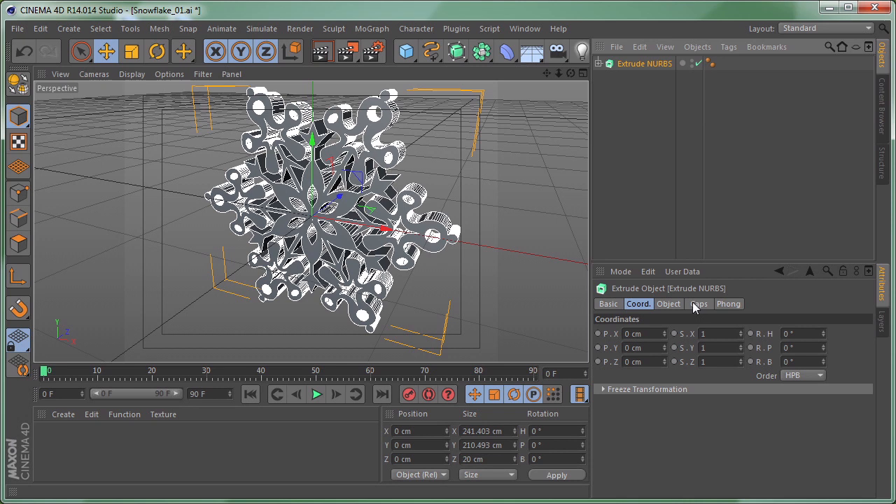
Step: Set the Extrude NURBS object's extrusion depth along Z to 2 cm
left_click(668, 303)
left_click(800, 335)
type("2")
key("Return")
left_click(634, 126)
left_click_drag(464, 144, 374, 195, "alt")
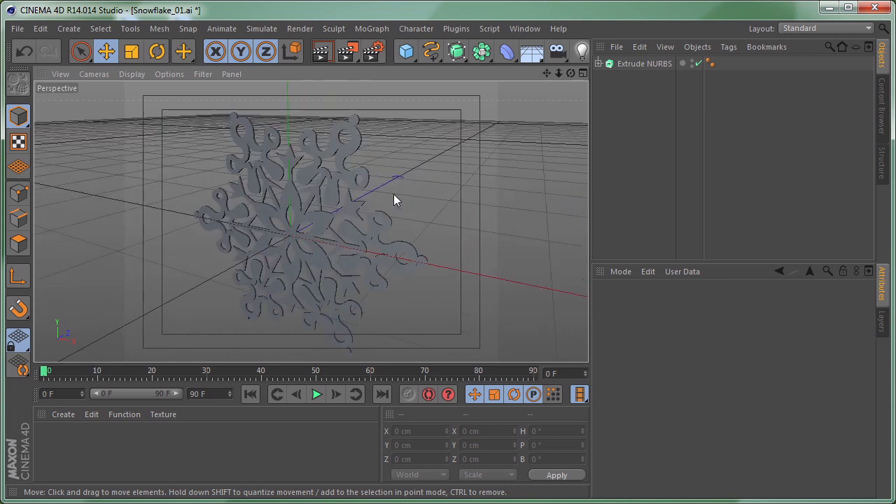
Step: Change both the start and end caps of the Extrude NURBS object to Fillet Cap
left_click(637, 65)
left_click(699, 305)
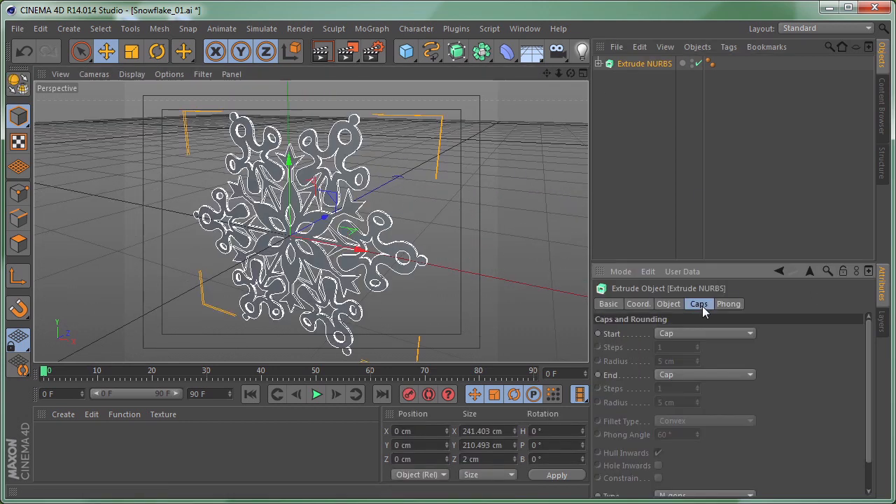
left_click(681, 335)
left_click(679, 393)
left_click(691, 376)
left_click(697, 431)
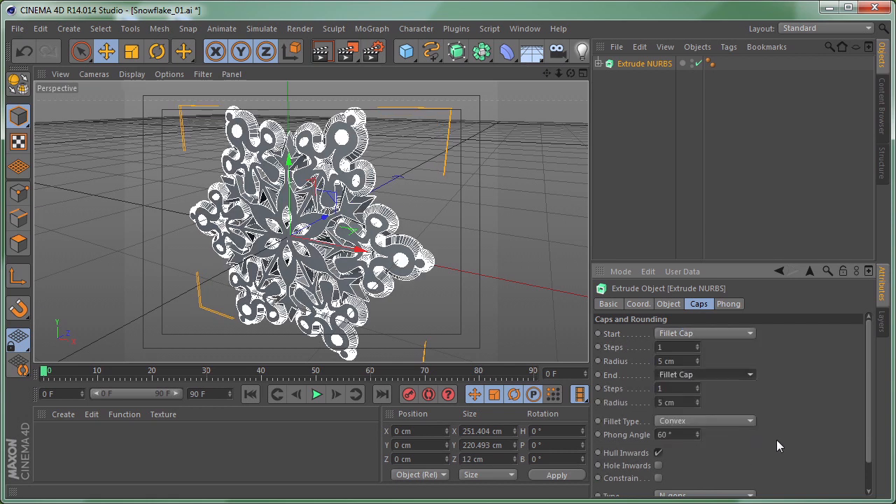
Step: Set the start and end fillets of the extruded snowflake to 3 steps and a radius of 0.5 cm
left_click_drag(680, 346, 550, 354)
type("3")
left_click_drag(686, 359, 579, 364)
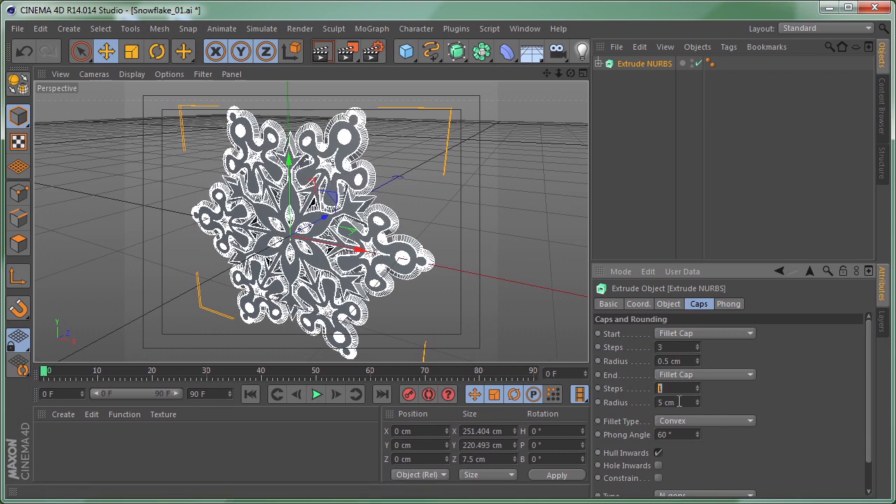
left_click_drag(681, 404, 588, 408)
type("0.5")
key("Return")
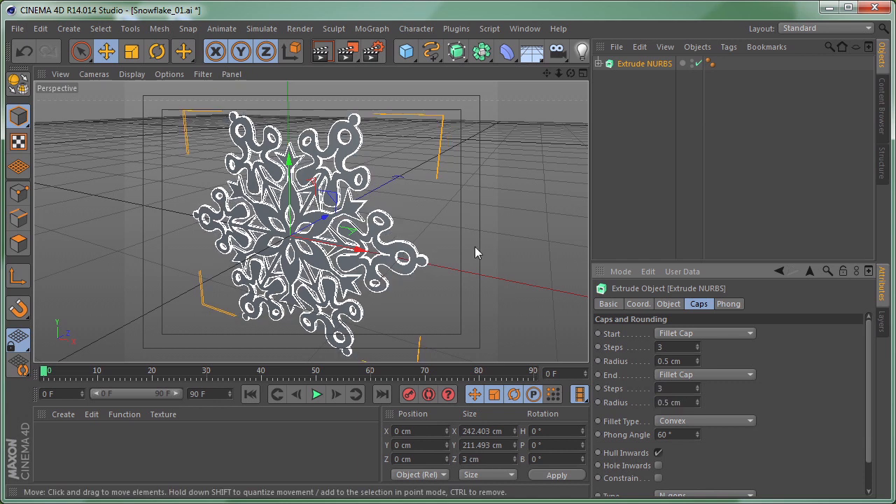
Step: Examine the rounded edges of the extruded snowflake's arms and holes up close
scroll(385, 221, "up", 3)
scroll(384, 222, "up", 6)
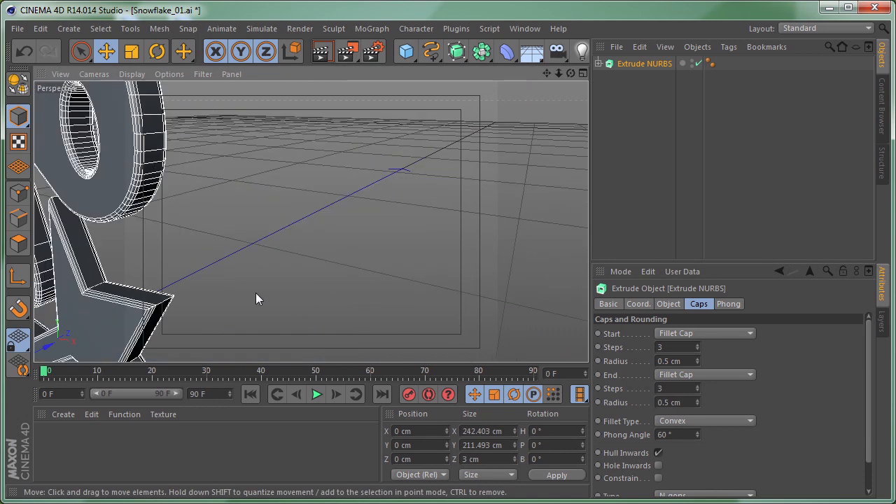
left_click(248, 253)
middle_click_drag(236, 258, 347, 239, "alt")
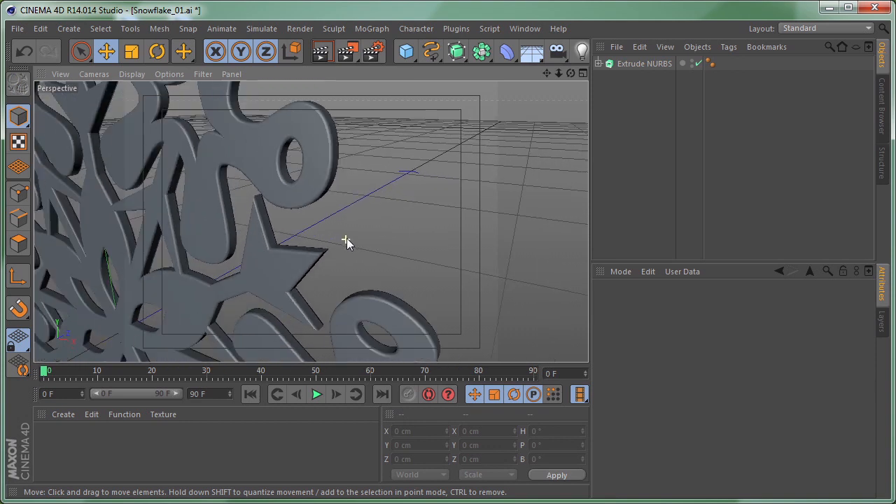
scroll(347, 238, "down", 8)
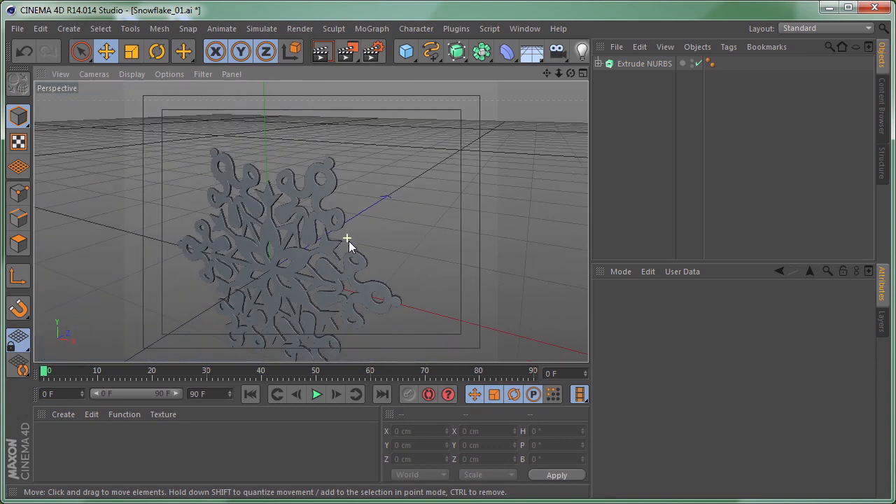
scroll(354, 234, "down", 2)
scroll(371, 232, "up", 8)
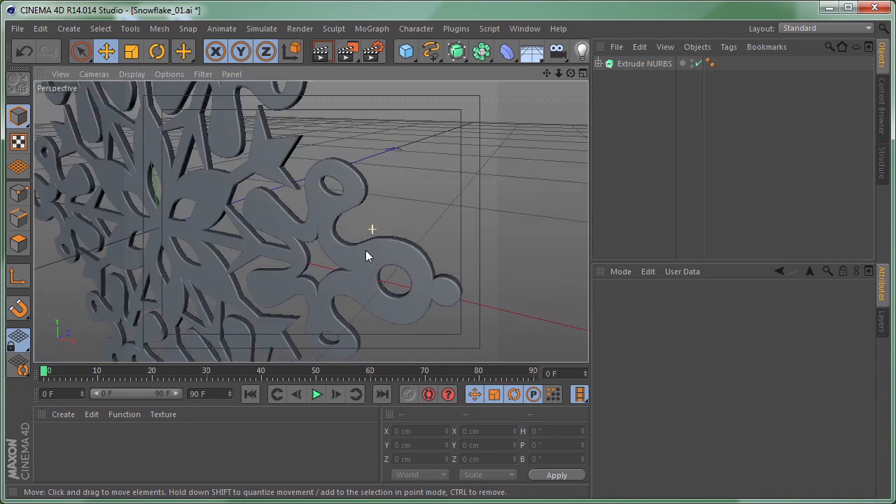
scroll(330, 245, "down", 8)
Step: Try the Constrain option on the Extrude NURBS caps, inspect the snowflake from the front, and turn Constrain off again
left_click(642, 64)
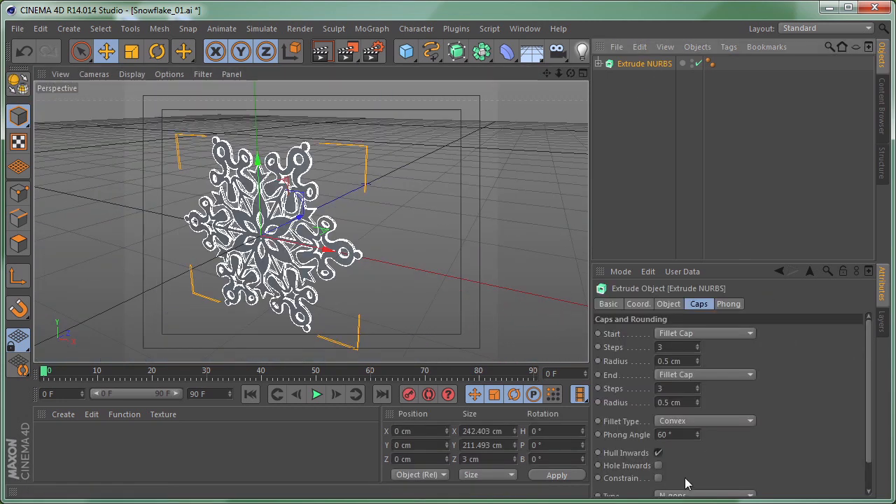
left_click(658, 478)
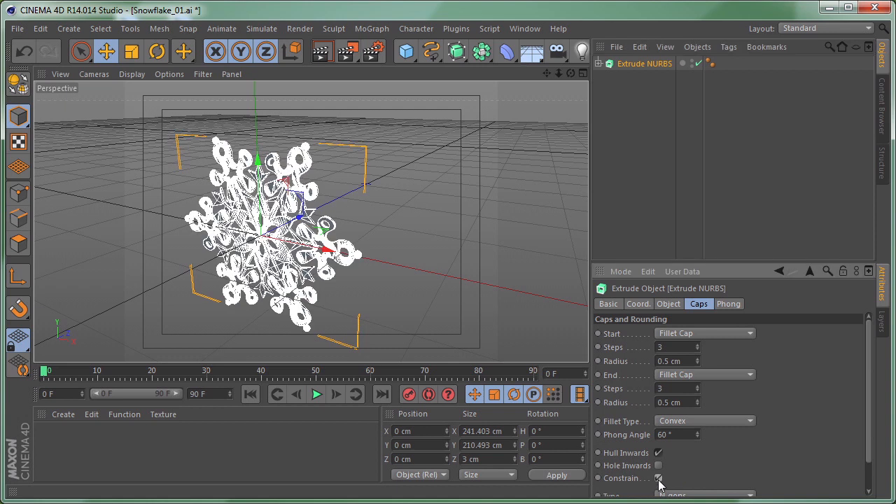
left_click(392, 220)
left_click_drag(296, 205, 258, 291, "alt")
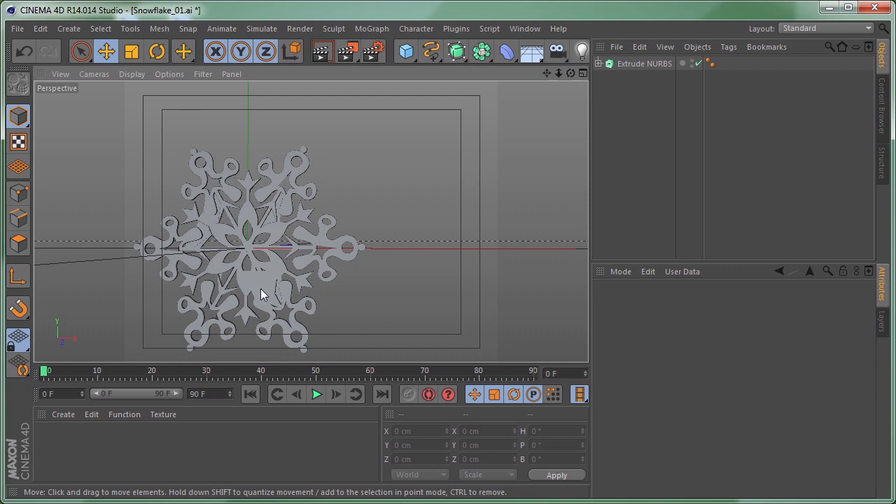
left_click(662, 63)
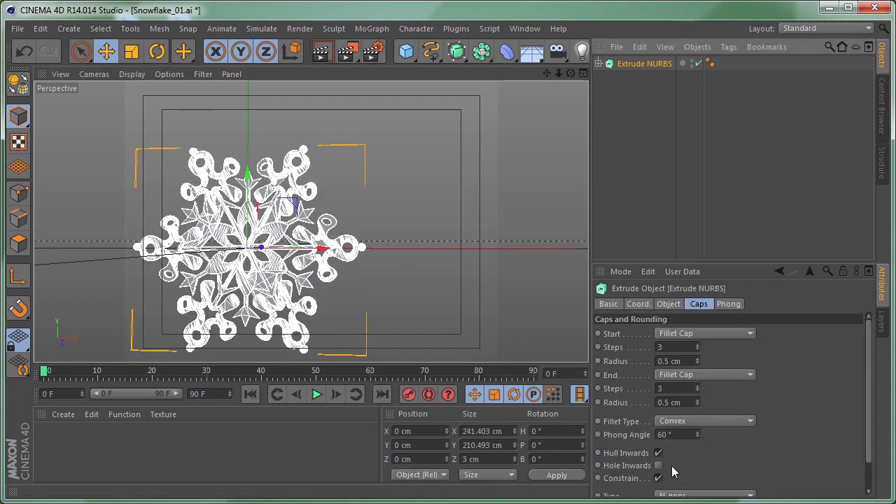
left_click(658, 478)
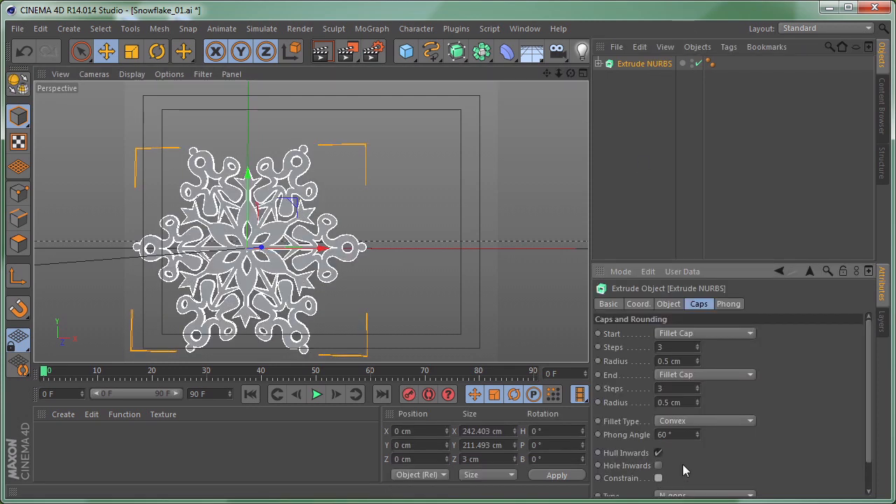
left_click(640, 176)
left_click_drag(405, 225, 417, 189, "alt")
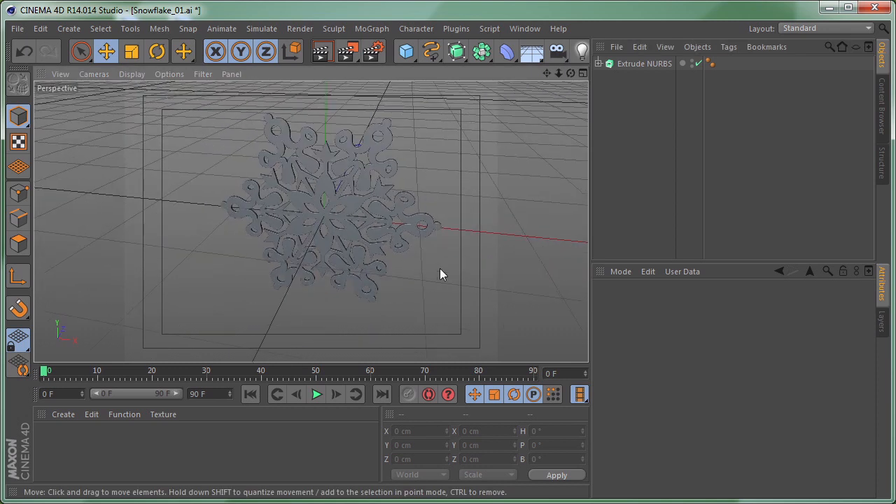
Step: Rename the Extrude NURBS object as 01
double_click(643, 64)
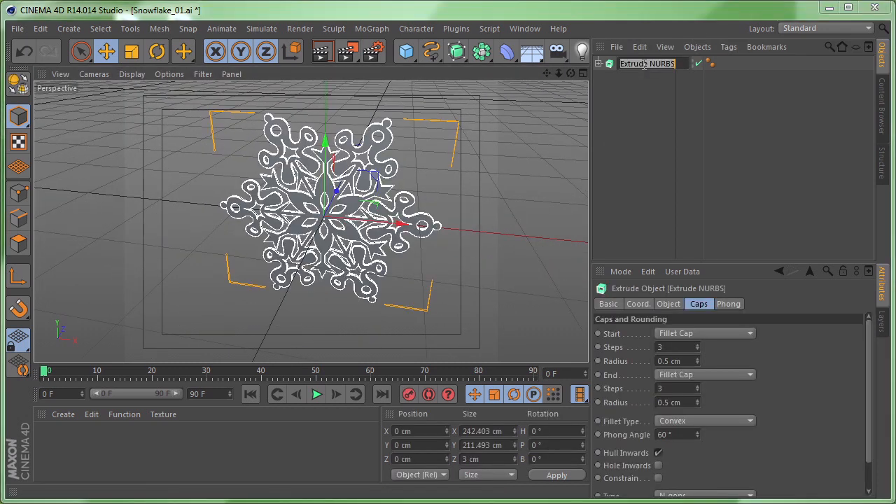
type("01")
key("Return")
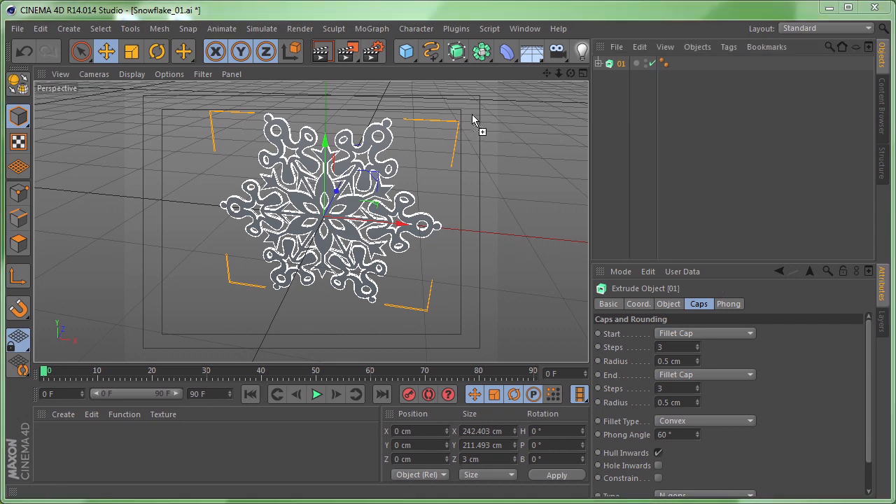
Step: Import Snowflake_02.ai and set its spline's X and Y position to 0 cm
left_click(449, 235)
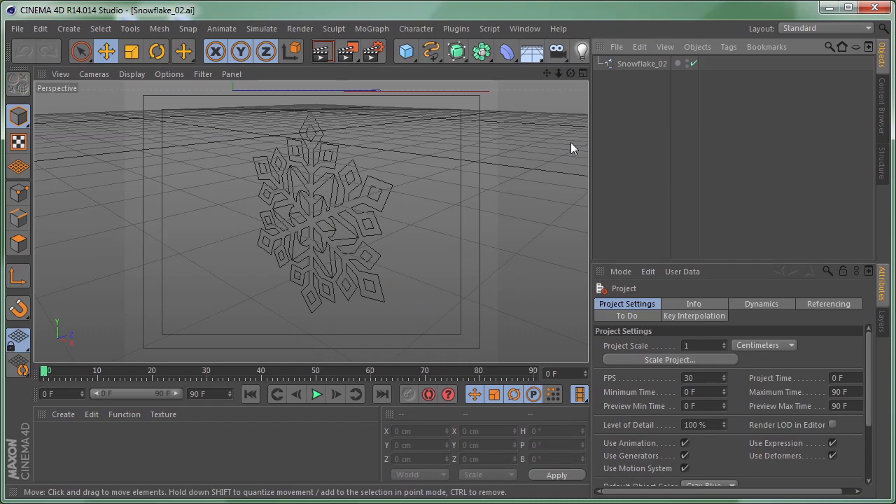
left_click(639, 63)
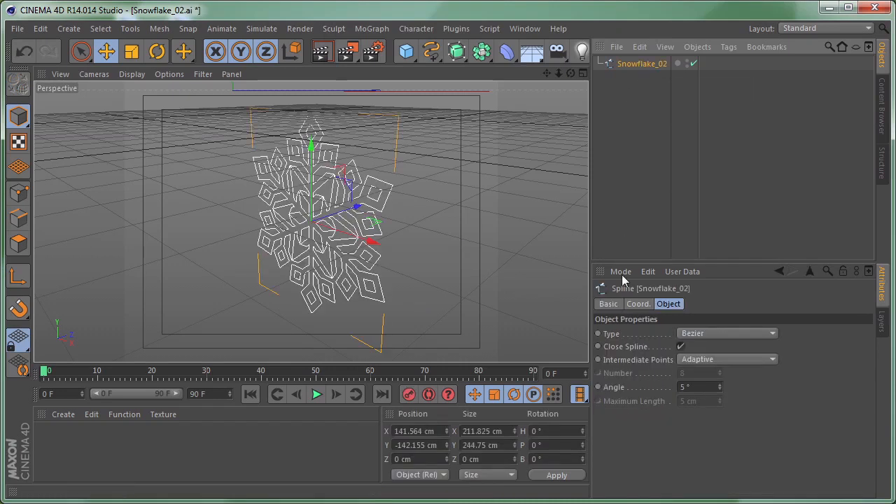
left_click(635, 307)
double_click(641, 335)
type("0")
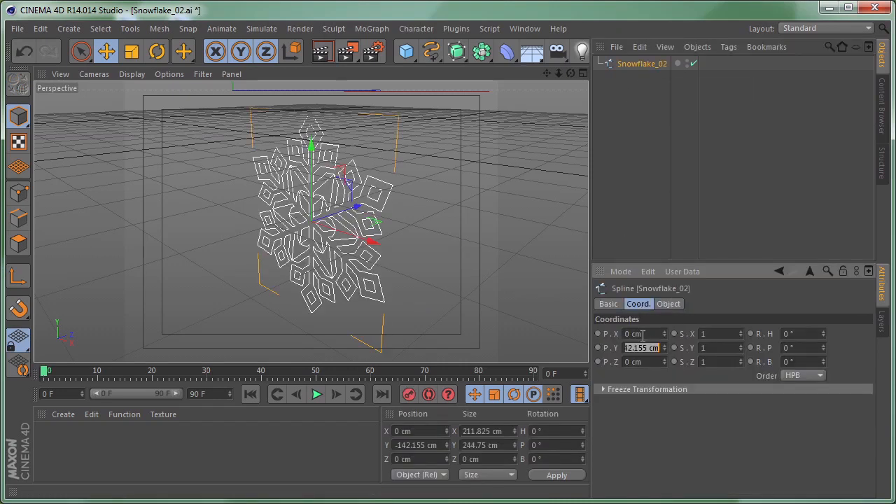
key("Tab")
type("0")
key("Return")
key("h")
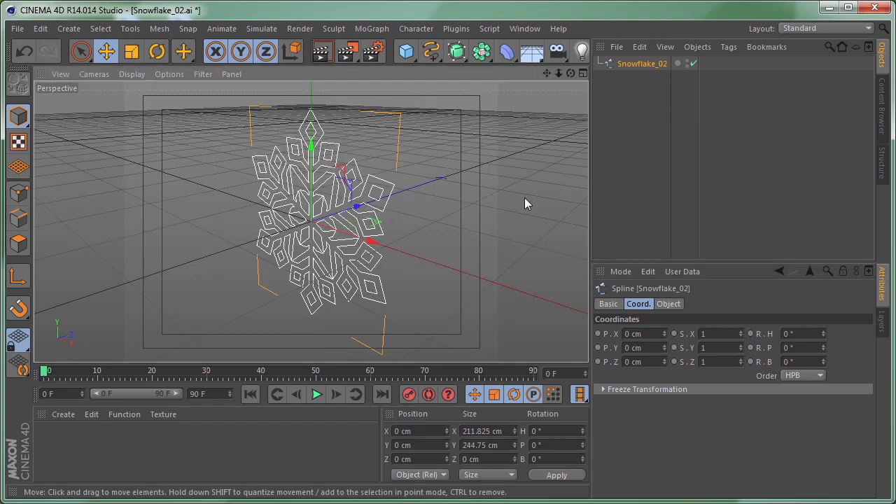
Step: Copy the Snowflake_02 spline into the open Snowflake_01.ai project
left_click_drag(655, 101, 581, 36)
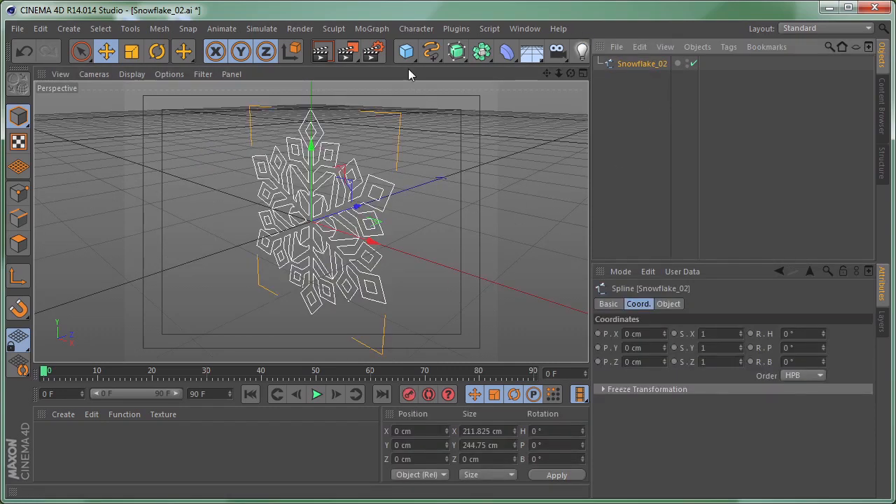
left_click(518, 29)
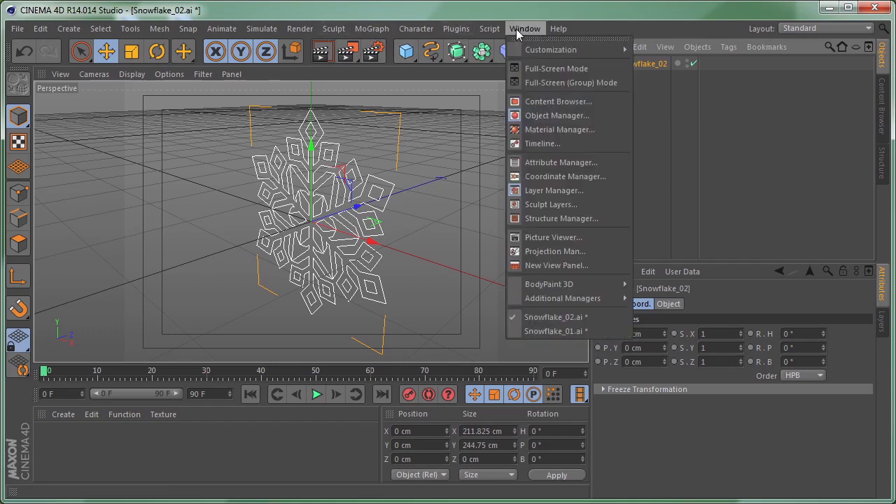
left_click(575, 332)
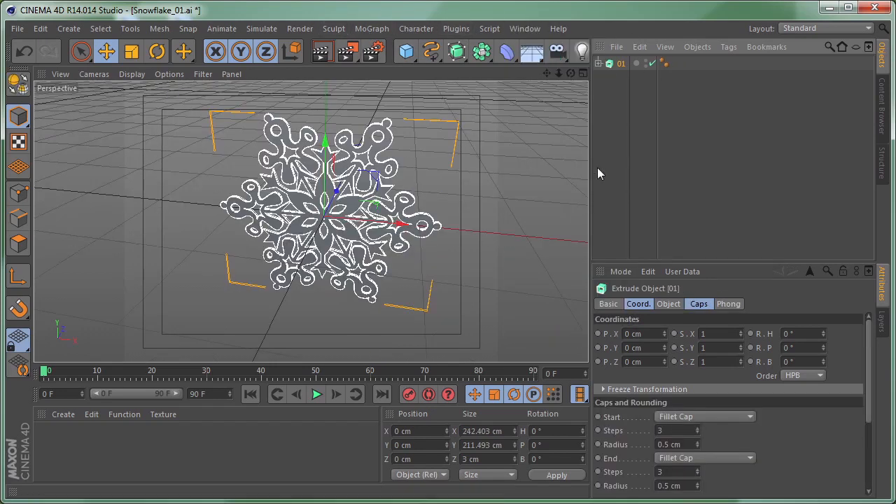
key("ctrl+v")
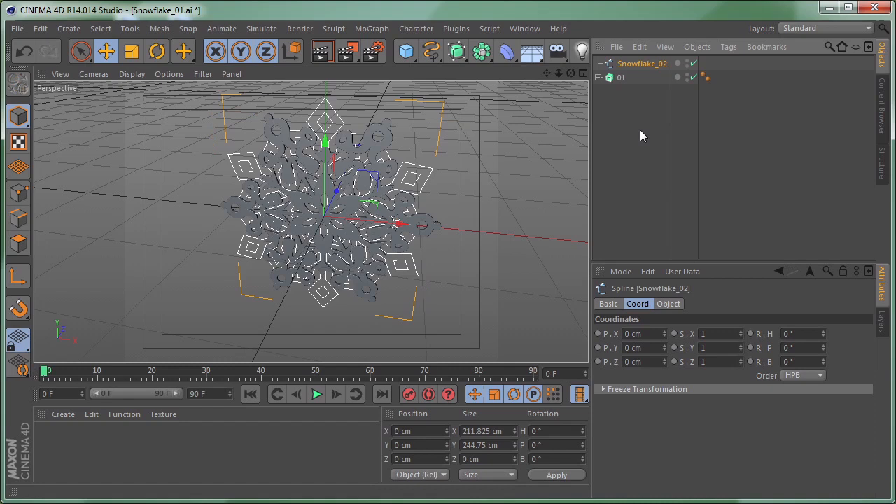
Step: Duplicate the 01 extrusion object and rename the copy as 02
left_click(620, 78)
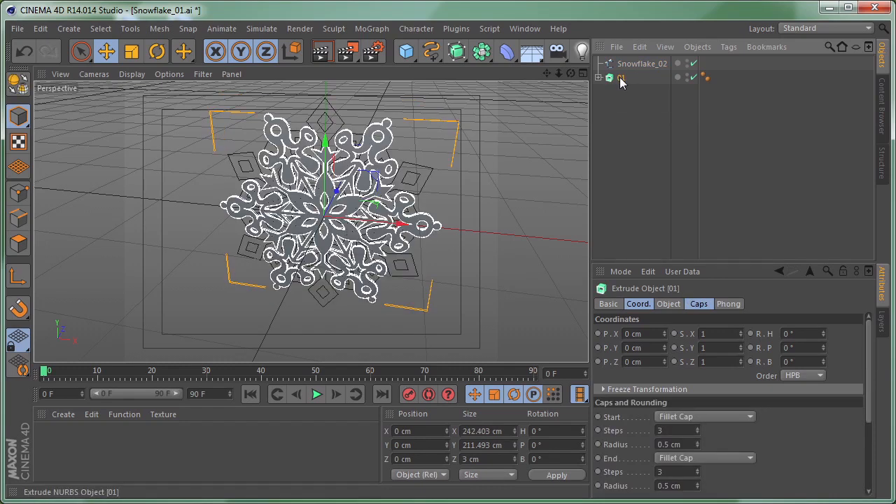
key("ctrl+c")
key("ctrl+v")
double_click(622, 64)
type("02")
key("Return")
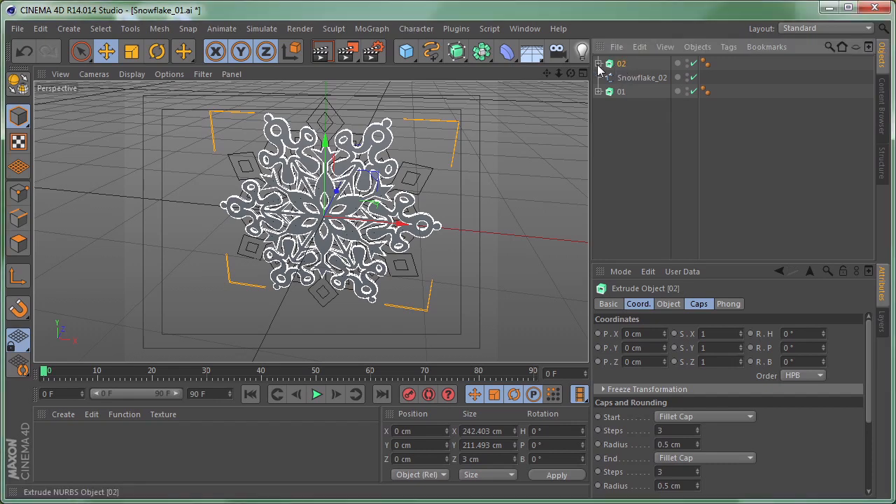
Step: Replace the spline inside the 02 extrusion with Snowflake_02, and inspect the extruded shape with 01 temporarily disabled
left_click(644, 79)
left_click_drag(644, 80, 623, 67)
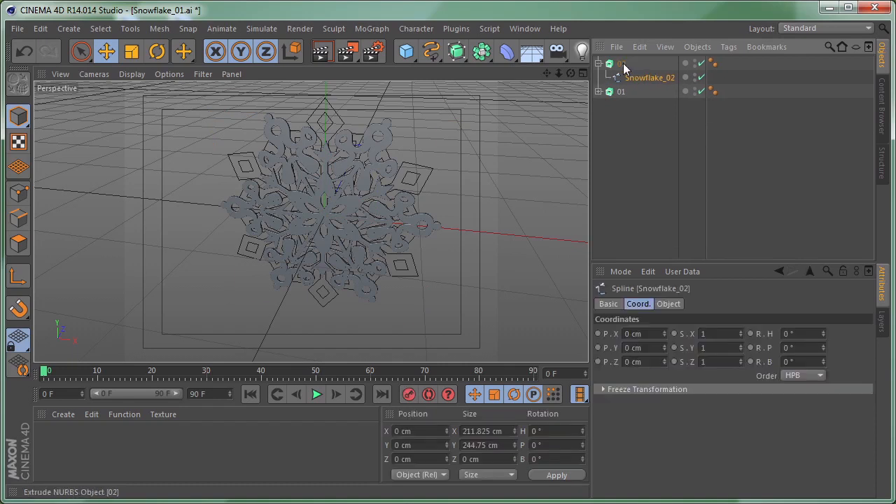
left_click(701, 91)
left_click_drag(555, 147, 476, 143, "alt")
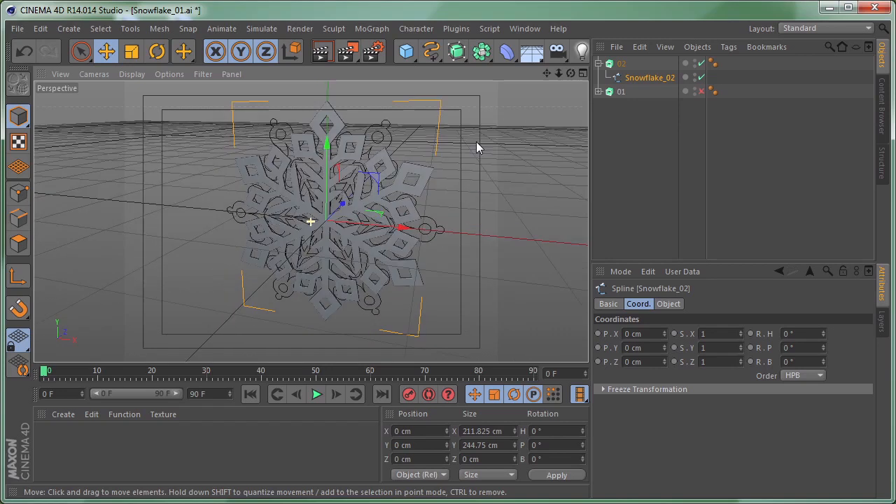
left_click(701, 92)
left_click(599, 64)
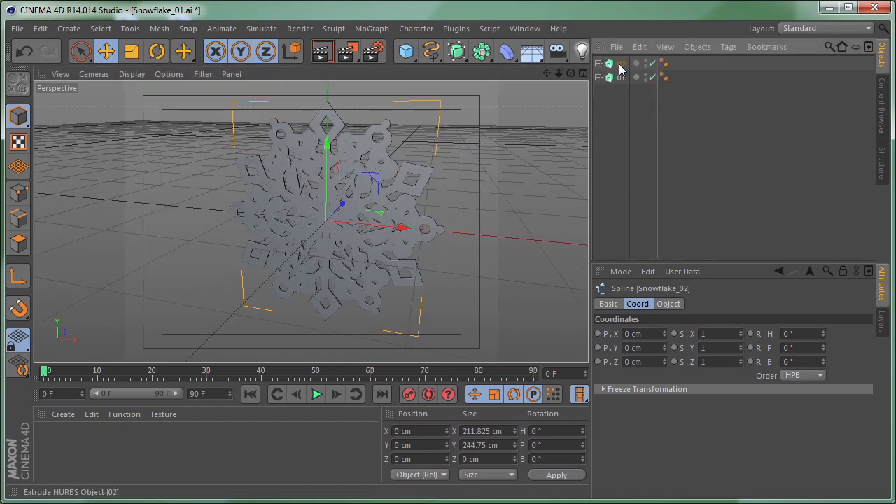
Step: Duplicate the 02 extrusion with its spline and rename the copy as 03
left_click(620, 65)
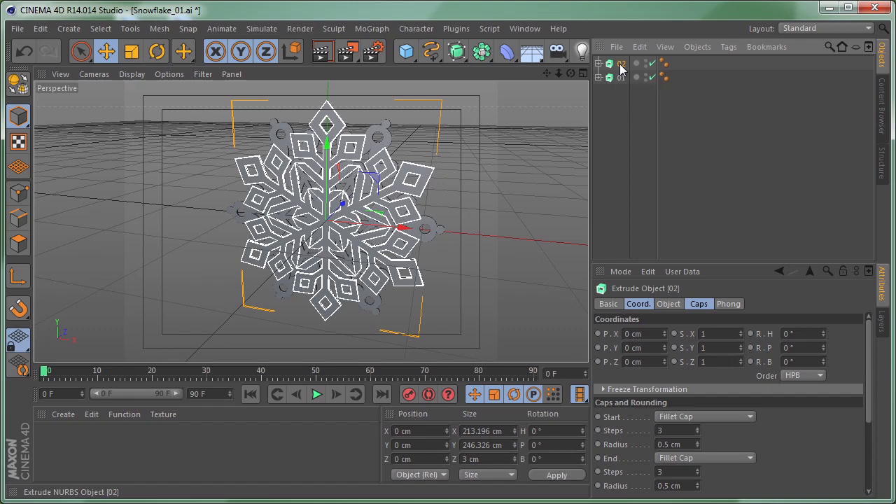
key("ctrl+c")
key("ctrl+v")
double_click(623, 64)
type("03")
key("Return")
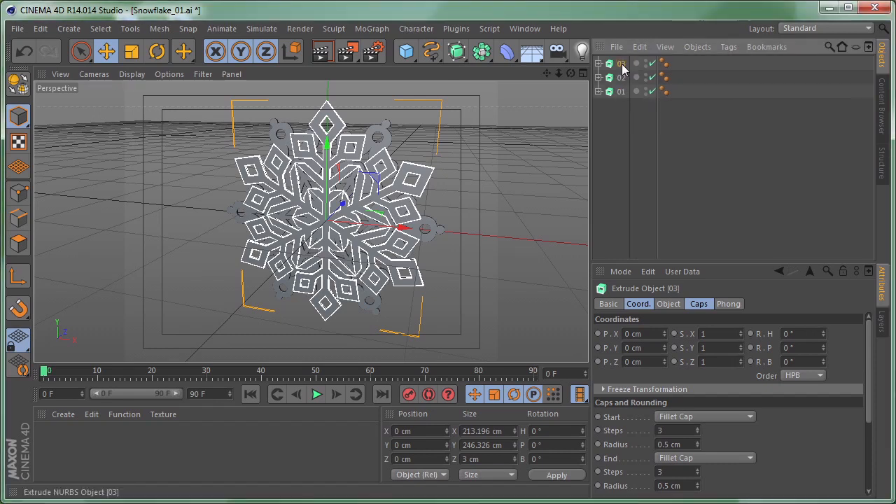
Step: Duplicate the 03 extrusion and rename the copy as 04
key("ctrl+c")
key("ctrl+v")
double_click(622, 64)
type("04")
key("Return")
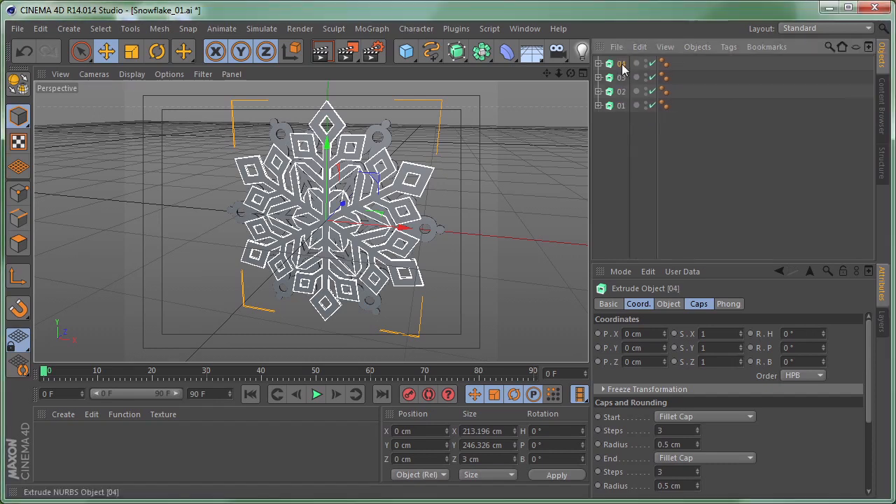
Step: Duplicate the 04 extrusion and rename the copy as 05
key("ctrl+c")
key("ctrl+v")
double_click(622, 64)
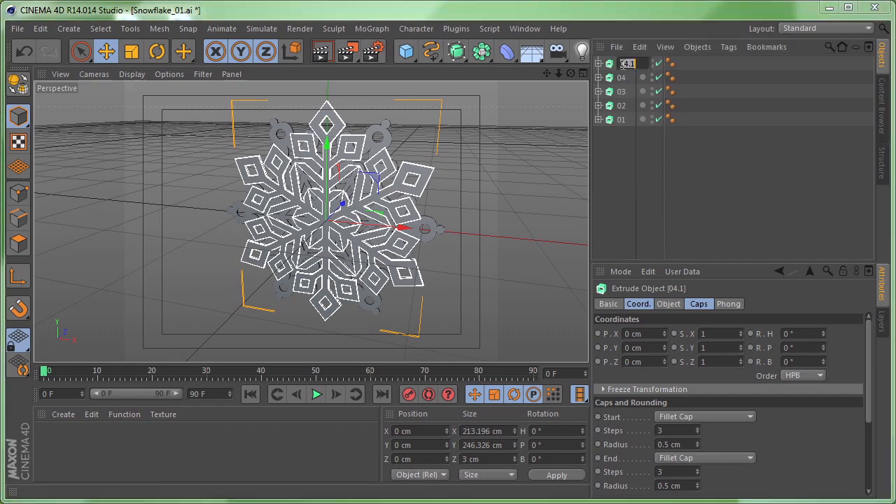
type("05")
key("Return")
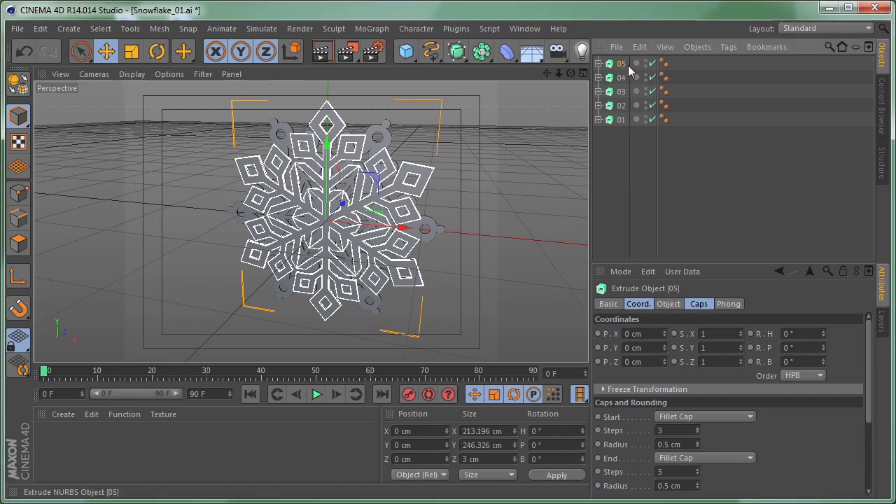
Step: Delete the child splines from the 03, 04 and 05 extrusion objects
left_click(598, 91)
left_click(637, 105)
key("Delete")
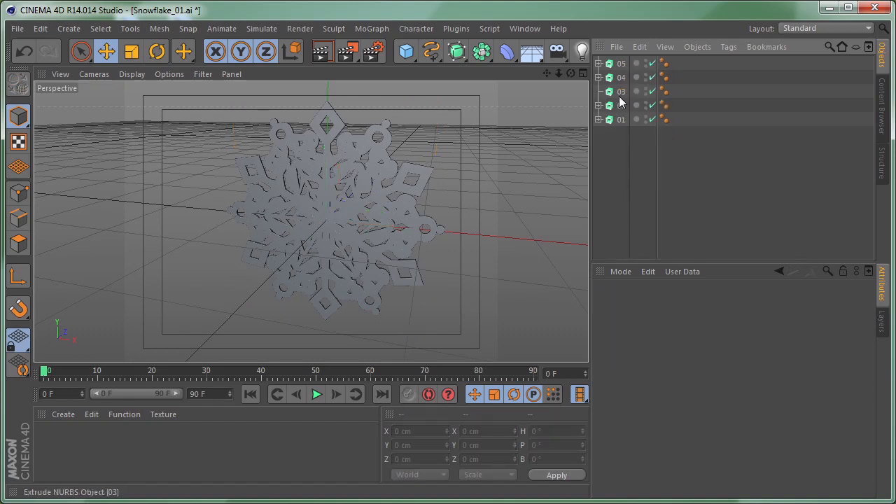
left_click(598, 77)
left_click(598, 77)
left_click(598, 63)
left_click(648, 78)
key("Delete")
Step: Import Snowflake_03.ai and merge Path 1 through Path 9 into one spline, deleting the original paths
left_click_drag(480, 112, 476, 114)
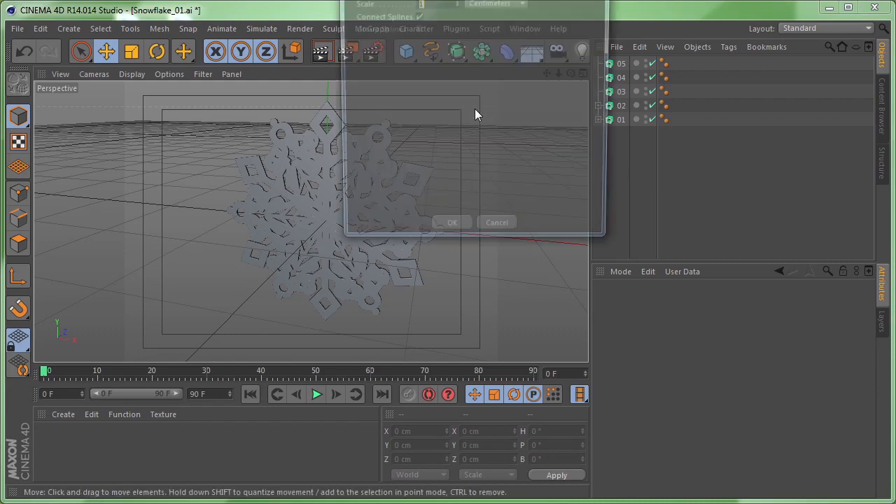
left_click(452, 232)
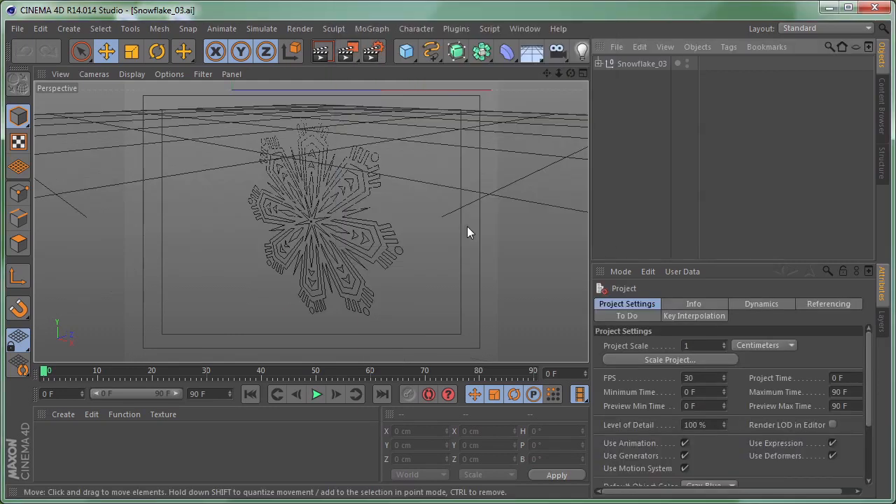
left_click(599, 63)
left_click(638, 77)
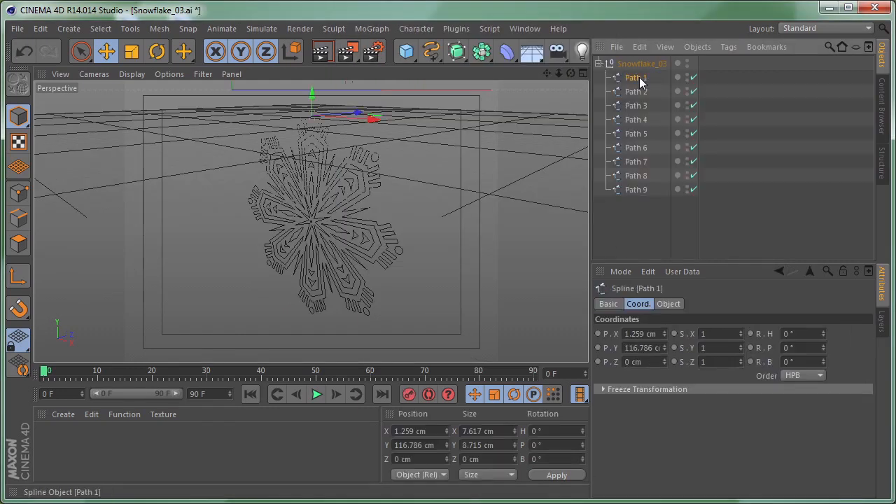
left_click(637, 191, "shift")
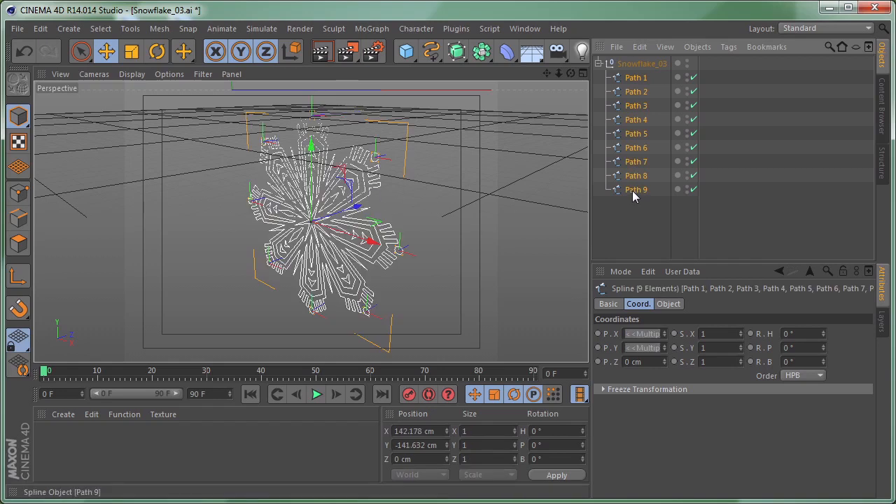
right_click(635, 189)
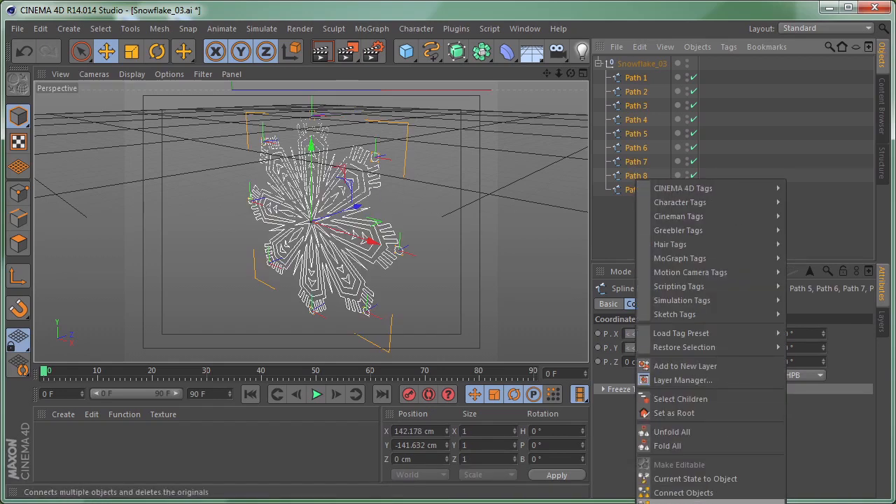
left_click(726, 499)
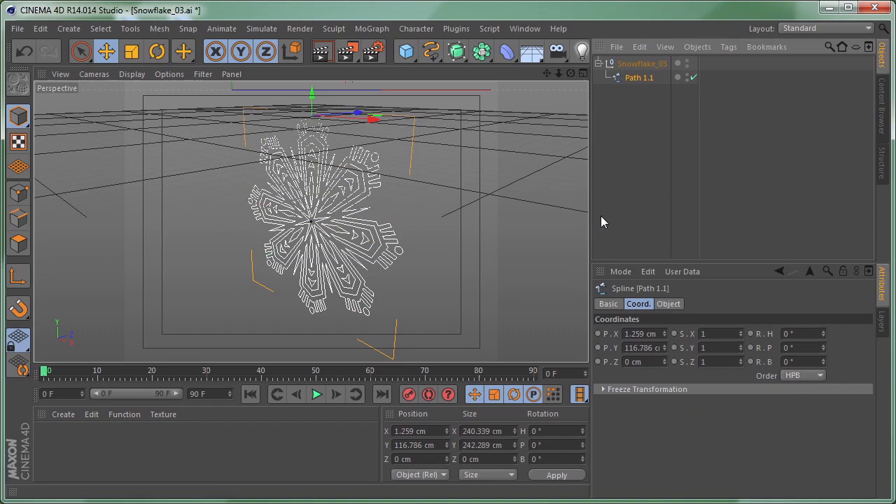
Step: Take the merged spline out of its Snowflake_03 null object and copy it into the Snowflake_01.ai project
left_click(637, 68)
key("shift+g")
left_click(631, 64)
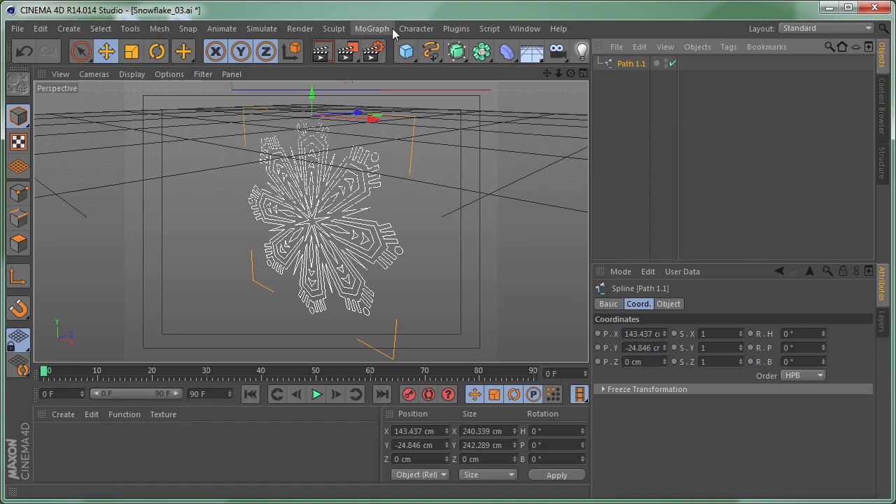
left_click(525, 29)
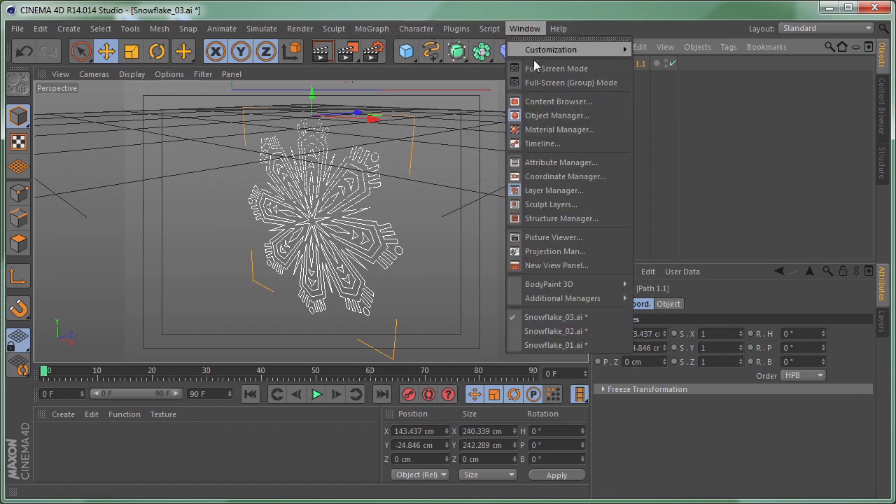
left_click(571, 344)
key("ctrl+v")
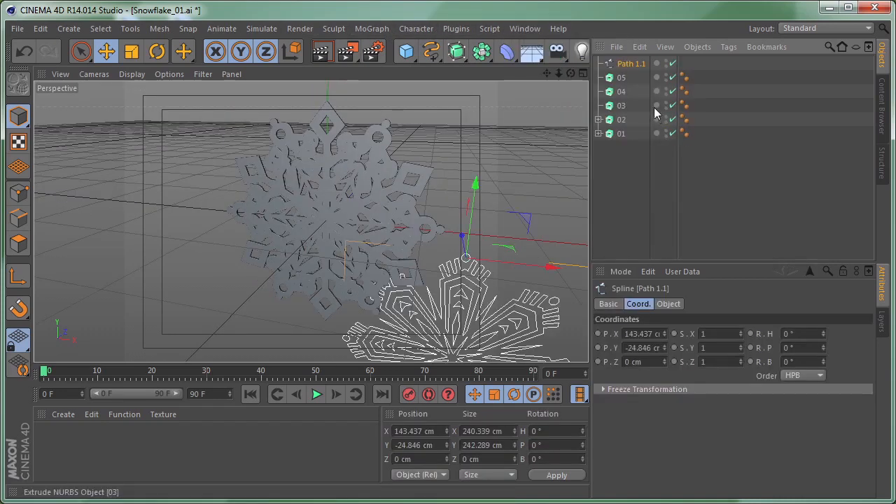
Step: Set the pasted Path 1.1 spline's X and Y position to 0 cm
double_click(648, 329)
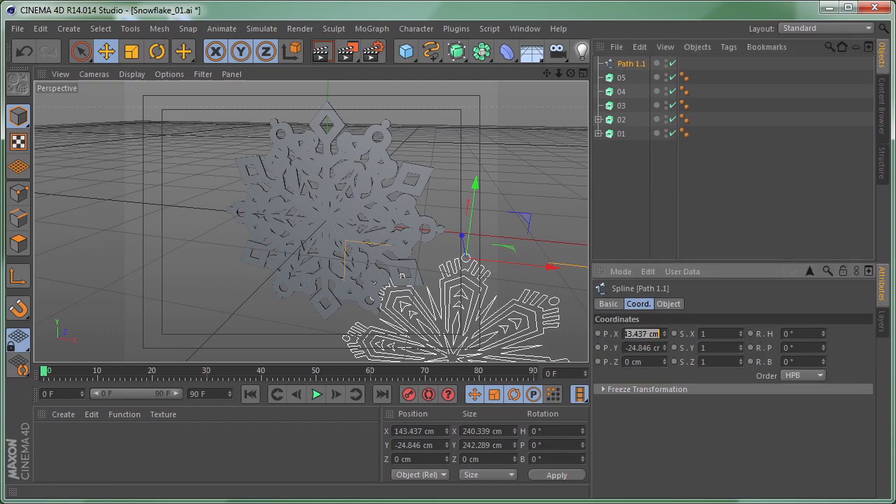
type("0")
key("Tab")
type("0")
key("Return")
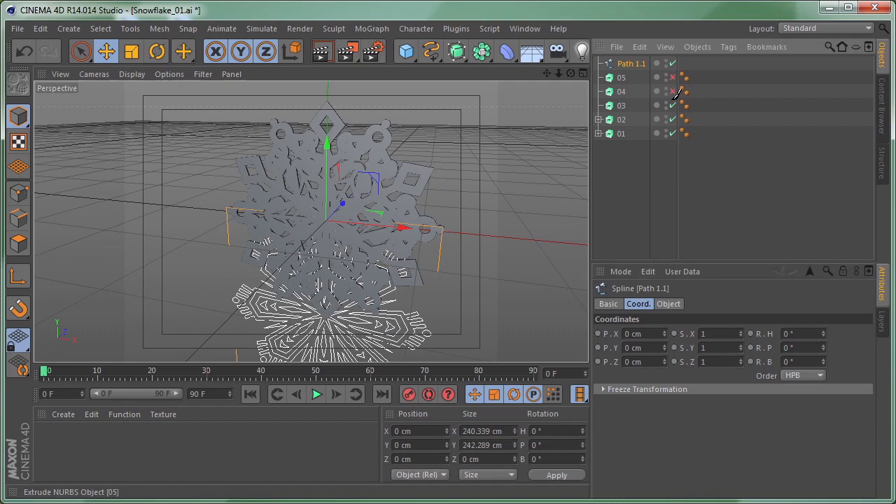
Step: Disable extrusions 01 to 05 and center the Path 1.1 spline's axis with Center Axis to
left_click_drag(672, 77, 670, 163)
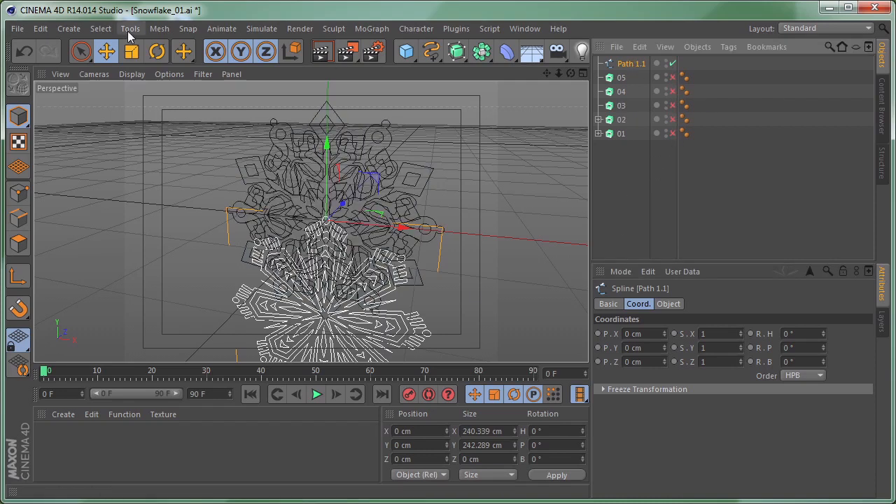
left_click(159, 28)
mouse_move(187, 161)
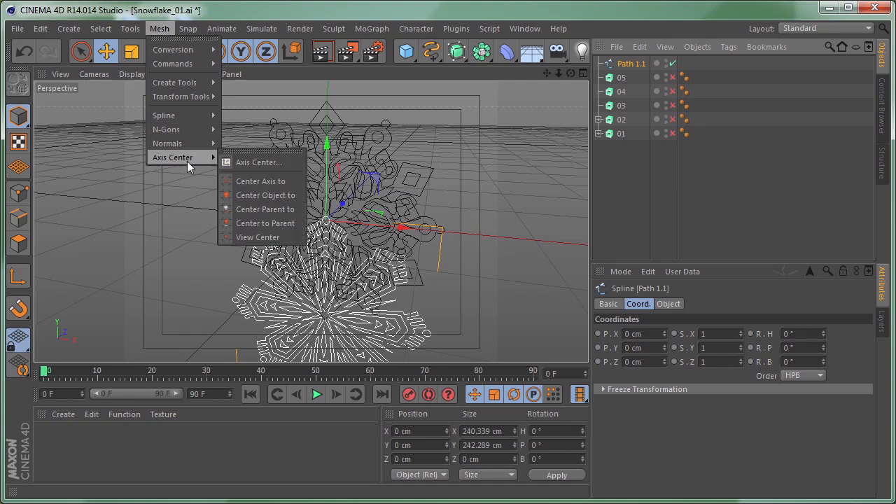
left_click(252, 184)
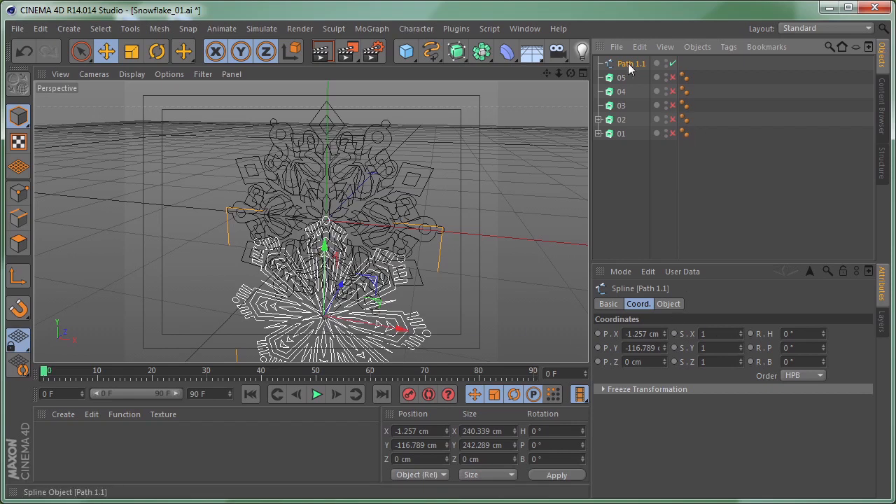
Step: Recenter the Path 1.1 spline at the world origin with its X and Y position at 0 cm
left_click_drag(323, 246, 330, 293)
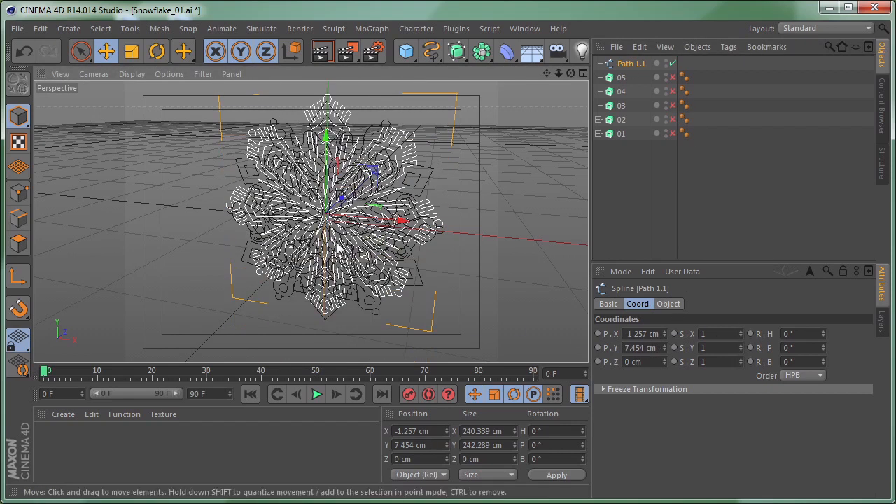
double_click(645, 334)
type("0")
double_click(629, 349)
type("0")
key("Return")
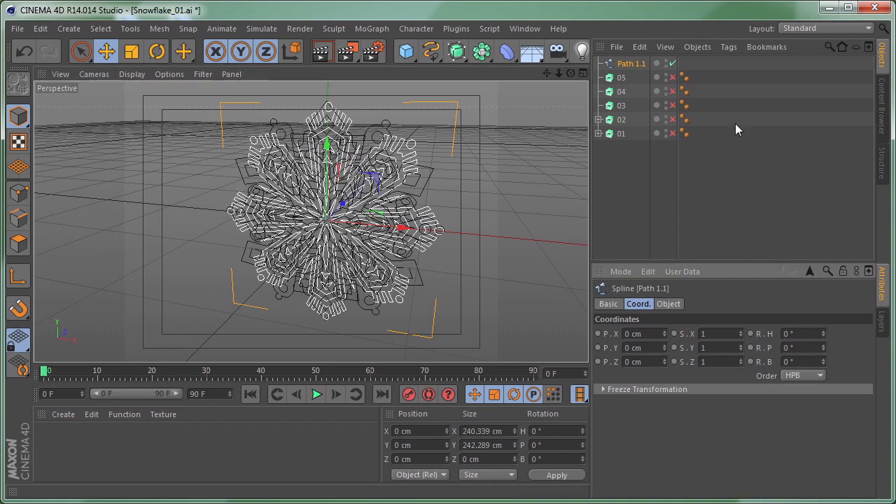
Step: Place the Path 1.1 spline inside extrusion 03 and enable the extrusion briefly to check its geometry
left_click_drag(630, 64, 622, 106)
left_click(681, 92)
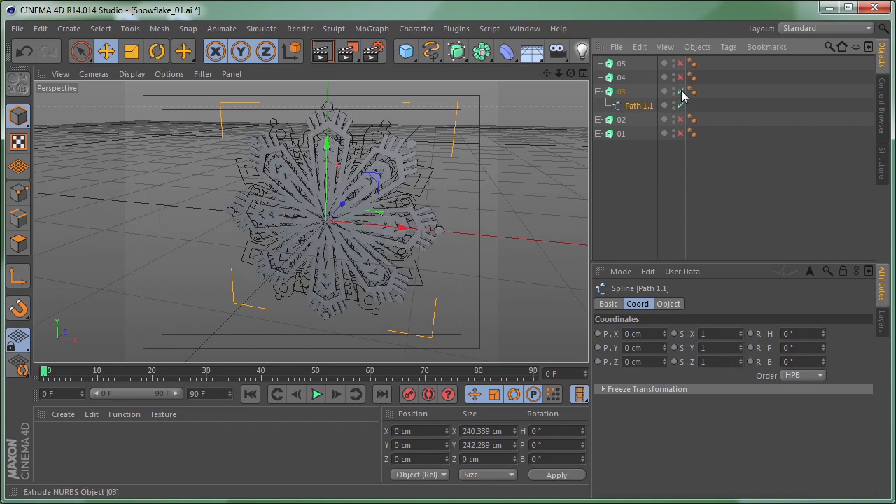
left_click(633, 139)
mouse_move(427, 240)
left_mouse_down("alt")
mouse_move(500, 150)
mouse_move(500, 208)
mouse_move(426, 216)
mouse_move(420, 230)
left_mouse_up("alt")
left_click(600, 92)
left_click(652, 92)
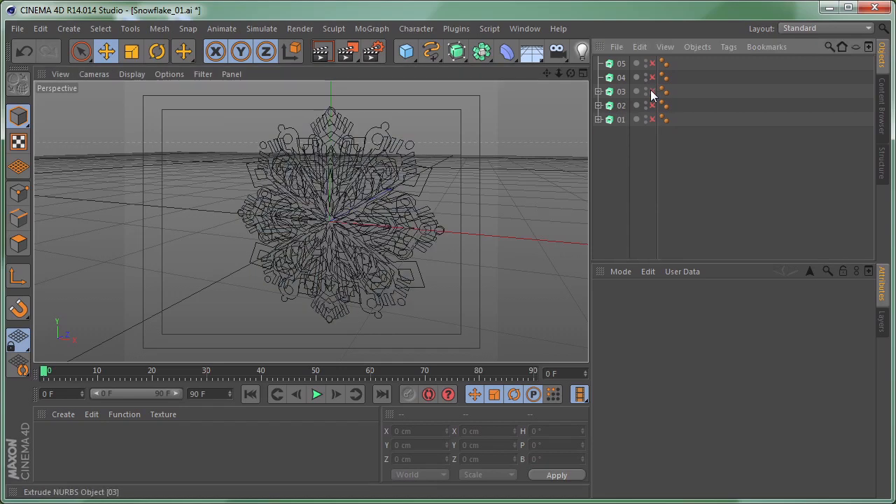
Step: Import Snowflake_04.ai at a scale of 1 centimeter and set its spline's X and Y position to 0 cm
left_click_drag(457, 126, 454, 116)
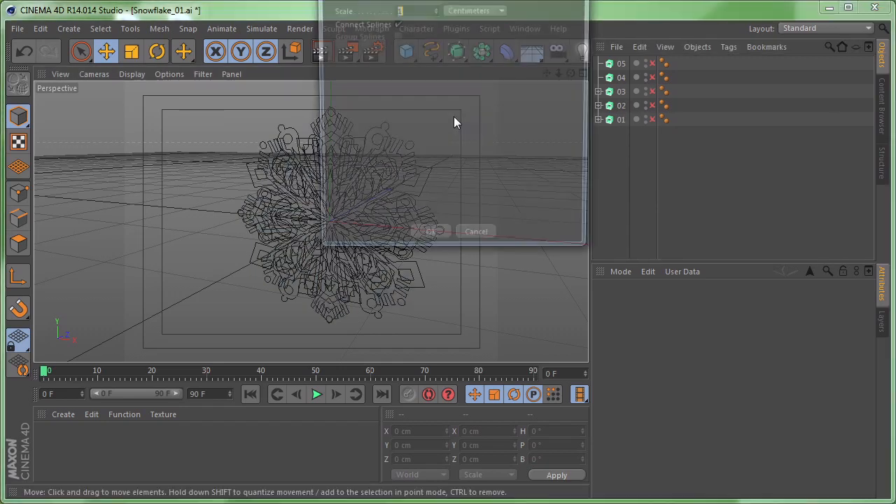
left_click(434, 238)
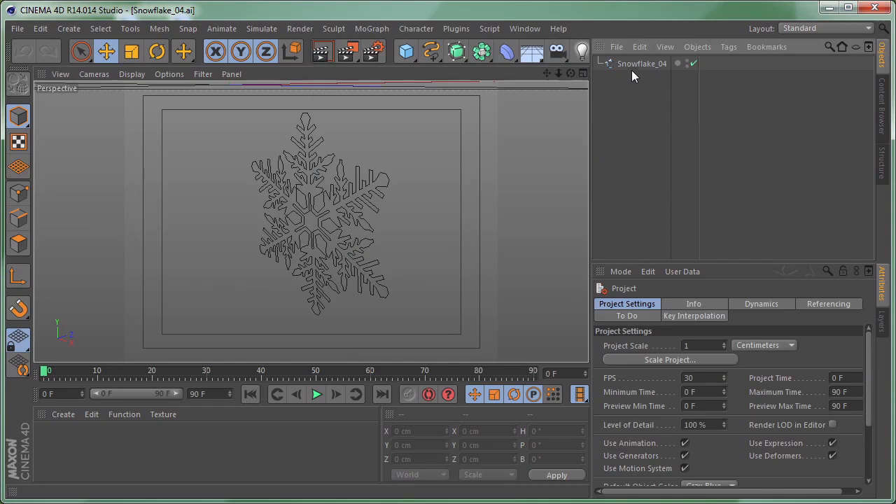
left_click(636, 64)
scroll(486, 122, "up", 4)
left_click_drag(530, 166, 514, 110, "alt")
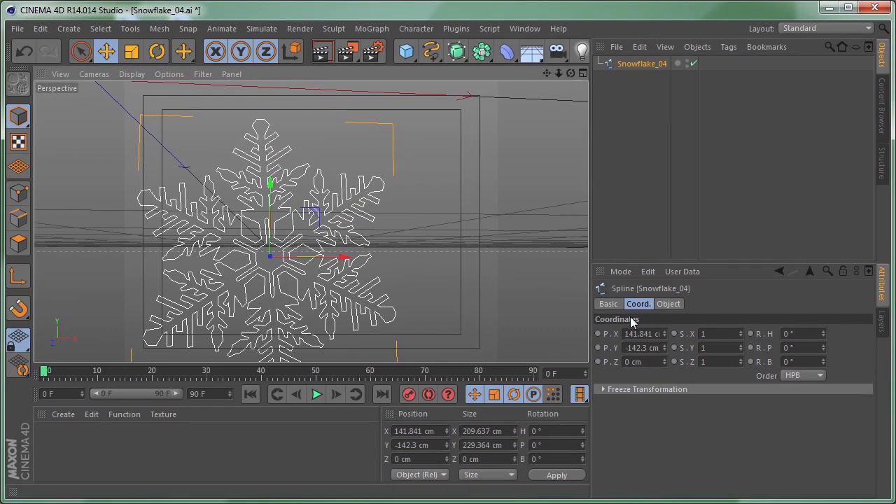
double_click(651, 335)
type("0")
key("Tab")
type("0")
key("Return")
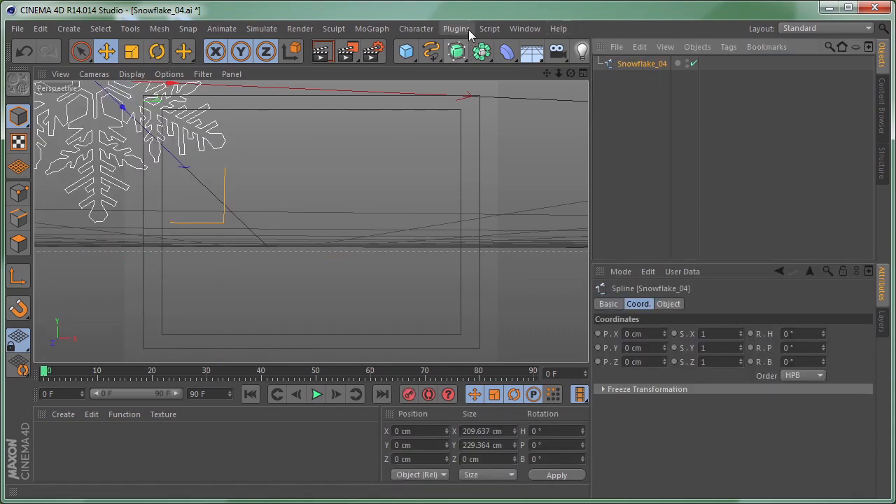
Step: Copy the Snowflake_04 spline into the Snowflake_01.ai project and place it inside extrusion 04
left_click(526, 29)
left_click(585, 363)
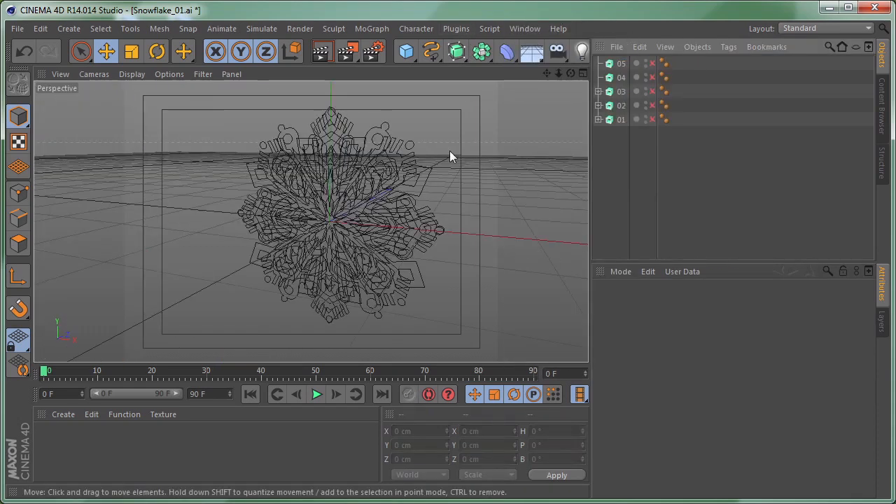
key("ctrl+v")
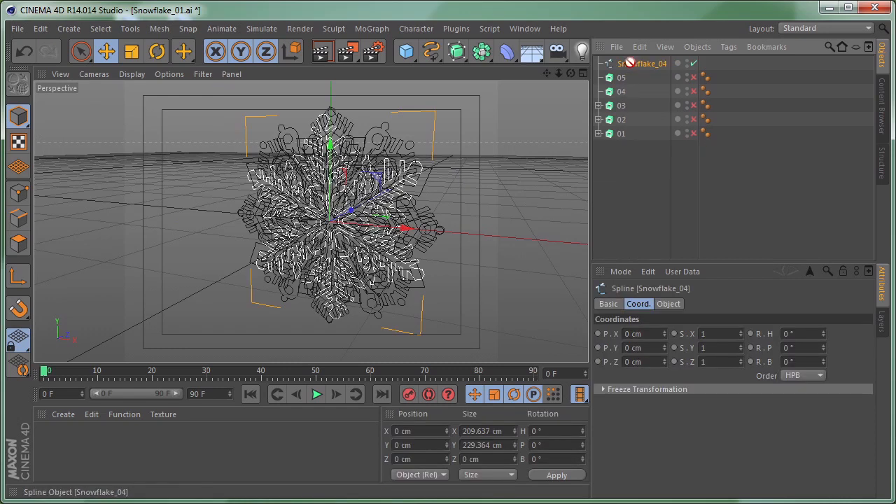
left_click_drag(630, 63, 624, 94)
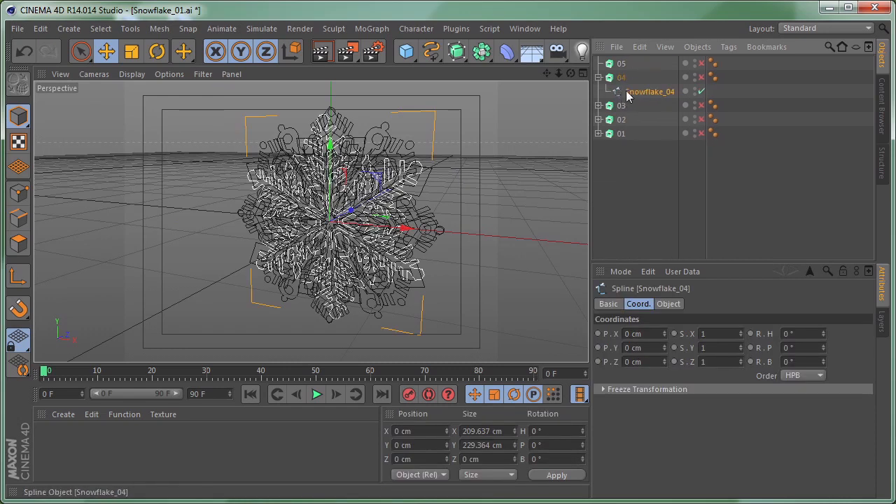
Step: Enable extrusion 04 briefly to inspect its geometry from another angle, then collapse and disable it
left_click(700, 77)
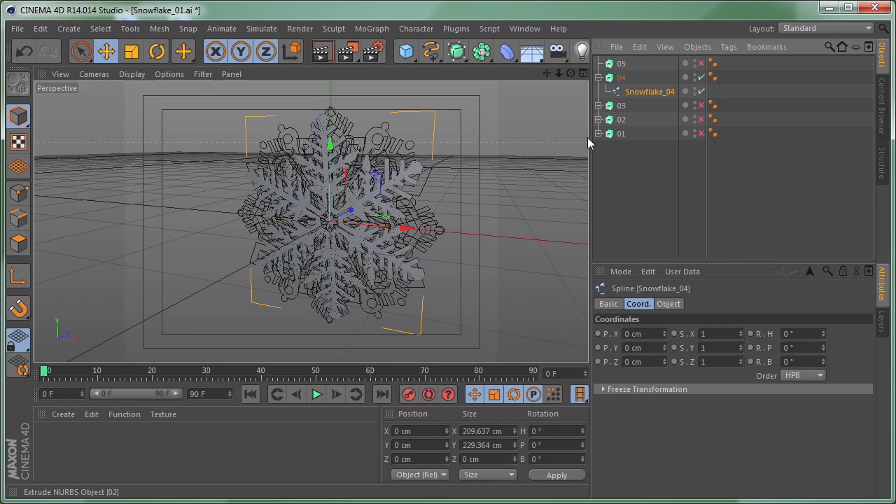
left_click(614, 206)
left_click_drag(585, 196, 455, 203, "alt")
left_click(598, 77)
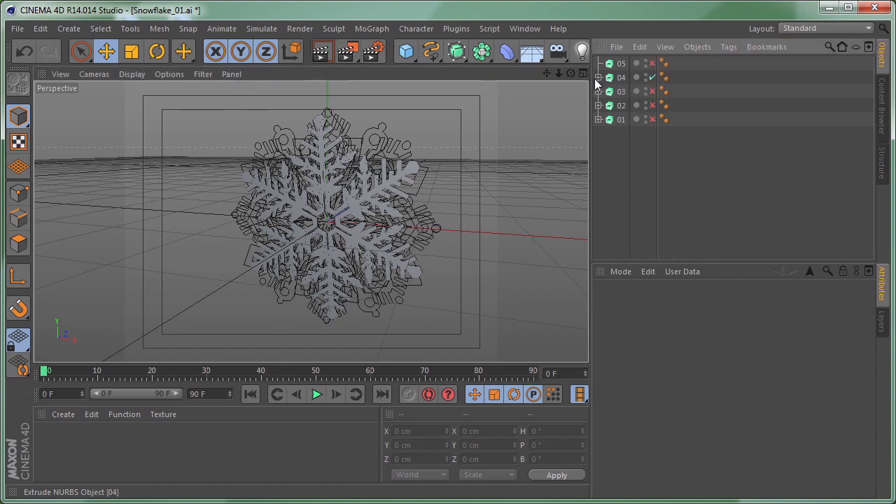
left_click(652, 77)
Step: Import Snowflake_05.ai and set its spline's X and Y position to 0 cm
left_click_drag(895, 133, 473, 118)
left_click(452, 240)
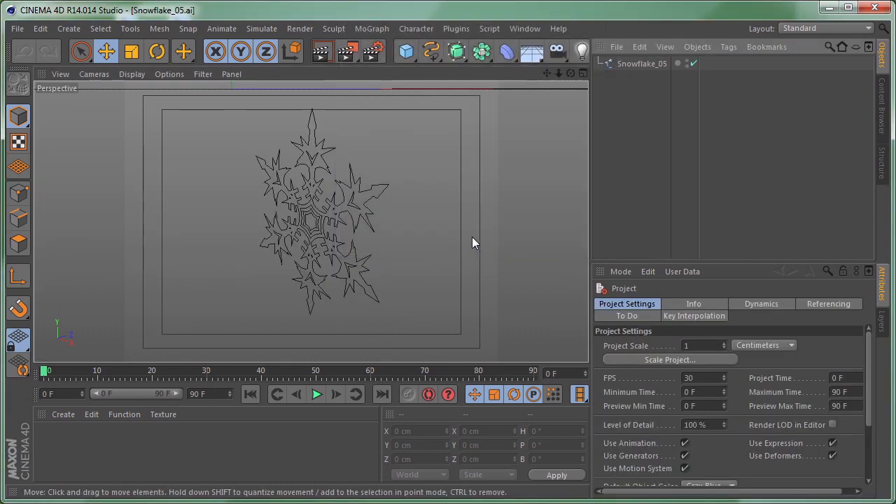
left_click(641, 64)
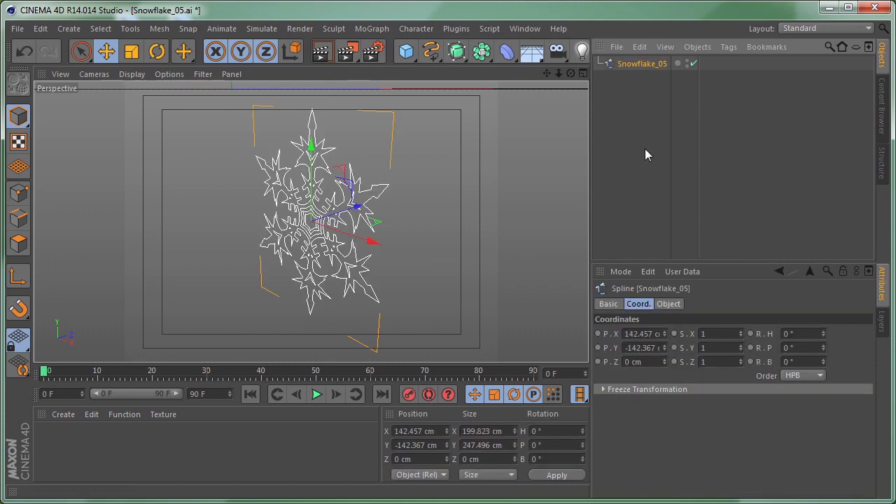
double_click(645, 336)
type("0")
key("Tab")
type("0")
key("Return")
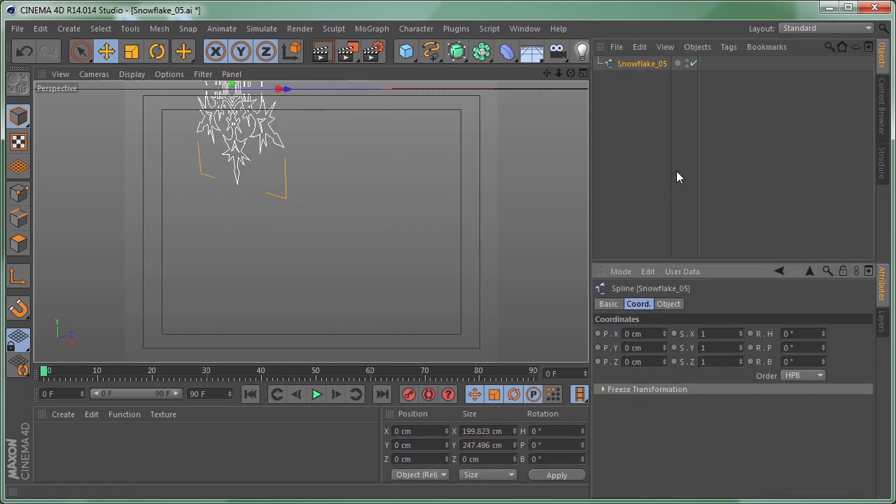
Step: Copy the Snowflake_05 spline into the Snowflake_01.ai project and place it inside extrusion 05
left_click(635, 116)
left_click_drag(658, 109, 609, 49)
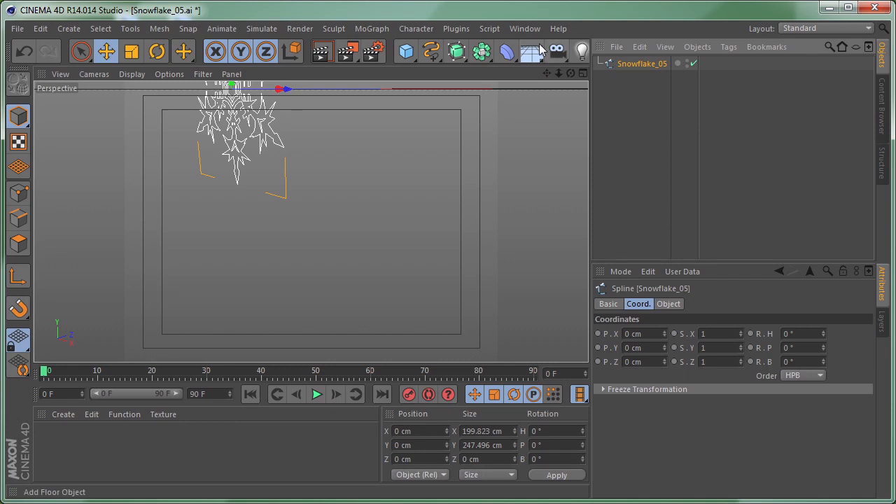
left_click(526, 28)
left_click(546, 371)
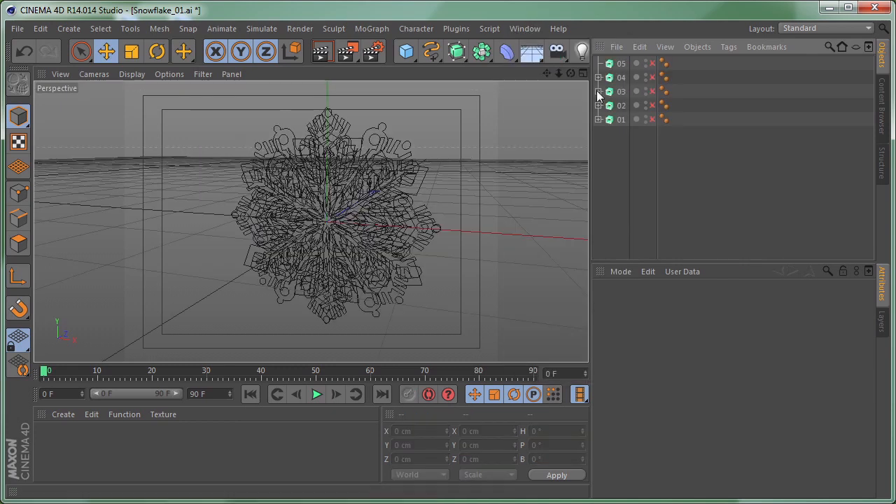
key("ctrl+v")
left_click_drag(625, 63, 622, 78)
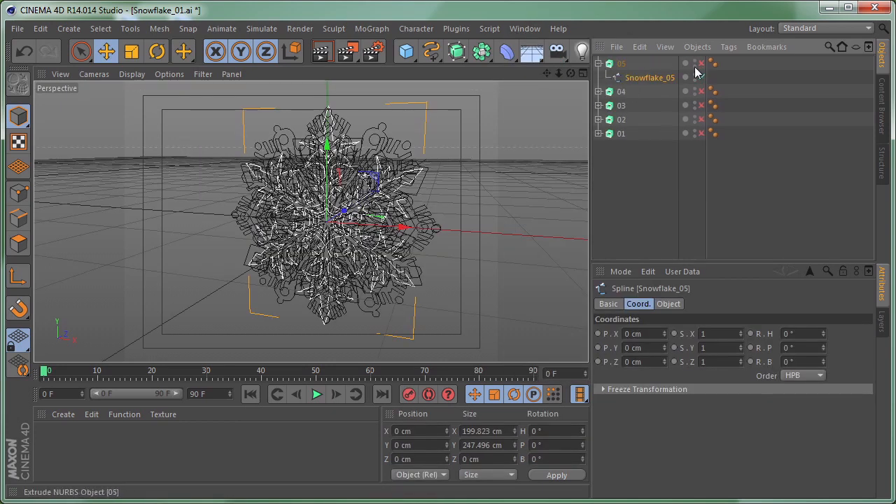
Step: Inspect extrusion 05's geometry with it enabled, then leave only extrusion 01 enabled
left_click(702, 63)
left_click(613, 188)
left_click_drag(375, 185, 441, 210, "alt")
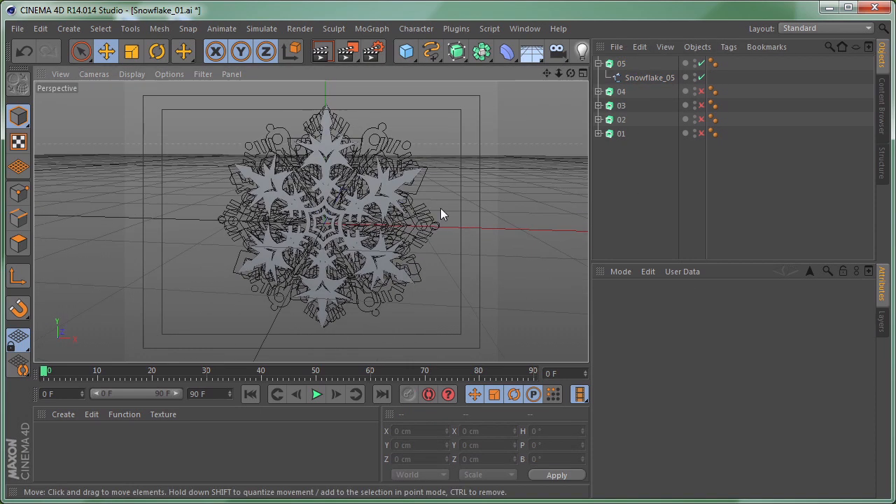
left_click(701, 64)
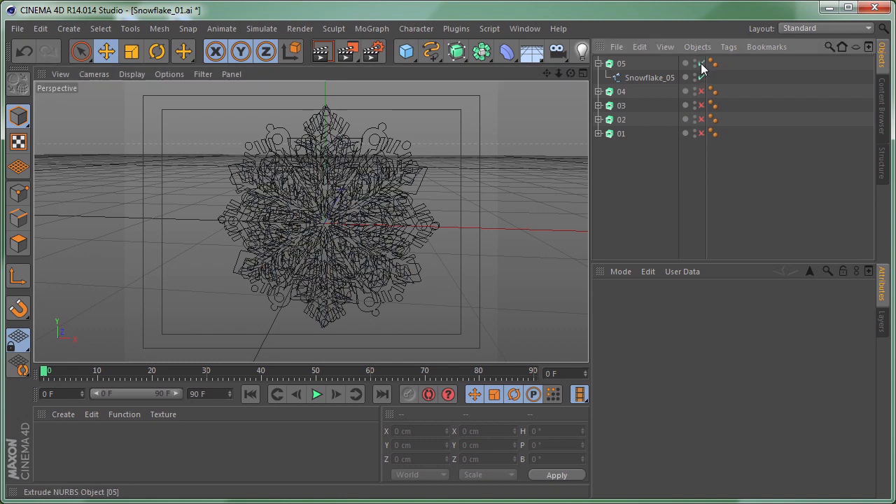
left_click(701, 64)
left_click(598, 64)
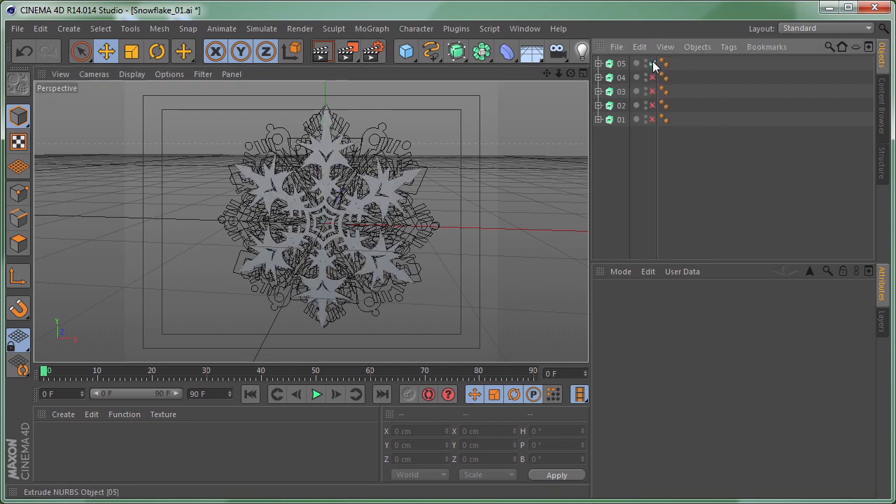
left_click(652, 64)
left_click(652, 119)
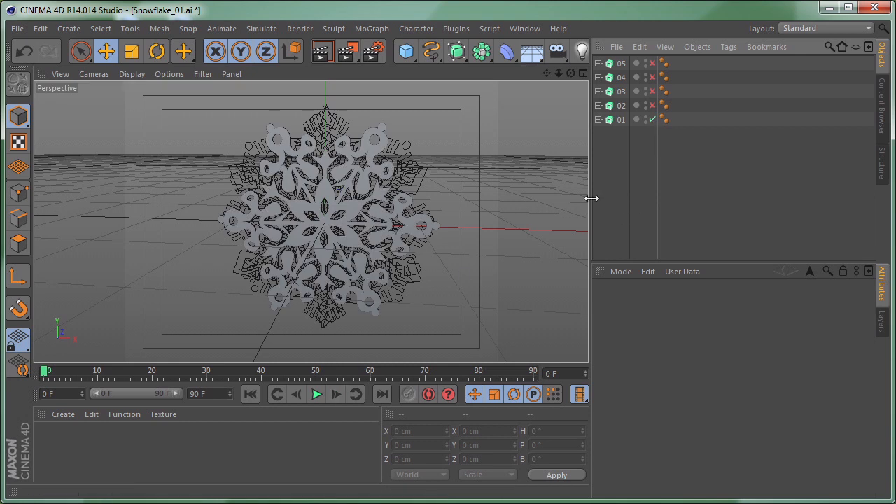
Step: Set the project's end to frame 300 and stretch the preview range to cover all 300 frames
double_click(216, 394)
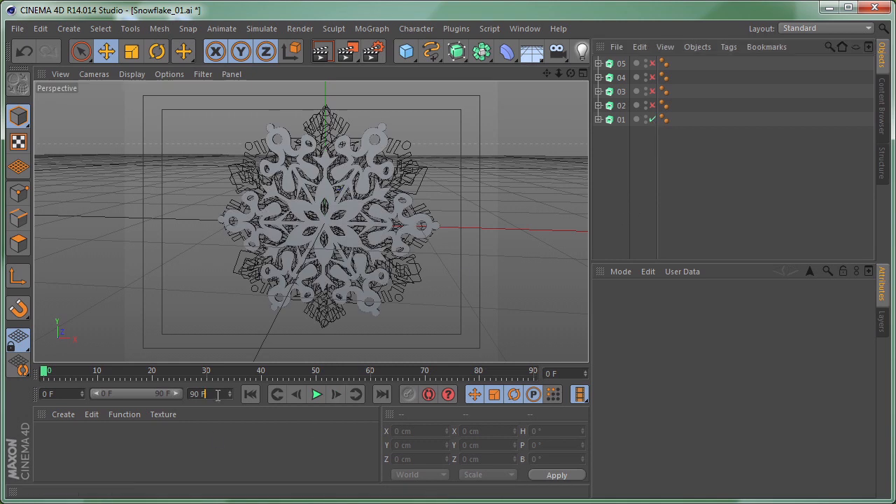
type("300")
key("Return")
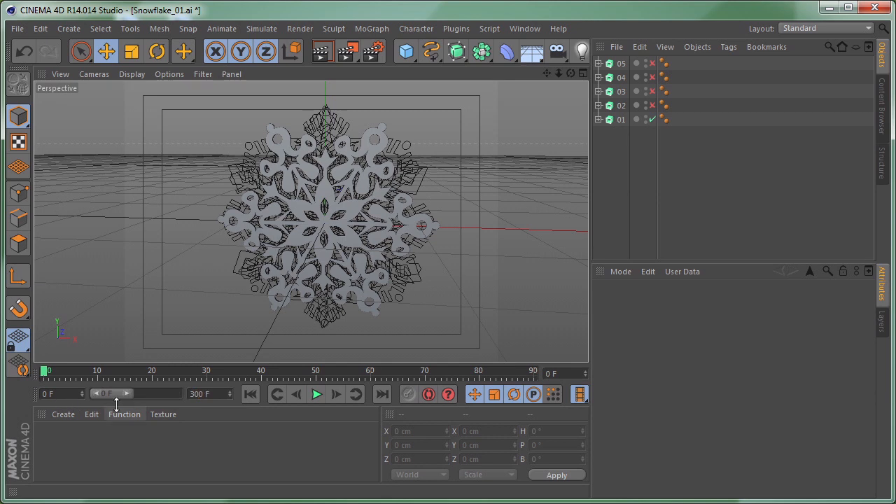
left_click_drag(128, 394, 194, 395)
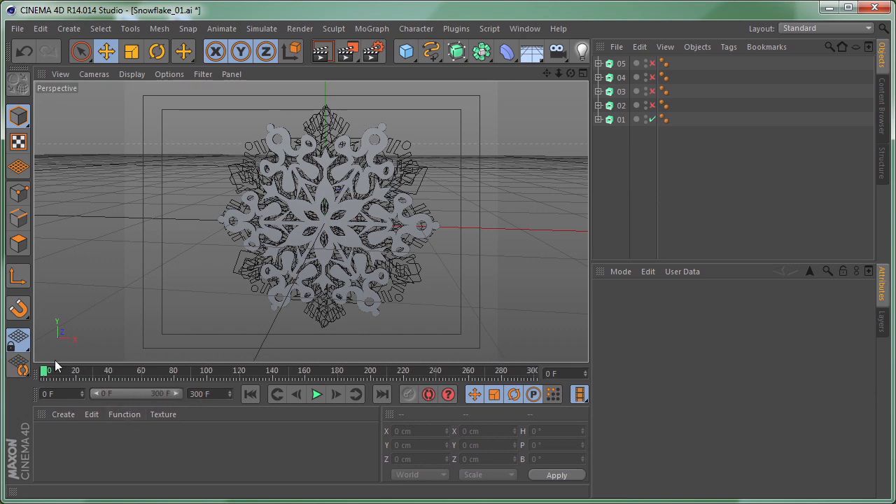
mouse_move(38, 378)
left_mouse_down()
mouse_move(476, 370)
mouse_move(40, 378)
left_mouse_up()
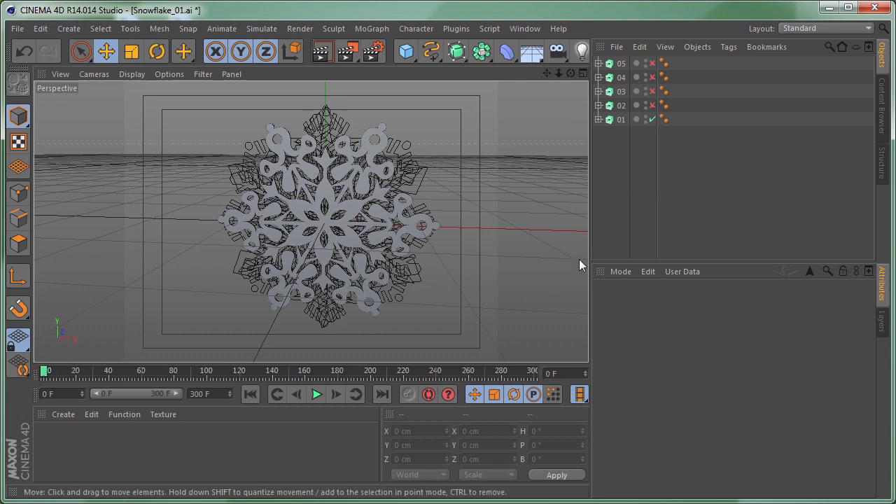
Step: Keyframe extrusion 01's H, P and B rotation at 0° on frame 0
left_click(620, 120)
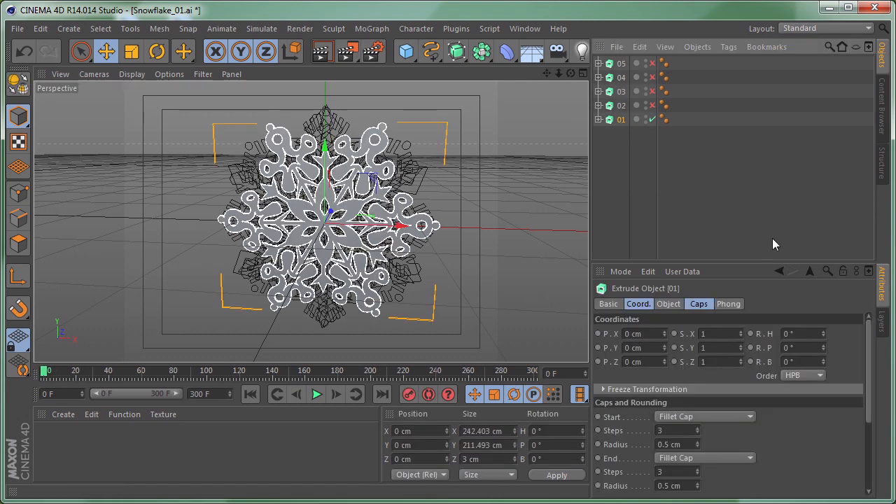
left_click_drag(765, 261, 764, 227)
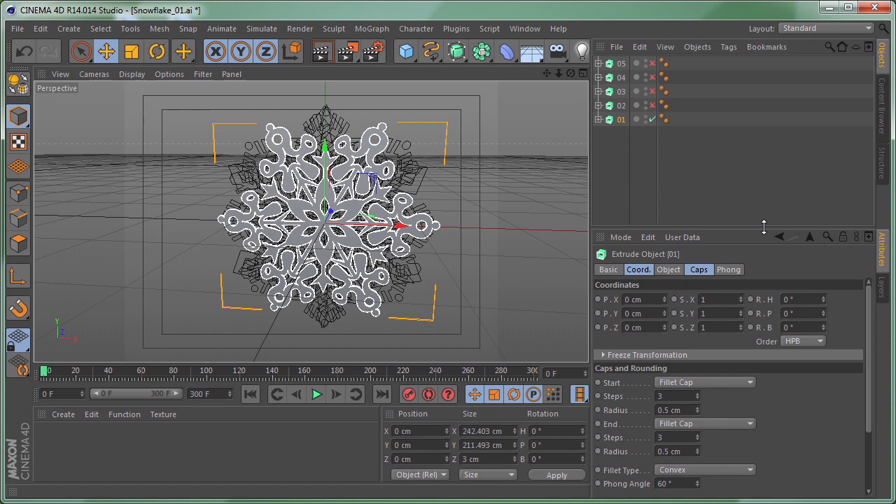
left_click(638, 269)
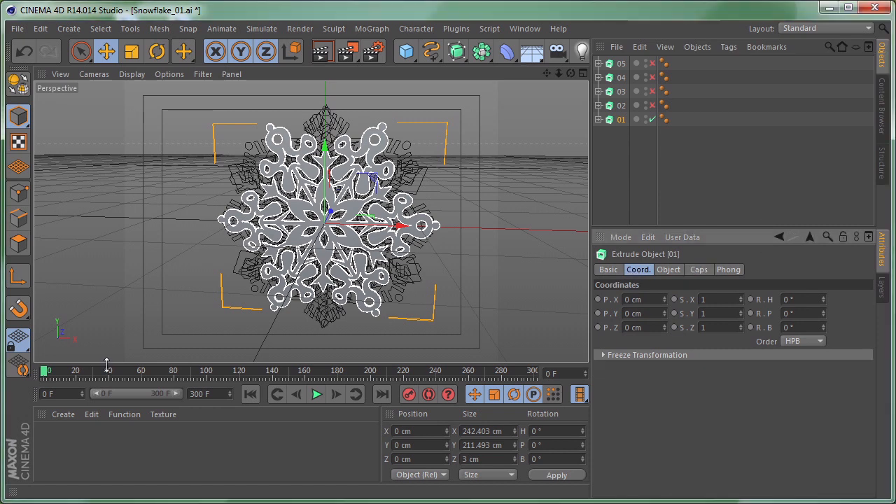
left_click(750, 299)
Step: At frame 150, keyframe extrusion 01's heading rotation at 45° and pitch rotation at -45°
left_click_drag(44, 376, 213, 378)
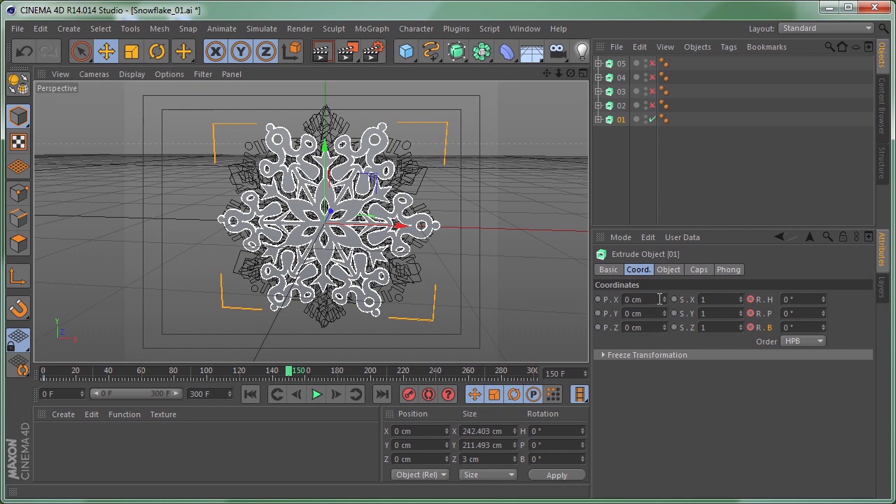
left_click(790, 298)
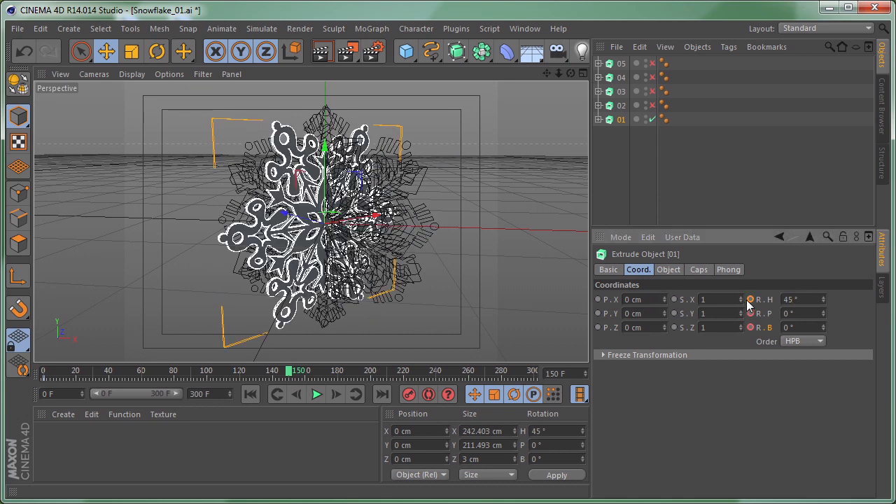
key("Tab")
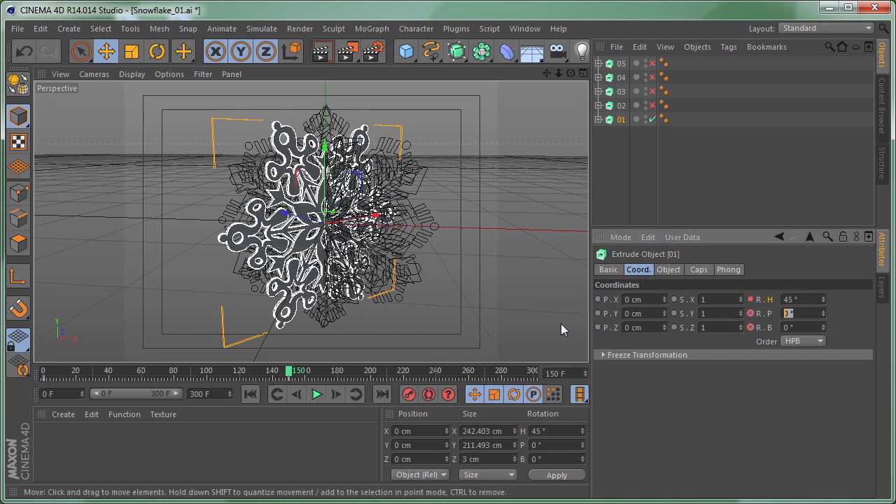
type("-45")
key("Return")
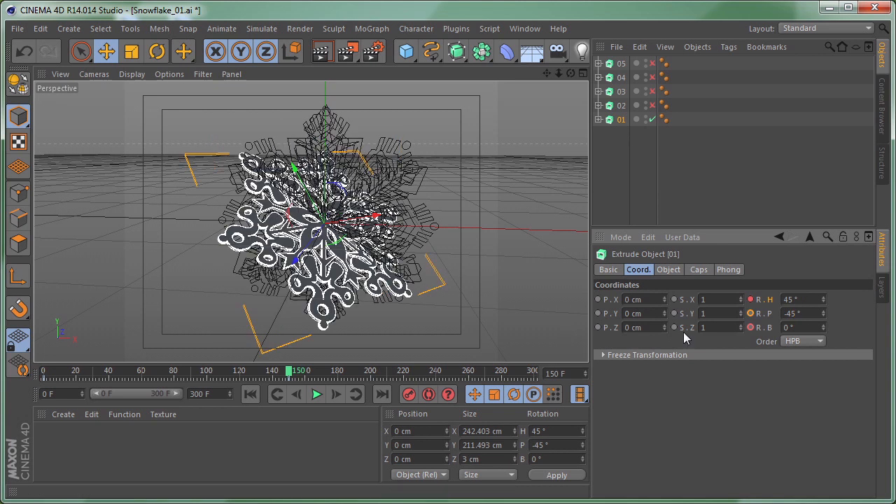
left_click(751, 315, "ctrl")
Step: At frame 300, keyframe extrusion 01's heading and pitch rotation at 0° and its bank rotation at 360°
left_click_drag(294, 374, 596, 368)
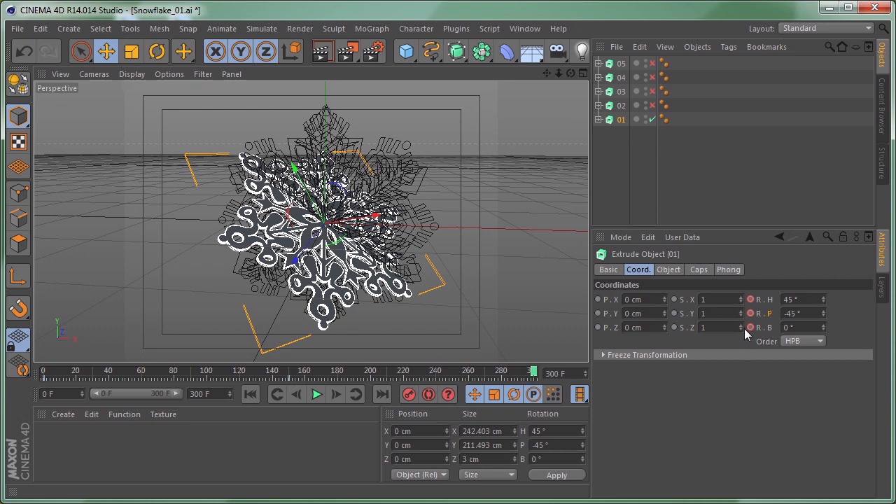
left_click_drag(807, 299, 741, 299)
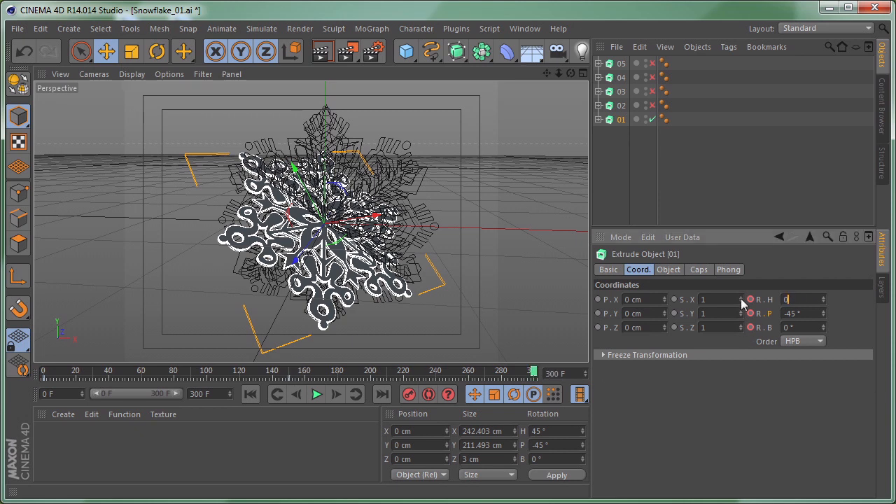
type("0")
key("Return")
left_click_drag(803, 313, 782, 313)
type("0")
key("Return")
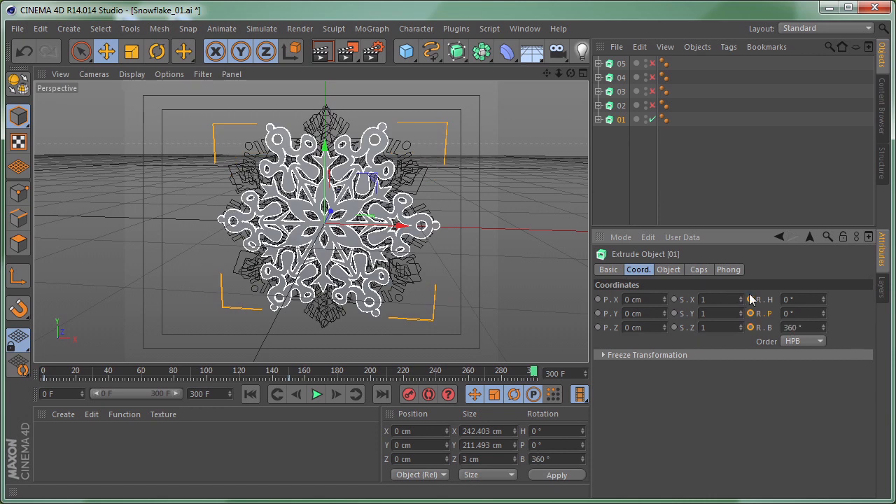
Step: Open the Timeline in F-Curve mode and display extrusion 01's rotation curves with all their keys in view
left_click(527, 29)
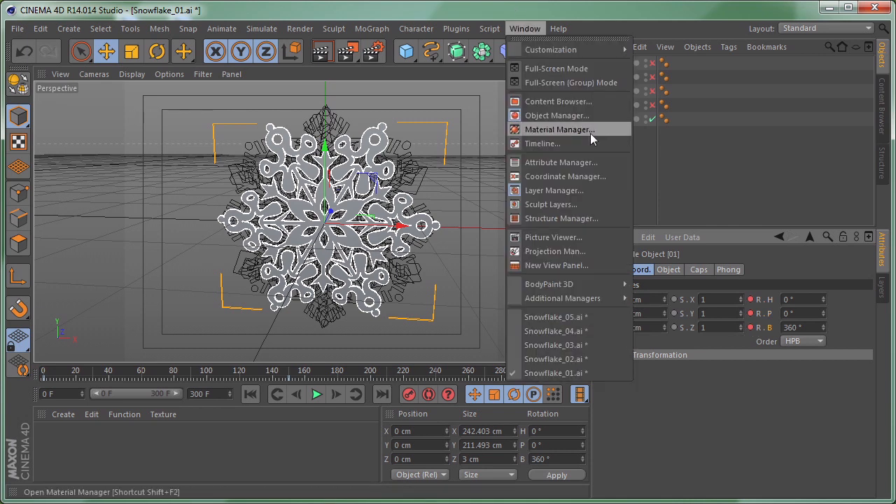
left_click(538, 144)
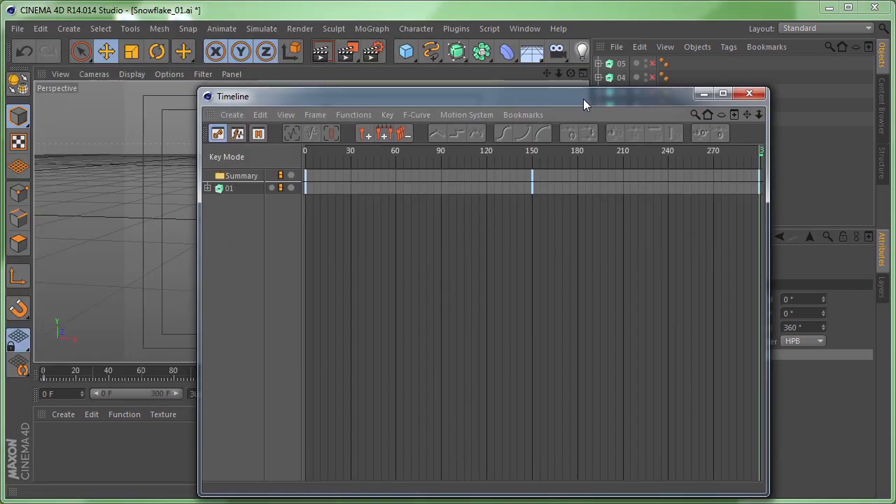
left_click_drag(583, 99, 556, 52)
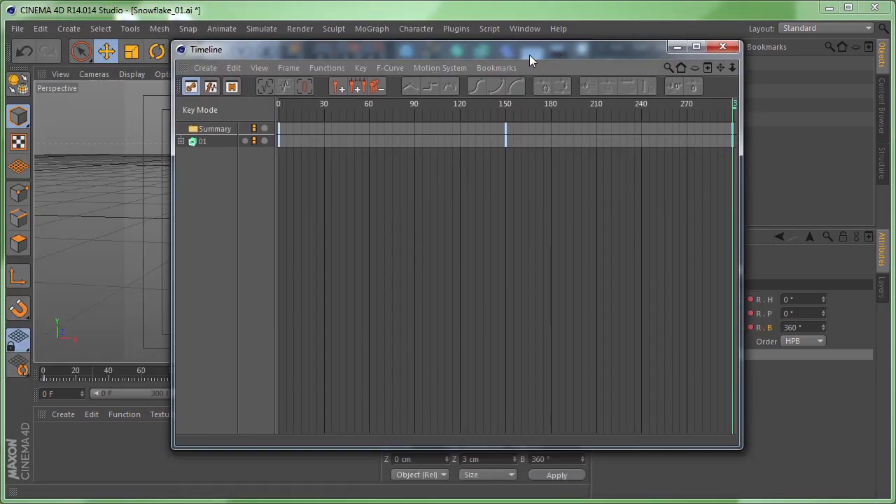
left_click(202, 142)
left_click(181, 142)
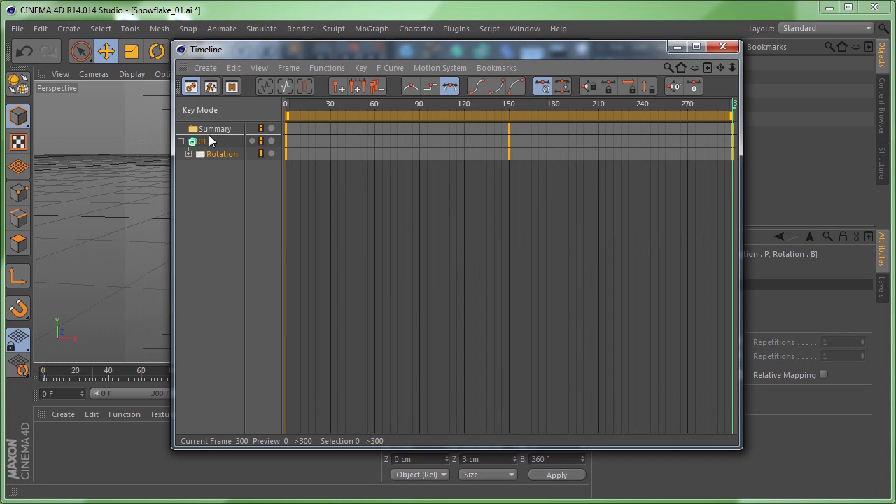
left_click(212, 86)
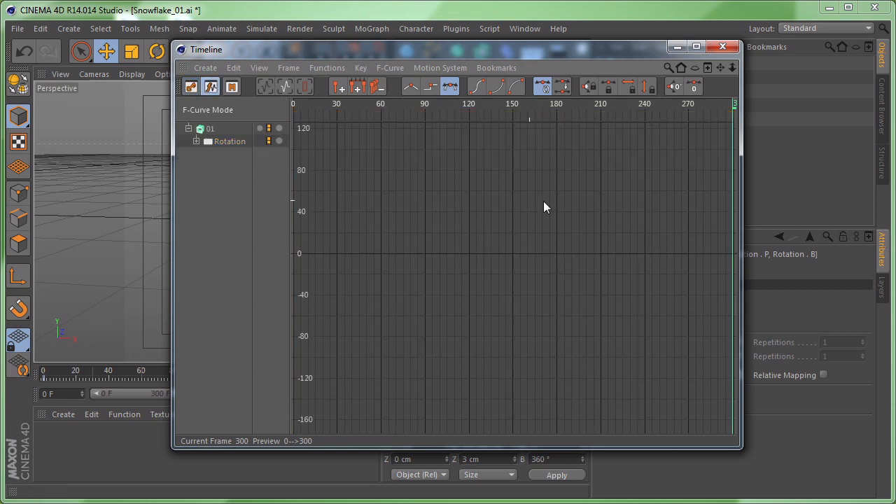
left_click(234, 142)
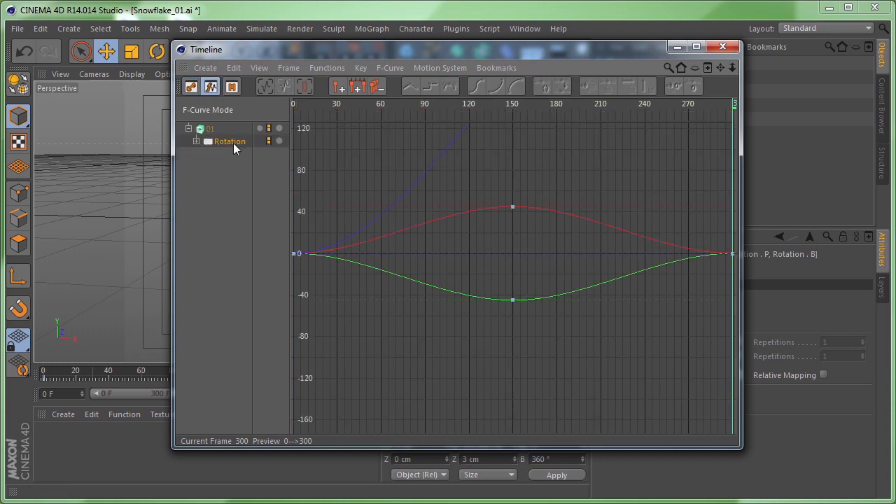
key("h")
middle_click_drag(623, 162, 599, 234, "alt")
left_click_drag(628, 151, 541, 198)
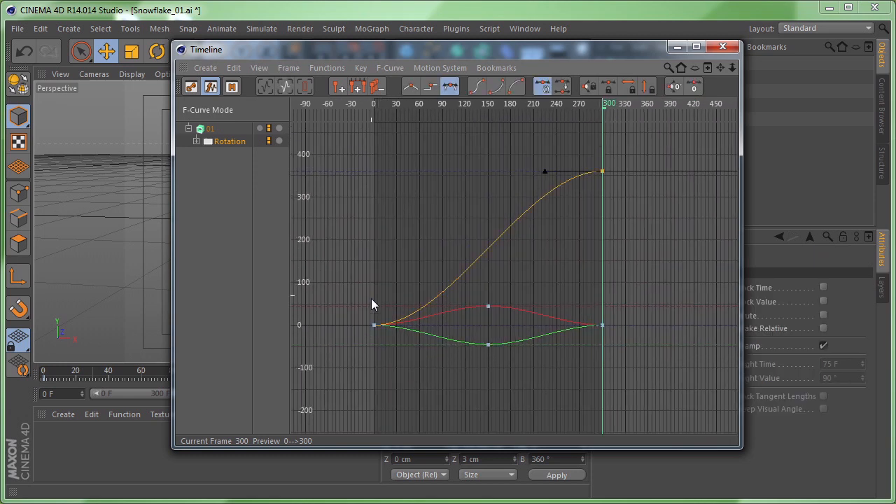
Step: Set both of extrusion 01's Rotation.B keys to linear interpolation, then preview the animation
left_click(196, 141)
left_click(228, 154)
left_click(231, 166)
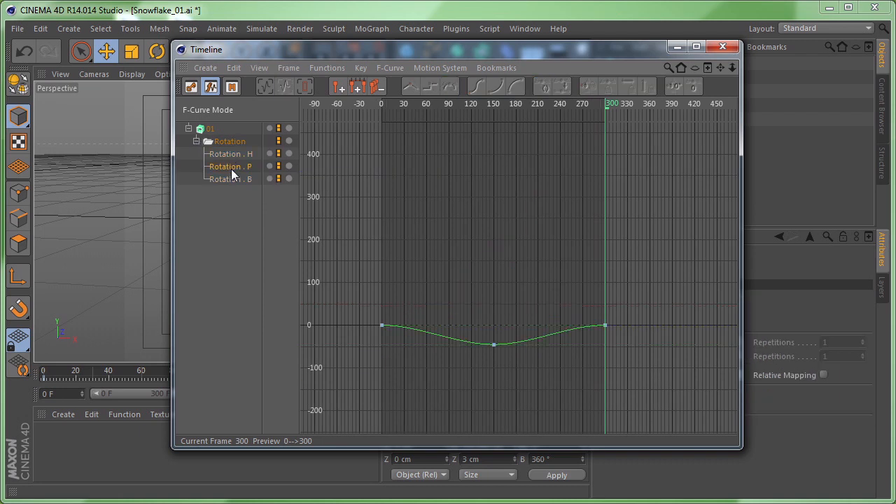
left_click(235, 180)
left_click_drag(639, 137, 350, 358)
left_click(411, 87)
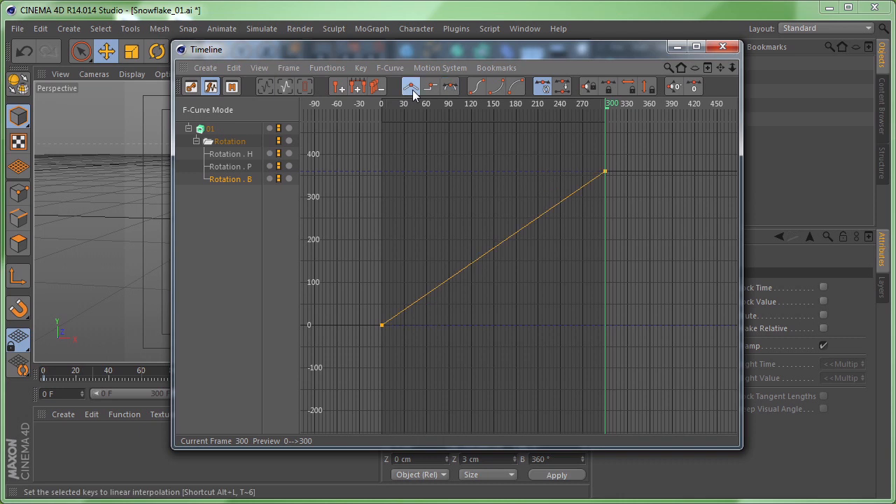
left_click(723, 47)
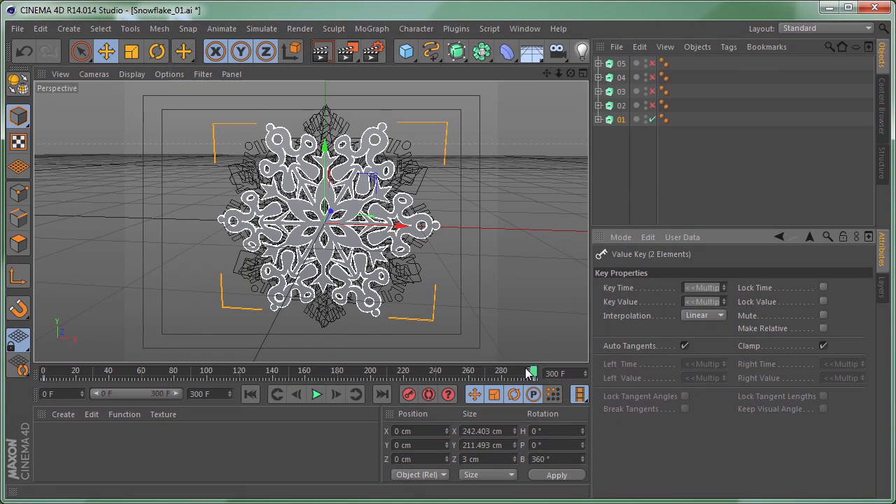
left_click(318, 395)
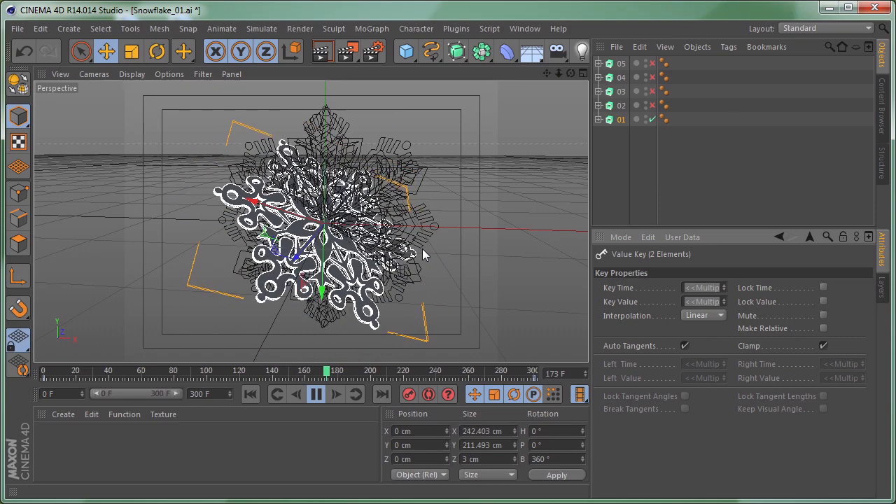
left_click(316, 396)
Step: Enable extrusion 02 in place of 01 and keyframe its H and P rotation at 0° on frame 0
left_click_drag(440, 378, 43, 375)
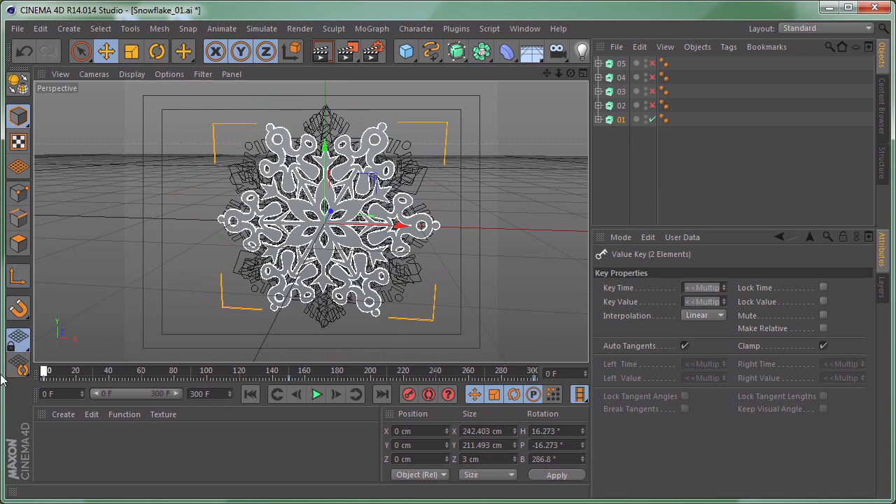
left_click(652, 120)
left_click(652, 105)
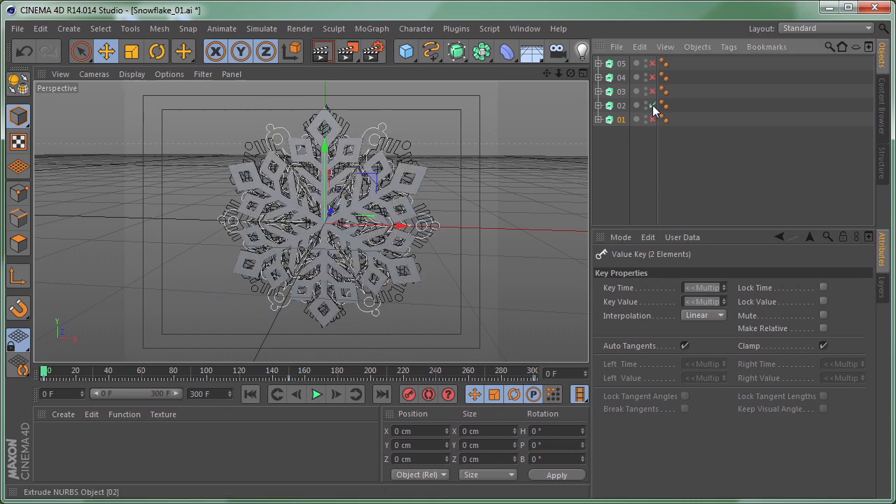
left_click(621, 106)
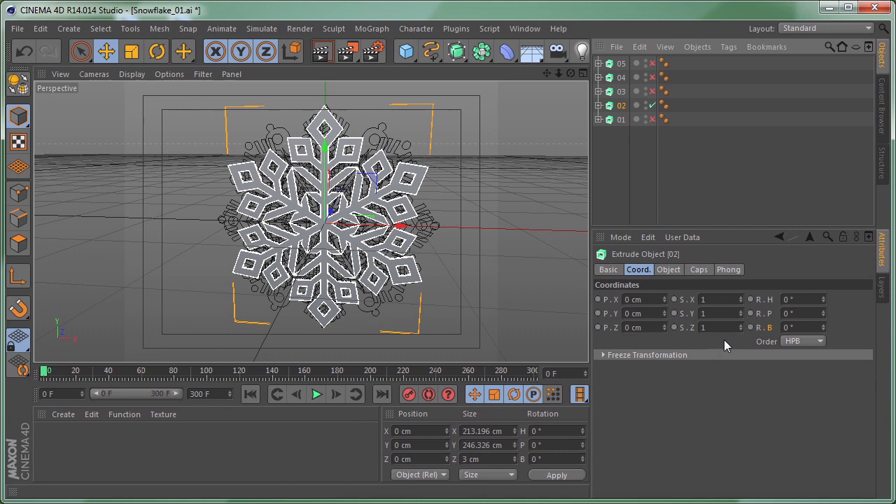
left_click(750, 300)
left_click(750, 314)
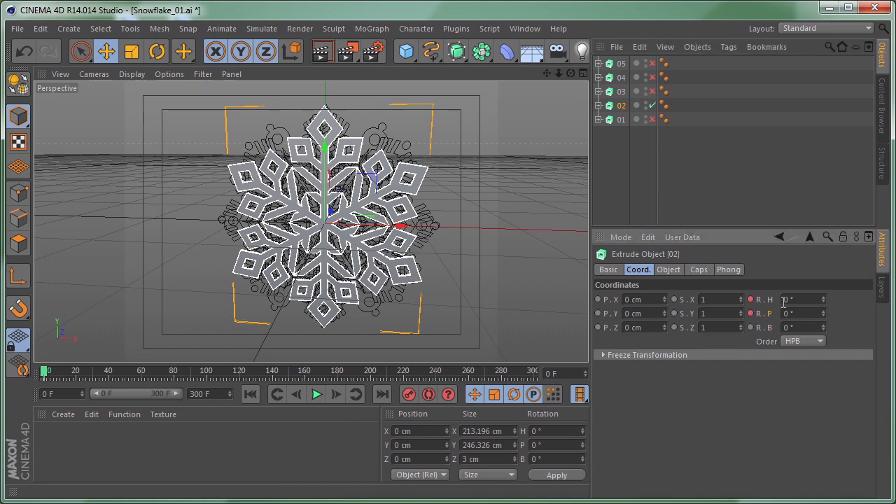
Step: At frame 300, keyframe extrusion 02's heading and pitch rotation at 360°
left_click(381, 395)
type("360")
key("Return")
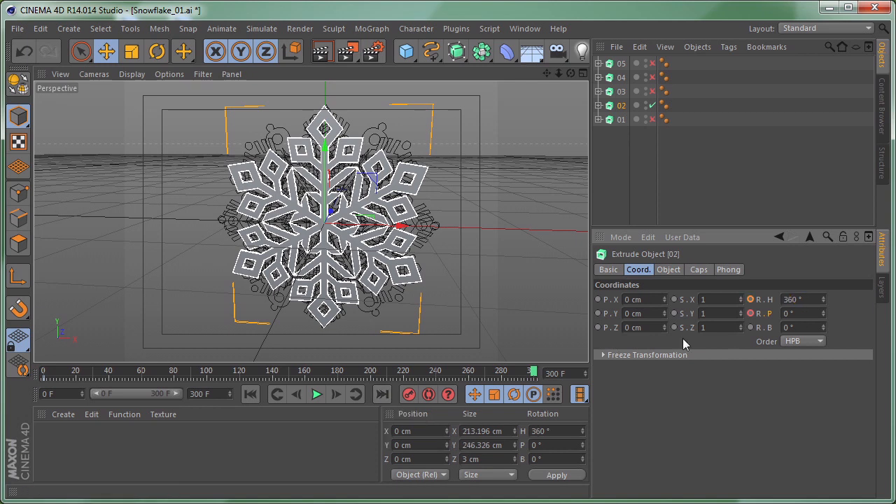
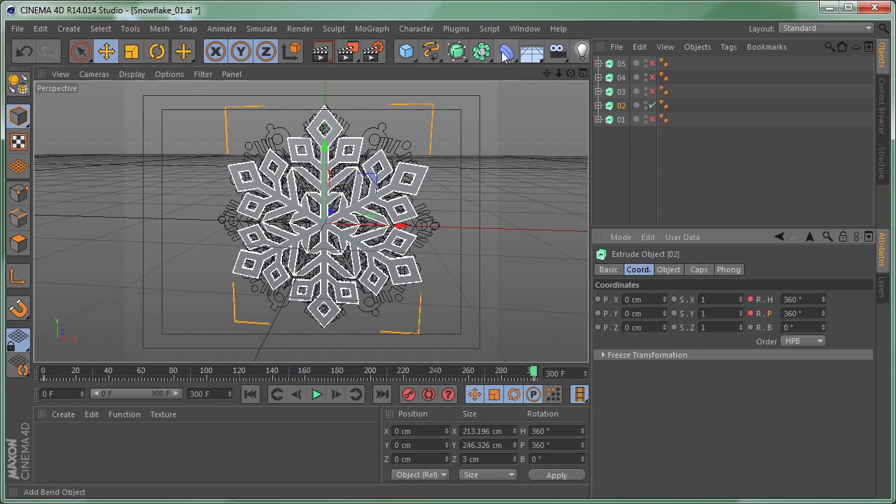
Step: Set all of extrusion 02's rotation keys to linear interpolation in the Timeline, then preview its animation
left_click(524, 28)
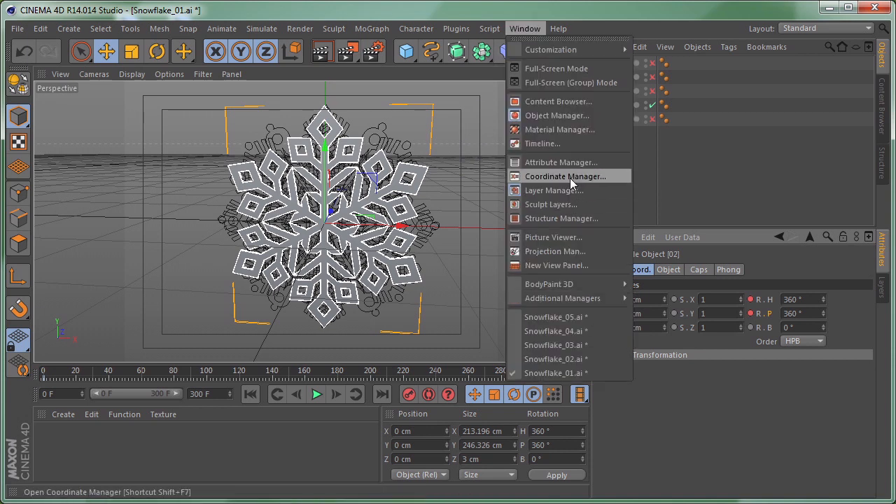
left_click(550, 143)
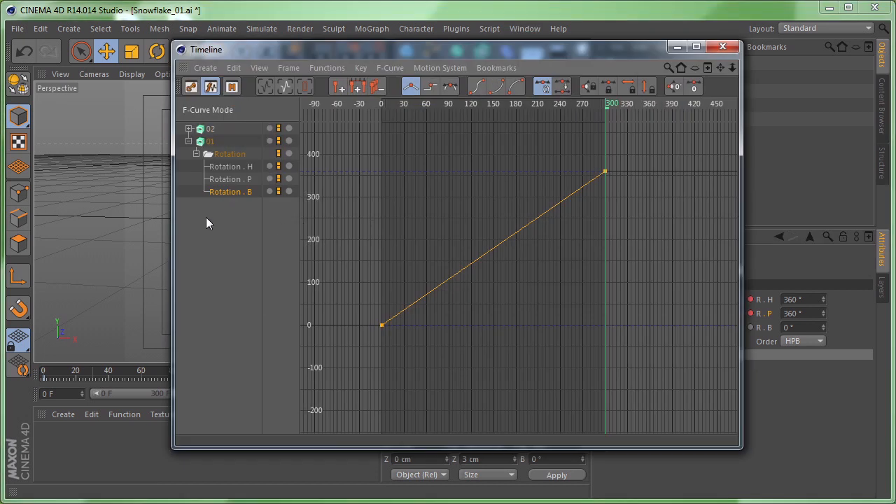
left_click(189, 141)
left_click(217, 133)
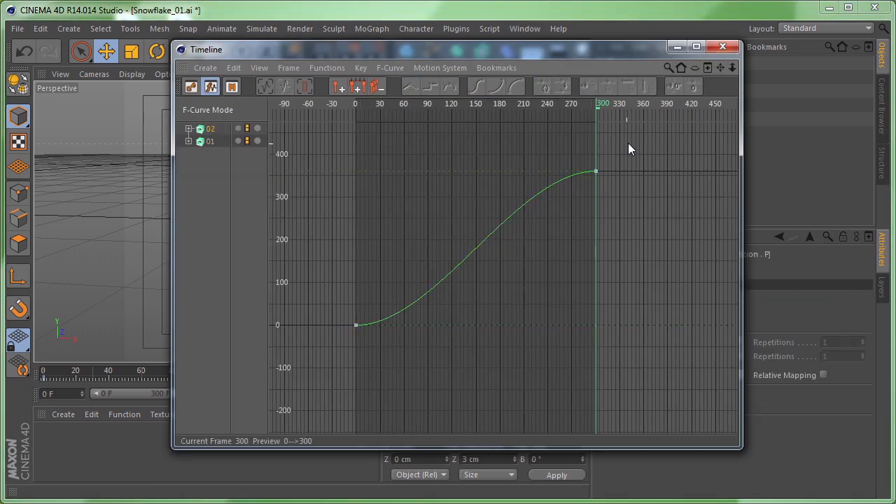
left_click(188, 130)
left_click_drag(632, 140, 324, 364)
left_click(408, 89)
left_click(722, 47)
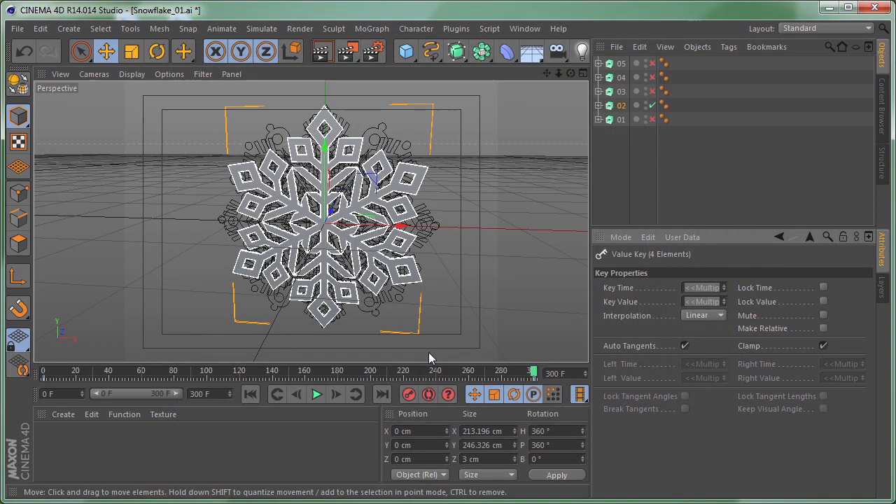
left_click(317, 394)
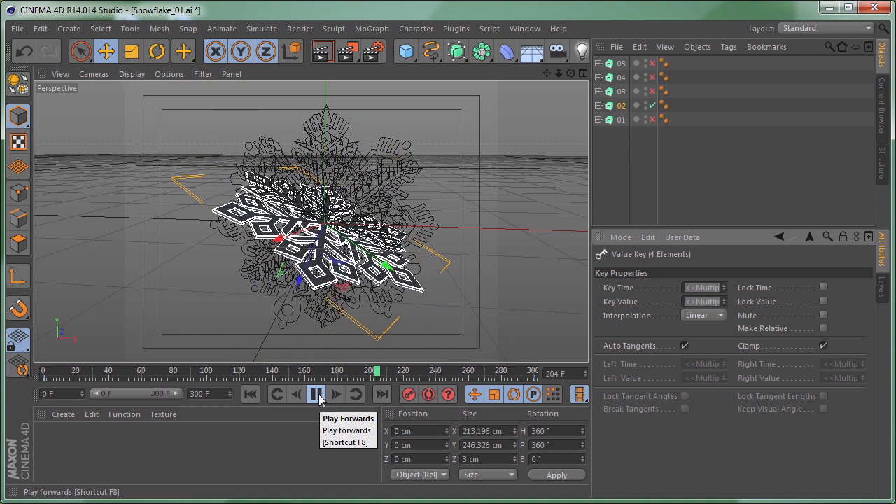
left_click(317, 394)
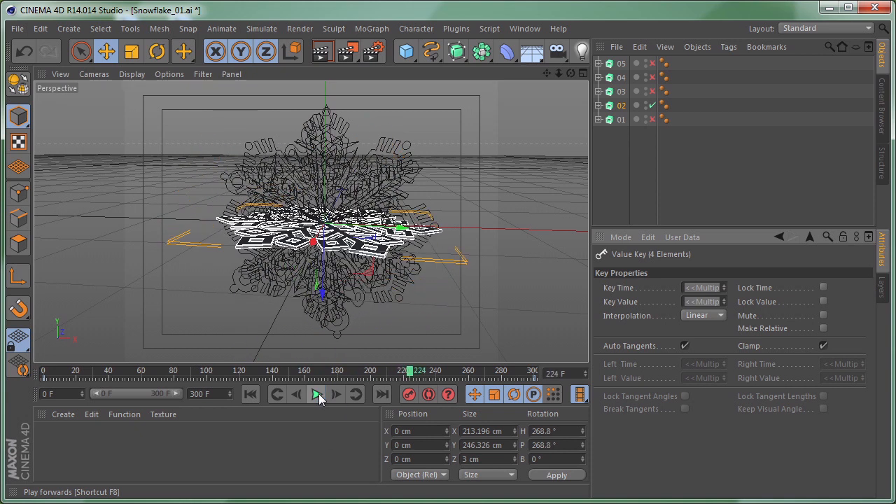
Step: Enable extrusion 03 in place of 02 and keyframe its P and B rotation at 0° on frame 0
left_click(652, 91)
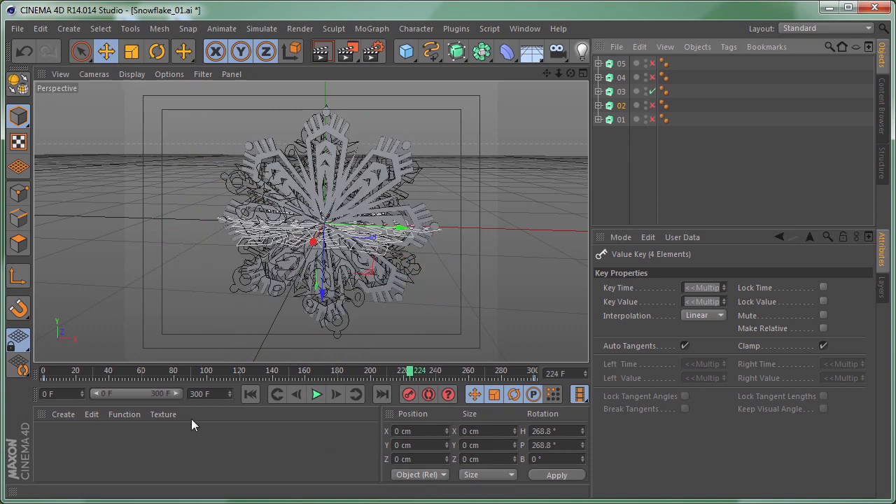
left_click(248, 395)
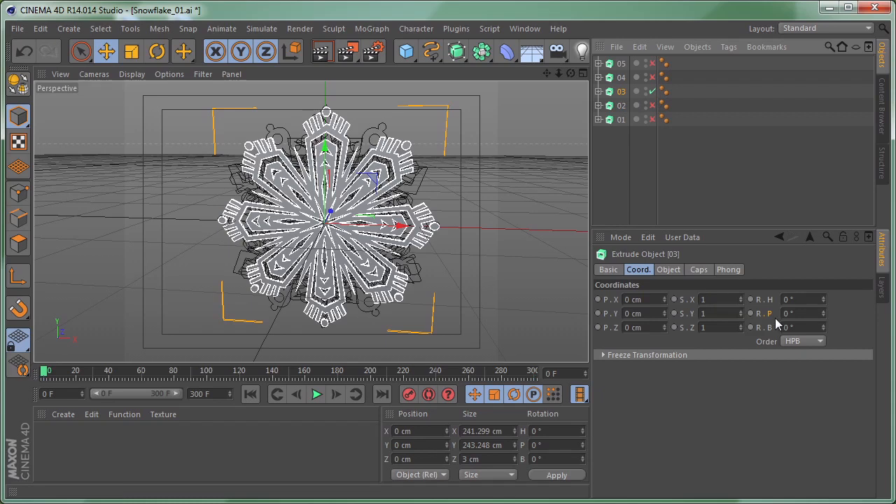
left_click(750, 313)
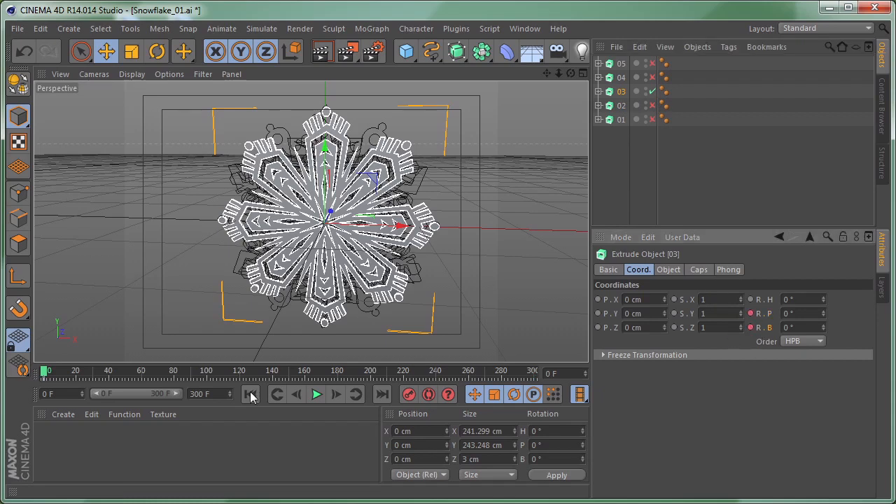
Step: At frame 300, keyframe extrusion 03's pitch rotation at -360° and bank rotation at 360°, then preview the animation
left_click(381, 394)
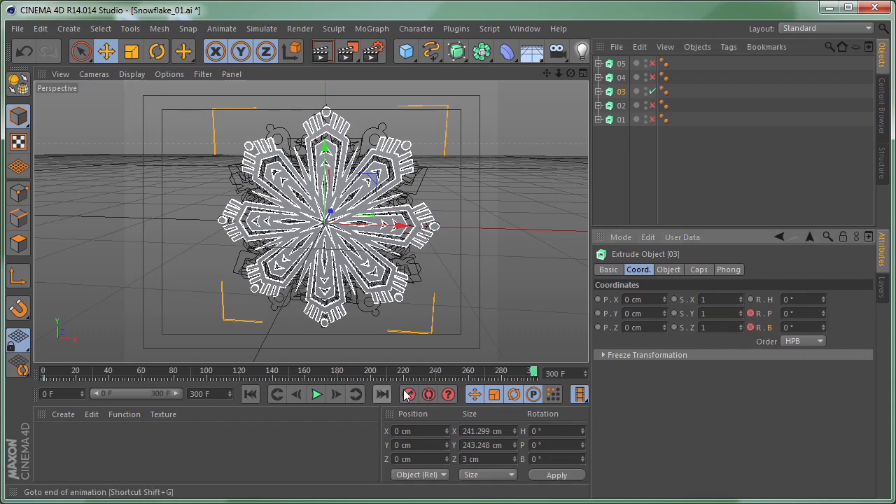
double_click(810, 315)
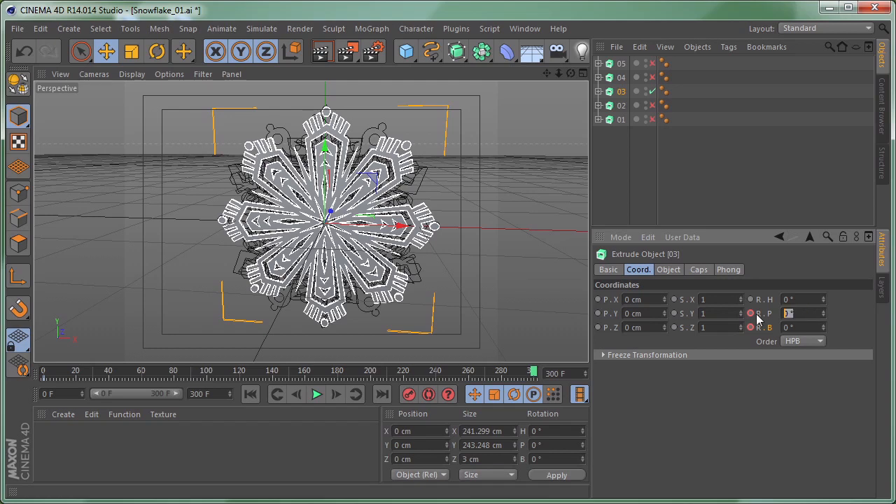
type("-36")
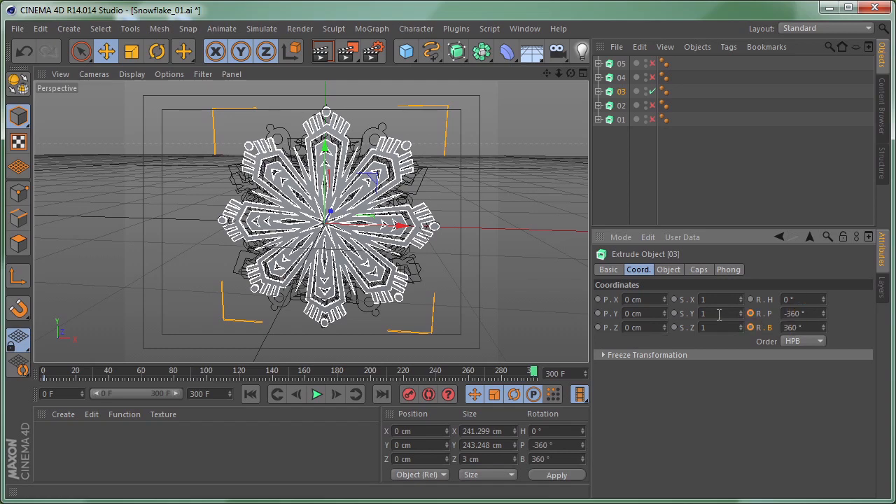
left_click(750, 314)
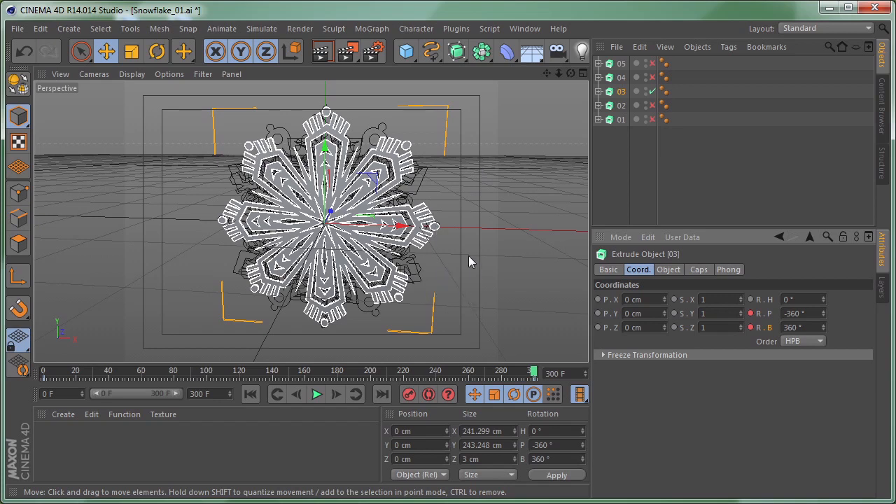
left_click(315, 395)
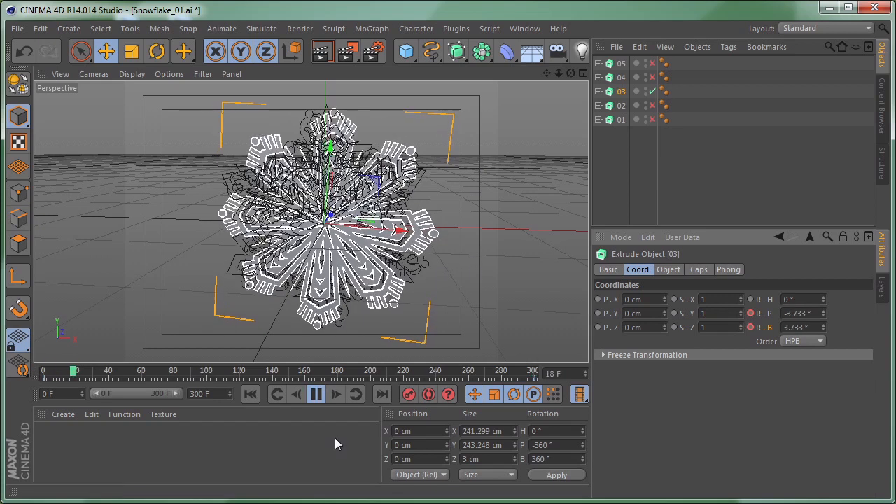
left_click(323, 395)
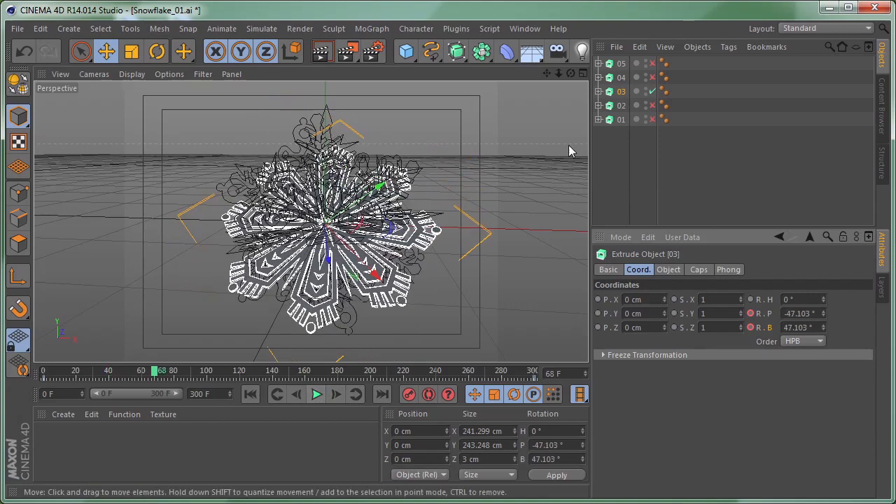
Step: Hide extrusions 01, 02, 04 and 05 in both editor and renderer, then preview extrusion 03's animation
double_click(645, 121, "alt")
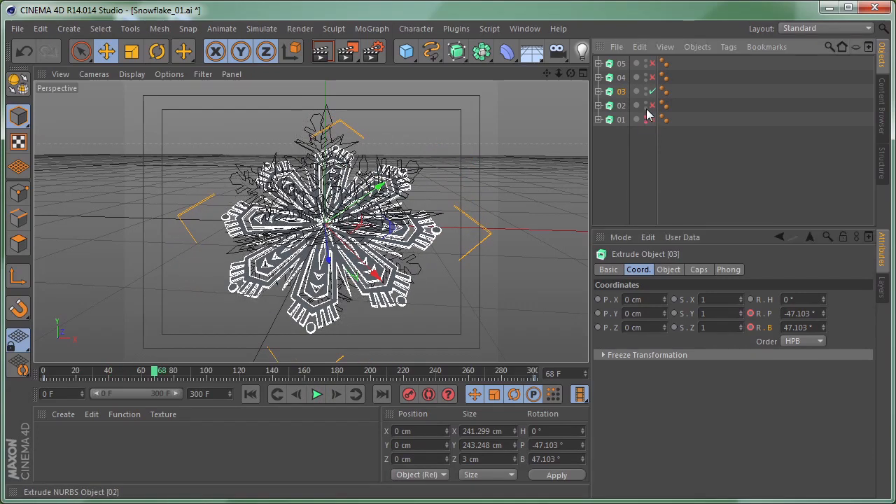
double_click(646, 106, "alt")
double_click(645, 78, "alt")
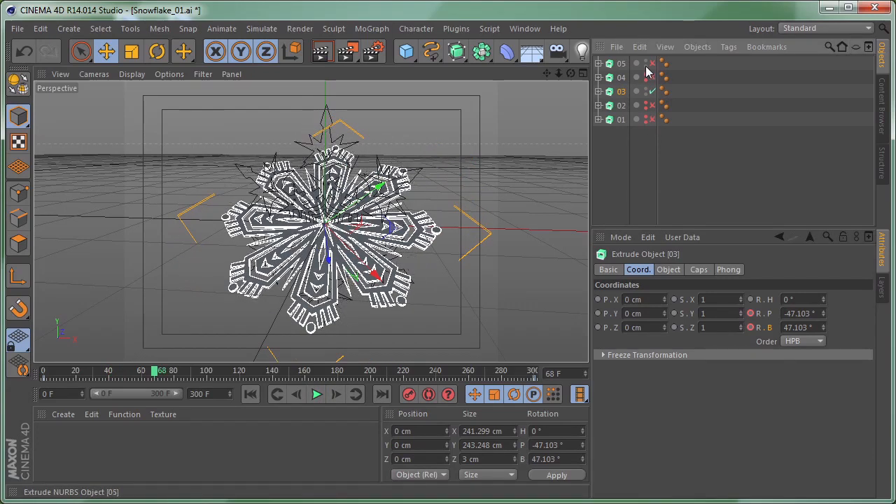
double_click(645, 64, "alt")
left_click(317, 395)
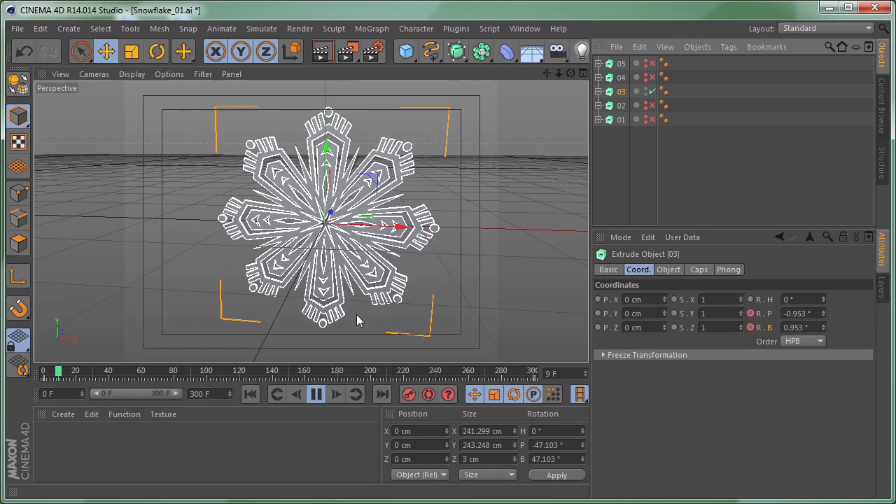
left_click(316, 394)
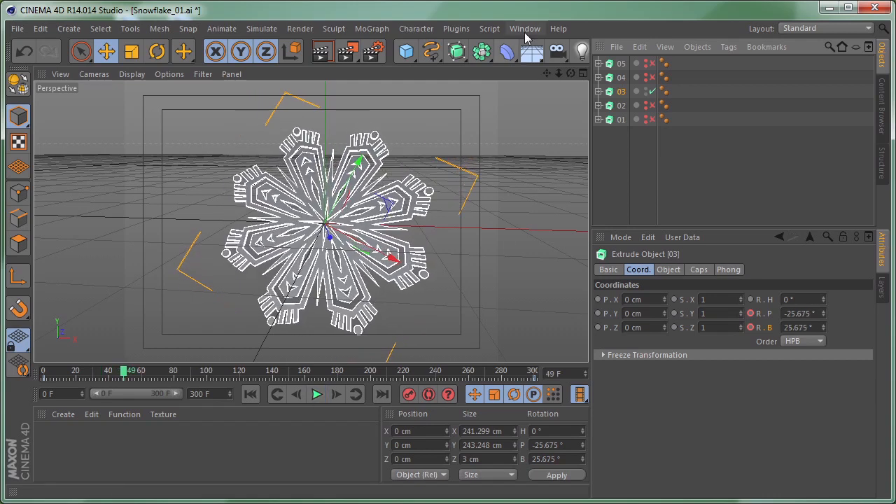
Step: Set all of extrusion 03's rotation keys to linear interpolation in the Timeline
left_click(525, 28)
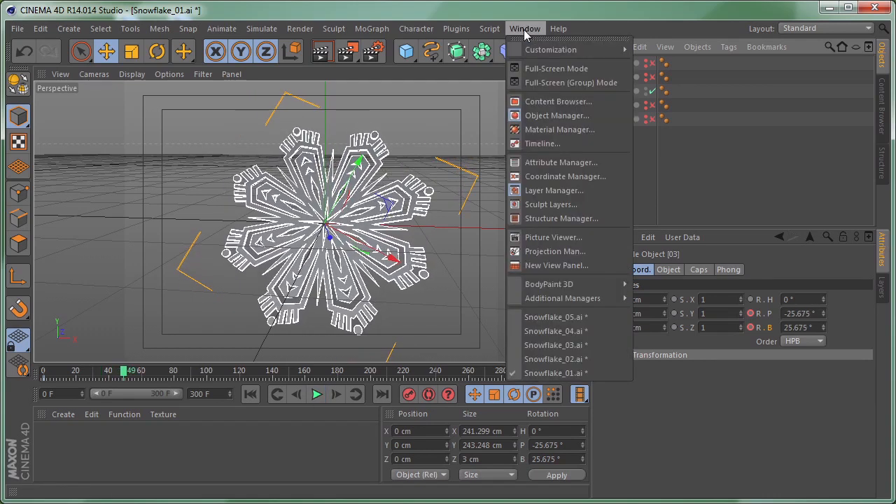
left_click(543, 143)
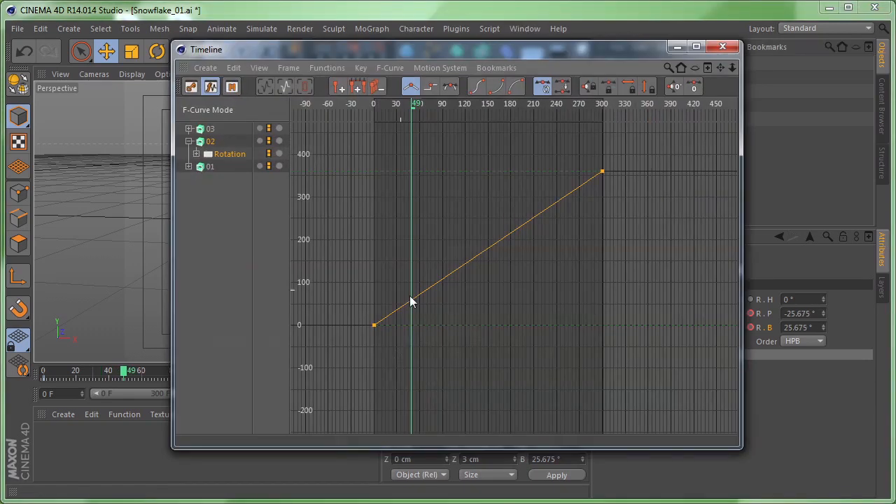
left_click(188, 142)
left_click(210, 130)
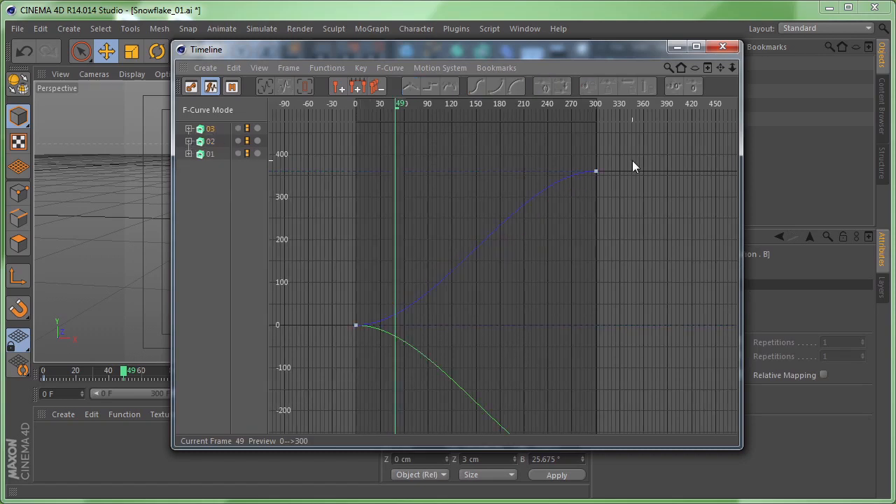
key("h")
left_click_drag(651, 175, 338, 391)
left_click(409, 86)
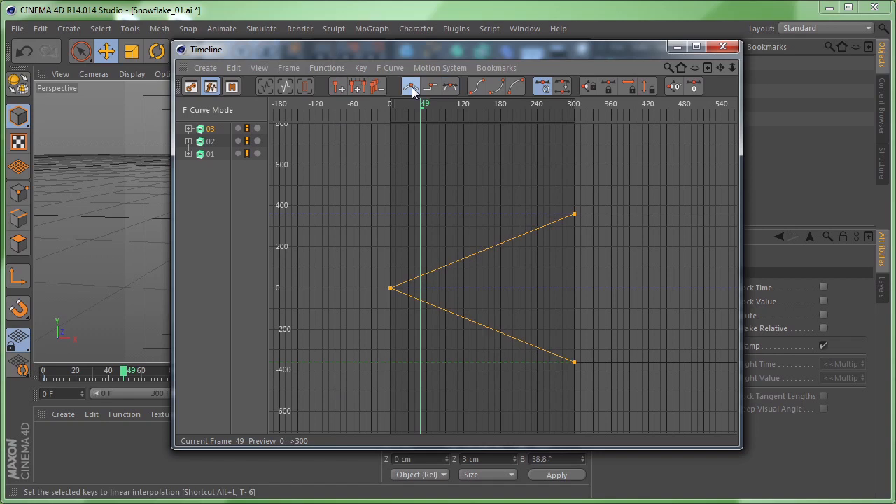
left_click(728, 47)
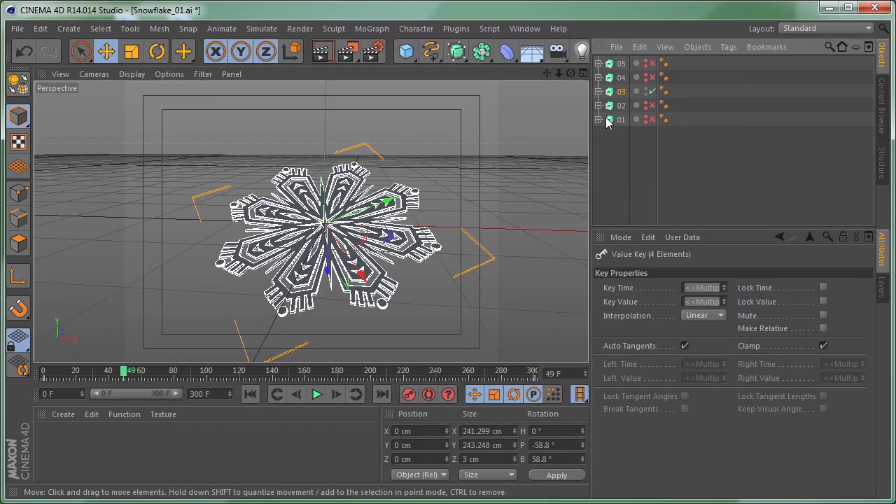
Step: Hide extrusion 03 in editor and renderer, and enable extrusions 02 and 01 again
left_click(646, 93, "alt")
left_click(652, 106)
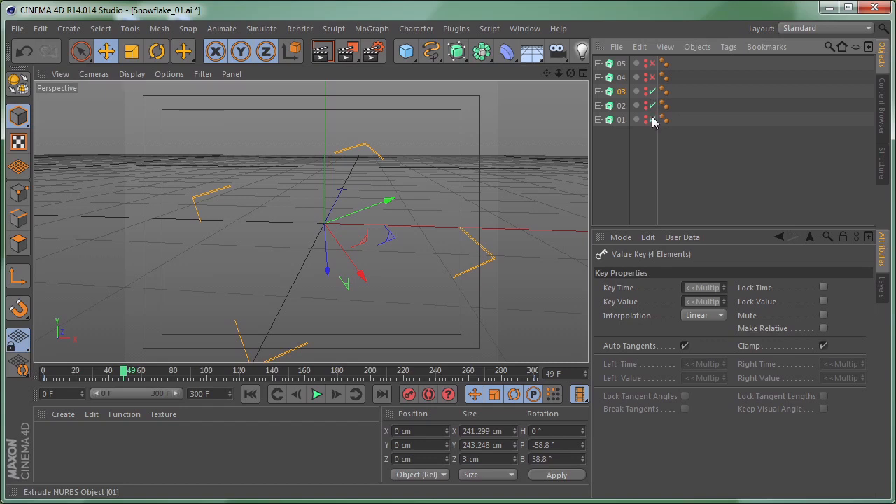
Step: Enable extrusion 04 and keyframe its H, P and B rotation at 0° on frame 0
left_click(621, 76)
left_click(652, 78)
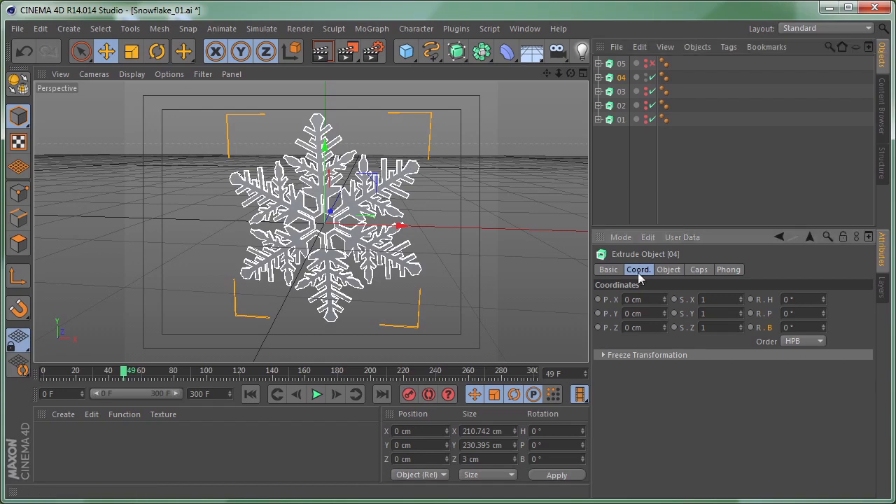
left_click(252, 395)
left_click(751, 313, "ctrl")
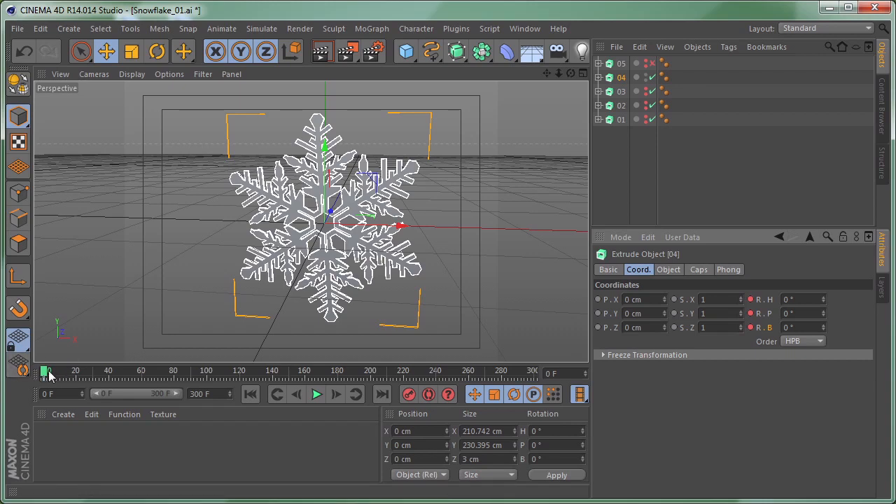
Step: At frame 150, keyframe extrusion 04's heading rotation at -45°, pitch at 45° and bank at -360°
left_click_drag(45, 376, 289, 376)
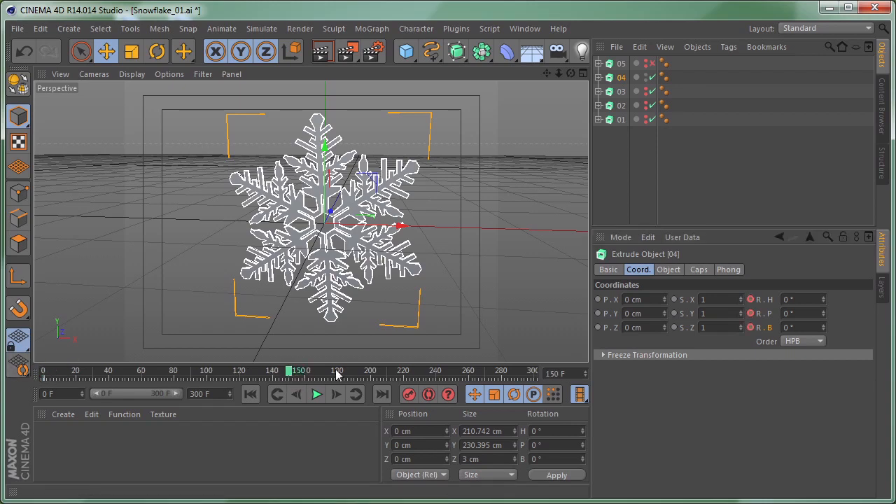
left_click(770, 300)
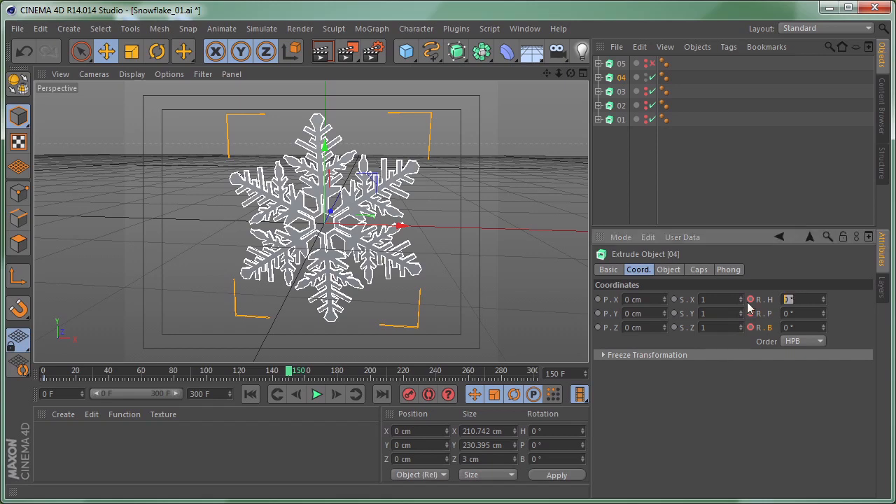
key("Tab")
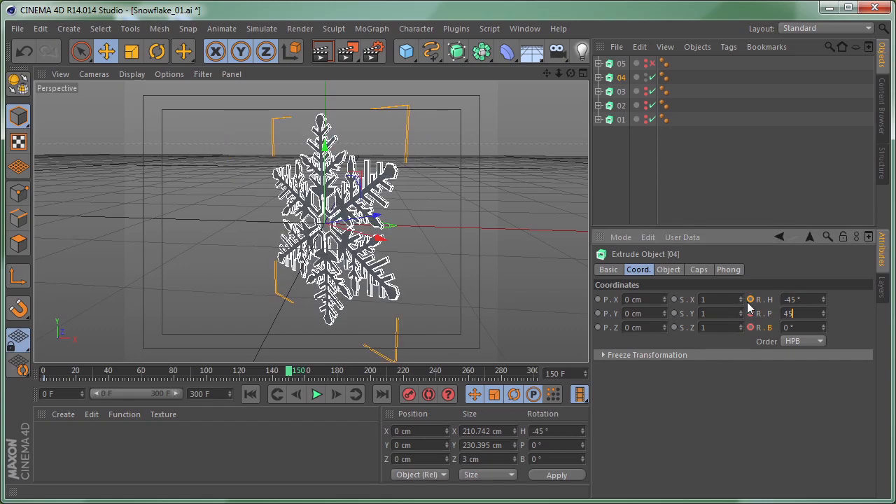
key("Return")
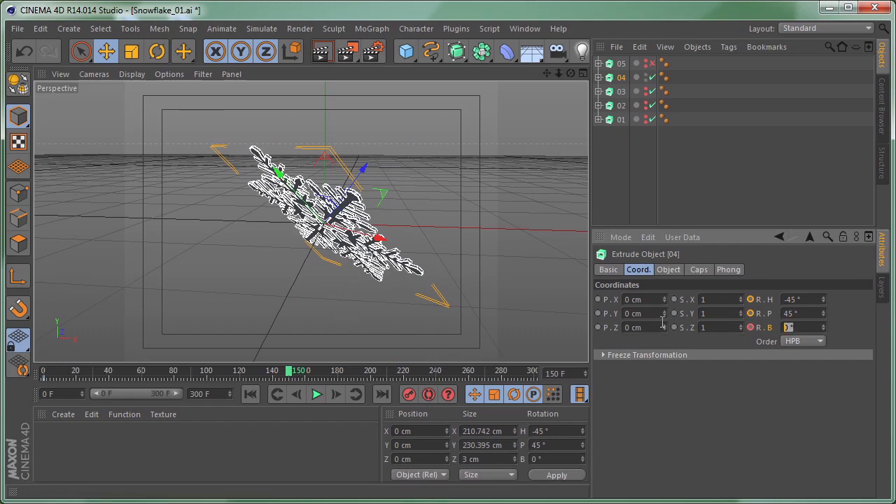
key("BackSpace")
left_click(750, 300)
Step: Preview extrusion 04's animation and bring the playhead back to around frame 150
left_click(316, 394)
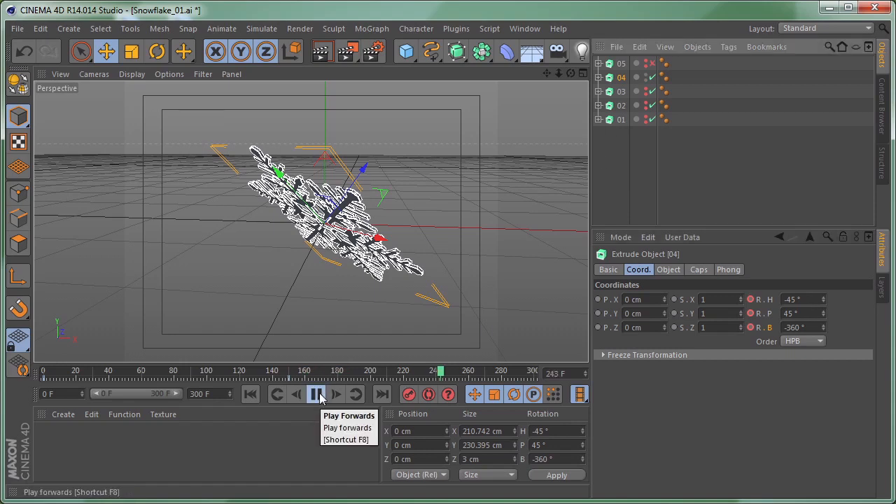
left_click(316, 394)
left_click(282, 377)
left_click_drag(281, 376, 290, 378)
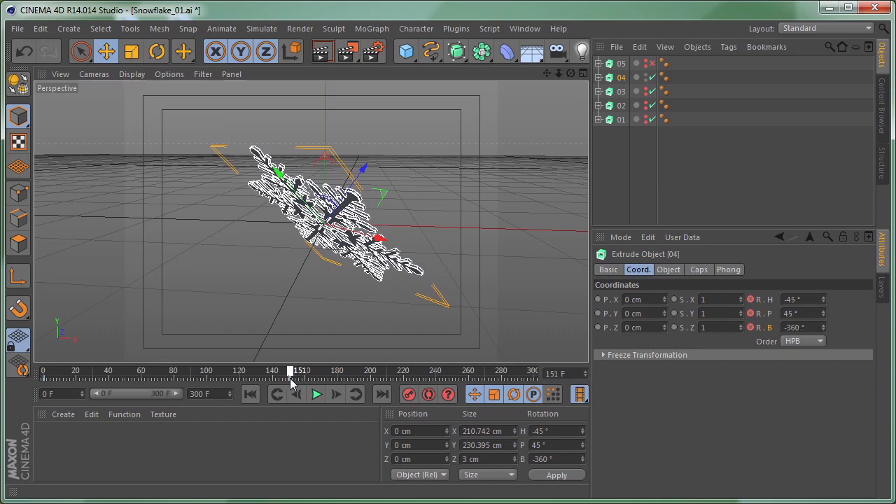
Step: Examine extrusion 03's pitch and bank rotation curves individually in the Timeline
left_click(524, 28)
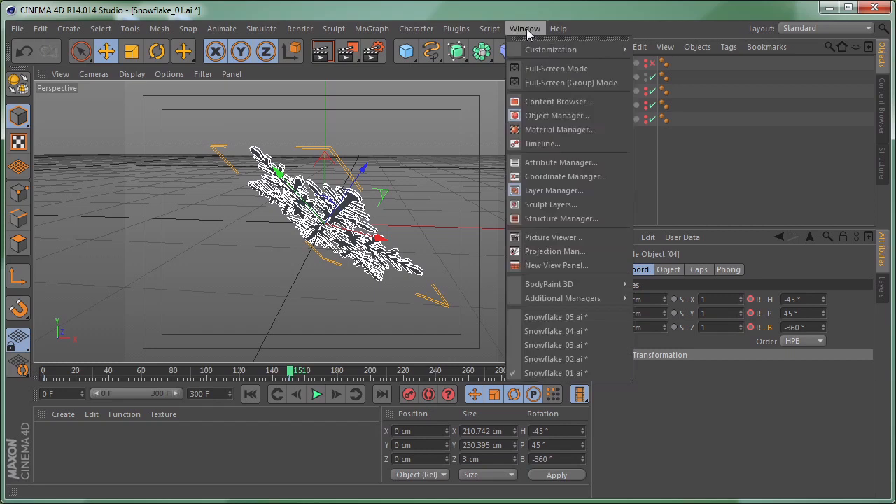
left_click(537, 145)
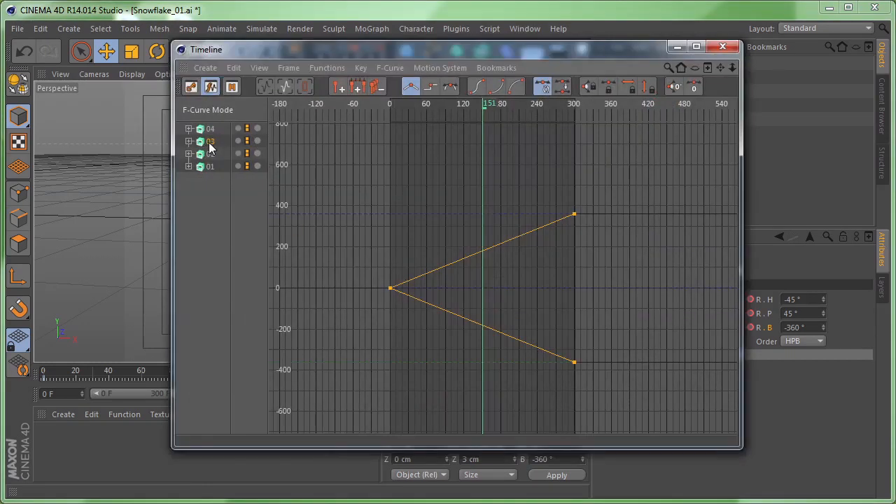
left_click(188, 141)
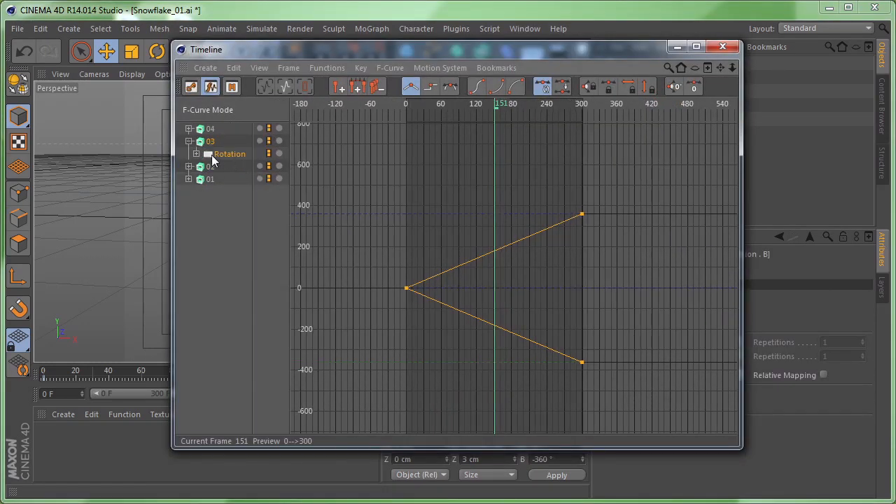
left_click(197, 154)
left_click(235, 180)
left_click(235, 166)
left_click(723, 46)
Step: At frame 300, keyframe extrusion 04's heading and pitch rotation at 0° and bank at -360°, then preview the animation
left_click_drag(294, 376, 534, 371)
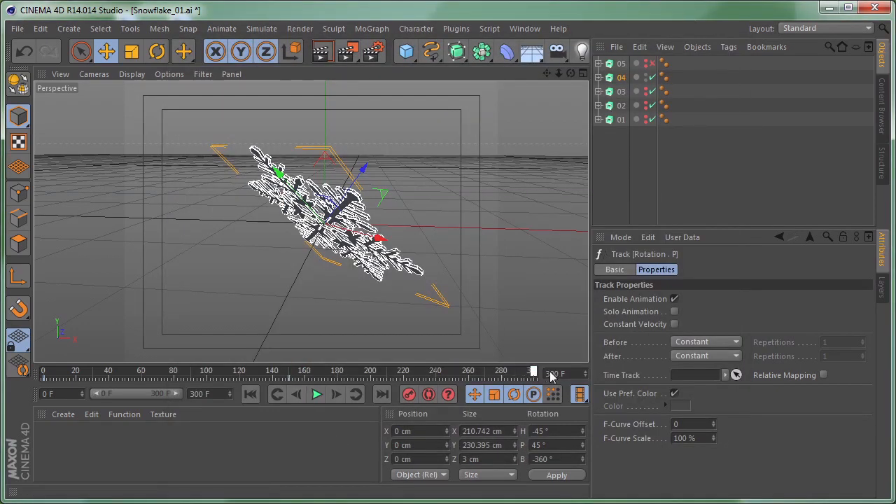
left_click(621, 78)
left_click(808, 299)
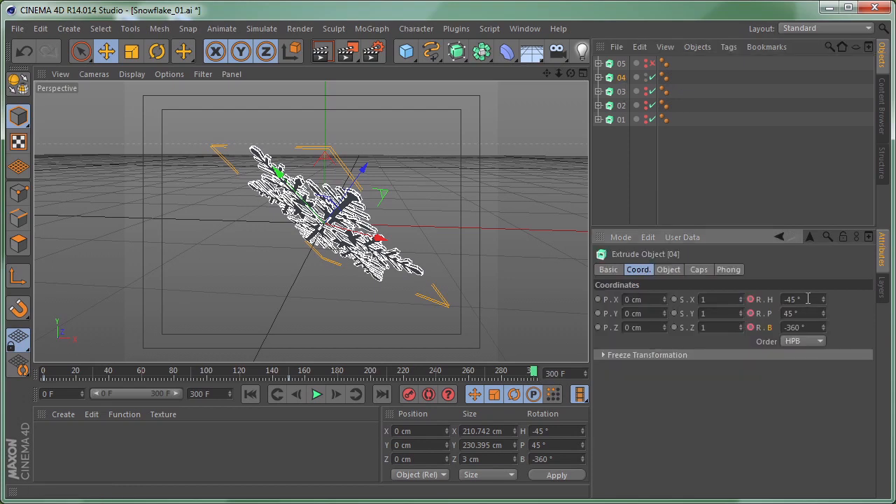
type("0")
key("Return")
key("Tab")
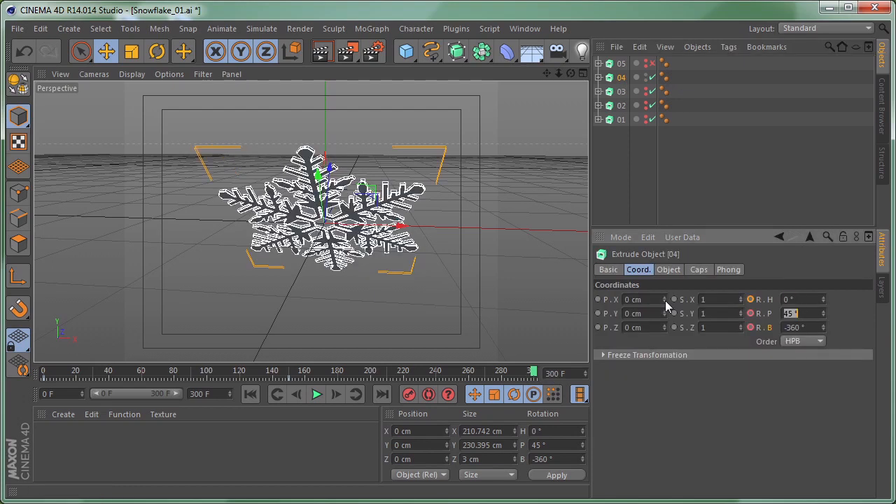
type("0")
key("Return")
key("Tab")
type("0")
key("BackSpace")
type("-360")
key("Return")
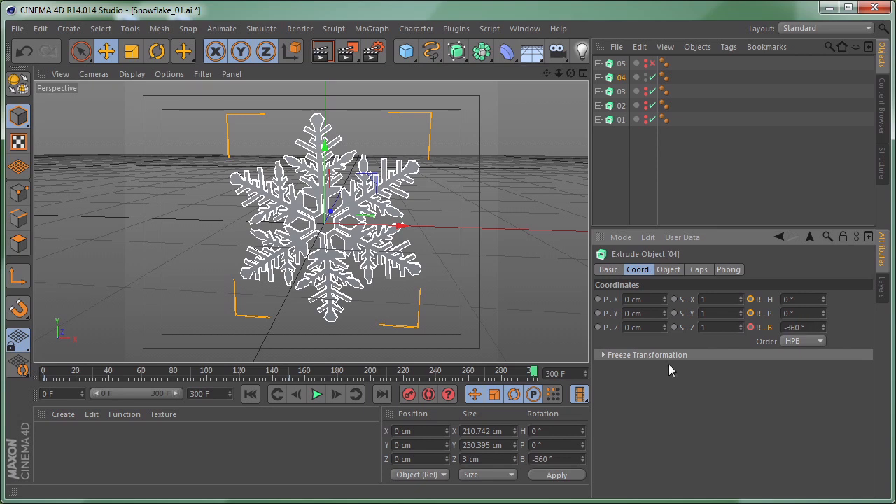
left_click(750, 299)
left_click(316, 394)
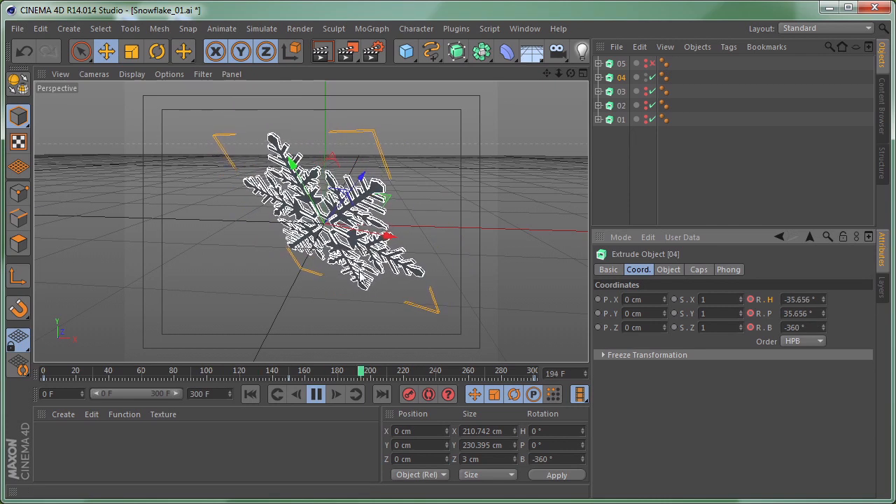
left_click(318, 396)
Step: In the Timeline, delete the middle key at frame 150 from extrusion 04's bank rotation curve
left_click(524, 29)
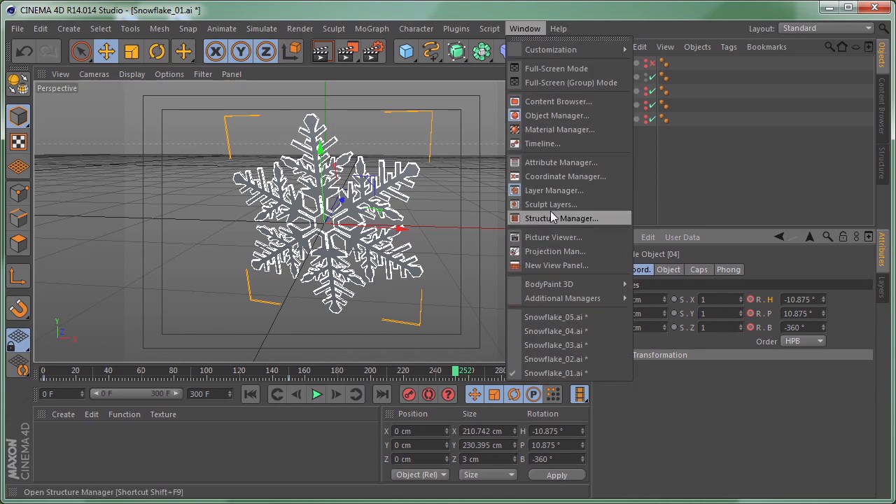
left_click(554, 143)
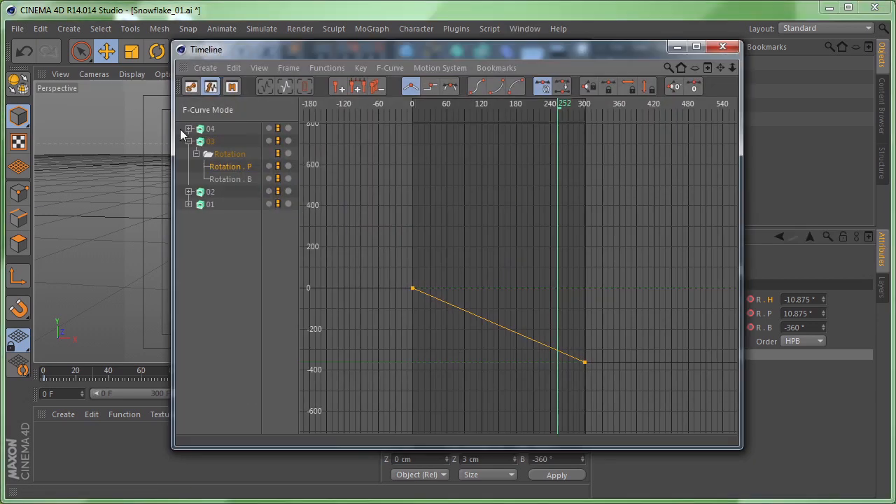
left_click(188, 140)
left_click(188, 129)
left_click(196, 141)
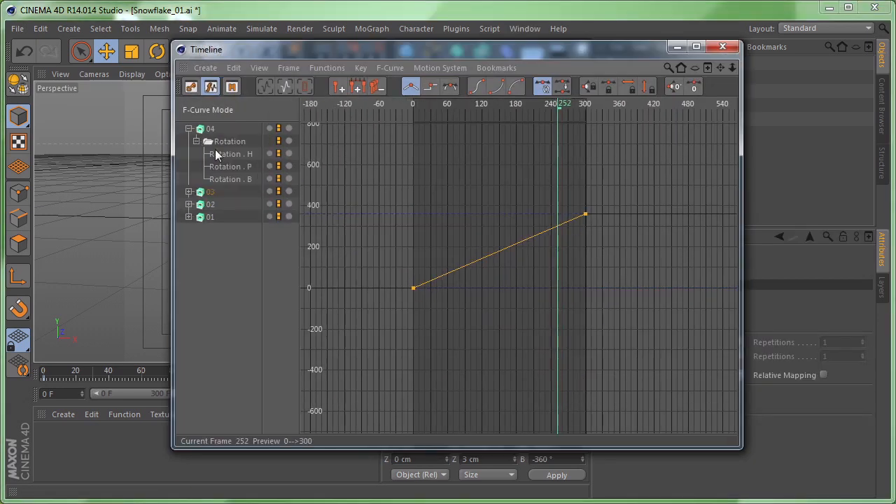
left_click(231, 154)
left_click(239, 166)
left_click(235, 180)
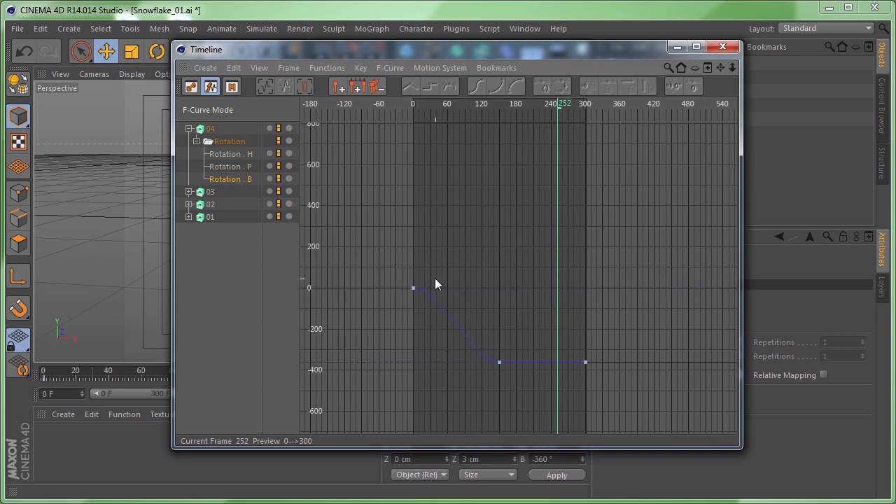
left_click_drag(402, 270, 611, 401)
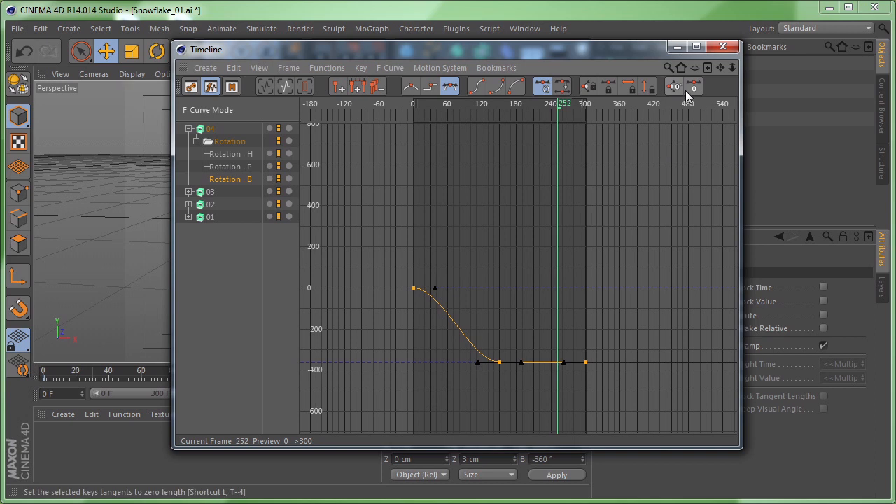
left_click_drag(524, 327, 485, 382)
key("Delete")
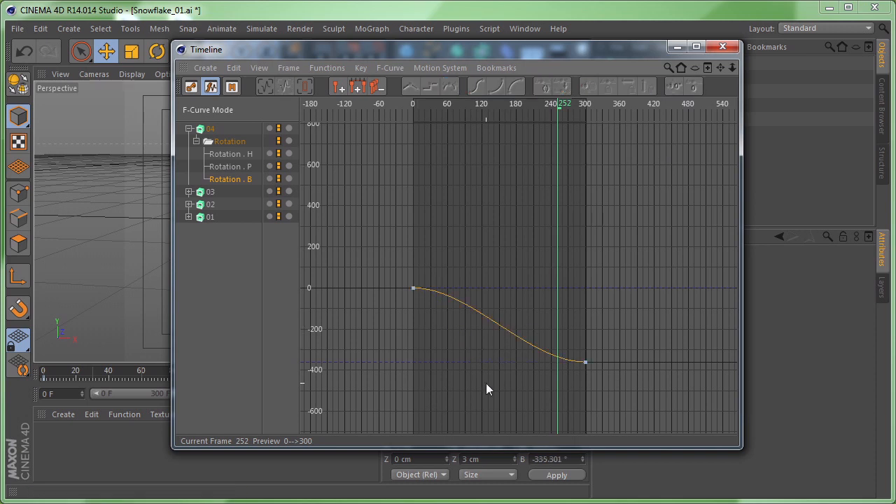
Step: Set extrusion 04's remaining bank rotation keys to linear interpolation, then preview its animation
left_click_drag(373, 257, 650, 425)
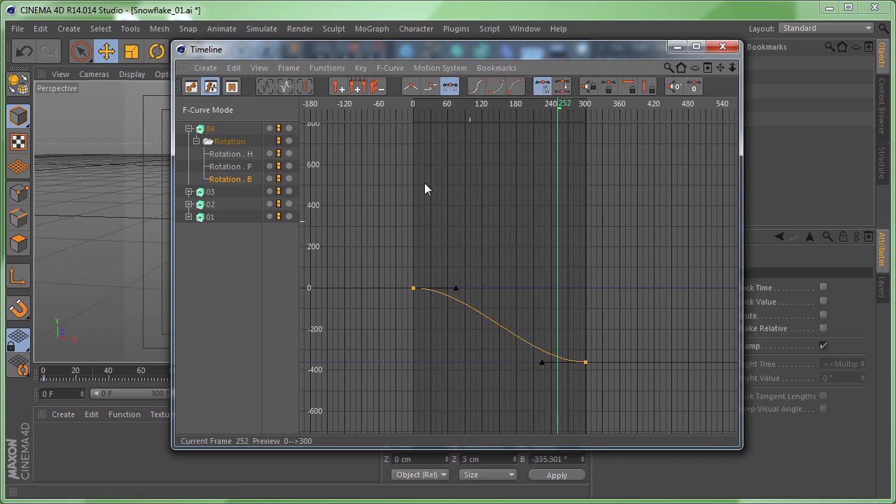
left_click(411, 86)
left_click(722, 46)
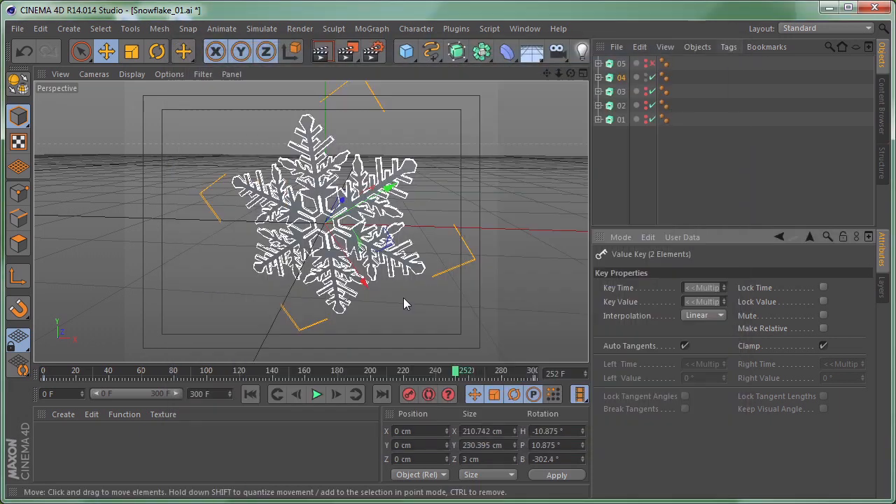
left_click(312, 393)
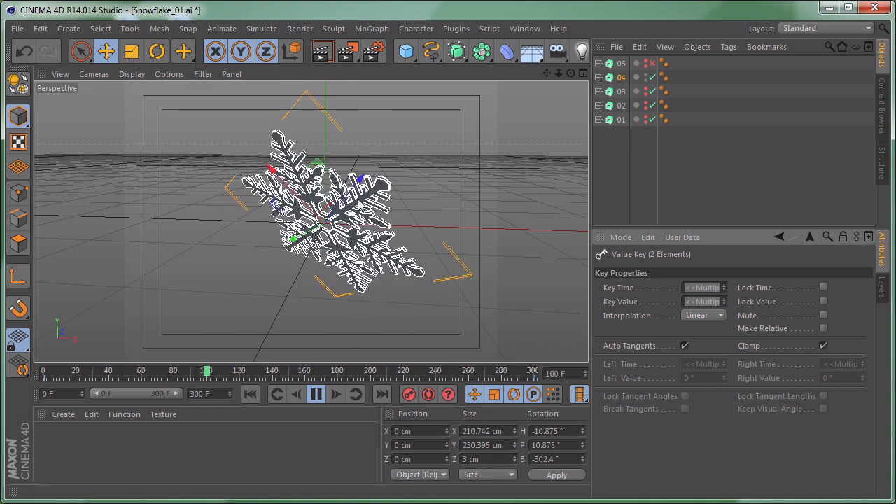
Step: Stop the preview, return to frame 0, hide extrusion 04 and show extrusion 05
left_click(315, 393)
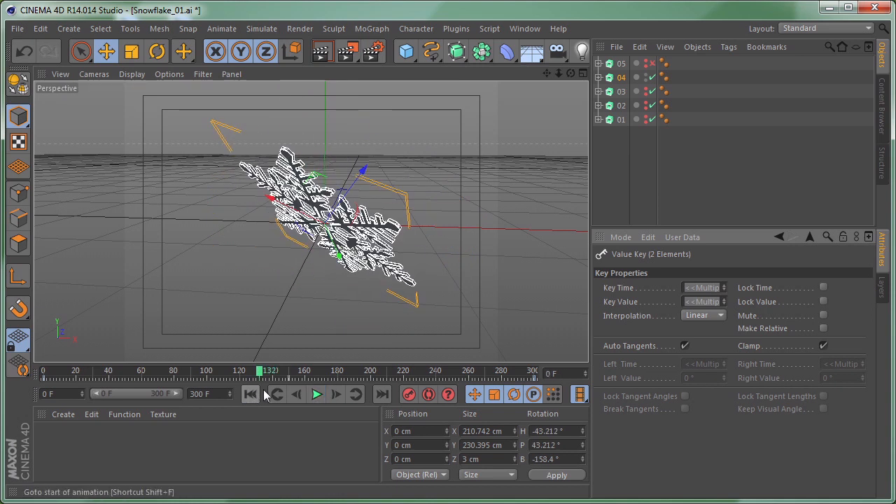
left_click(250, 394)
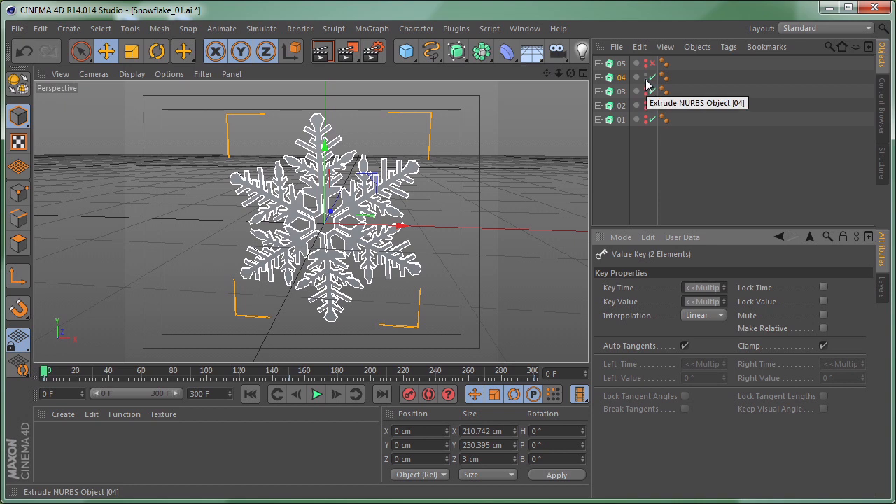
left_click(645, 89)
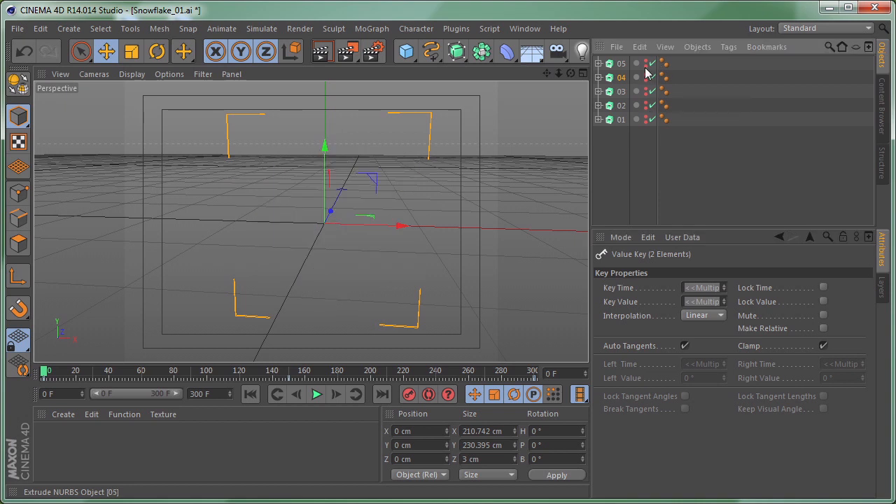
left_click(645, 64)
Step: Keyframe extrusion 05's pitch and bank rotation at 0° on frame 0, and at 360° pitch and -360° bank on frame 300
left_click(621, 63)
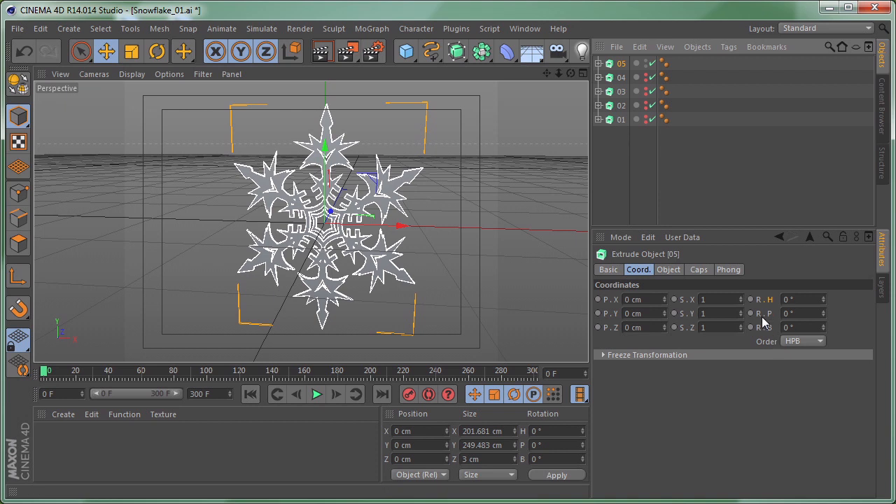
left_click_drag(751, 315, 751, 326, "ctrl")
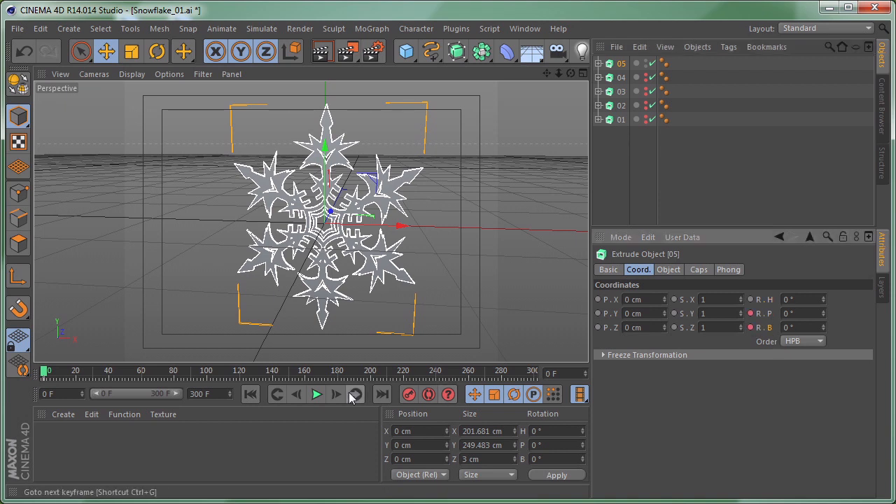
left_click(382, 394)
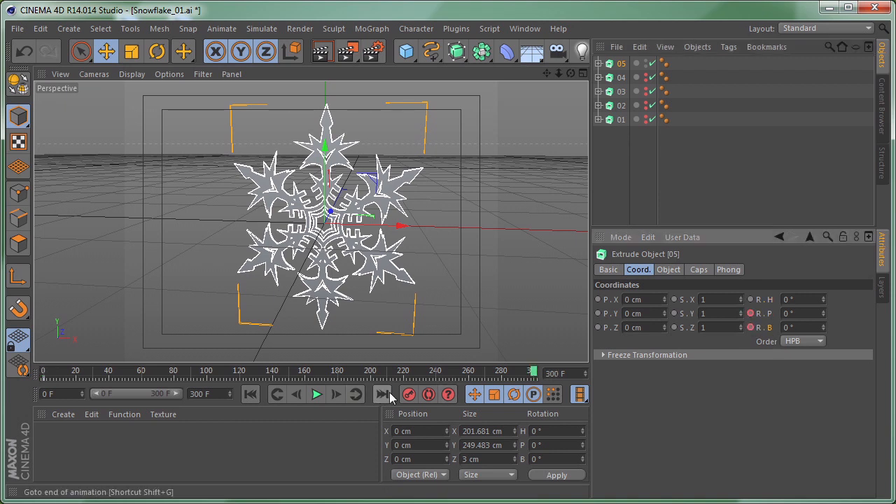
left_click(805, 313)
type("360")
key("Tab")
type("-360")
key("Return")
left_click(750, 313, "ctrl")
left_click(750, 327, "ctrl")
Step: In the Timeline, set all of extrusion 05's pitch and bank rotation keys to linear interpolation
left_click(524, 29)
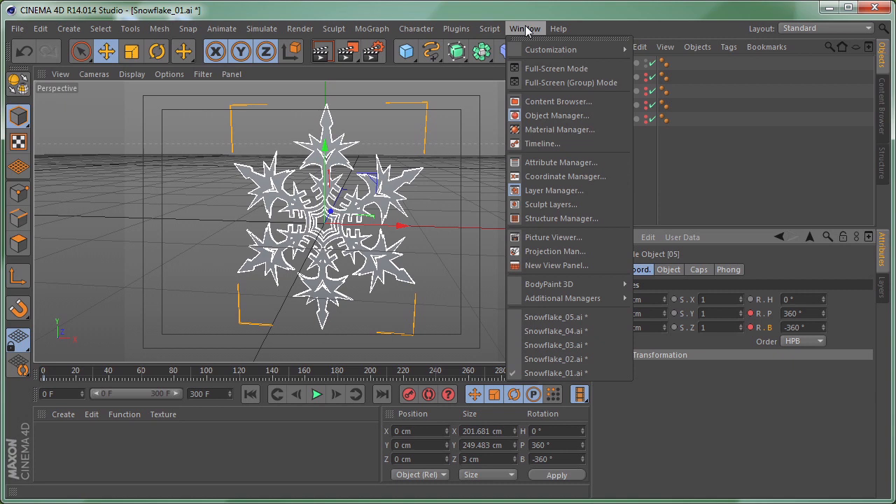
left_click(542, 144)
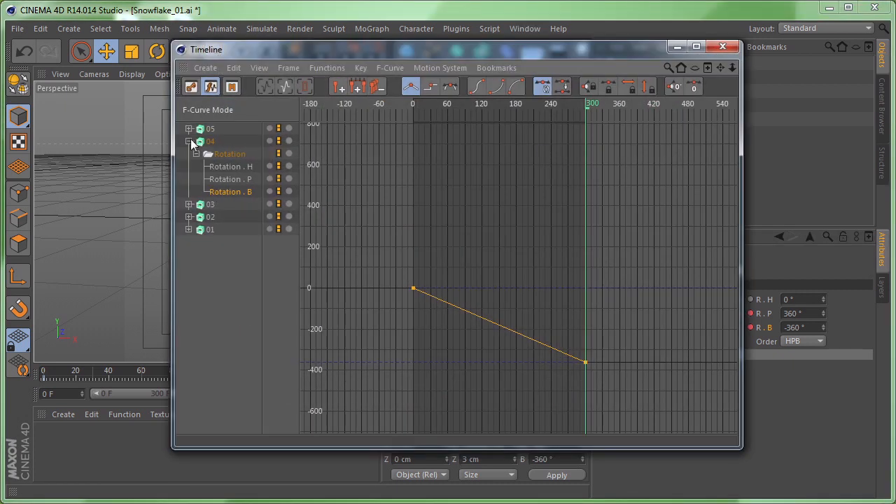
left_click(188, 142)
left_click(189, 129)
left_click(223, 141)
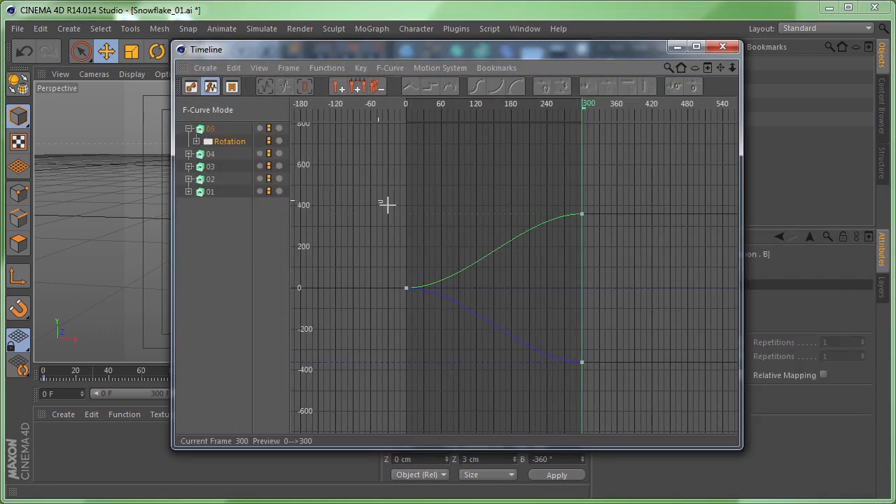
left_click_drag(378, 200, 644, 424)
left_click(410, 86)
left_click(722, 46)
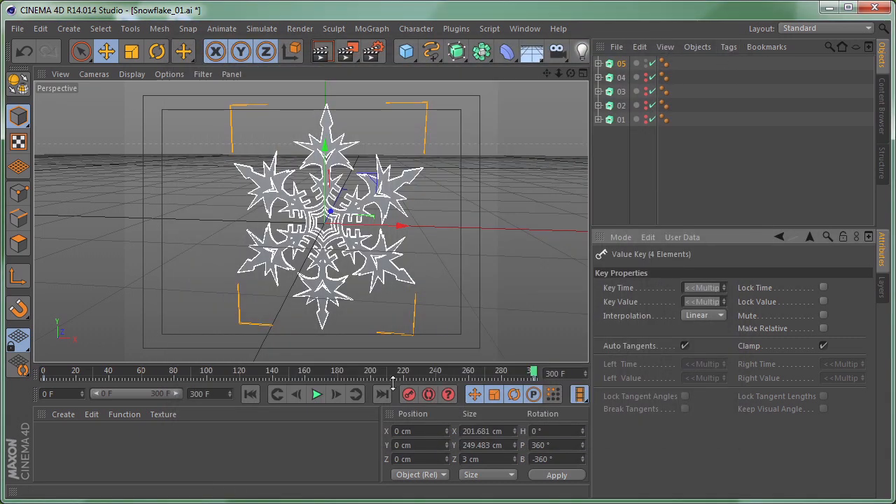
Step: Preview extrusion 05's rotation animation and return to frame 0
left_click(317, 394)
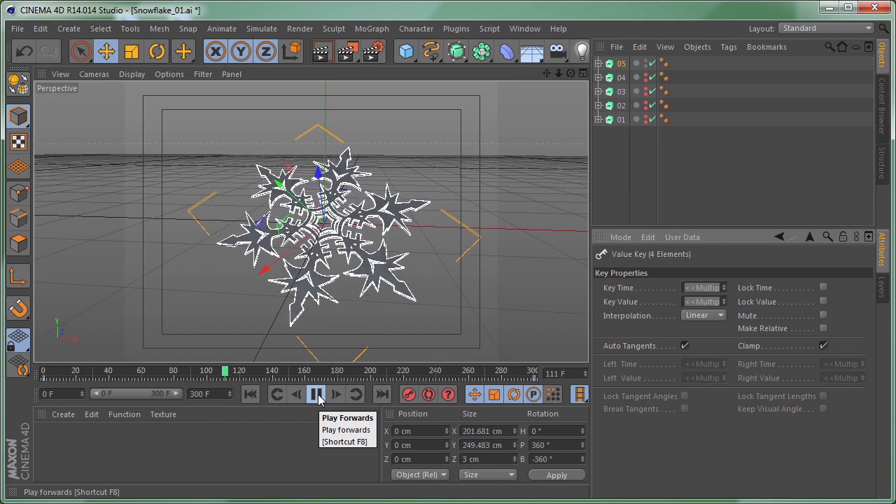
left_click(315, 395)
left_click_drag(286, 371, 44, 371)
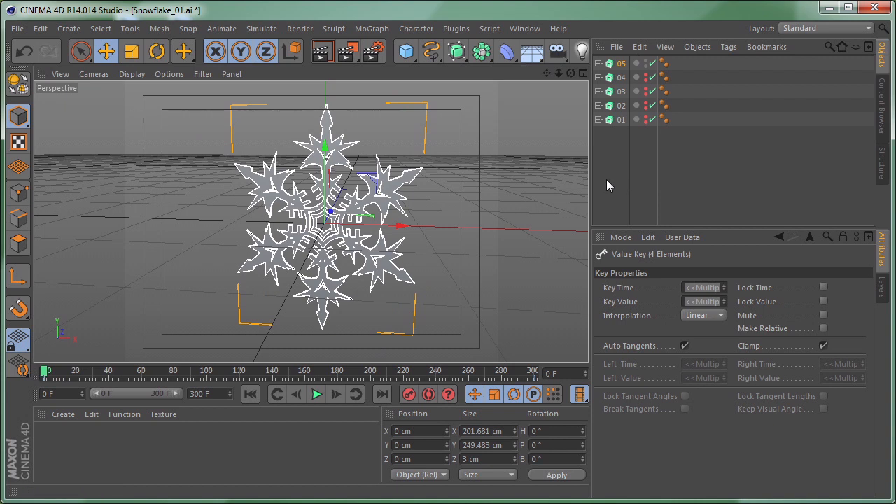
Step: Create a new material and name it Snowflake in the Material Editor
left_click(653, 155)
double_click(56, 444)
double_click(50, 441)
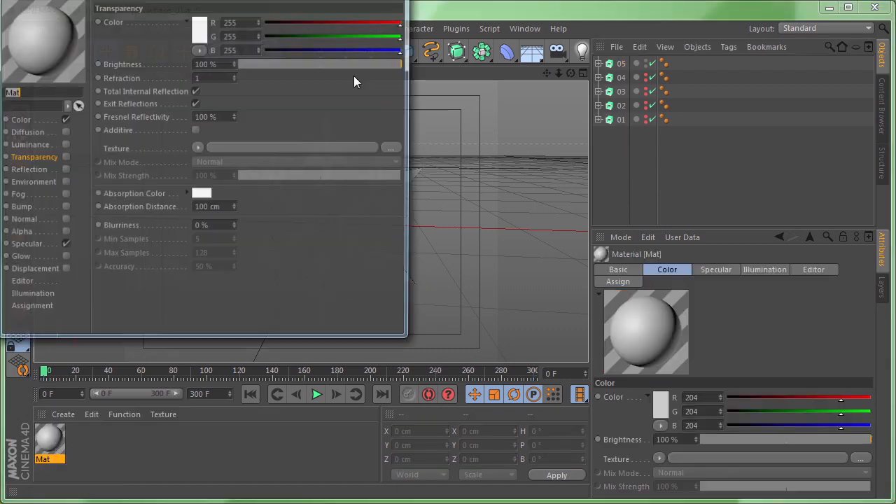
left_click_drag(261, 0, 483, 88)
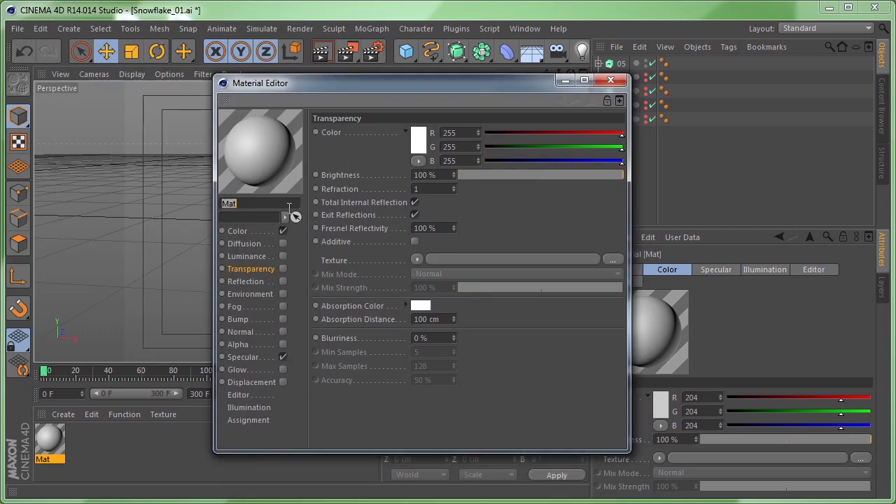
left_click_drag(282, 204, 75, 206)
type("owflake")
Step: Enable the Snowflake material's transparency and set its absorption color to light blue, RGB 143, 210, 255
left_click(253, 268)
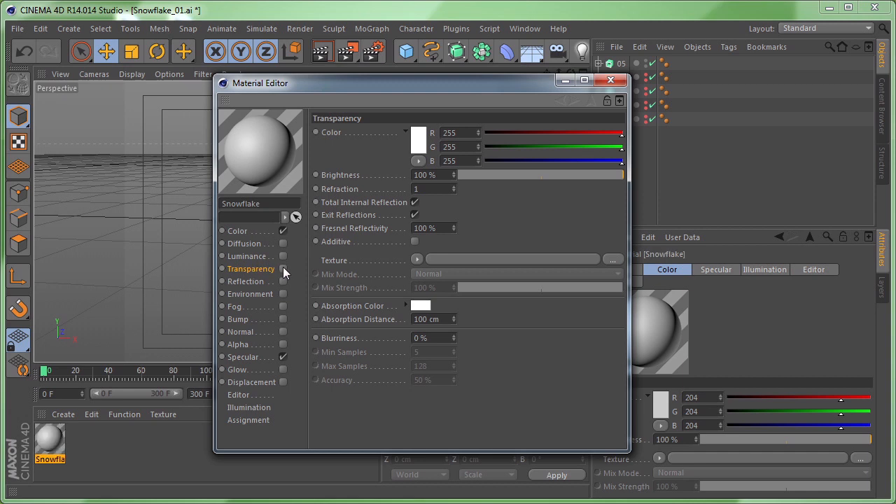
left_click(283, 268)
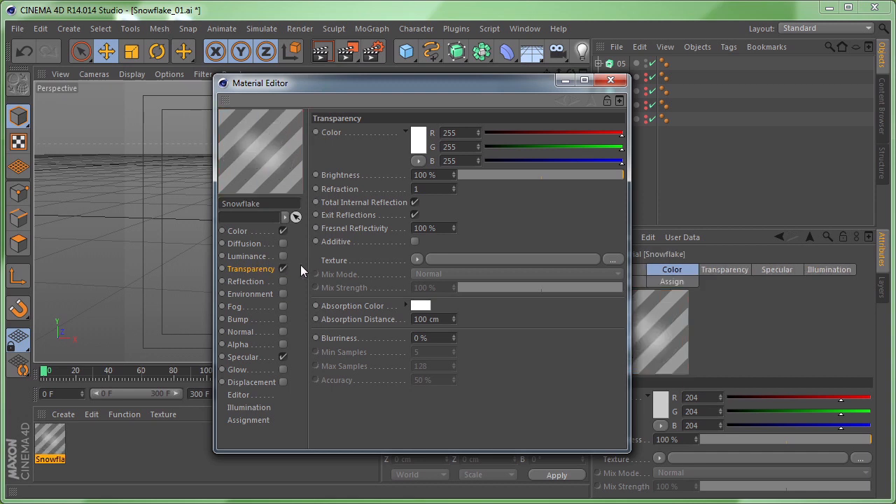
left_click(422, 306)
mouse_move(397, 233)
left_mouse_down()
mouse_move(504, 217)
mouse_move(507, 238)
mouse_move(569, 237)
left_mouse_up()
left_click_drag(476, 246, 490, 243)
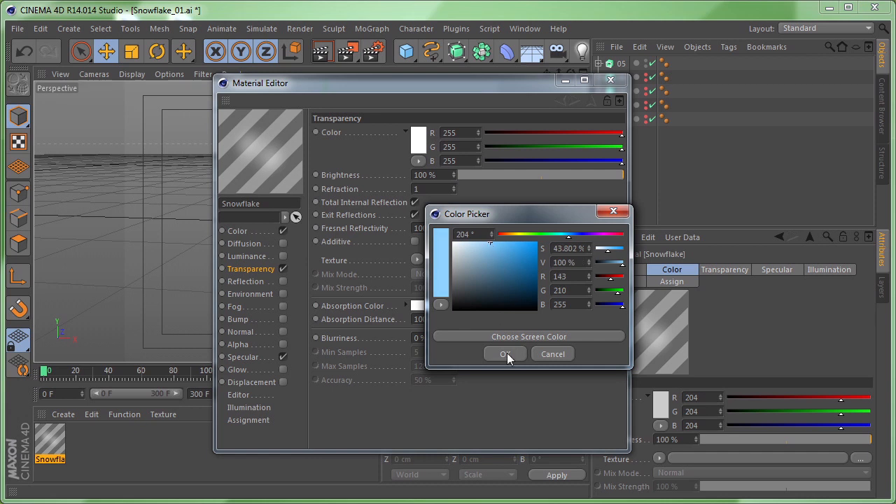
left_click(504, 355)
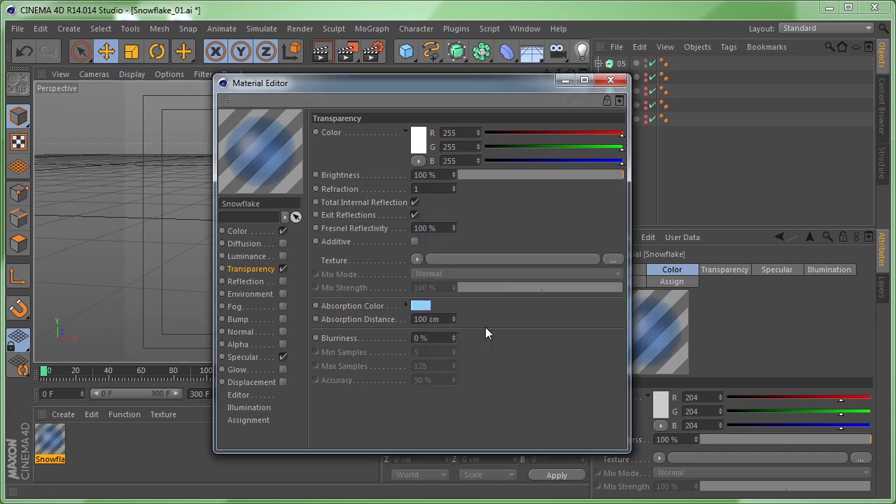
Step: Set the Snowflake material's transparency refraction to 1.5 and close the Material Editor
left_click(438, 189)
type(".5")
key("Return")
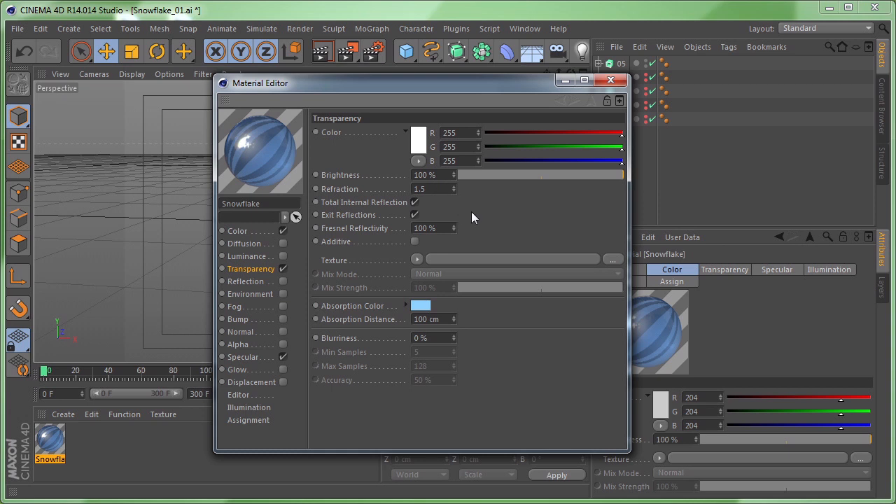
left_click(617, 84)
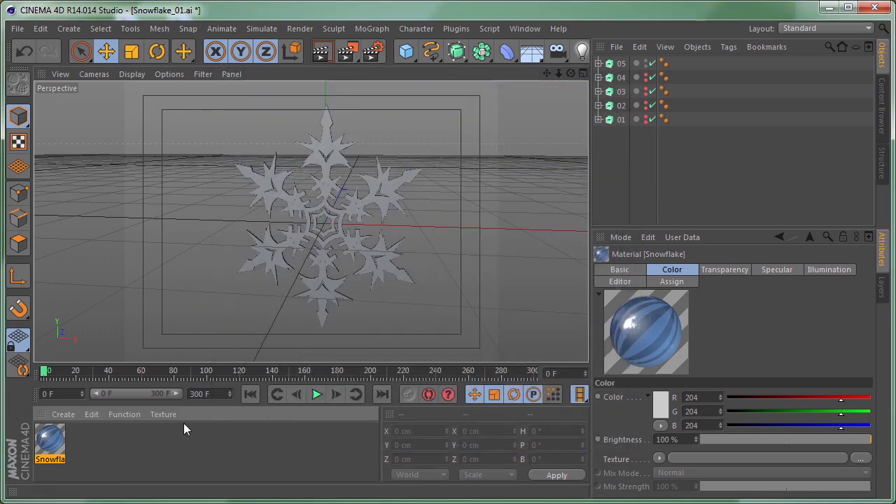
Step: Apply the Snowflake material to extrusions 01 to 05, then test-render the view at frame 124
left_click_drag(64, 448, 679, 106)
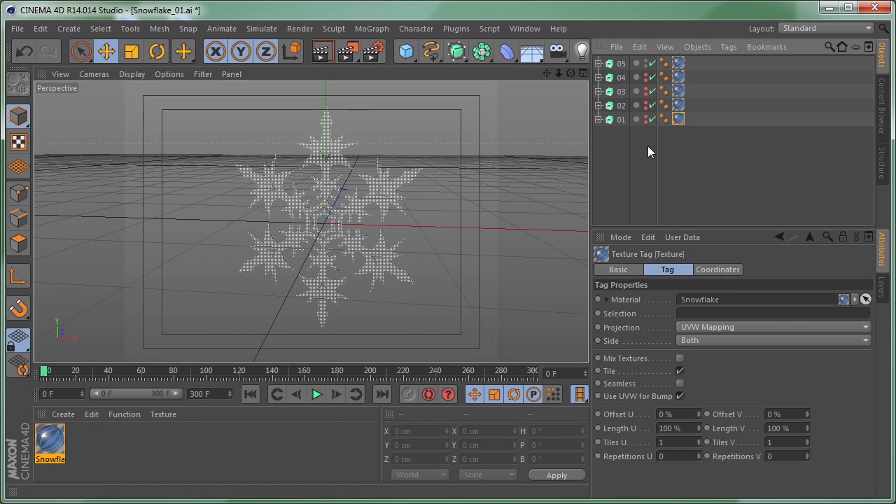
left_click(604, 145)
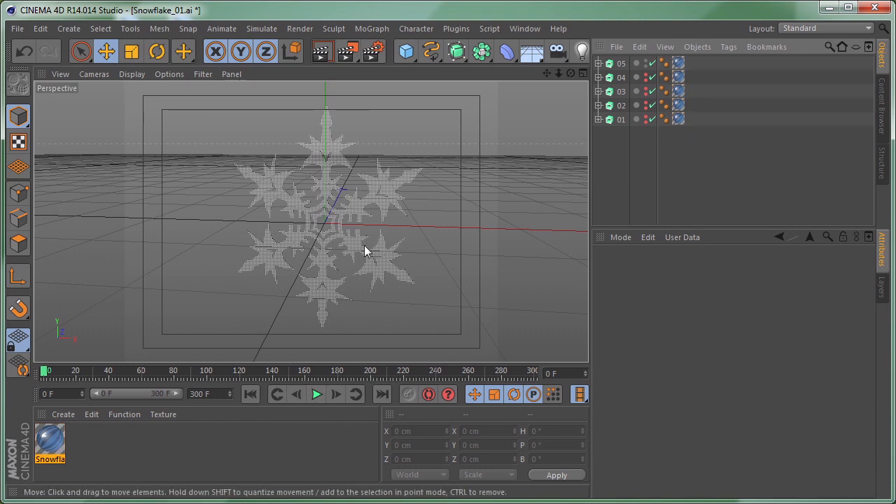
left_click_drag(44, 371, 247, 373)
key("ctrl+r")
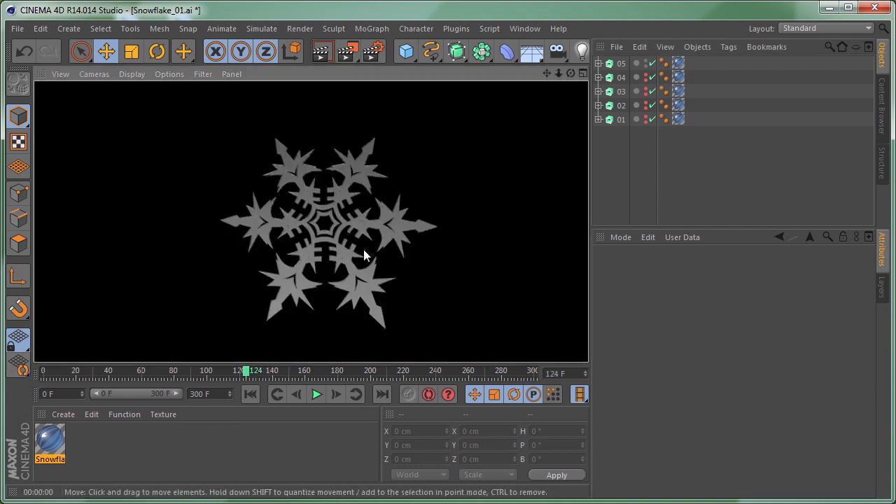
left_click(162, 126)
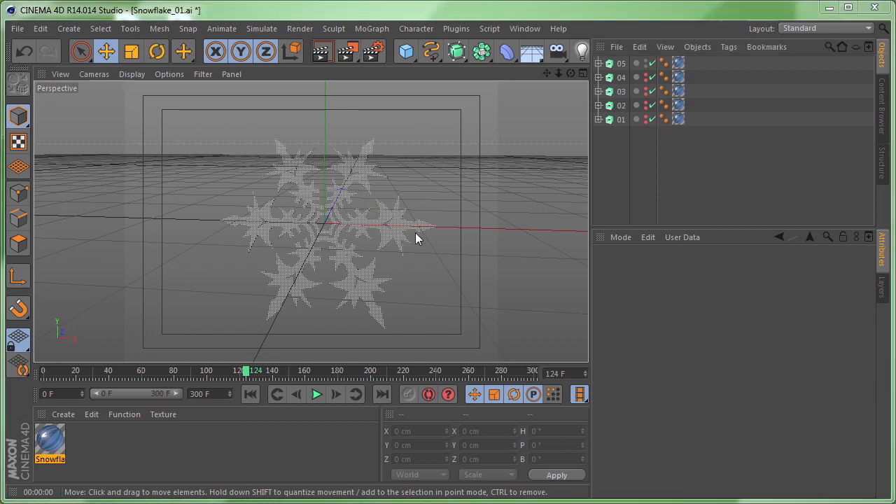
Step: Add the HDRStudioRig.c4d preset to the scene from the Content Browser
left_click(883, 116)
scroll(823, 124, "down", 5)
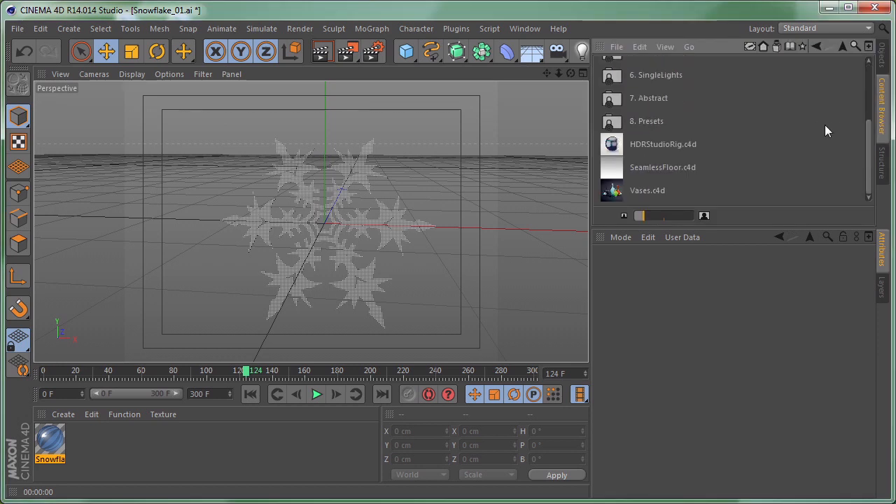
double_click(657, 144)
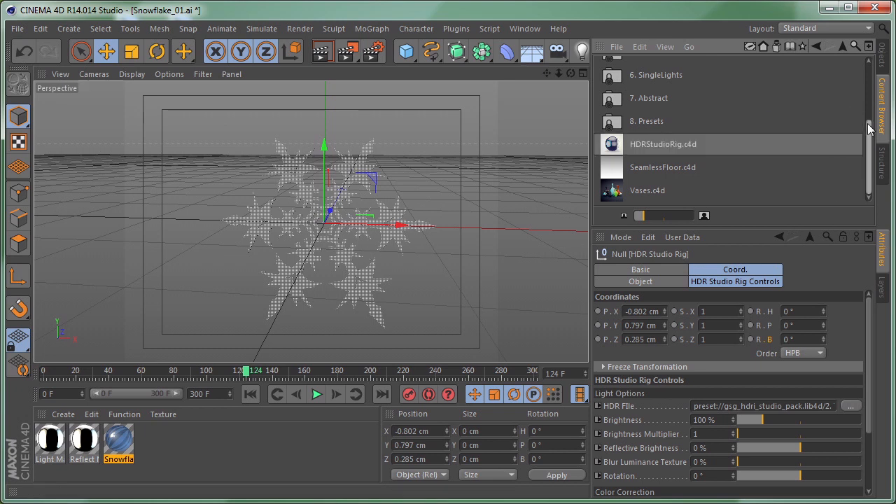
Step: Assign a studio image from the 1. Studios preset folder as the HDR Studio Rig's HDR file
scroll(858, 98, "up", 5)
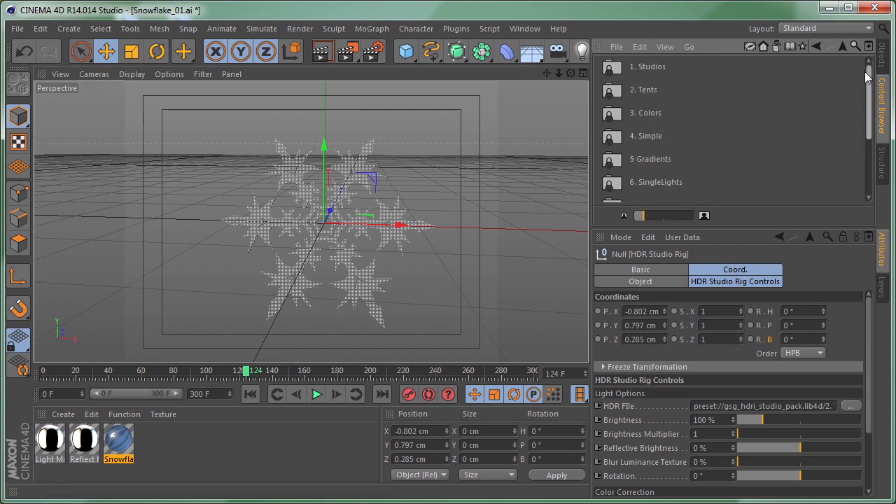
double_click(658, 67)
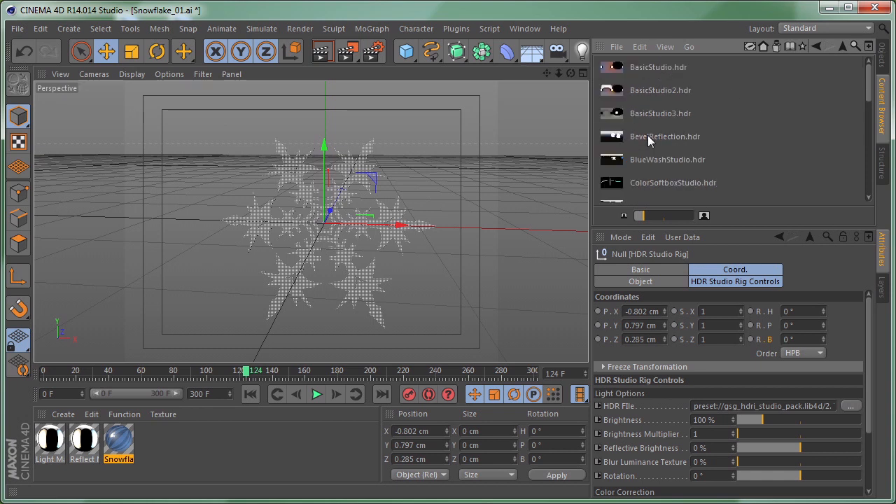
scroll(732, 170, "down", 3)
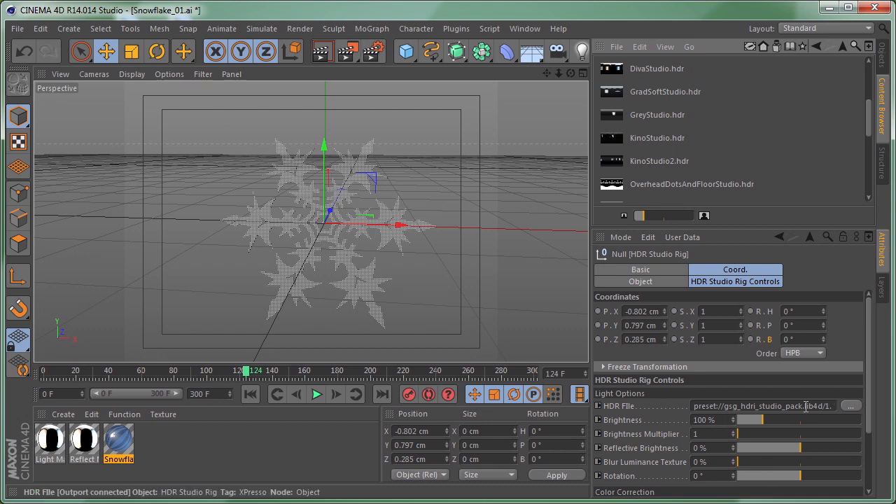
left_click(881, 56)
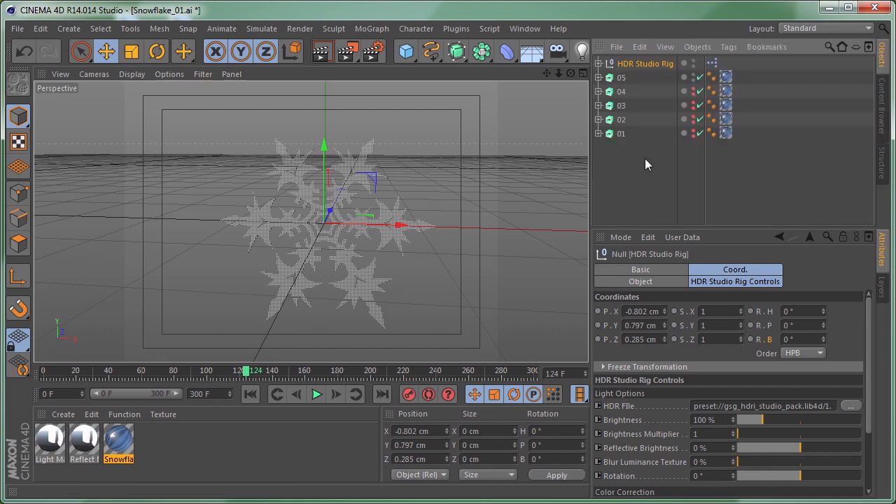
Step: Select the HDR Studio Rig and test-render the view to check its lighting on the snowflake
left_click(630, 180)
left_click(645, 61)
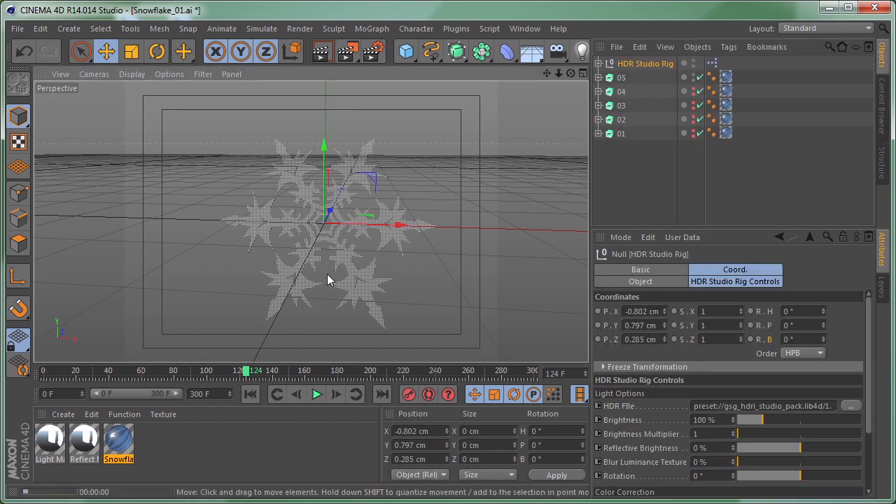
key("ctrl+r")
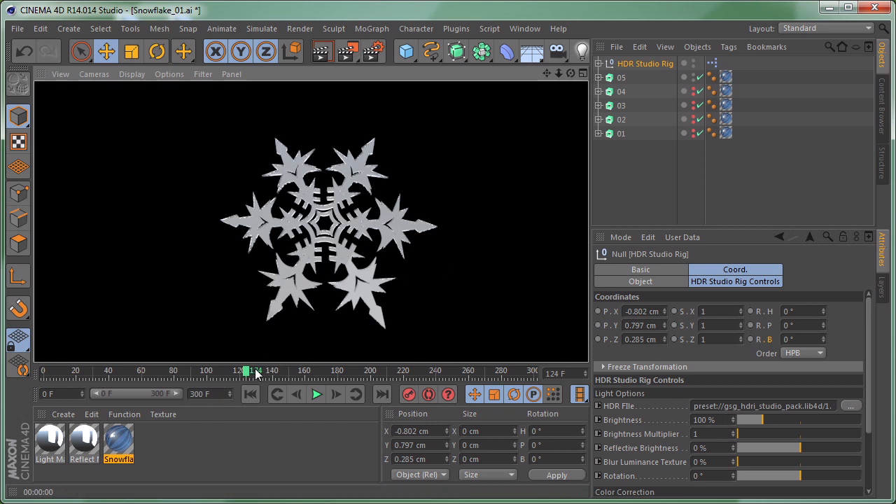
Step: At frame 167, start an interactive render region enlarged to frame the whole snowflake, then scrub to frame 90 to check the render
mouse_move(247, 378)
left_mouse_down()
mouse_move(350, 373)
mouse_move(318, 373)
left_mouse_up()
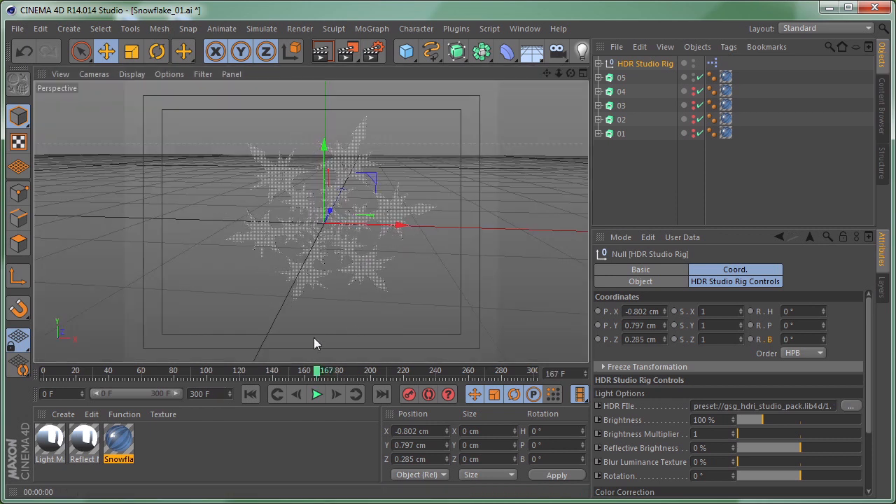
key("alt+r")
left_click_drag(313, 149, 313, 101)
left_click_drag(311, 292, 311, 346)
left_click_drag(450, 224, 481, 224)
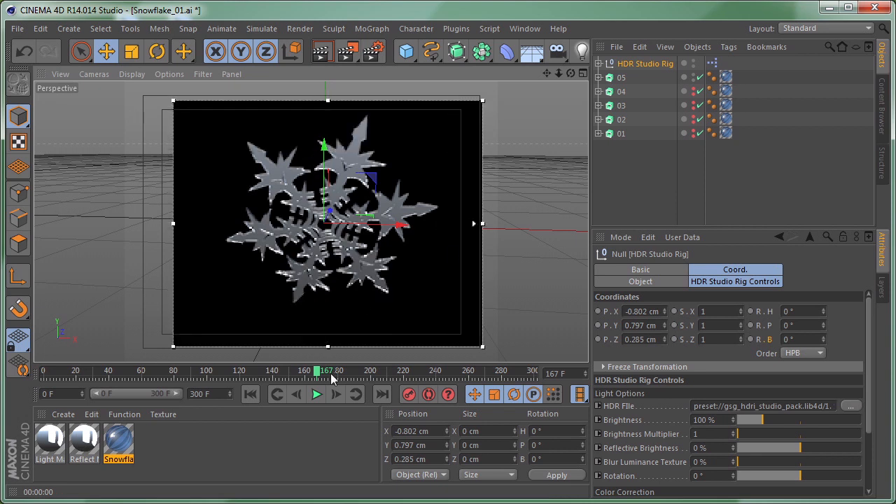
left_click_drag(320, 377, 196, 378)
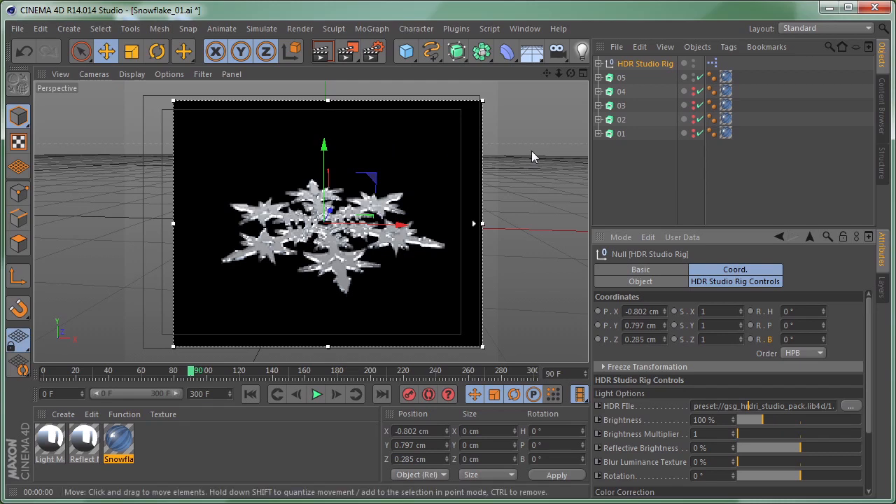
Step: Load the paris11_10 image from the HDRI folder as the HDR file of the HDR Studio Rig
left_click(513, 171)
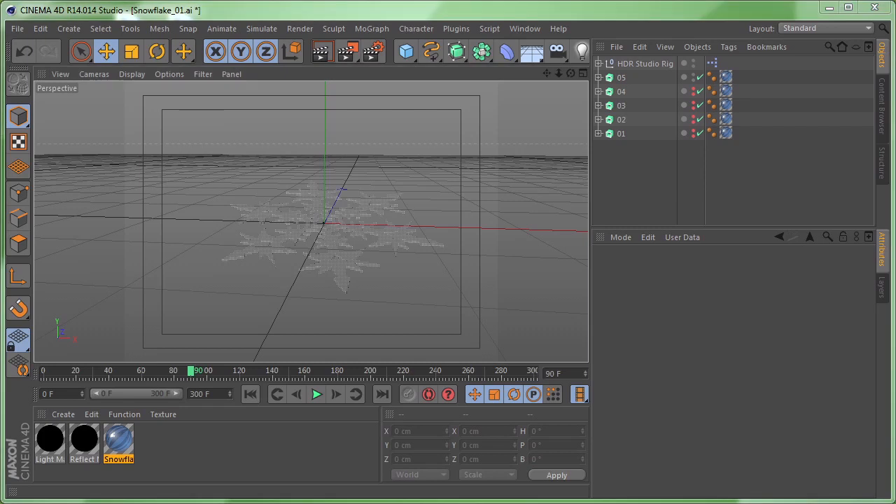
left_click(645, 63)
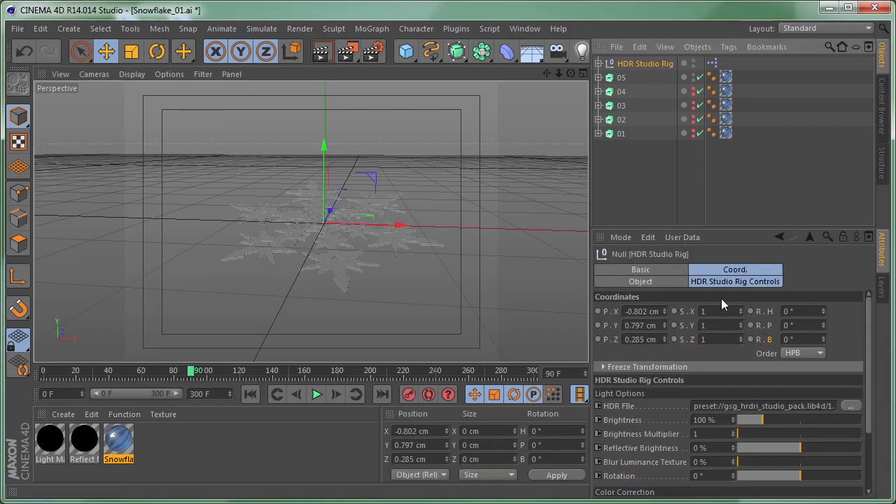
left_click_drag(895, 392, 819, 403)
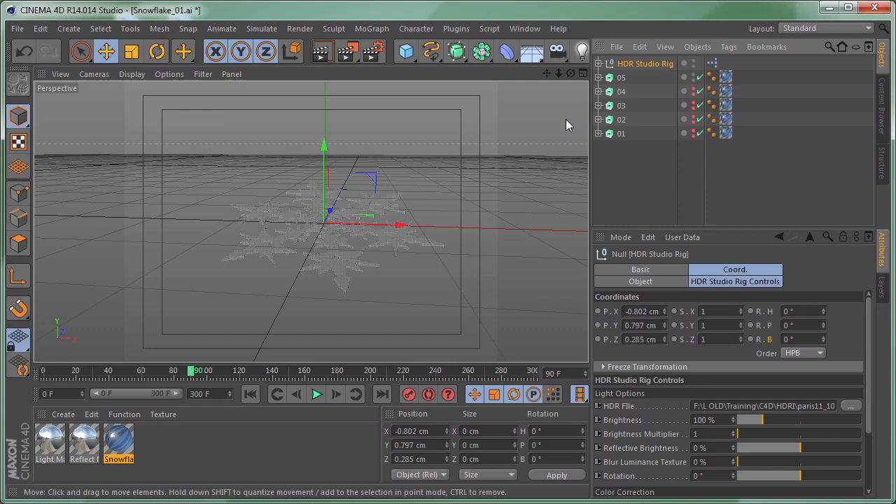
Step: Preview the new snowflake lighting with an interactive render, moving the animation to frame 261
key("ctrl+r")
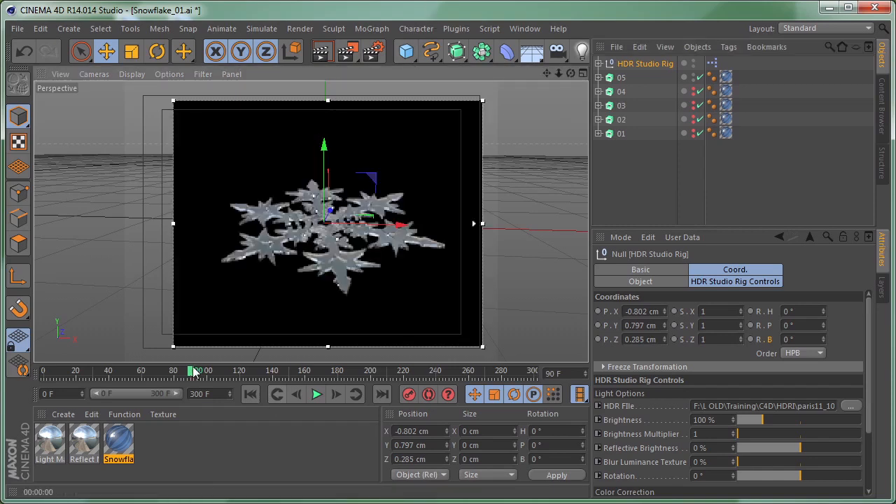
left_click_drag(193, 374, 471, 373)
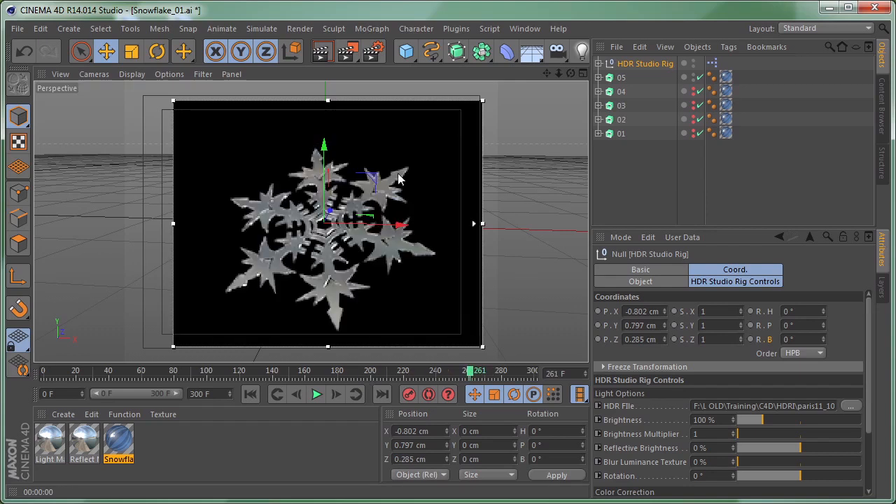
key("alt+r")
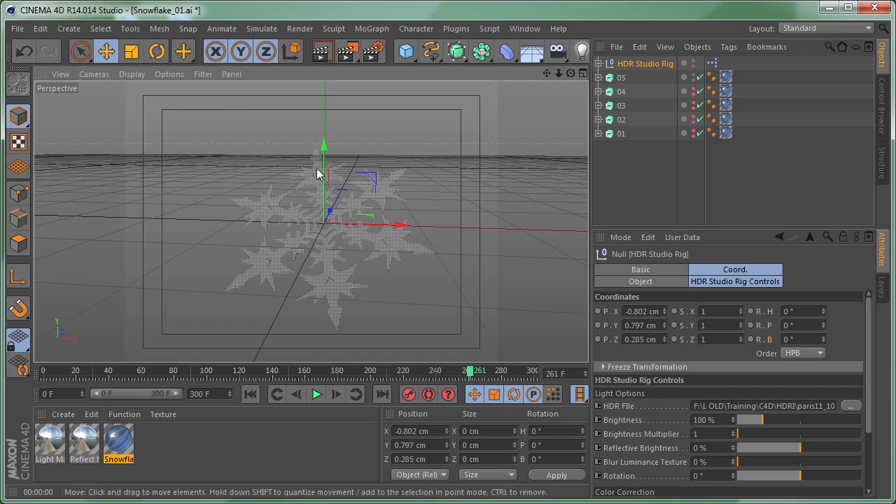
Step: Configure the render output to cover all frames with a height of 800 pixels
key("ctrl+b")
left_click_drag(351, 4, 401, 57)
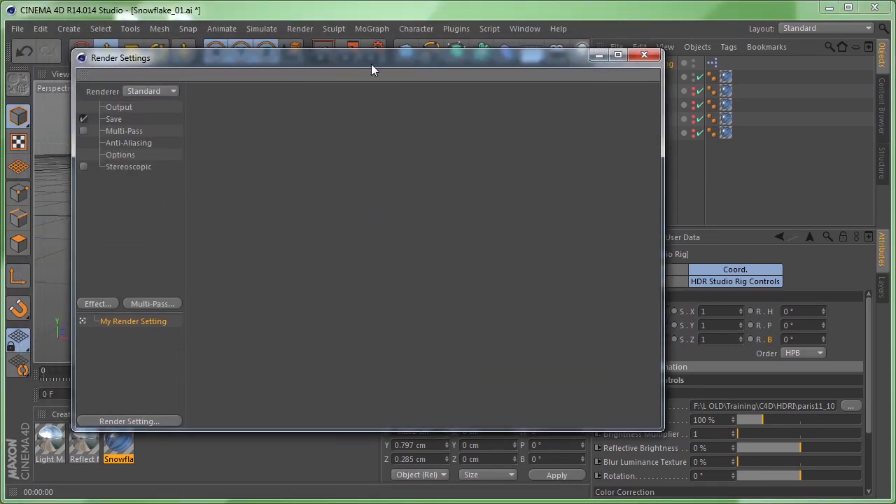
left_click(130, 109)
left_click(308, 250)
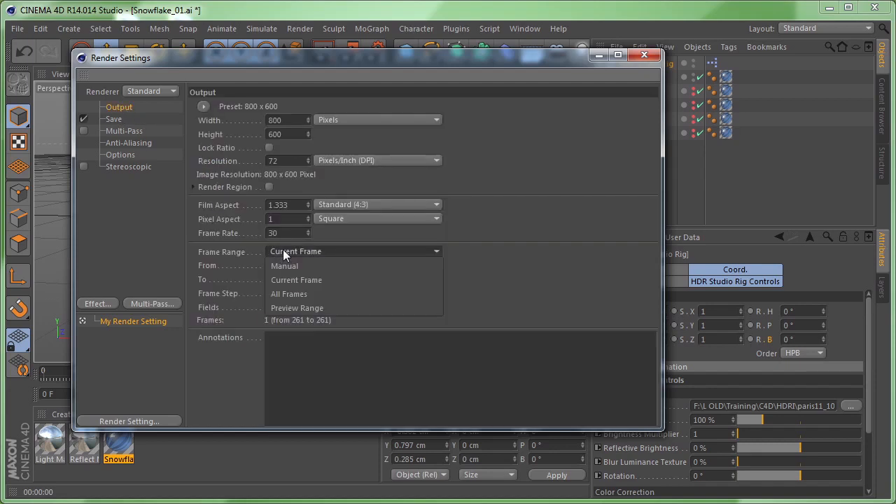
left_click(308, 294)
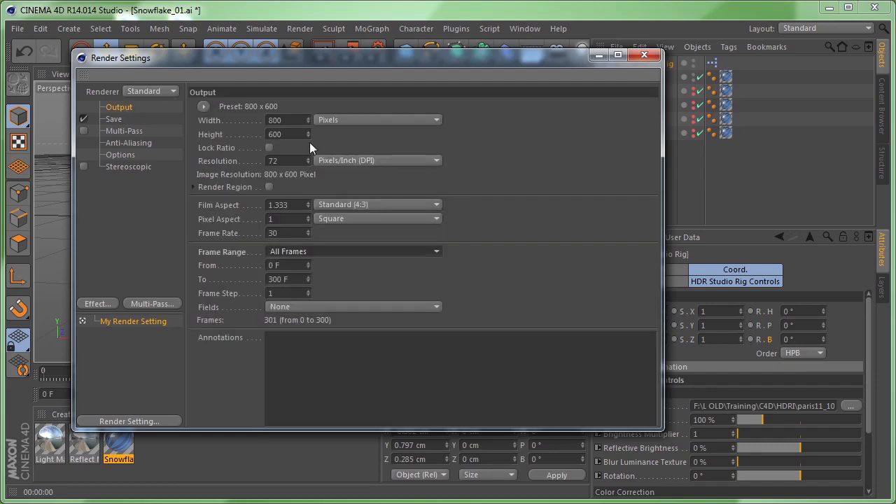
left_click(279, 134)
type("800")
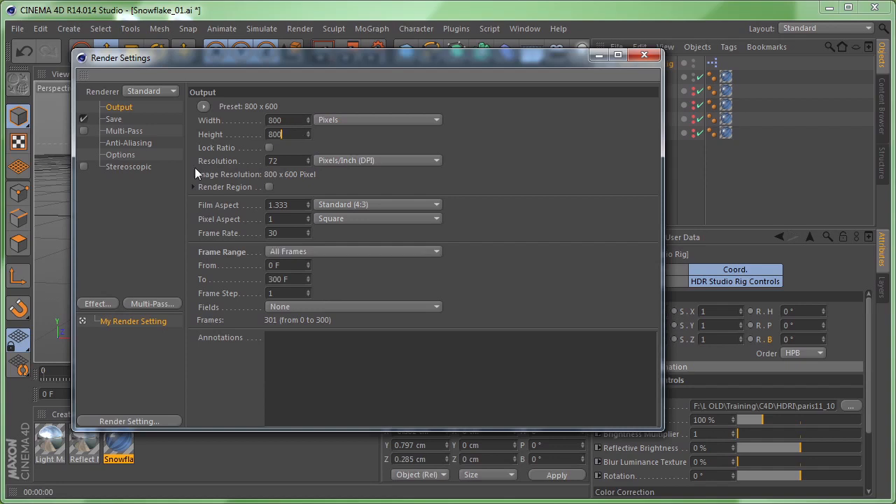
key("Return")
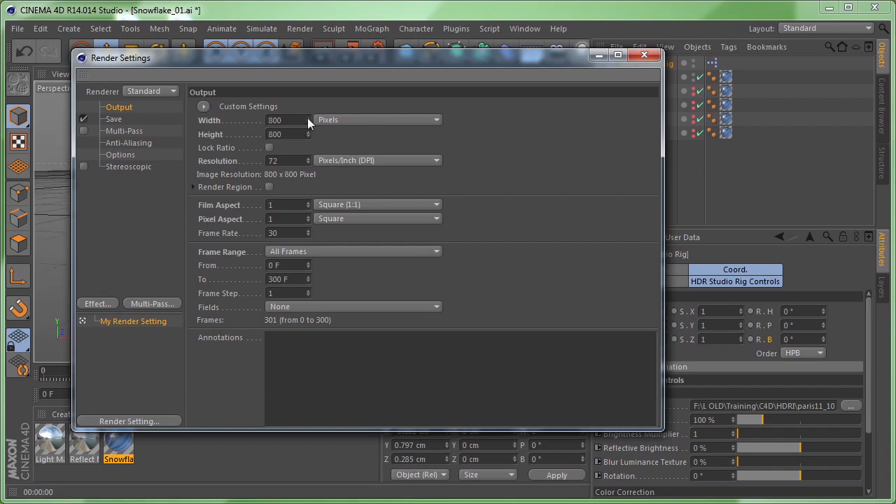
Step: Set the render anti-aliasing to Best with a minimum level of 2x2
left_click(146, 144)
left_click(334, 106)
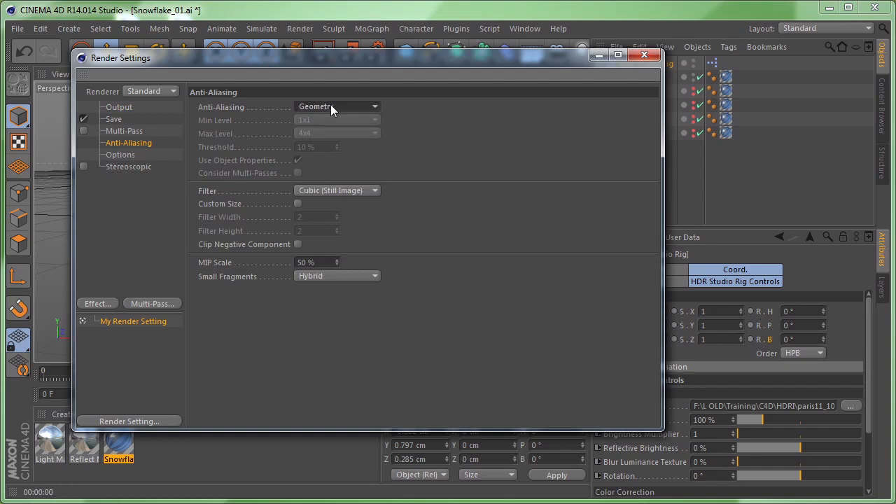
left_click(326, 142)
left_click(311, 123)
left_click(313, 144)
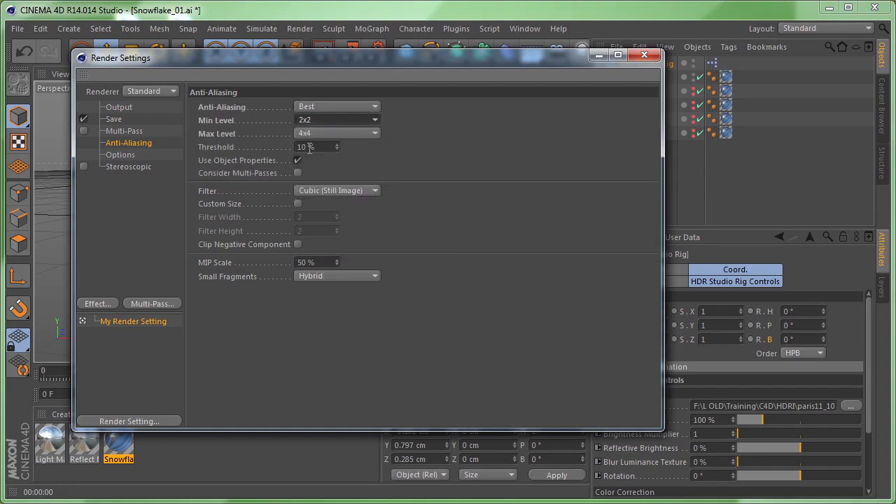
Step: Set the render save format to PNG with Alpha Channel and Straight Alpha enabled, and close the render settings
left_click(114, 119)
left_click(304, 145)
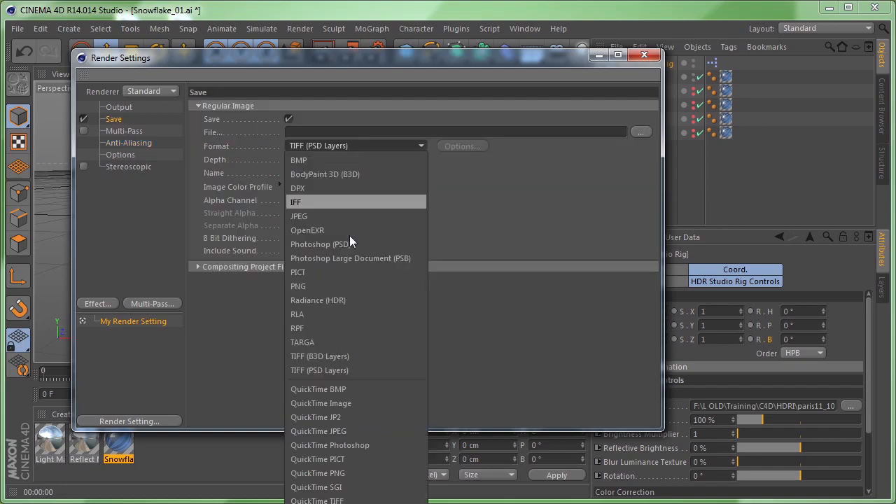
left_click(343, 285)
left_click(288, 201)
left_click(288, 212)
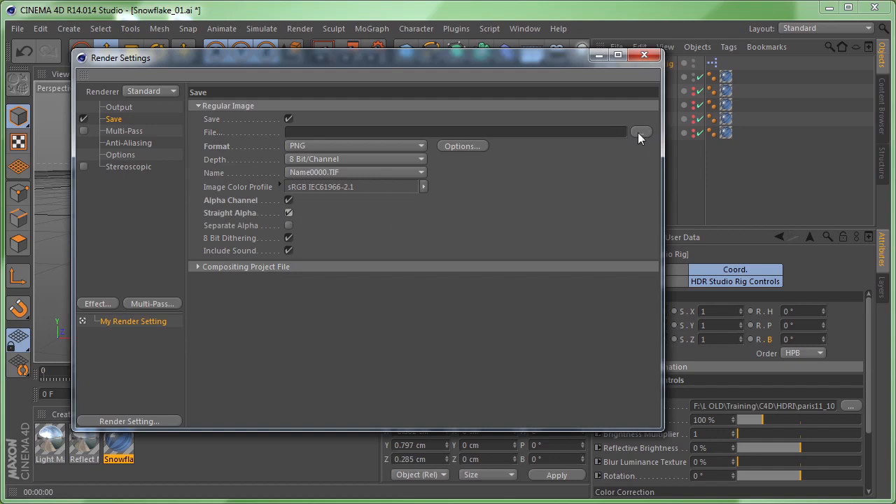
left_click(644, 54)
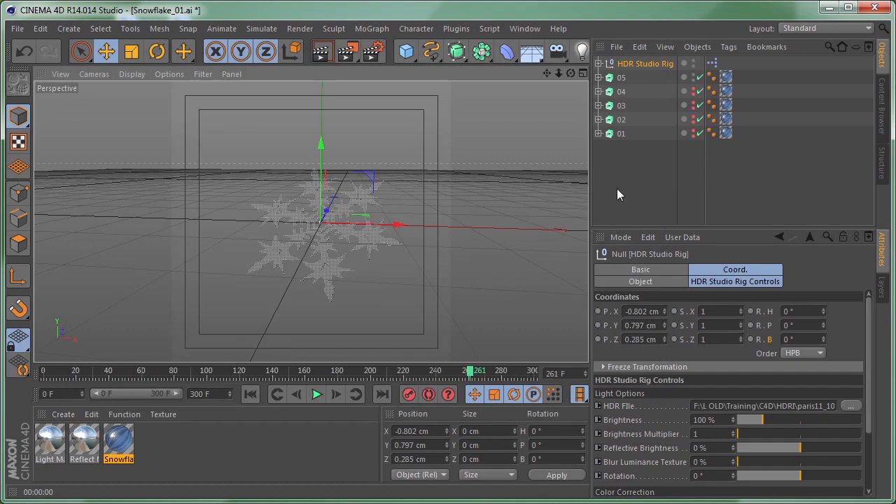
Step: Add a camera and set its X and Y position to 0 cm and its H and P rotation to 0°
left_click(555, 55)
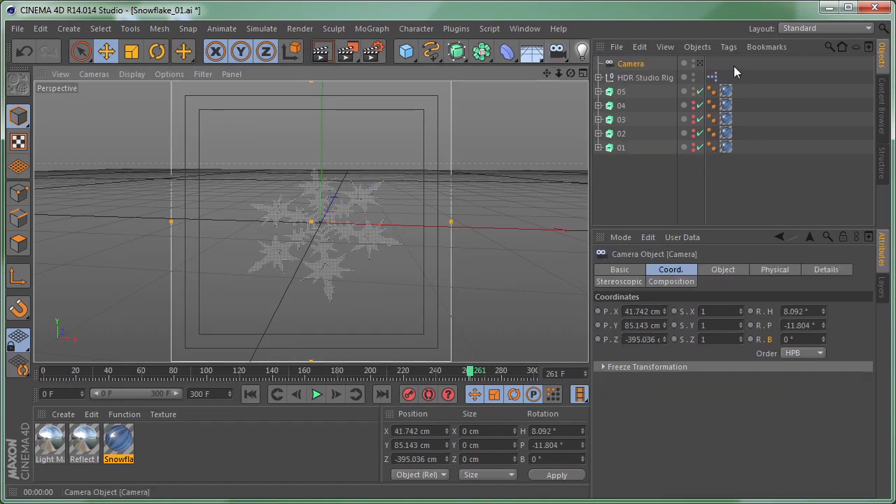
double_click(641, 312)
type("0")
key("Tab")
type("0")
key("Return")
double_click(788, 310)
type("0")
key("Tab")
type("0")
key("Return")
Step: Set the camera's Z position to -300 cm
double_click(641, 339)
type("-300")
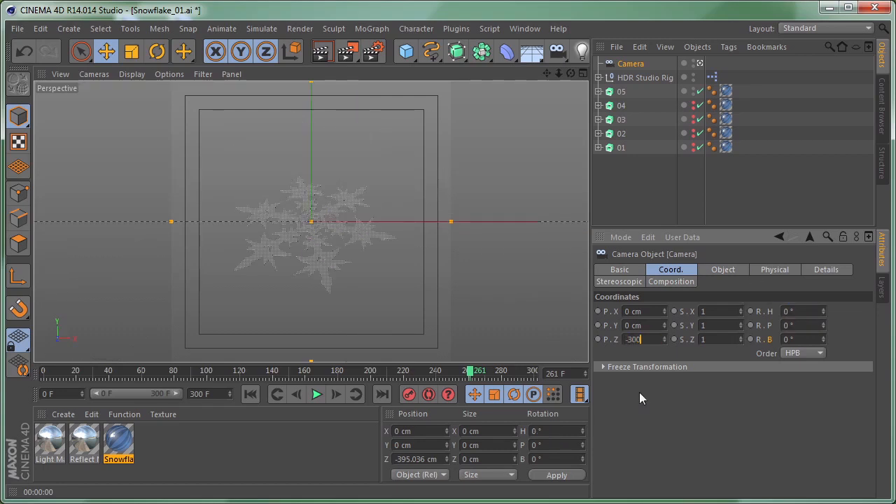
key("Return")
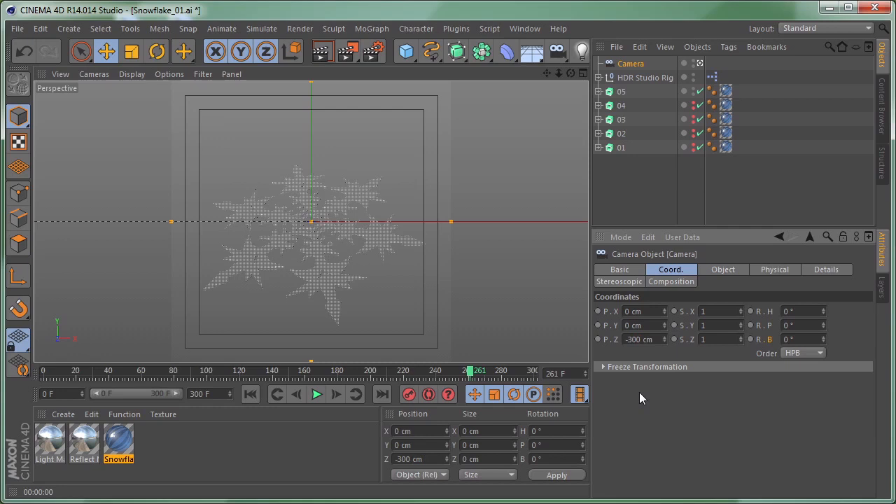
Step: Play snowflake 05's animation to check its framing, hide it, and play snowflake 04 in its place
left_click(316, 395)
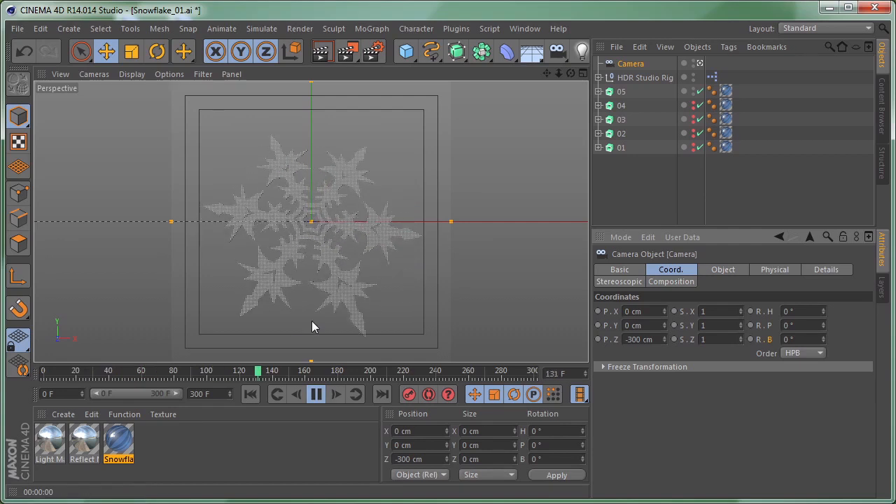
left_click(317, 394)
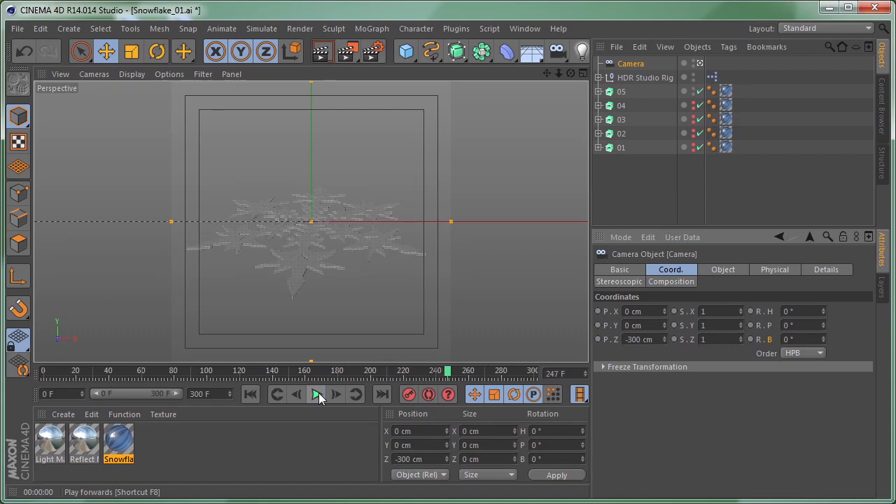
left_click(693, 94, "alt")
left_click(693, 94, "alt")
left_click(693, 107, "alt")
left_click(317, 394)
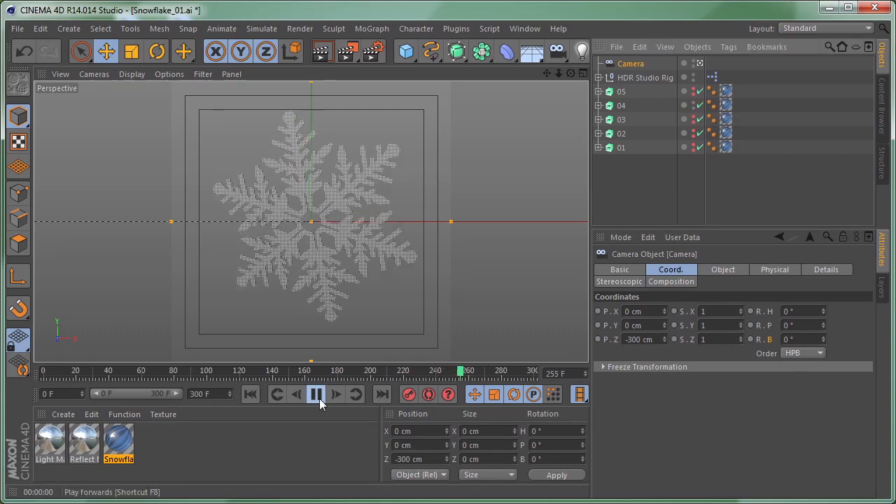
left_click(317, 394)
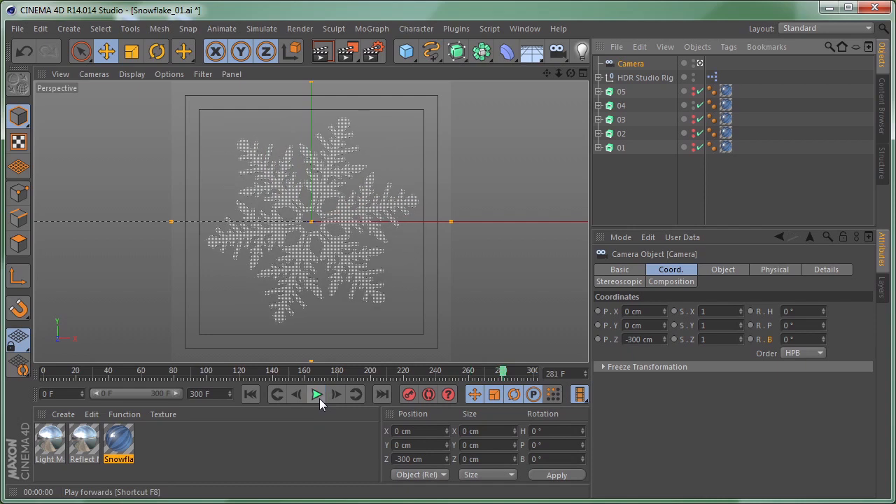
Step: Check the framing of snowflakes 03, 02 and 01 in turn during playback, leaving only snowflake 01 visible
left_click(693, 122, "alt")
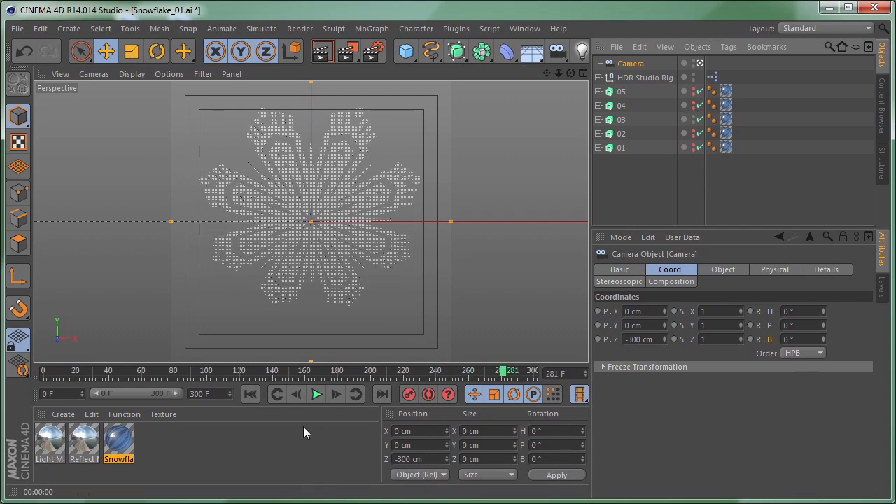
left_click(320, 396)
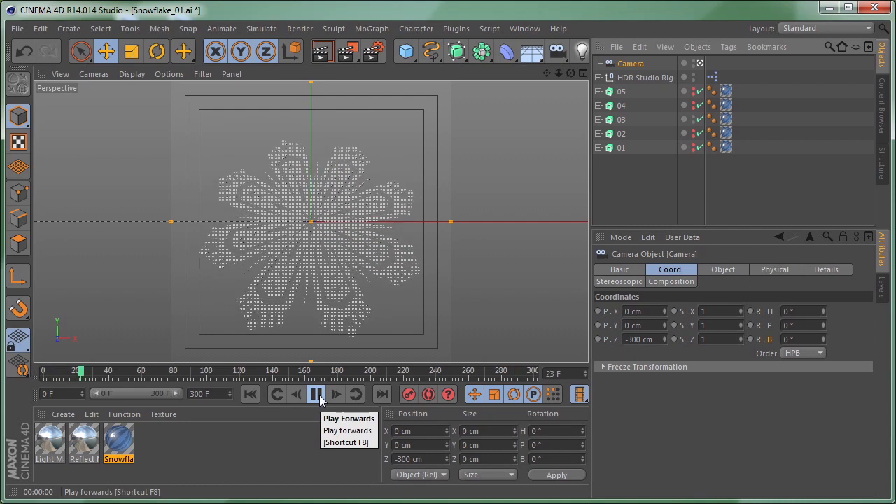
left_click(694, 133, "alt")
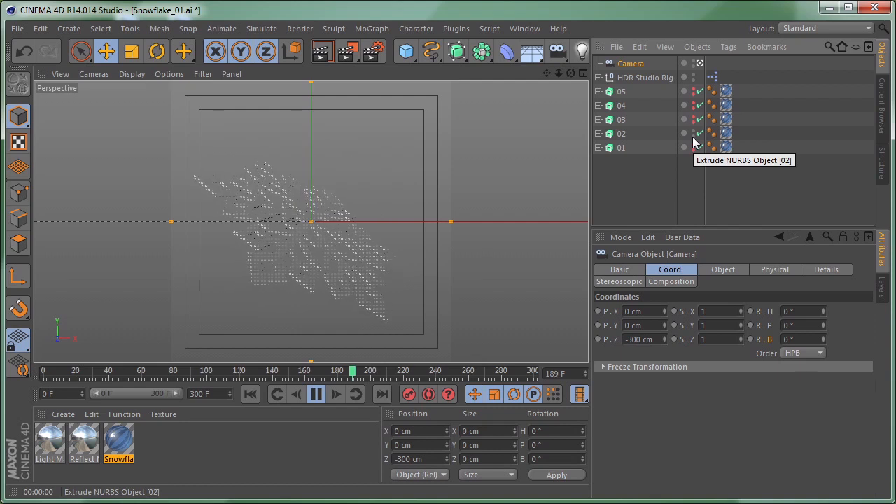
left_click(692, 150, "alt")
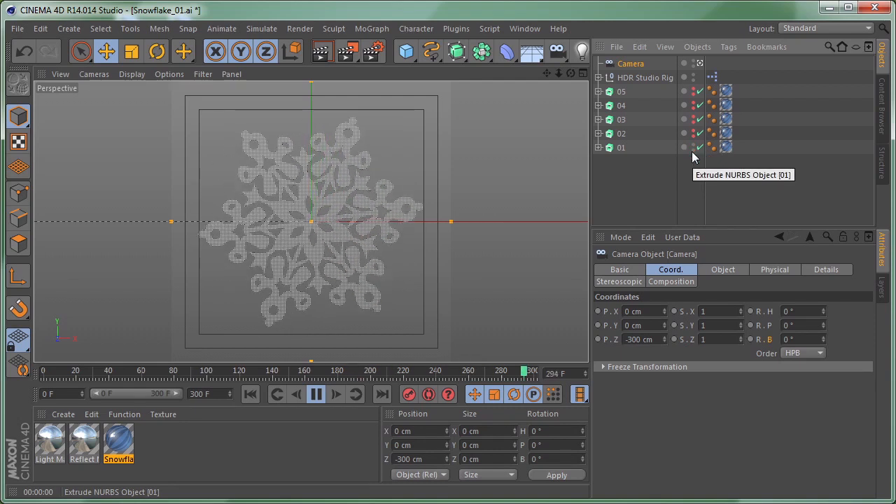
left_click(316, 395)
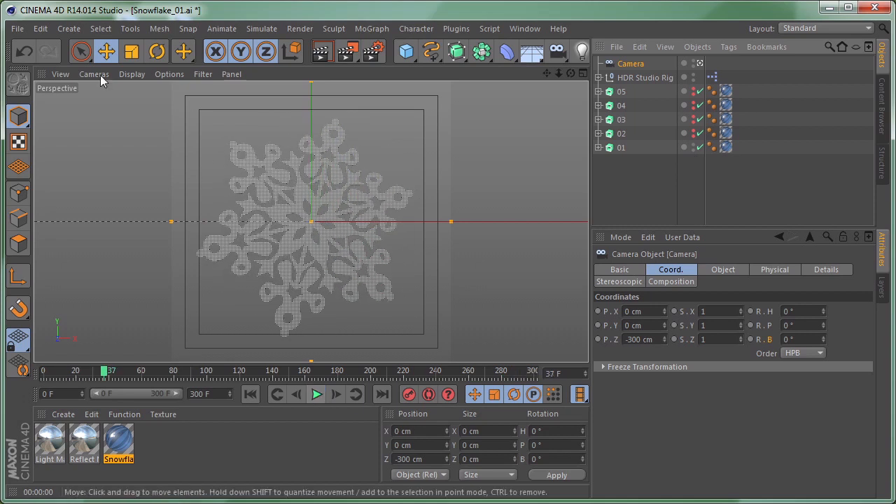
Step: Review the render save settings, including the output file path field, and close them without entering a path
key("ctrl+b")
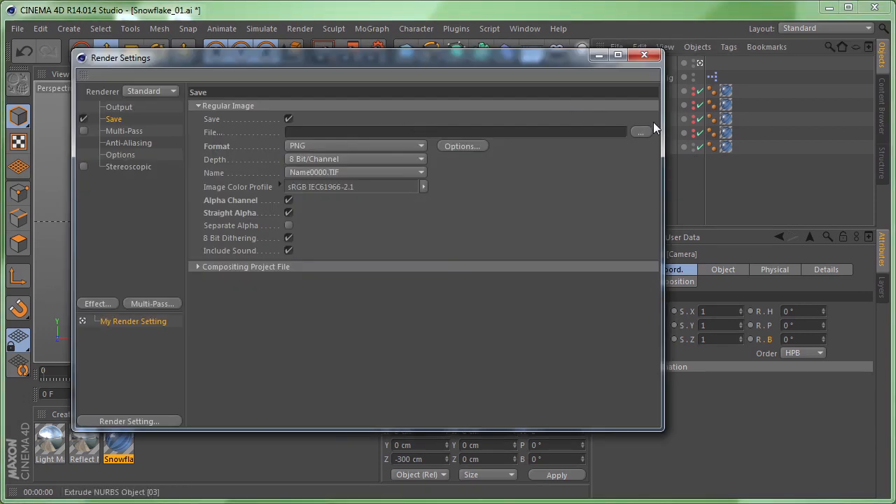
left_click(539, 132)
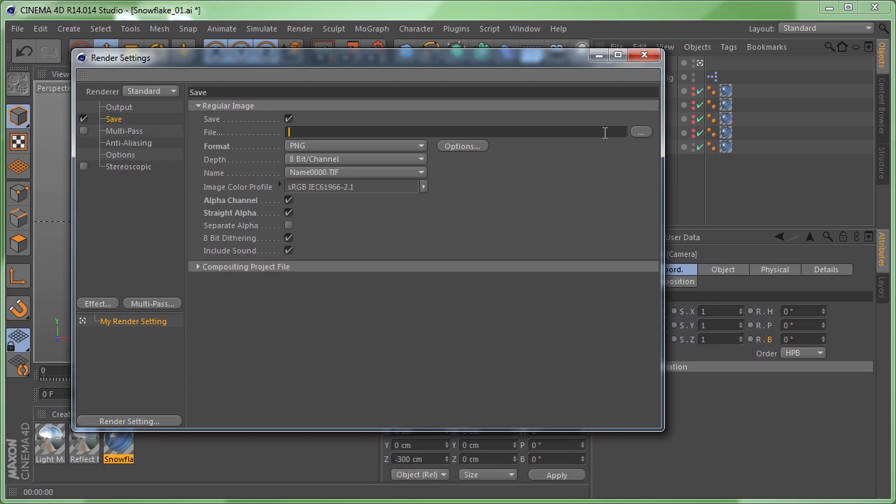
left_click(644, 56)
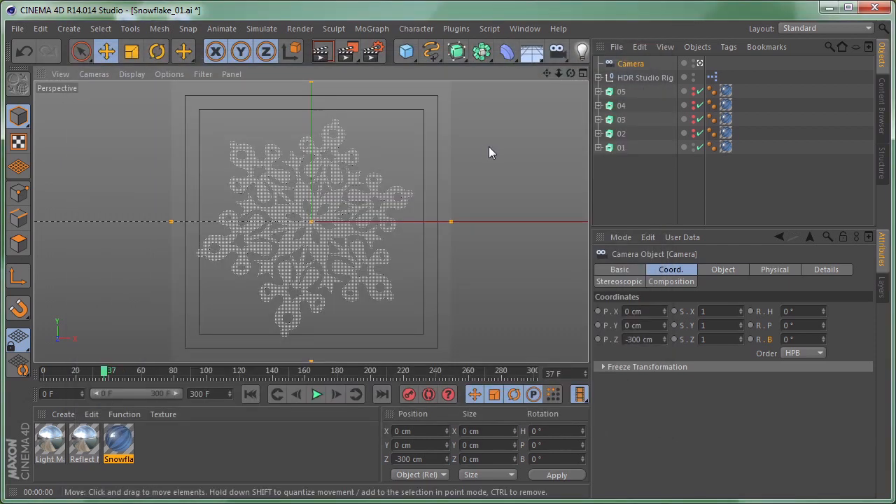
Step: Scrub through snowflake 01's animation past frame 160
left_click_drag(108, 370, 306, 374)
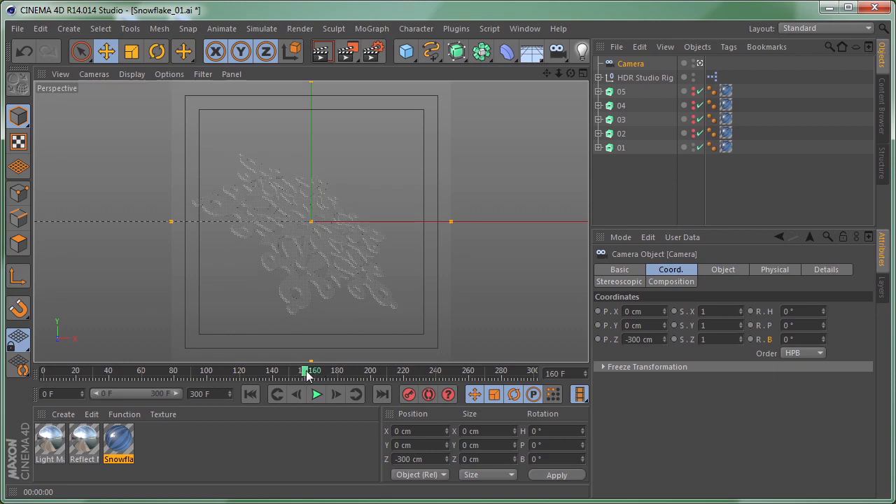
left_click_drag(306, 375, 445, 373)
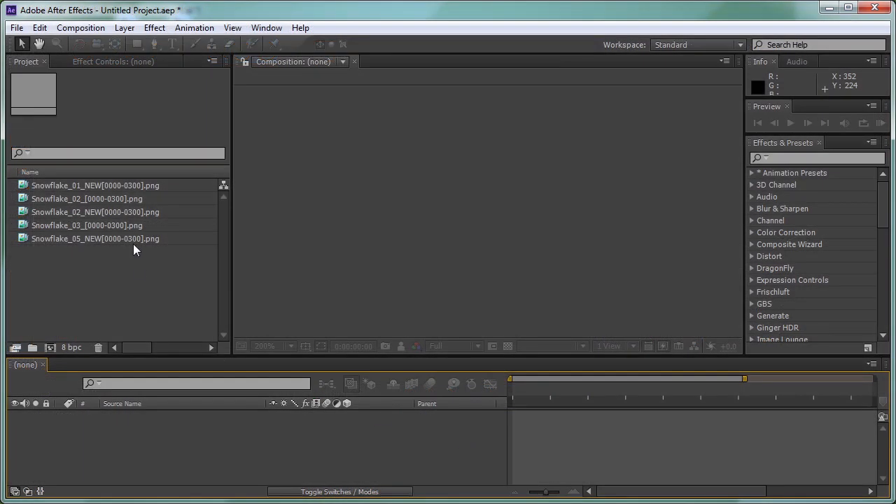
Step: In After Effects, inspect each of the five imported snowflake PNG sequences and clear the selection
left_click(119, 236)
left_click(108, 224)
left_click(109, 211)
left_click(110, 199)
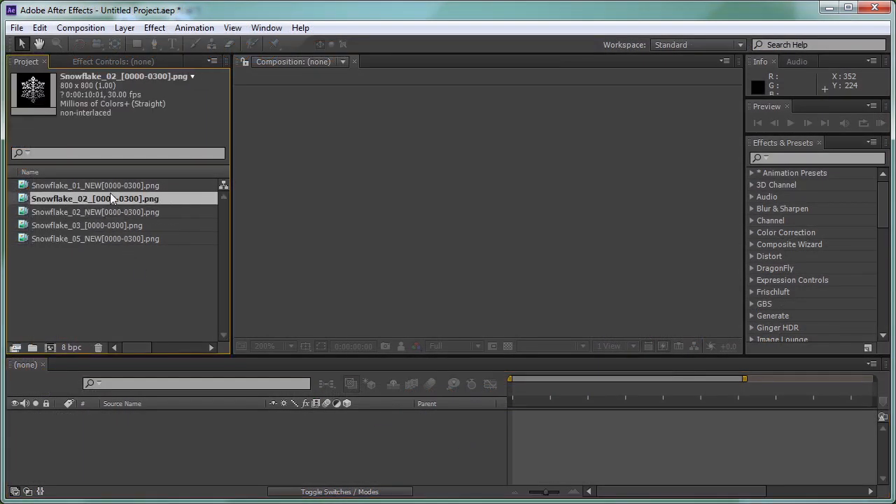
left_click(116, 187)
left_click(162, 253)
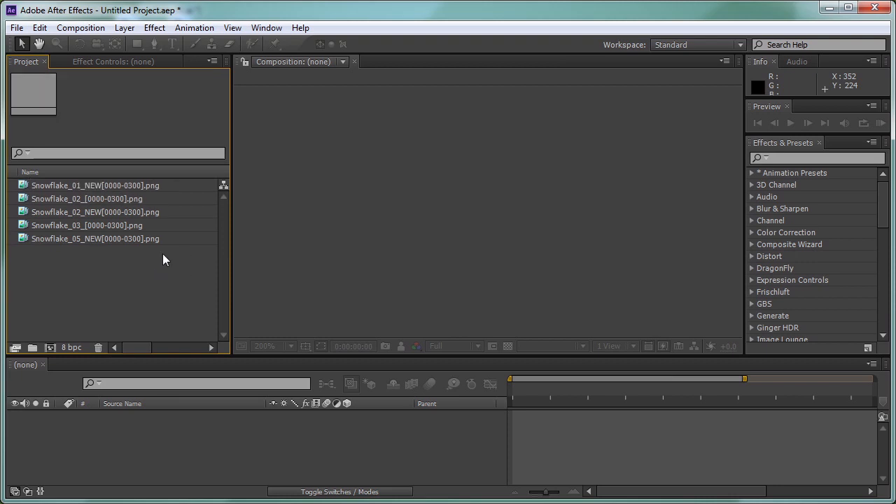
Step: Create a single composition from all five snowflake PNG sequences, with Sequence Layers enabled so they play one after another
left_click(105, 185)
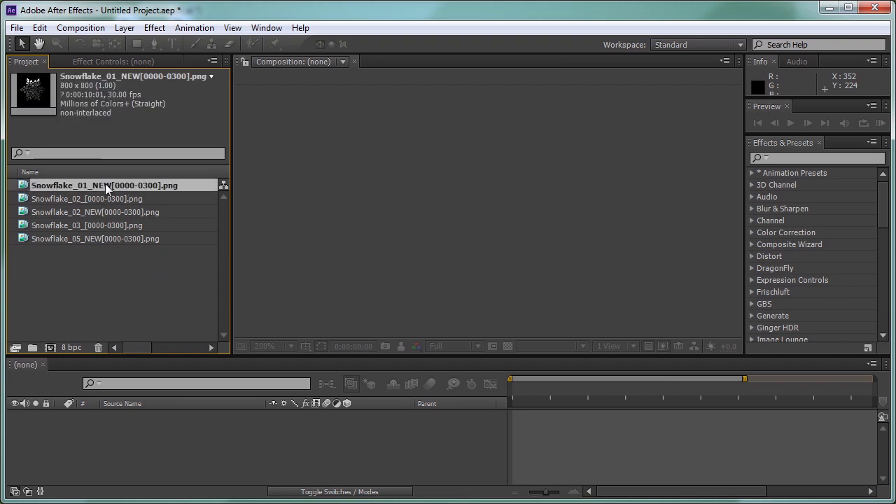
left_click(111, 238, "shift")
left_click_drag(122, 238, 50, 348)
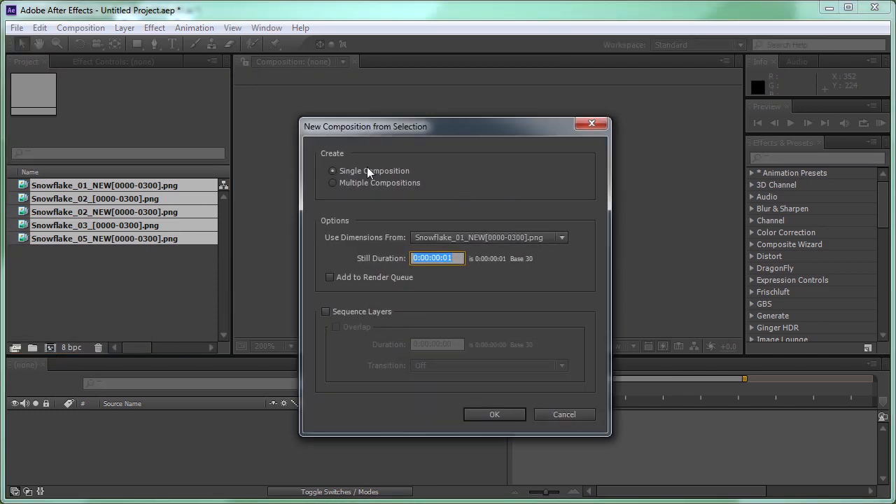
left_click(348, 312)
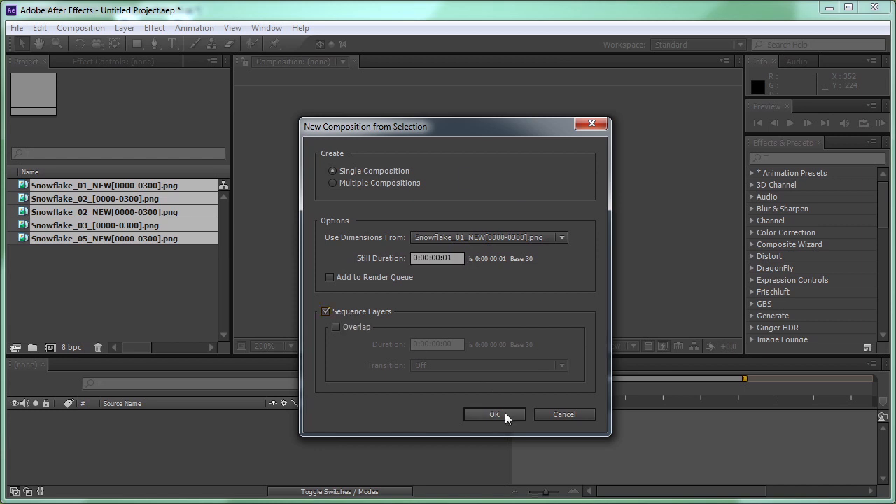
left_click(494, 414)
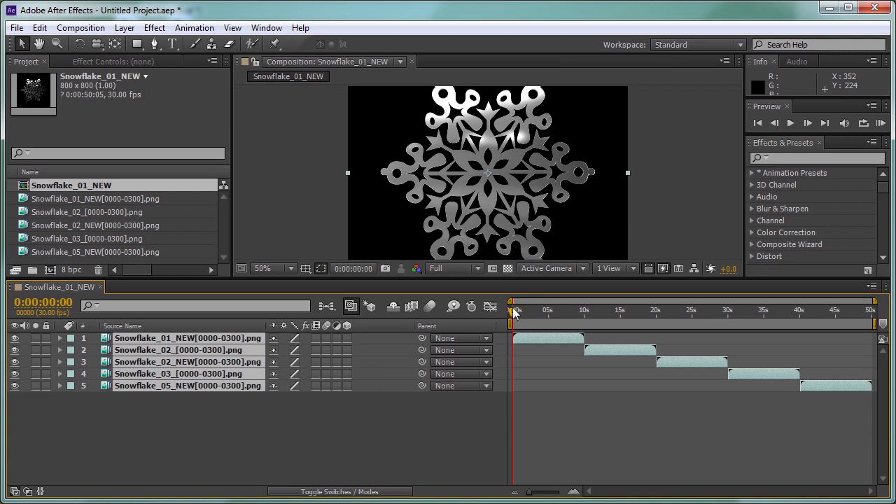
Step: Preview the start of the sequenced composition, rename it Snowflake Particle and enlarge its viewing area
left_click_drag(514, 310, 515, 340)
left_click(428, 428)
key("ctrl+k")
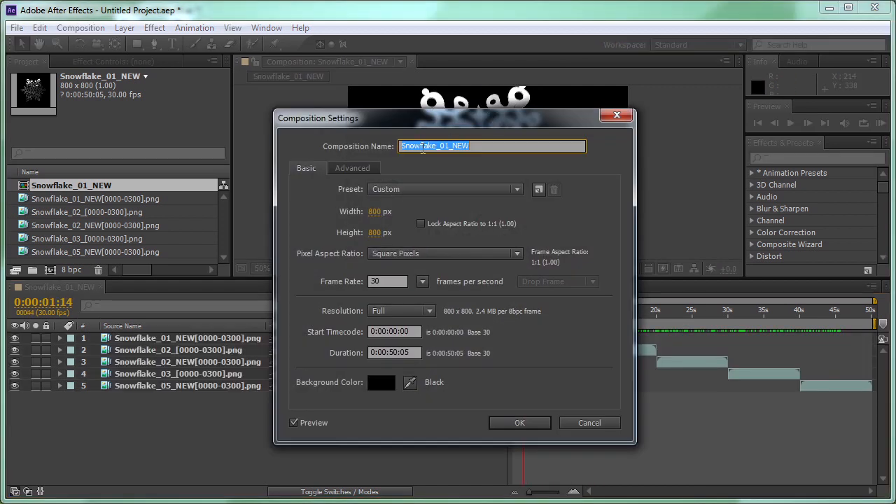
type("Sn")
left_click(518, 423)
left_click_drag(464, 278, 464, 324)
Step: Review the frame rate in the Snowflake Particle composition's settings and close them without changes
key("ctrl+k")
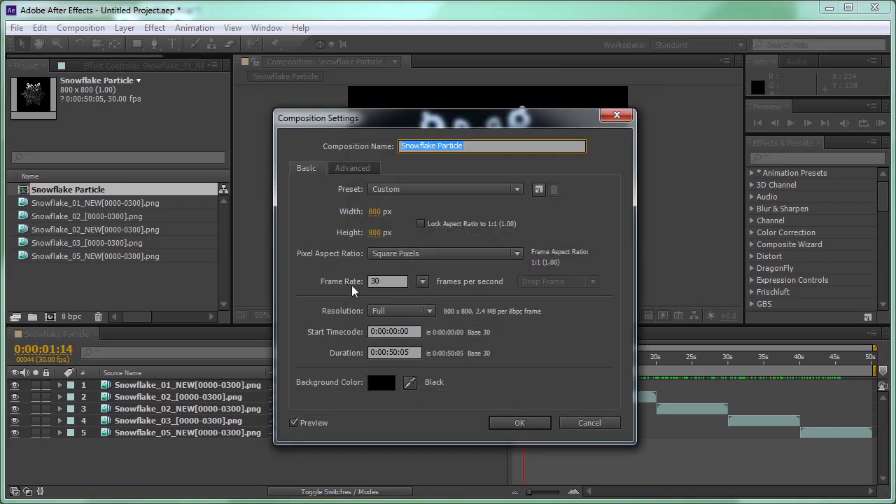
double_click(401, 281)
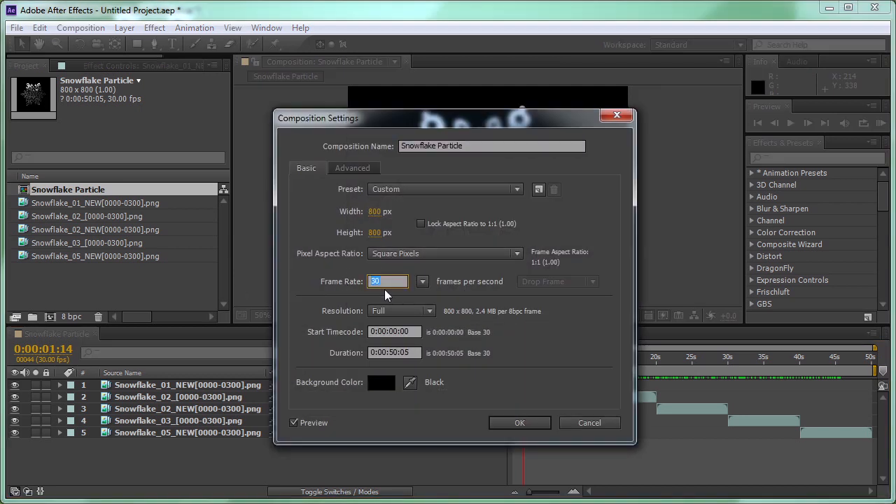
left_click(589, 422)
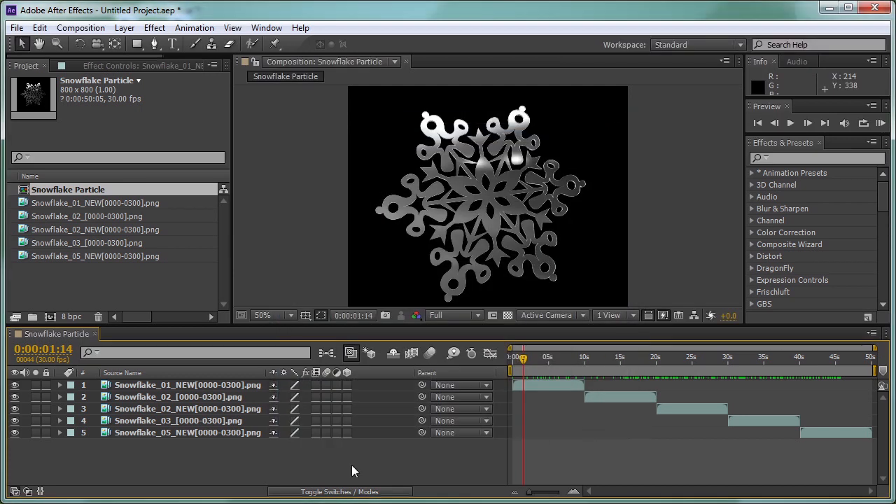
Step: Create a new 1920 x 1080 px composition at 30 fps with a duration of 0:00:60:00
key("ctrl+k")
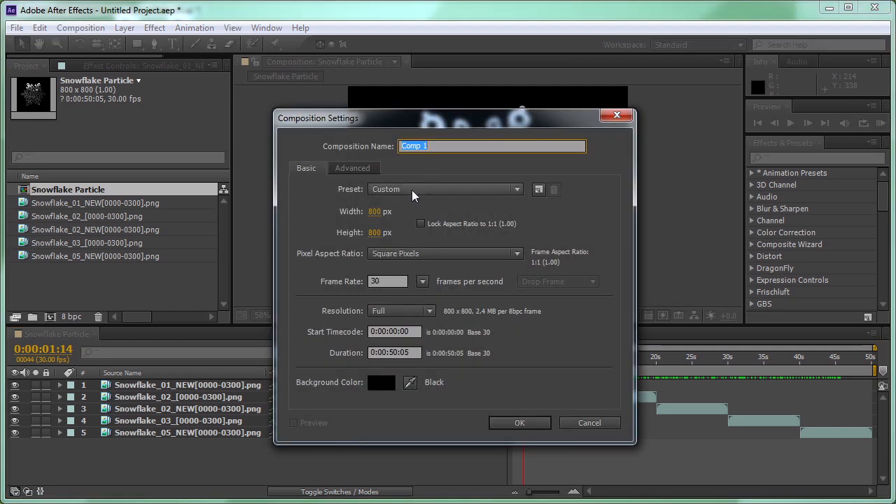
left_click(374, 213)
type("1920")
key("Tab")
type("1080")
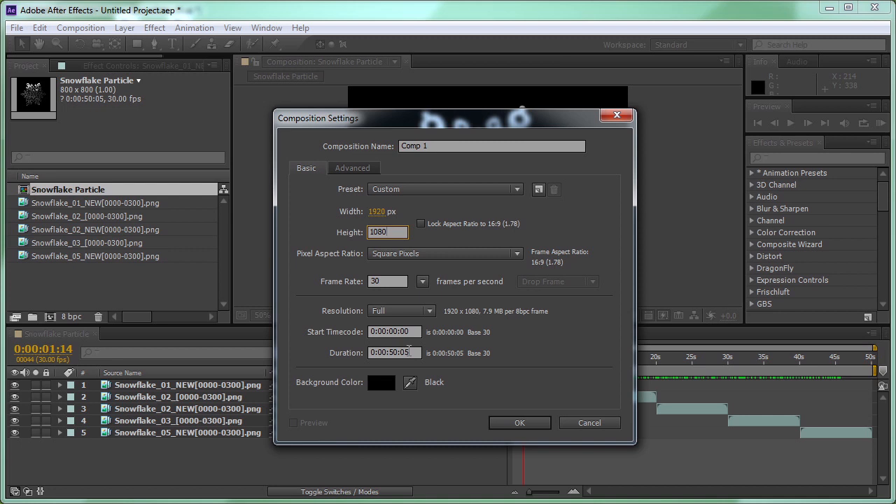
left_click(390, 353)
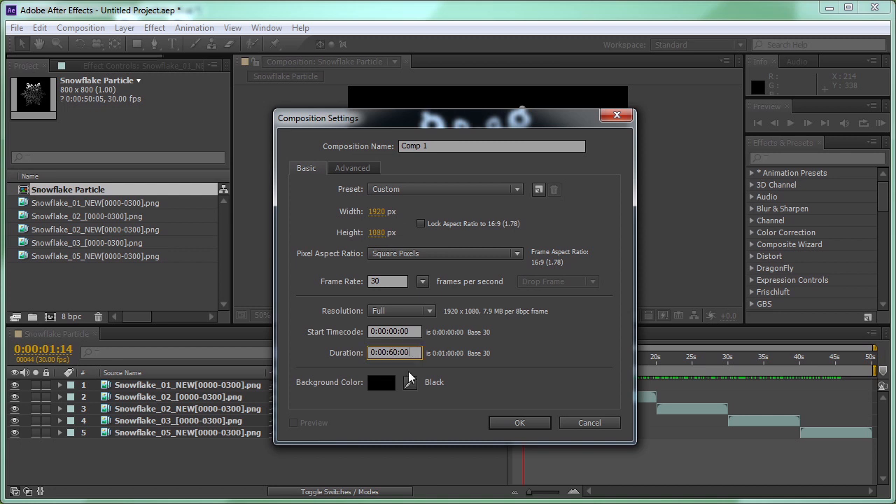
left_click(522, 422)
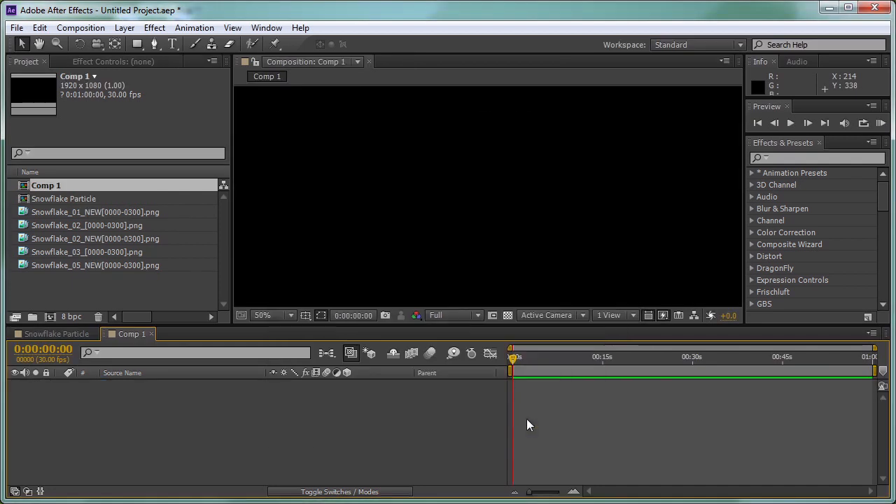
Step: Add a black 1920 x 1080 px solid named BG to the empty Comp 1 composition
left_click(63, 334)
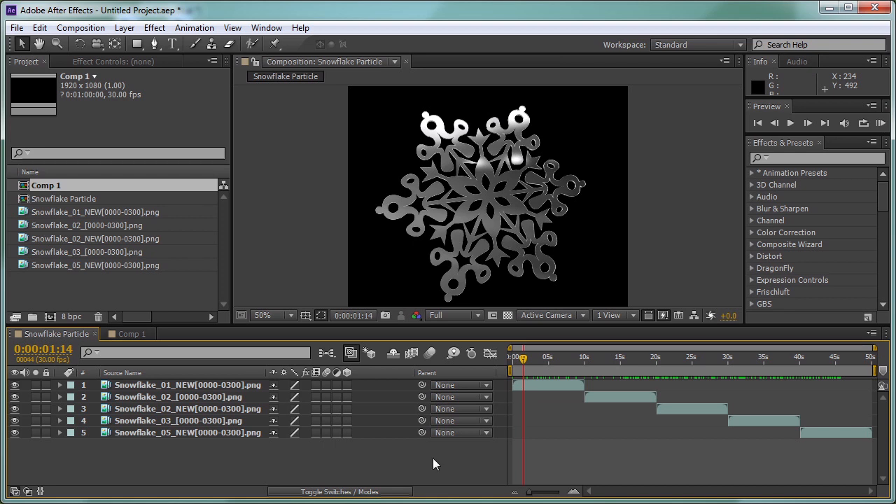
left_click(131, 333)
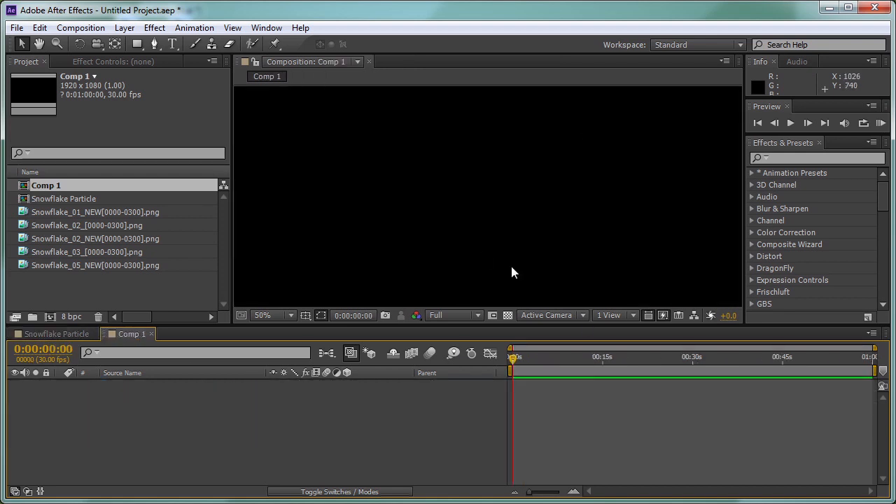
left_click(268, 321)
left_click(287, 331)
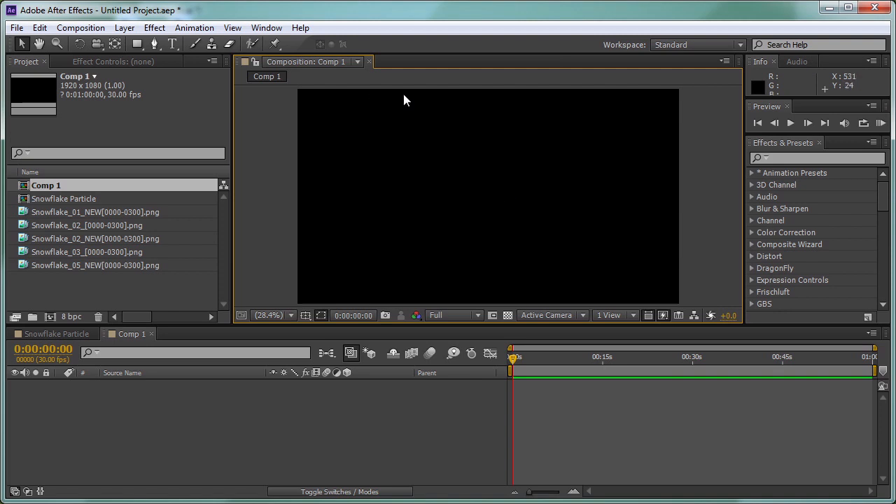
left_click(272, 406)
key("ctrl+y")
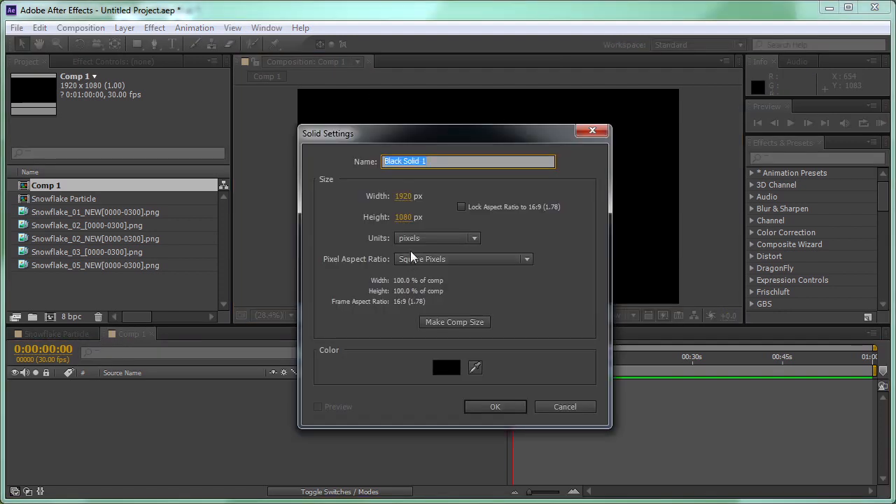
type("BG")
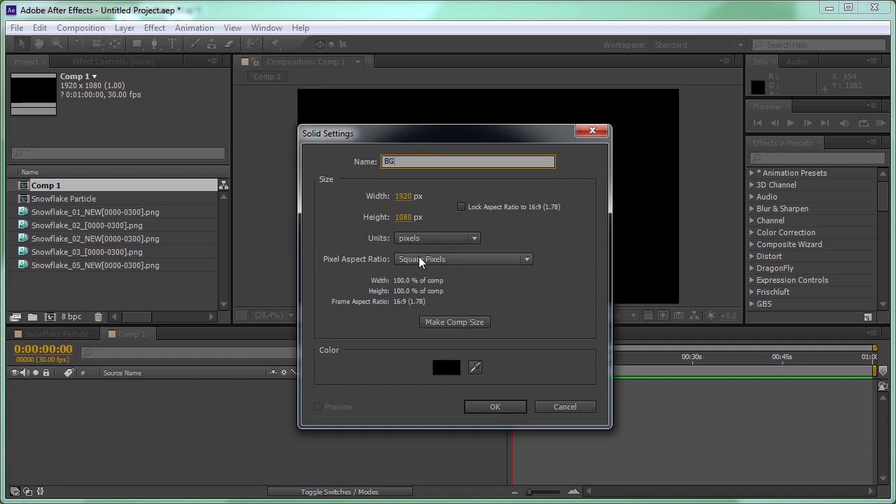
left_click(494, 407)
Step: Apply a Ramp effect to the BG solid, set its shape to Radial Ramp and its start point to 960, 540
left_click(154, 28)
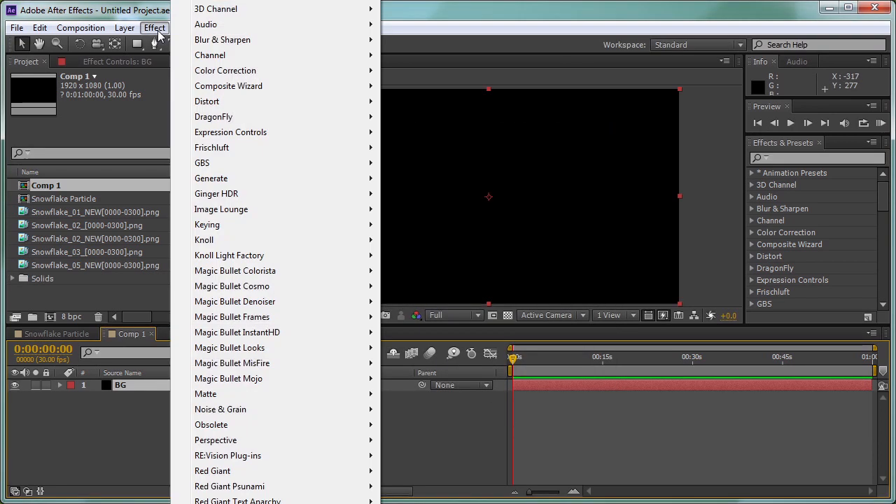
mouse_move(248, 179)
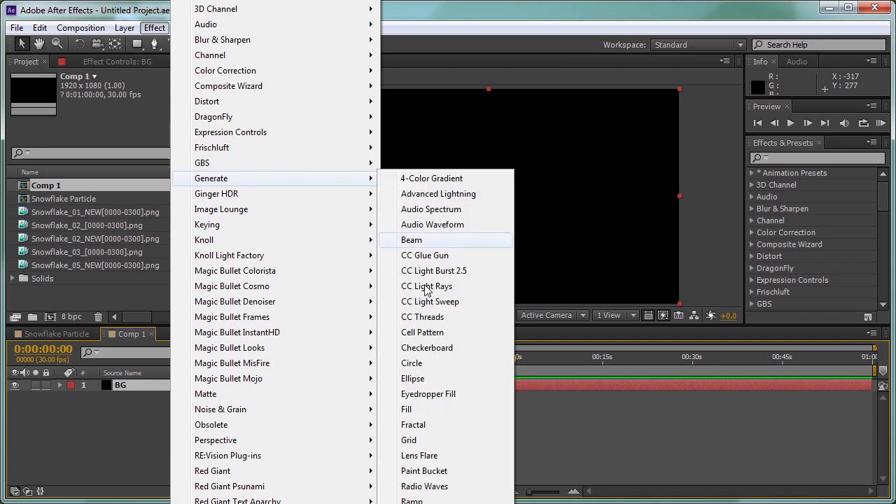
left_click(413, 500)
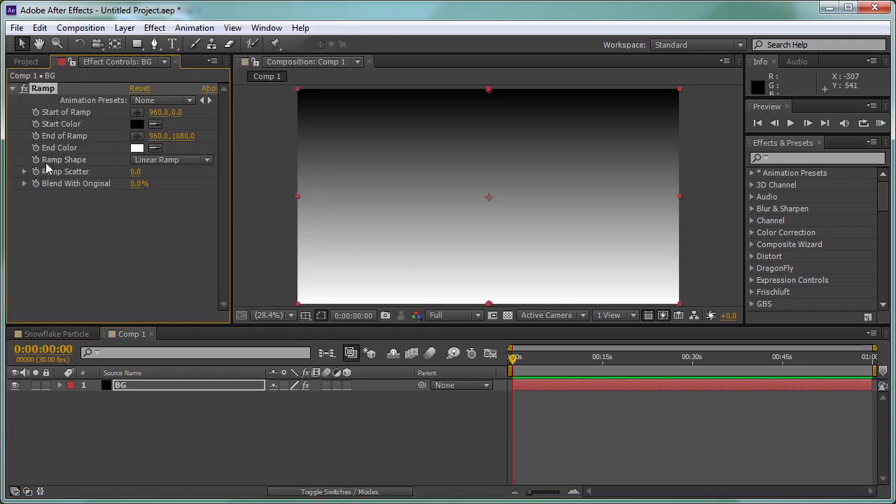
left_click(164, 161)
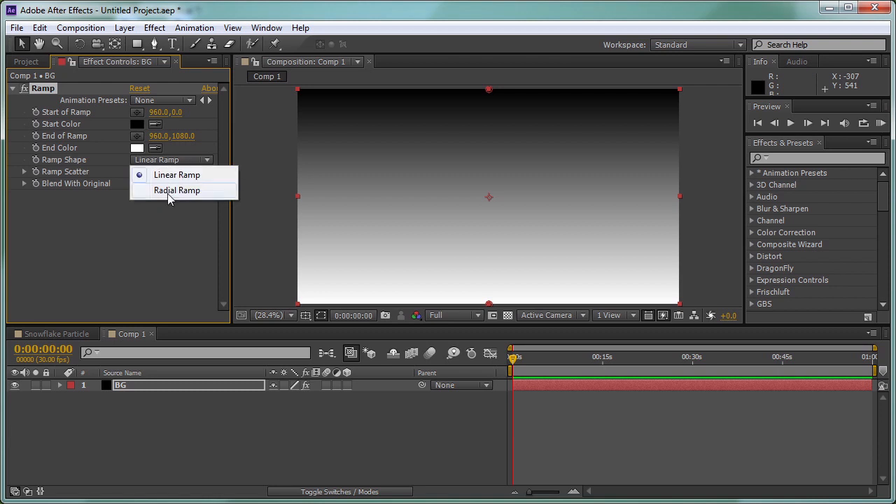
left_click(178, 192)
left_click(178, 113)
key("Return")
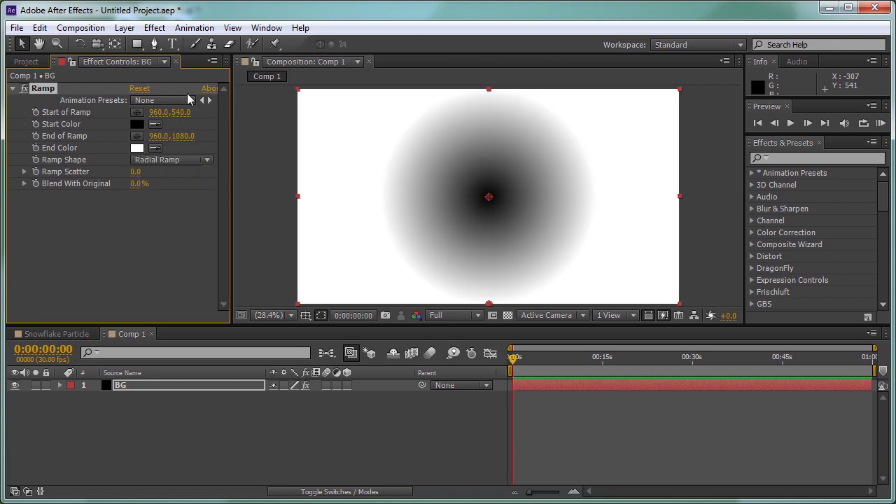
Step: Set the ramp's end color to black and its start color to a dark blue
left_click(154, 149)
left_click(137, 124)
left_click_drag(181, 136, 210, 137)
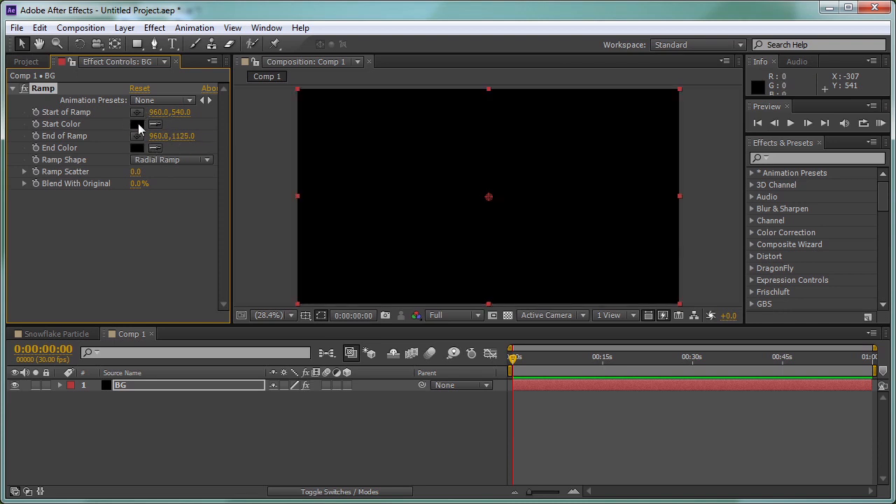
left_click(137, 124)
left_click_drag(488, 306, 490, 278)
mouse_move(391, 365)
left_mouse_down()
mouse_move(429, 324)
mouse_move(459, 328)
left_mouse_up()
left_click_drag(493, 272, 493, 269)
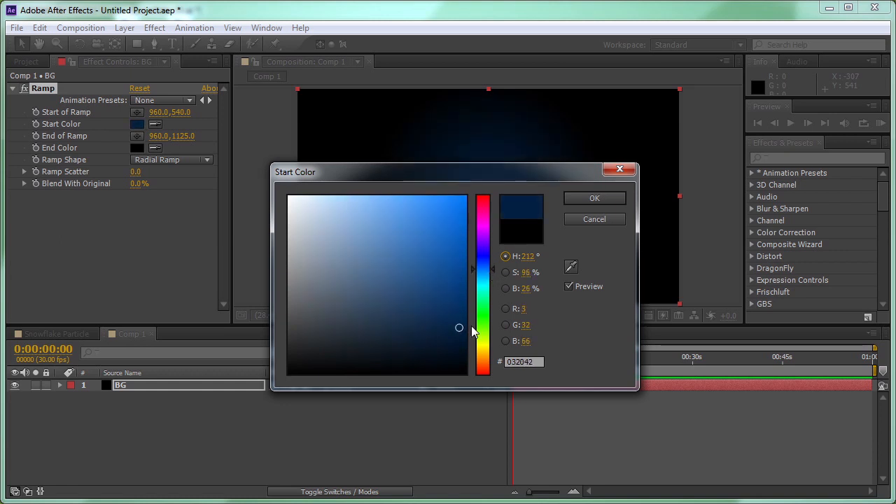
left_click_drag(460, 329, 462, 319)
left_click(588, 199)
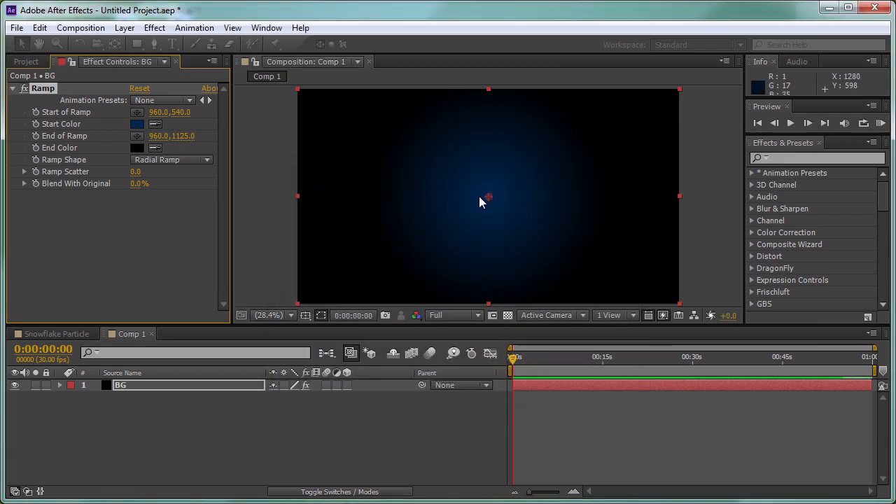
Step: Widen the radial ramp by trying an end point of 960, 2000 and settling on about 960, 1789
left_click_drag(179, 136, 647, 134)
left_click(184, 137)
type("2000")
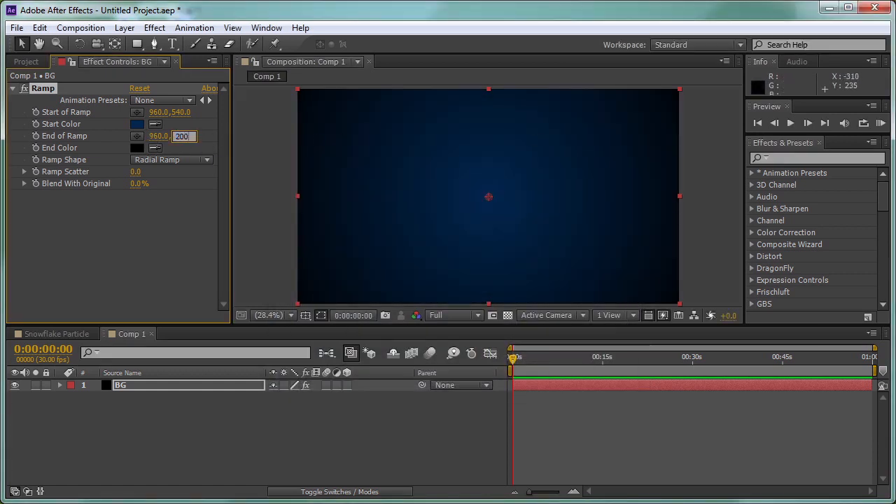
key("Return")
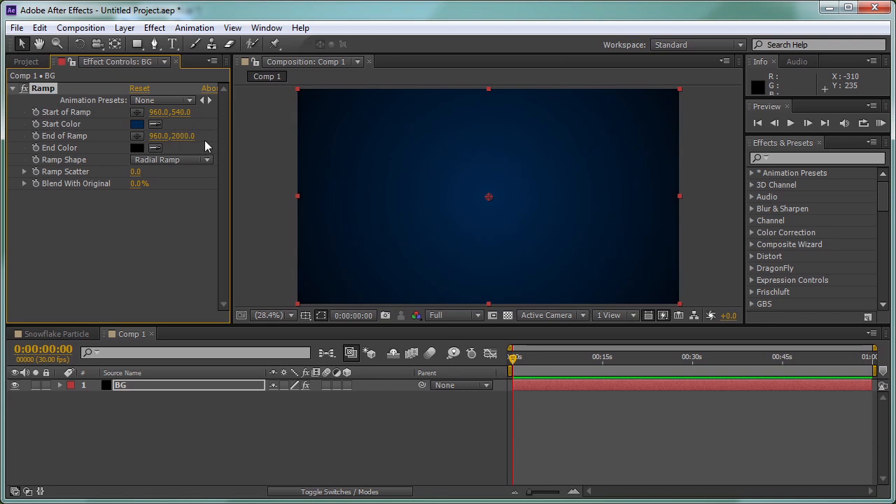
left_click_drag(184, 137, 229, 143)
left_click_drag(1, 146, 264, 152)
left_click_drag(21, 154, 76, 149)
left_click(261, 417)
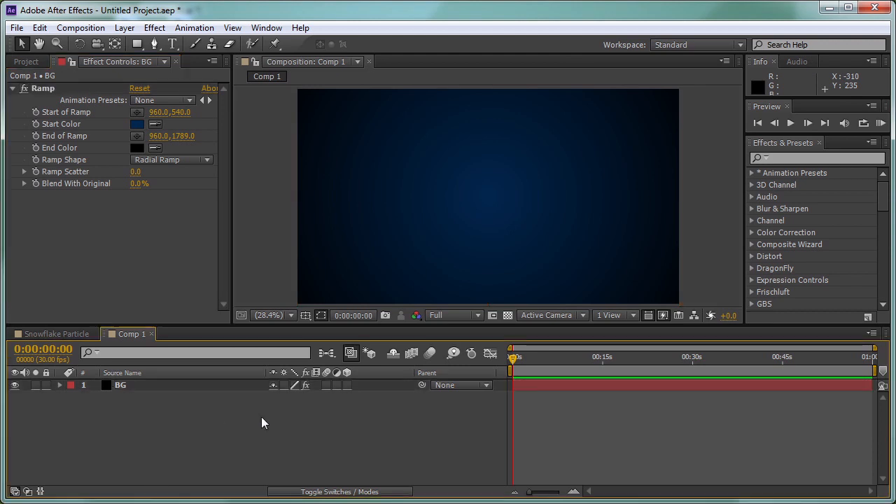
Step: Place the Snowflake Particle composition below the BG layer in Comp 1 and hide it
left_click(32, 62)
left_click(46, 199)
left_click_drag(44, 199, 168, 408)
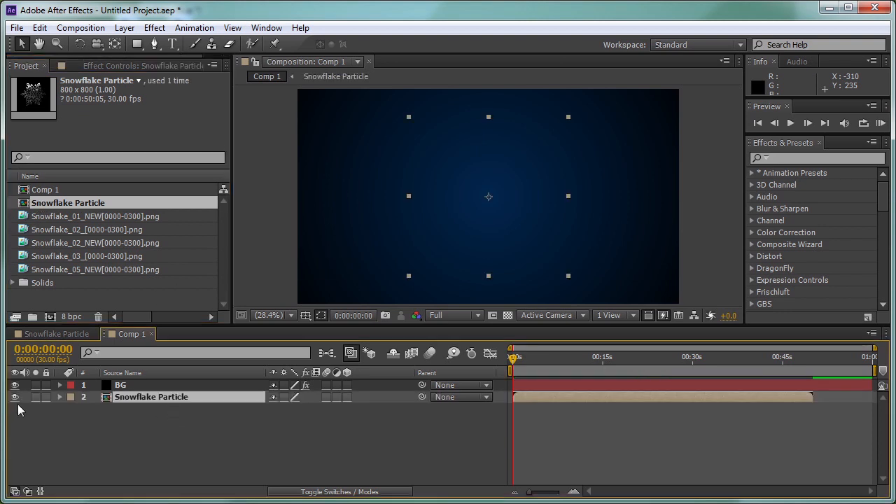
left_click(15, 397)
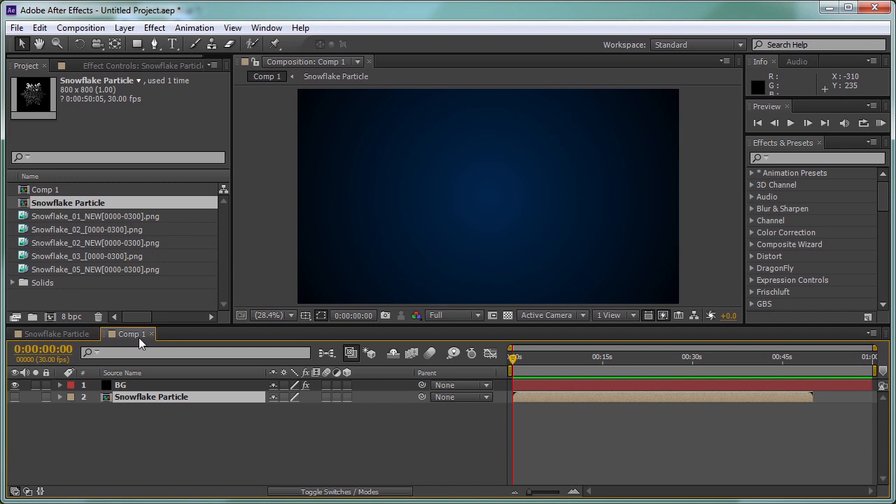
Step: Rename the Comp 1 composition as Main
left_click(229, 447)
key("ctrl+k")
type("Main")
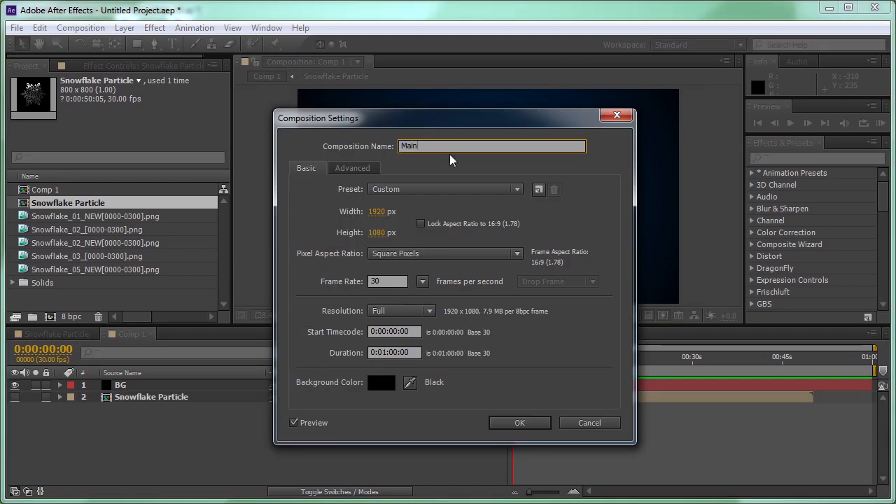
left_click(516, 423)
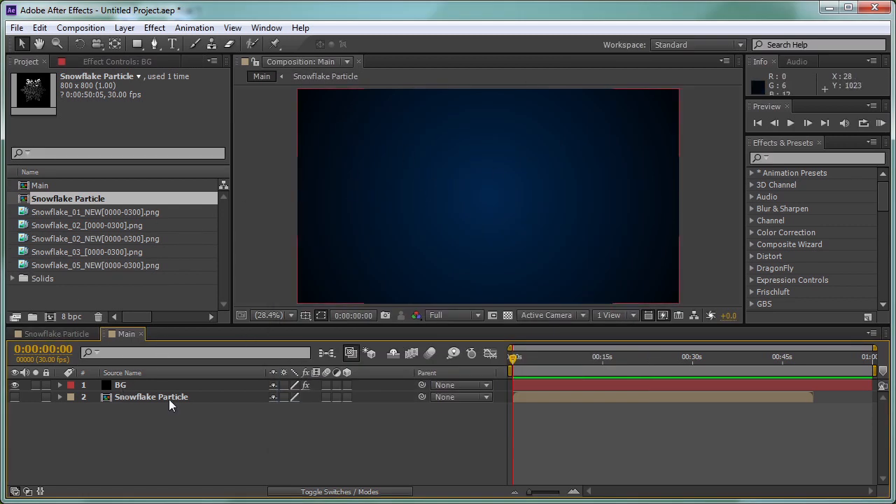
Step: Add a black 1920 x 1080 px solid named 3D Snowflakes to the Main composition
key("ctrl+y")
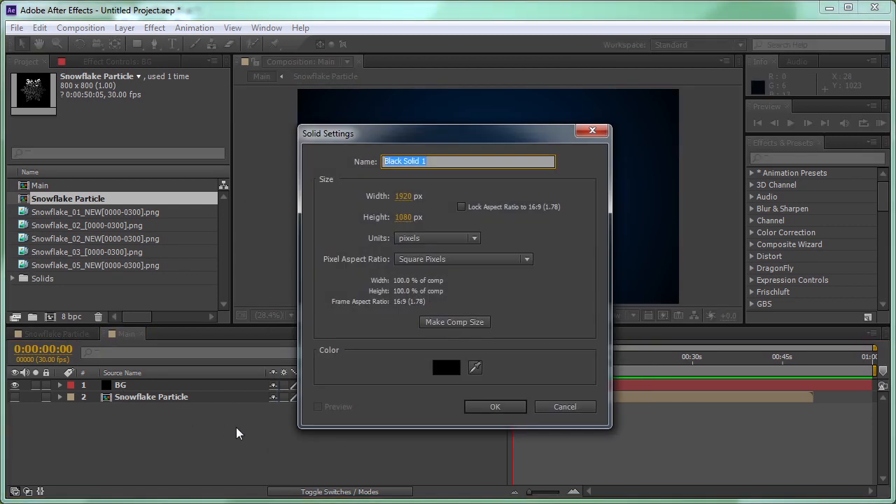
type("3D Snowflakes")
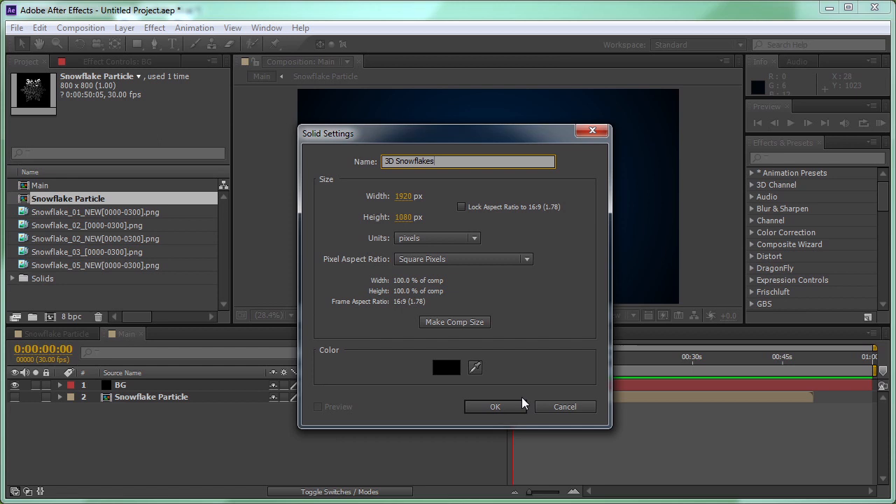
left_click(523, 404)
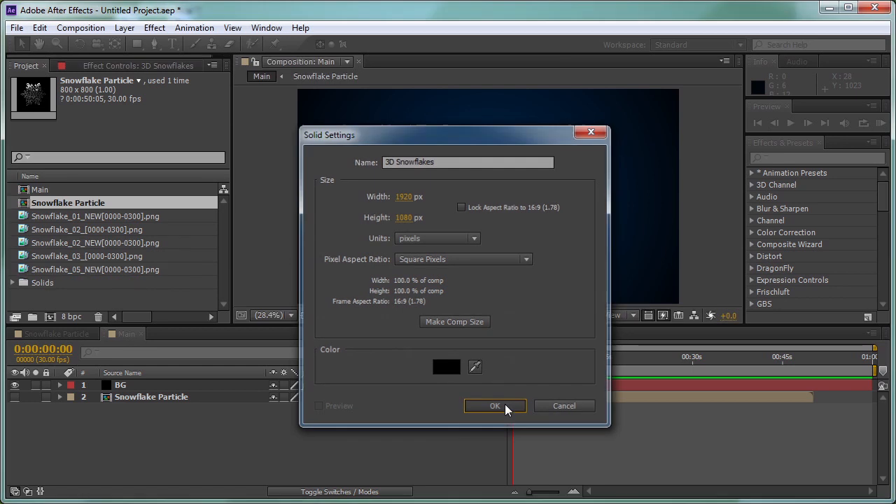
Step: Apply the Particular effect to the 3D Snowflakes layer and move the current time to 0:00:22:19
left_click(155, 28)
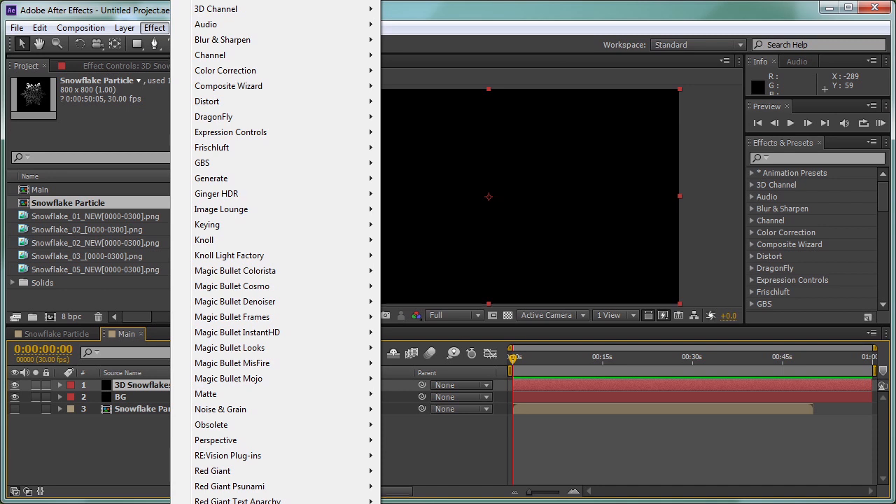
left_click(420, 503)
left_click_drag(545, 362, 647, 363)
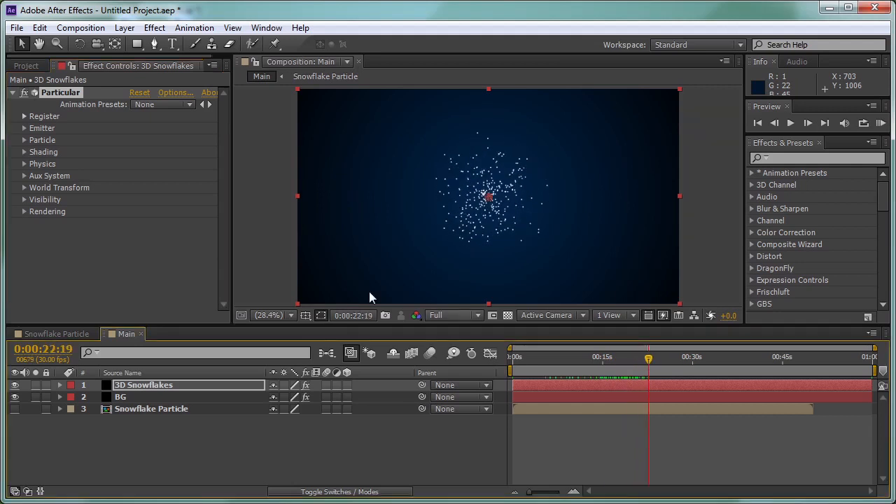
Step: Change Particular's Emitter Type to Box
left_click(25, 129)
scroll(27, 131, "down", 1)
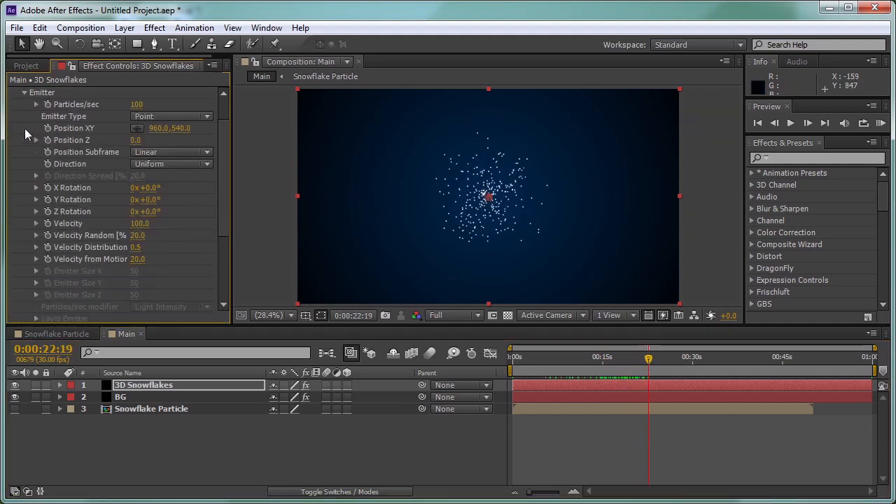
left_click_drag(223, 135, 229, 128)
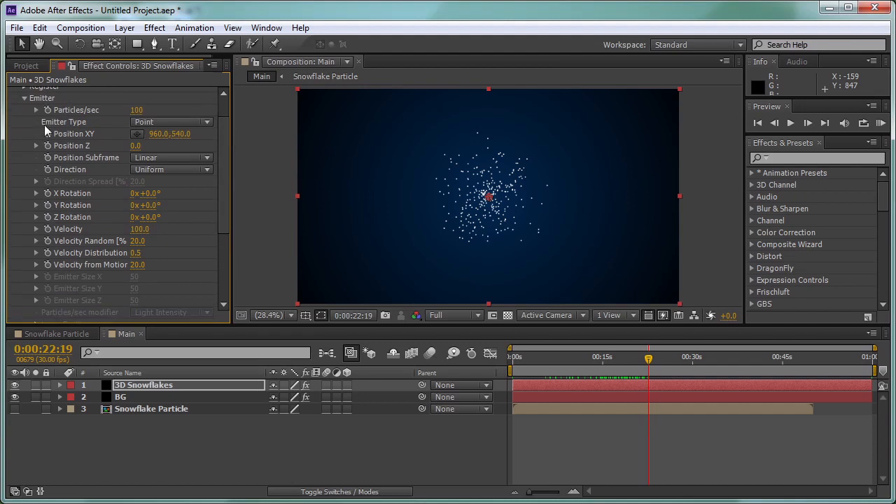
left_click(155, 121)
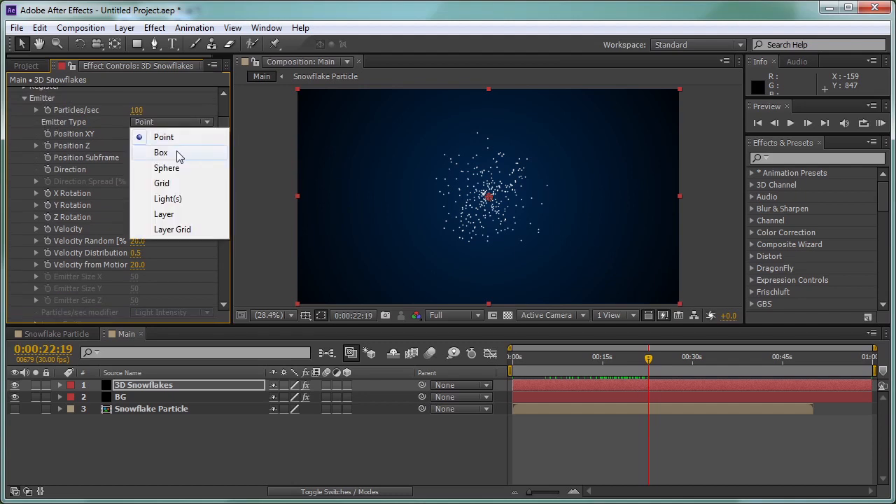
left_click(183, 151)
Step: Enlarge the box emitter by setting both Emitter Size X and Emitter Size Z to 2500
left_click_drag(135, 277, 390, 268)
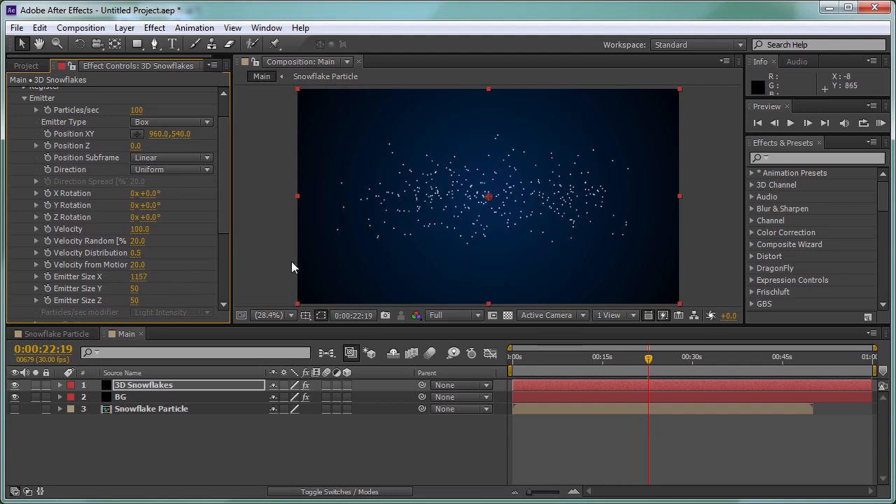
left_click(133, 277)
type("2500")
key("Return")
left_click(133, 301)
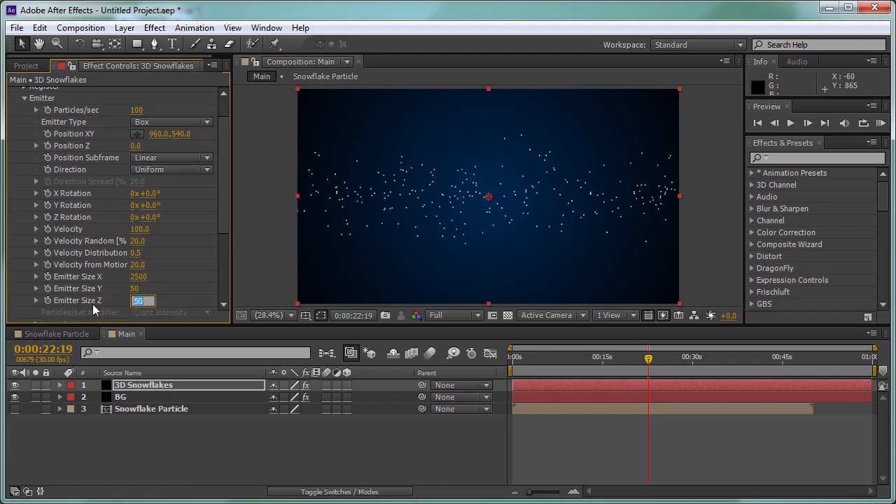
type("2500")
key("Return")
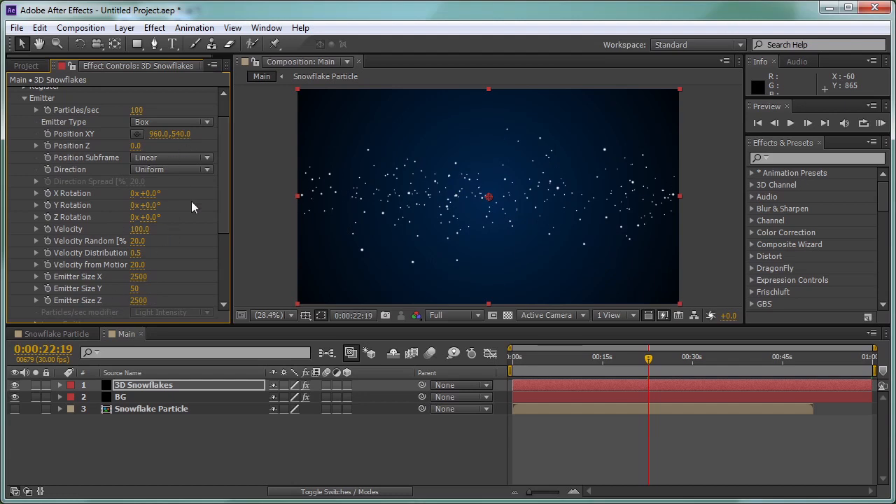
Step: Slow the emitted particles by trying a velocity of 50 and settling on 20, checking them at other times
left_click_drag(223, 179, 225, 218)
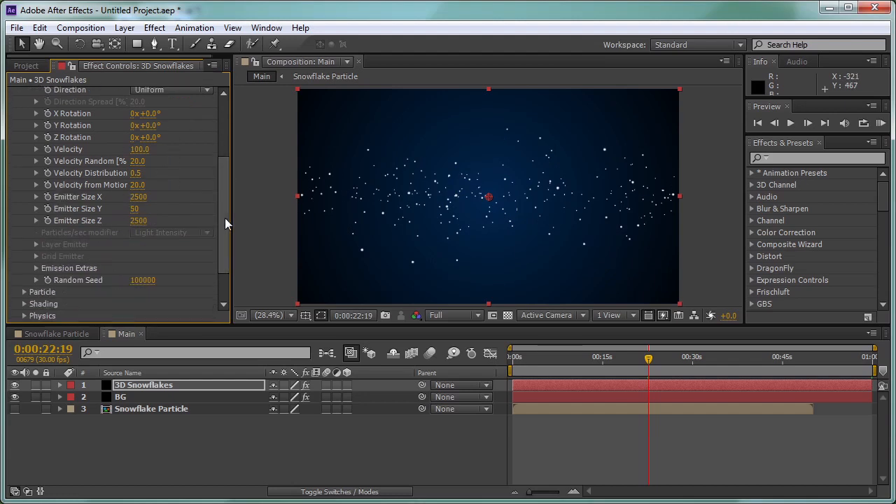
left_click(142, 150)
type("50")
key("Return")
left_click_drag(654, 360, 707, 359)
left_click(138, 149)
type("20")
key("Return")
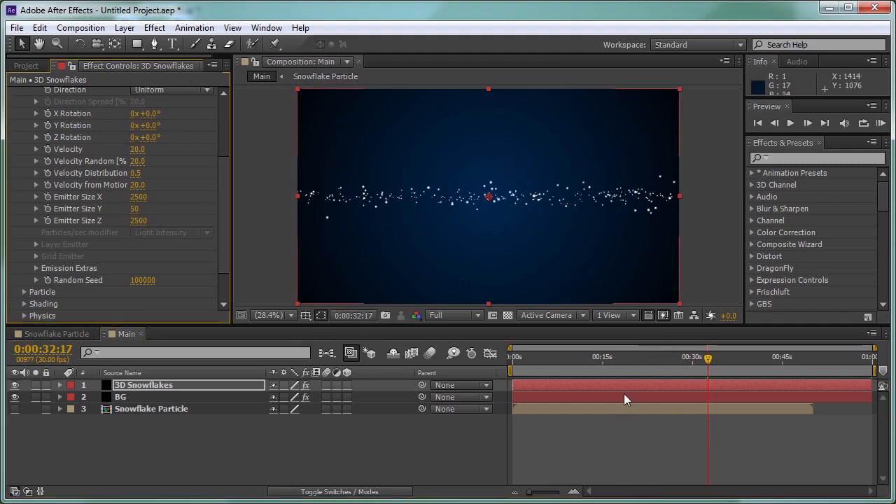
left_click_drag(575, 357, 599, 358)
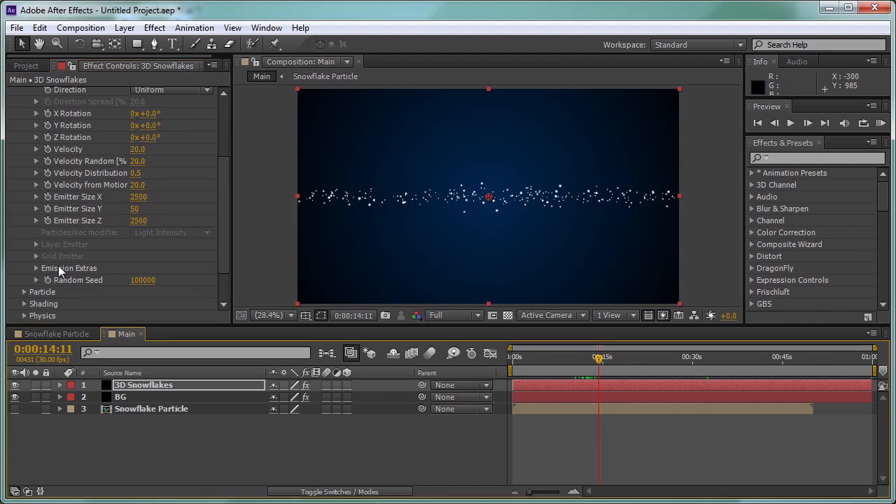
Step: Set the Physics gravity to 20 and check the falling particles up to 0:00:22:19
scroll(223, 234, "down", 2)
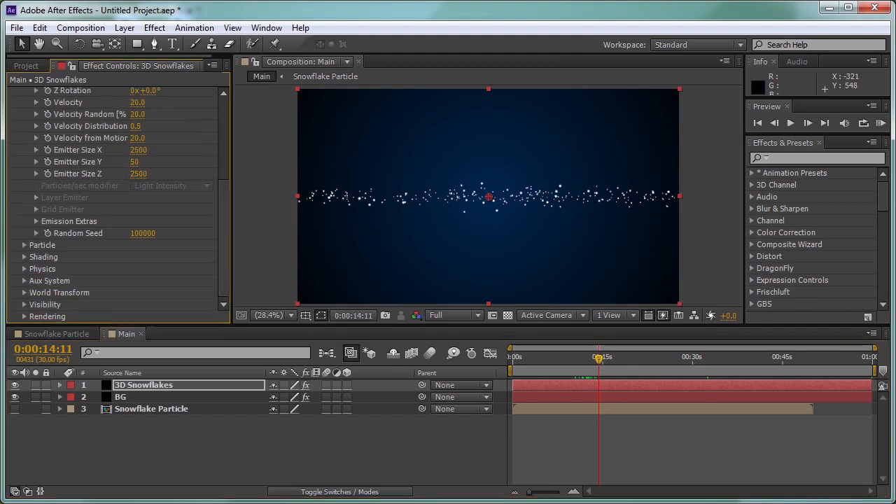
left_click(26, 269)
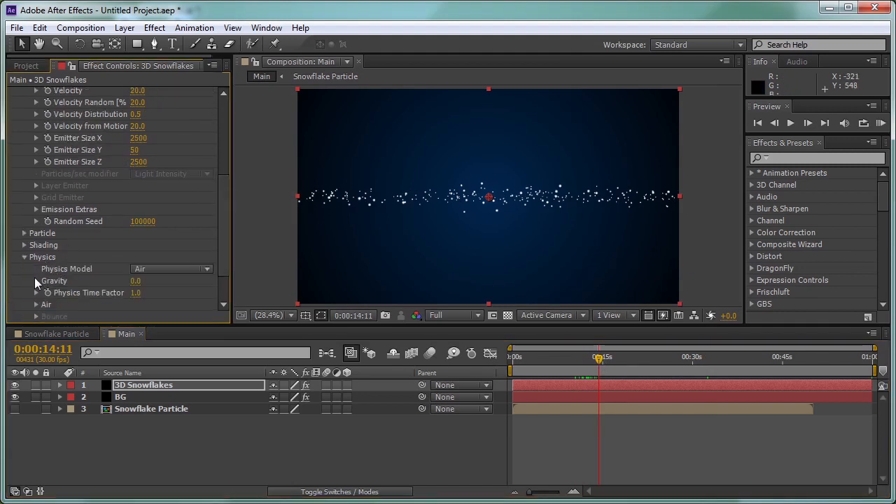
left_click(135, 280)
type("20")
key("Return")
left_click_drag(606, 364, 648, 361)
Step: Set the particle life to 12 seconds
left_click_drag(220, 238, 212, 159)
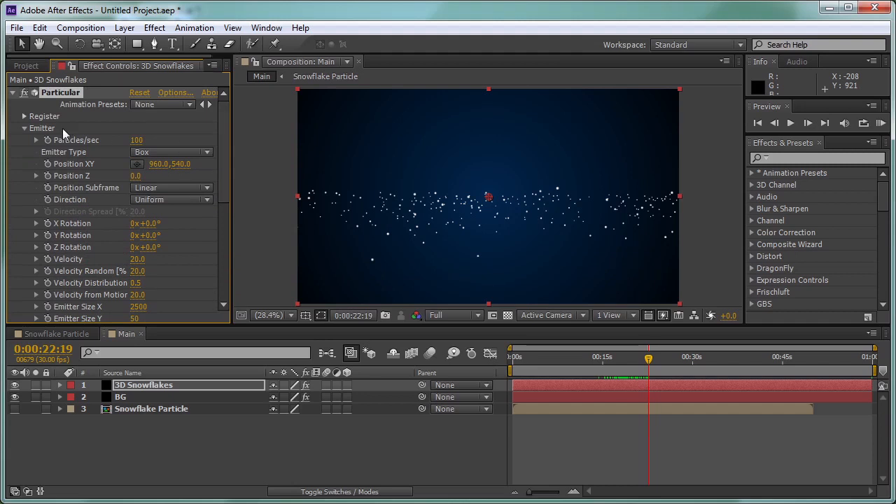
scroll(120, 212, "down", 5)
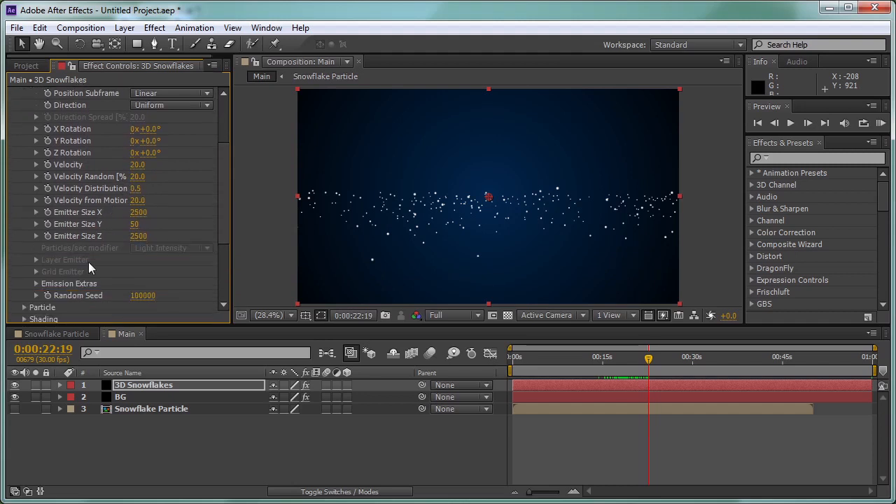
left_click(36, 308)
scroll(39, 306, "down", 10)
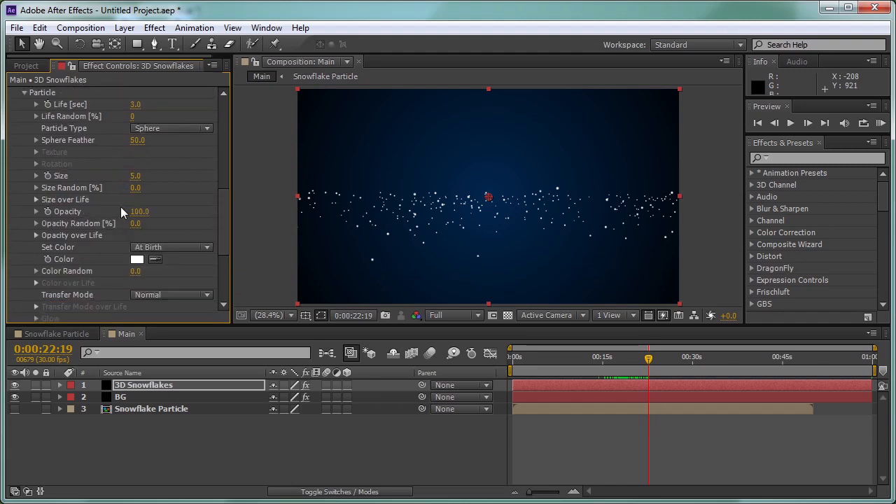
left_click(138, 105)
key("Return")
Step: Apply the linearly decreasing Size over Life preset to the particles and check the result up to 0:00:33:05
left_click(35, 200)
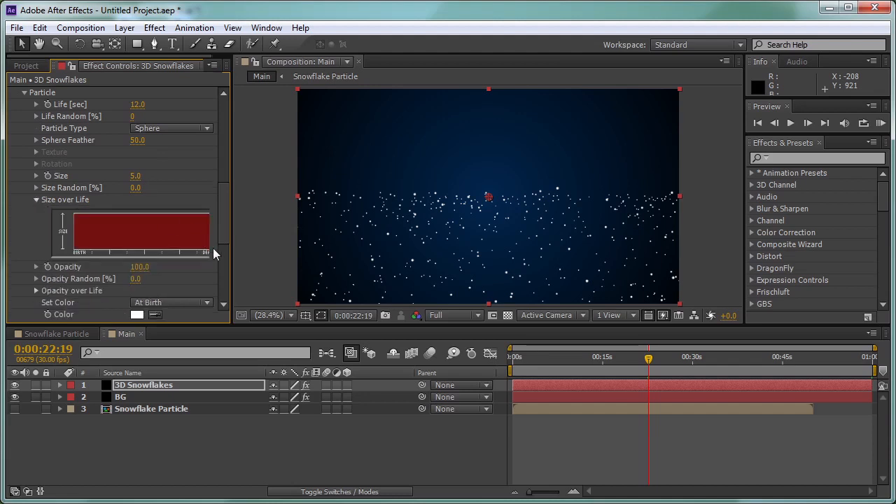
left_click_drag(233, 171, 286, 171)
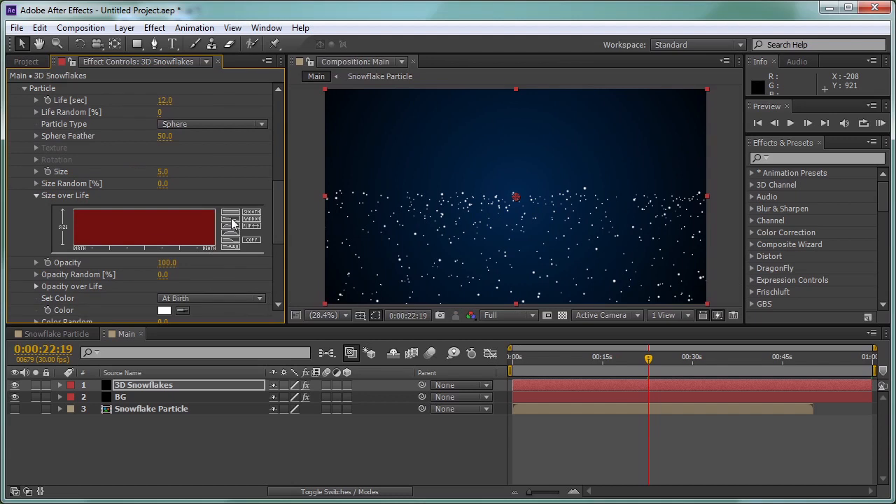
left_click(231, 219)
left_click_drag(539, 356, 711, 360)
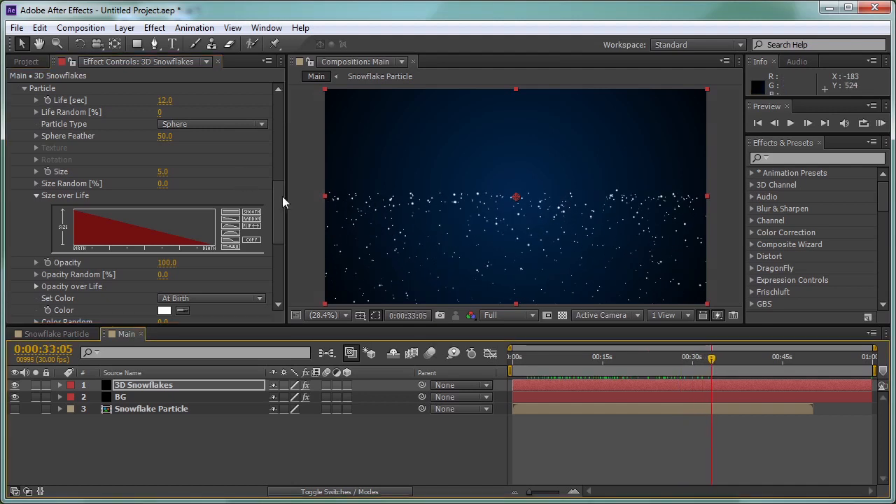
Step: Raise the emitter above the frame by setting its Position XY to 960, -250
left_click_drag(280, 199, 280, 107)
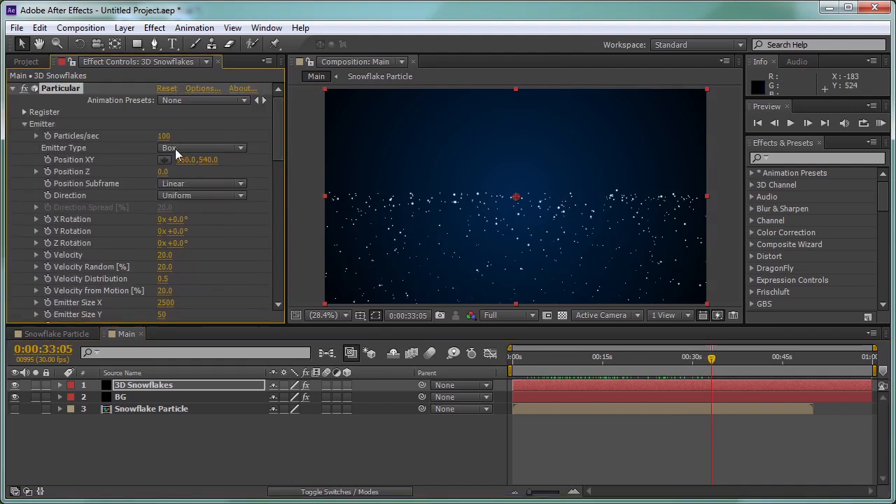
left_click_drag(212, 160, 169, 160)
left_click(210, 159)
key("Return")
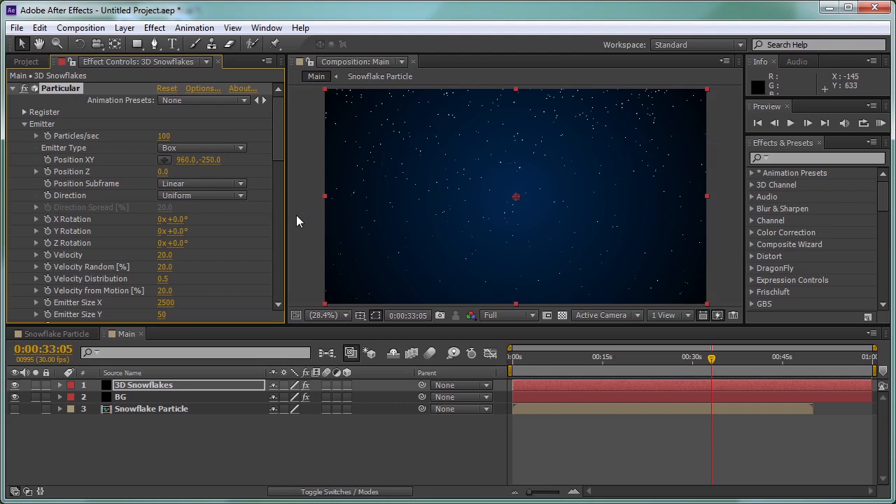
Step: Set the particle life to 20 seconds and check the snowfall up to 0:00:11:17
left_click_drag(276, 138, 277, 209)
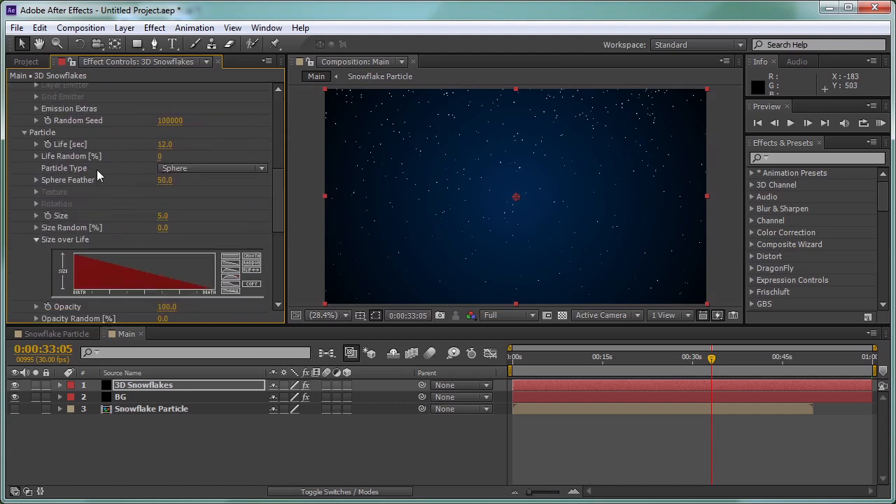
left_click(165, 144)
type("20")
key("Return")
left_click_drag(513, 359, 582, 363)
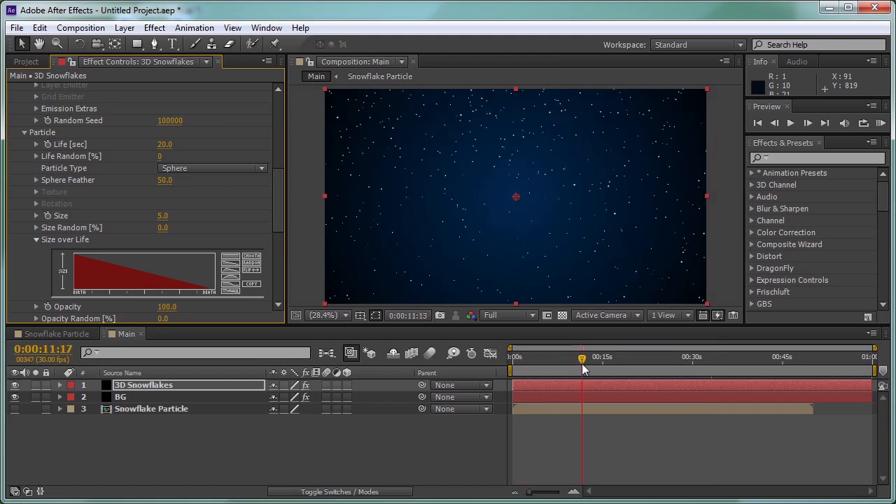
Step: Set Pre Run in the Emission Extras to 100 and preview the animation up to 0:00:15:16
left_click(36, 109)
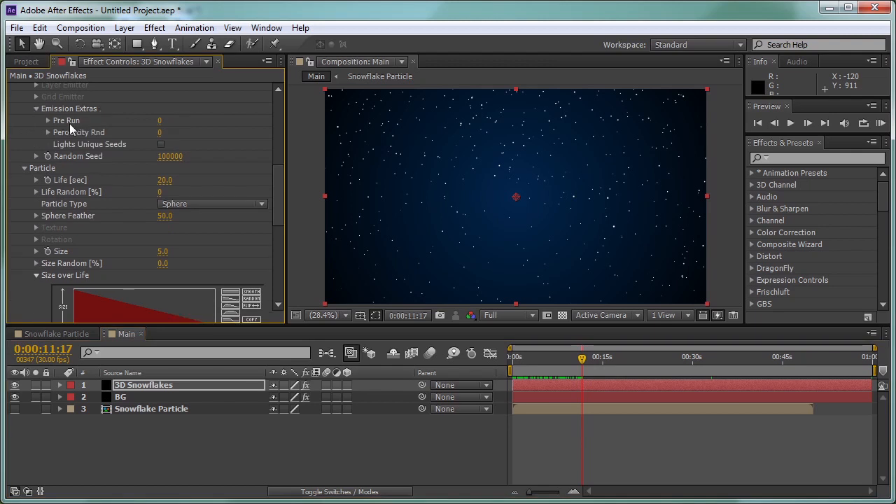
left_click_drag(160, 123, 290, 116)
left_click_drag(576, 371, 606, 361)
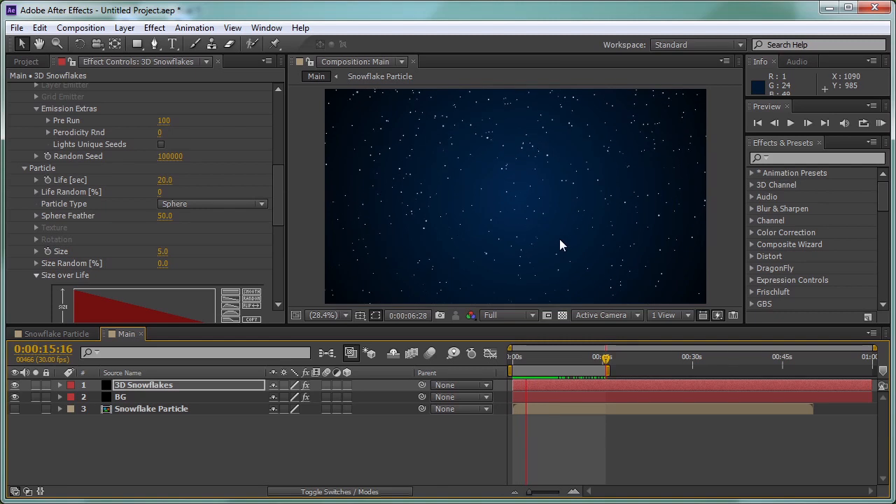
key("space")
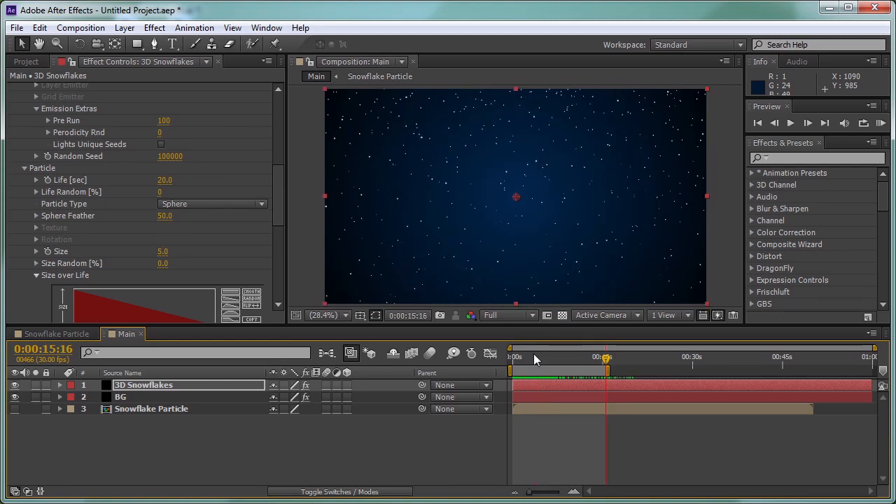
Step: Set the Physics gravity to 10 after trying 15 and 20
left_click_drag(279, 183, 276, 256)
left_click(162, 236)
type("15")
key("BackSpace")
key("BackSpace")
type("20")
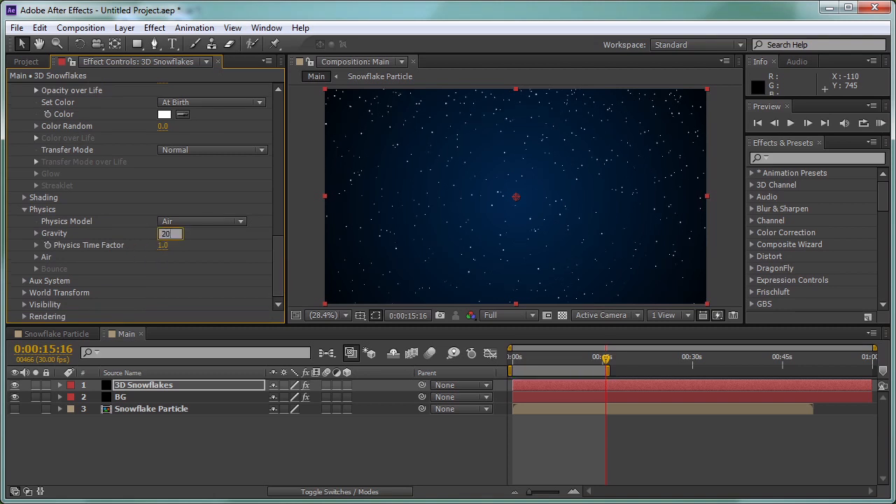
type("10")
key("Return")
Step: Reduce the emission rate to 25 particles per second
scroll(264, 212, "up", 15)
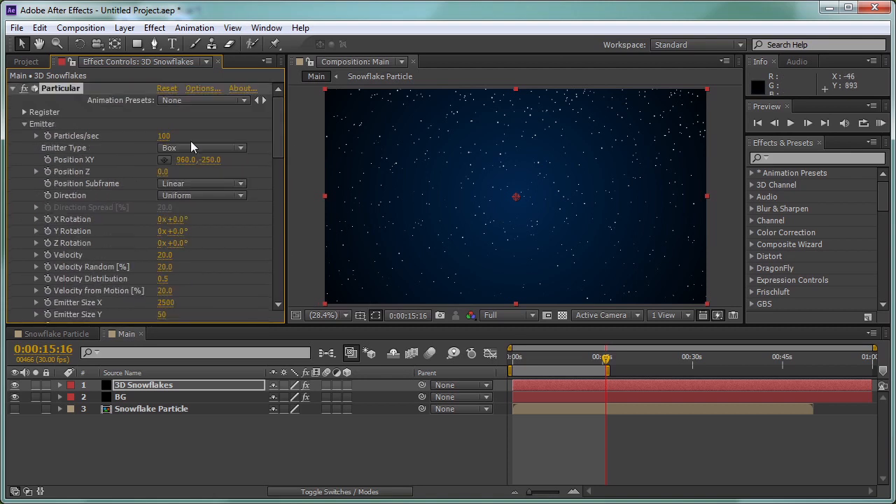
left_click(163, 137)
type("25")
key("Return")
Step: Change the particle type to Sprite
scroll(249, 207, "down", 10)
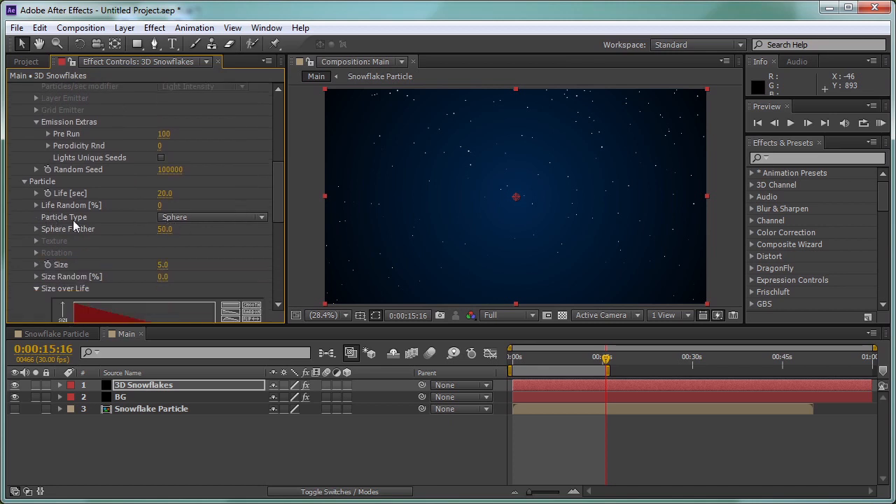
left_click(185, 218)
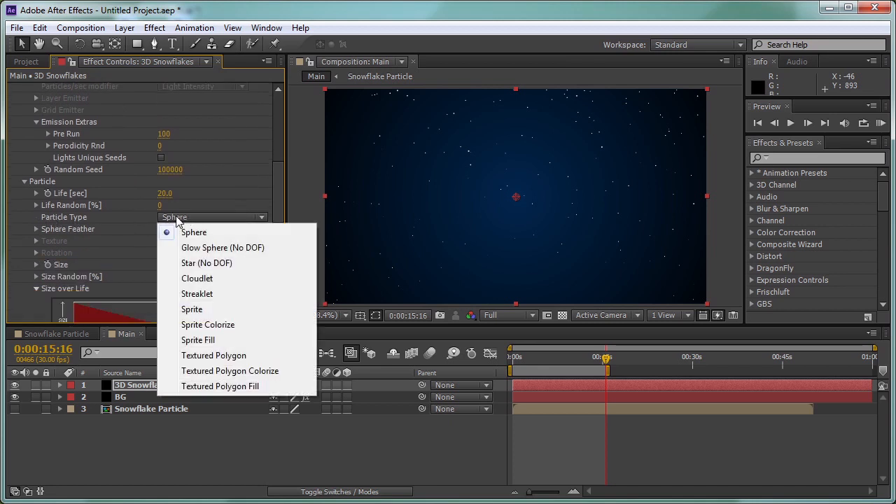
left_click(221, 310)
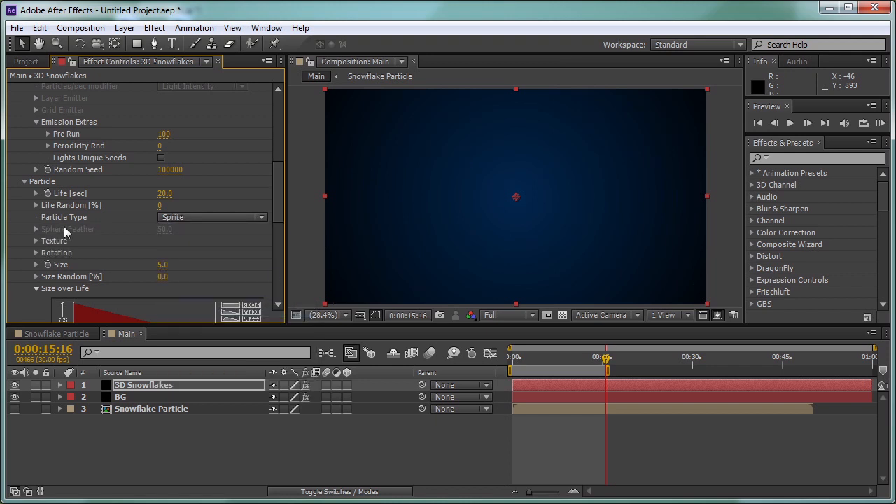
Step: Use the Snowflake Particle layer as the sprite texture, accept the large layer size, and check the frame at 0:00:07:14
left_click(37, 240)
left_click(185, 255)
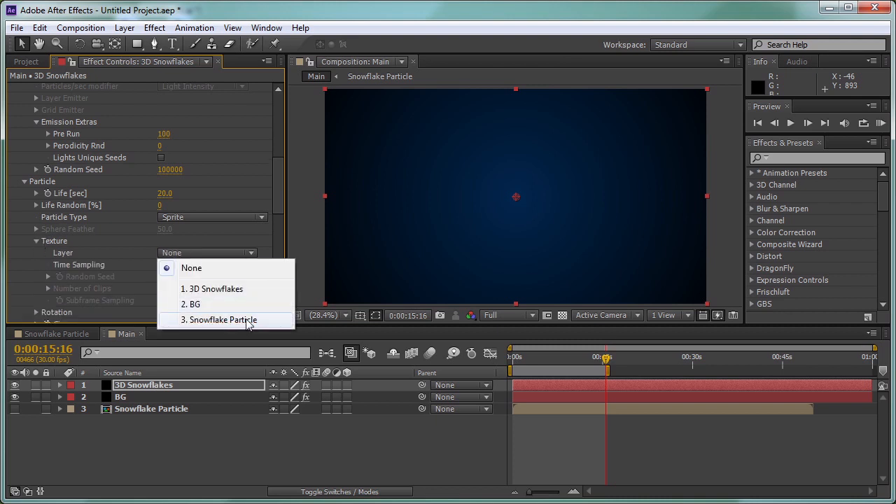
left_click(246, 321)
left_click_drag(431, 239, 461, 184)
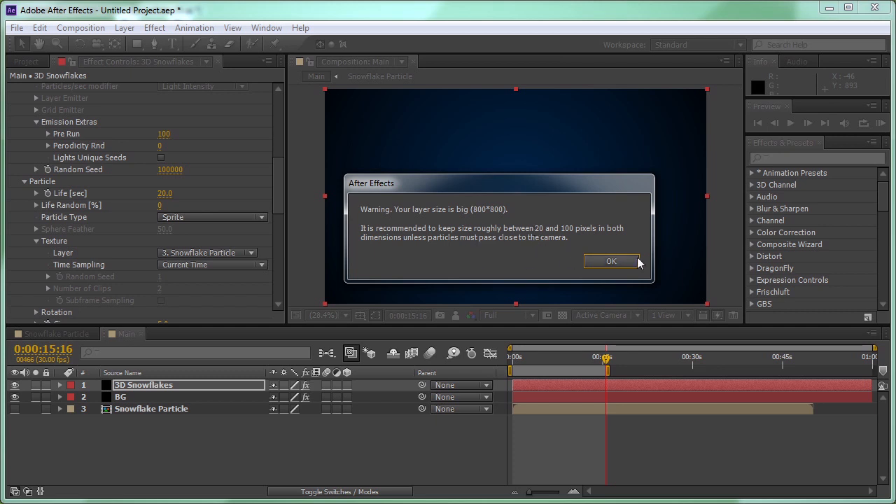
left_click(610, 261)
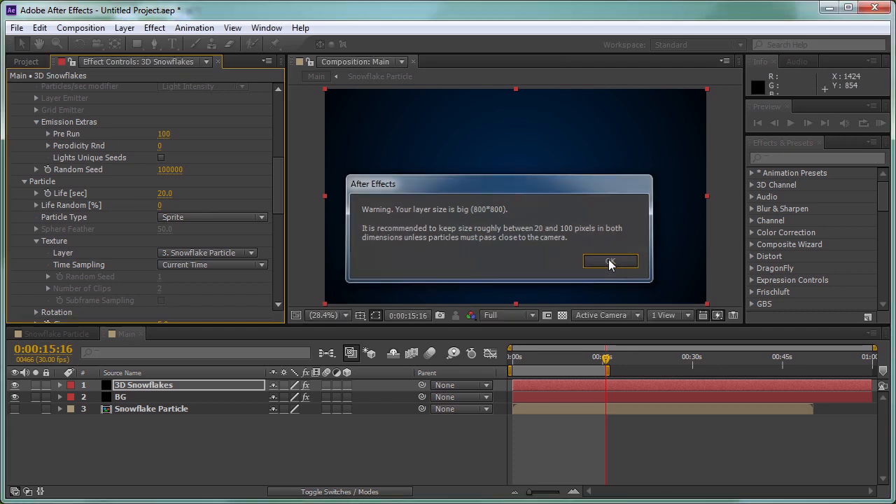
left_click(558, 359)
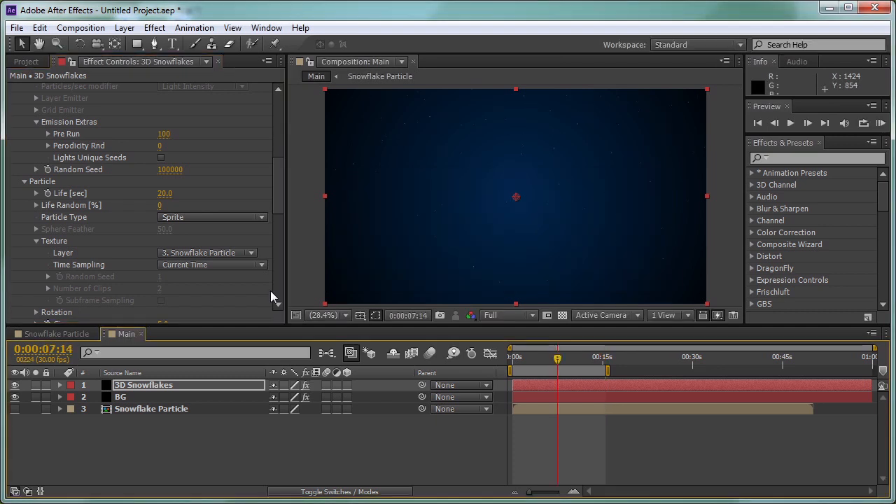
Step: Set the Particular particle size to 150 so the snowflake sprites can be judged
left_click_drag(274, 176, 281, 194)
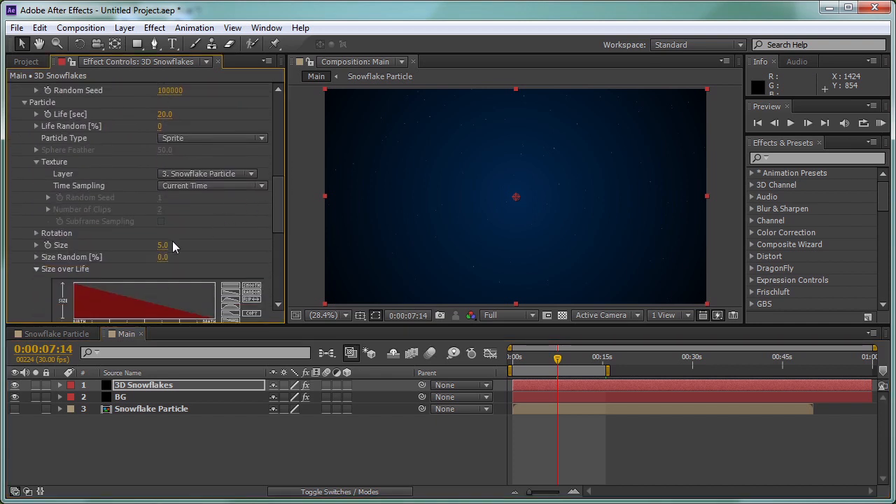
left_click_drag(161, 249, 272, 246)
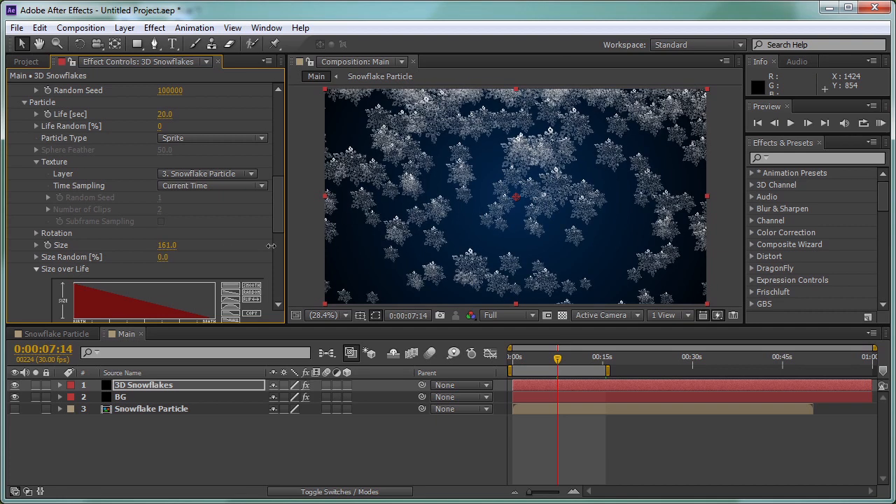
left_click(167, 247)
type("150")
key("Return")
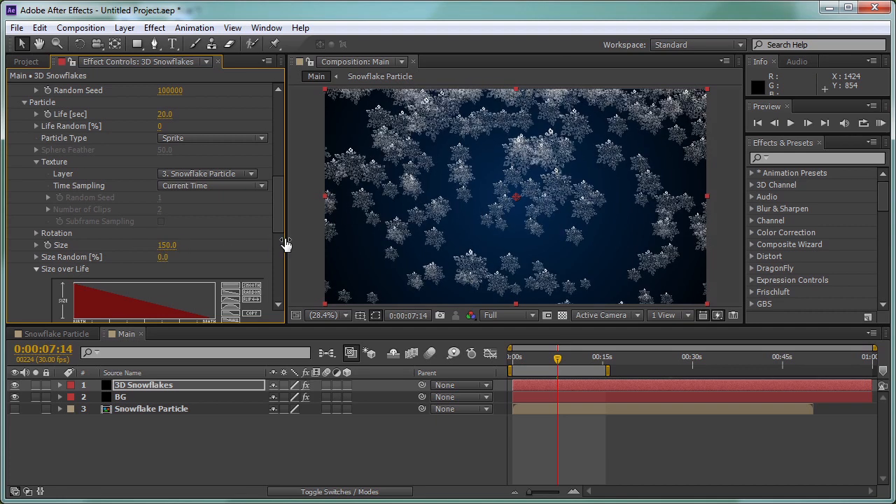
Step: Reduce the emission rate to 8 particles per second and view the composition at 50%
left_click_drag(280, 218, 254, 73)
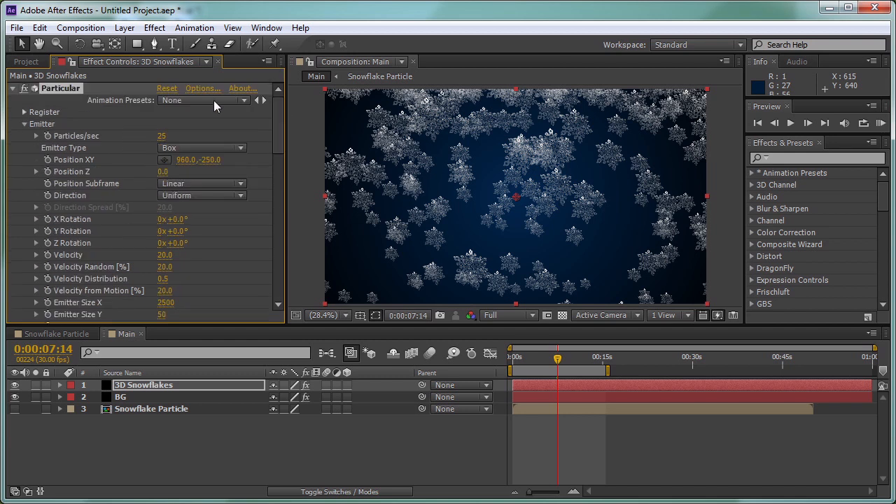
left_click(161, 137)
type("8")
key("Return")
scroll(568, 227, "up", 2)
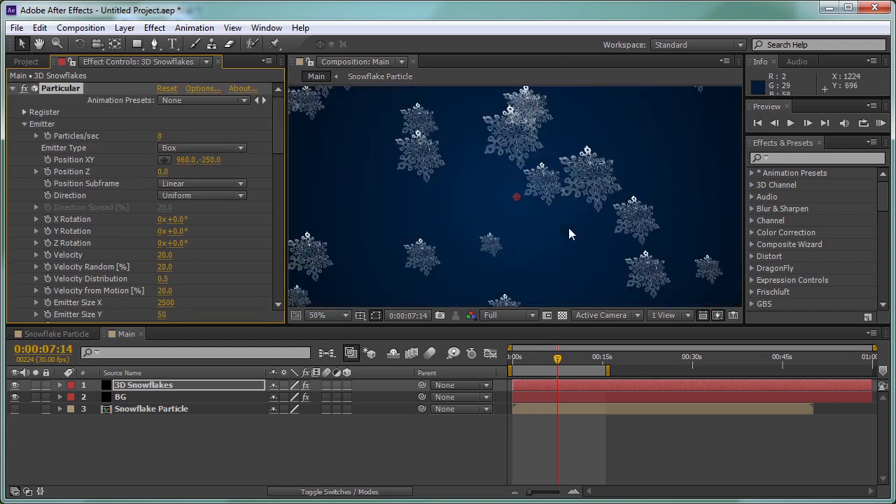
Step: Scrub the Main timeline to 0:00:14:00 and back to the start to check how the sprites animate
left_click_drag(558, 359, 600, 370)
left_click_drag(274, 150, 280, 212)
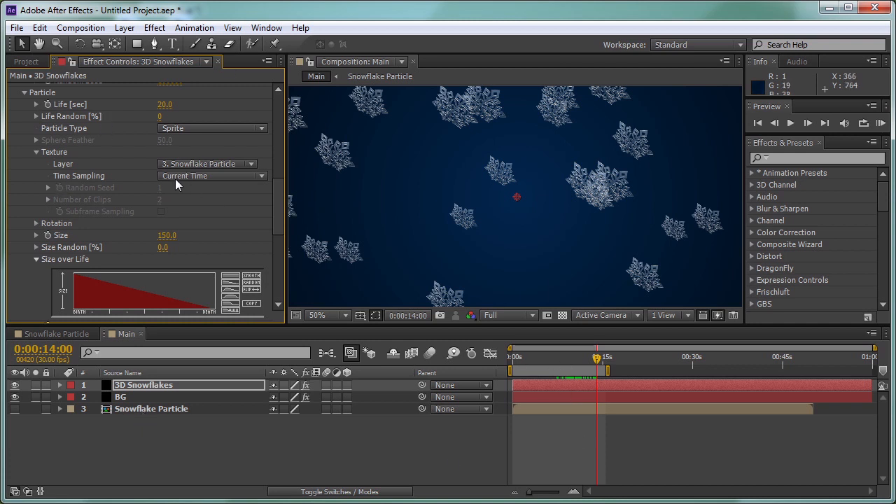
left_click_drag(536, 358, 501, 367)
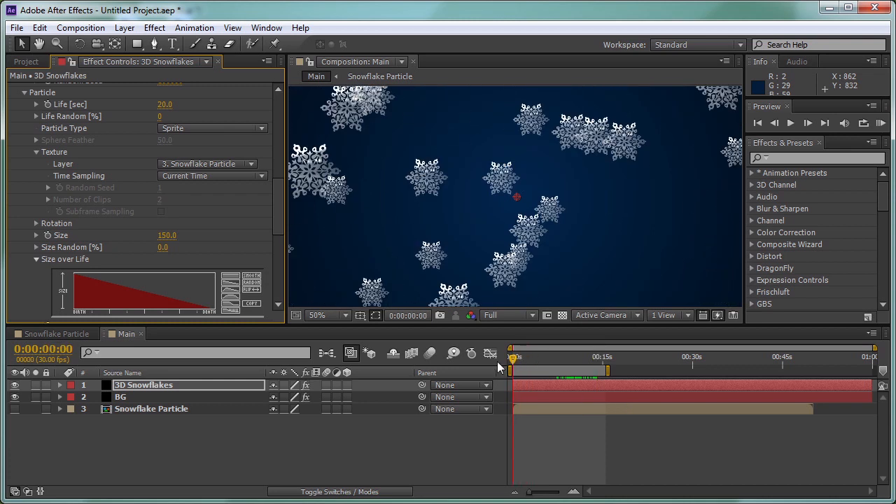
Step: Examine the switch between the first two snowflake sequences at 0:00:10:00 to 0:00:10:01 in Snowflake Particle, and compare the same frames in Main
left_click(61, 334)
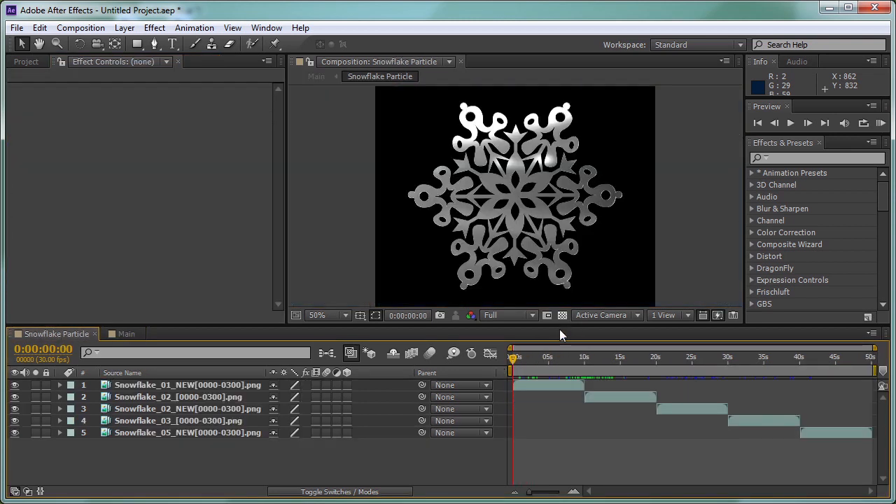
left_click_drag(571, 359, 585, 365)
key("equal")
key("equal")
key("equal")
key("equal")
key("equal")
key("Page_Down")
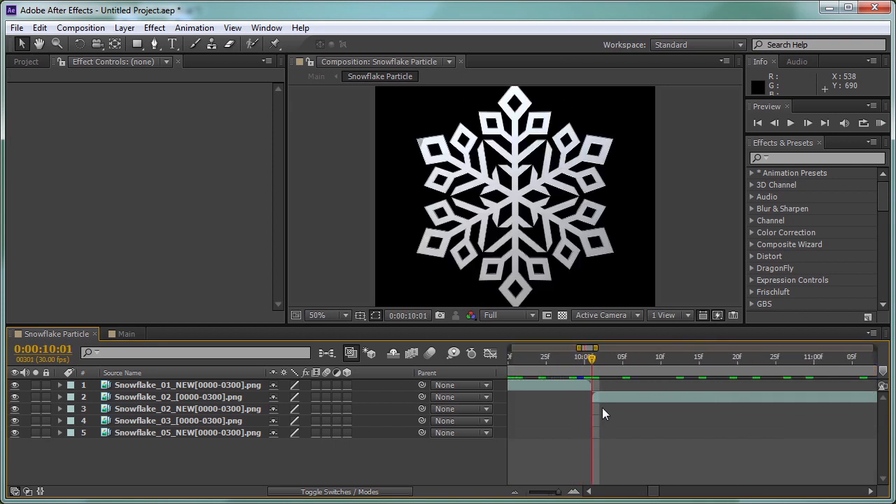
left_click(604, 398)
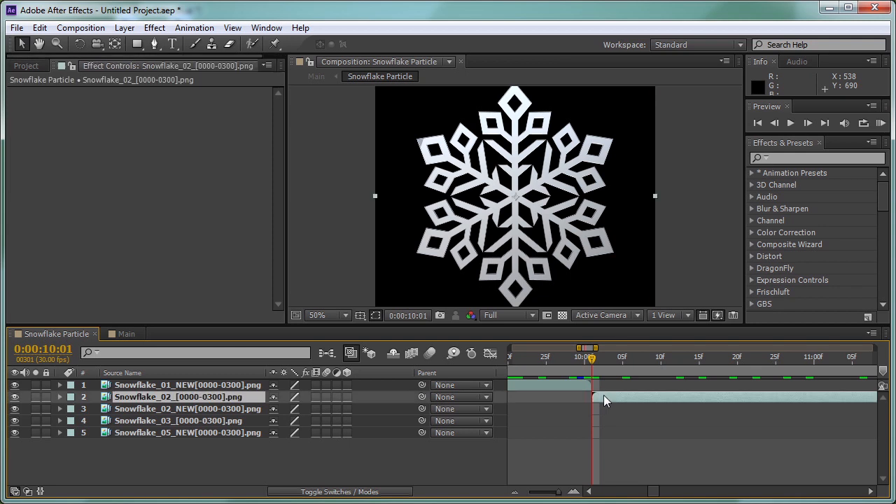
key("Page_Up")
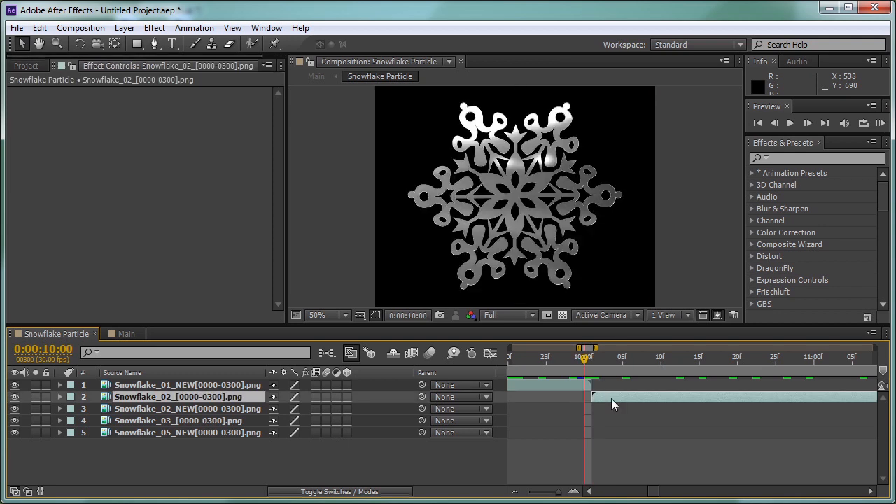
left_click(125, 333)
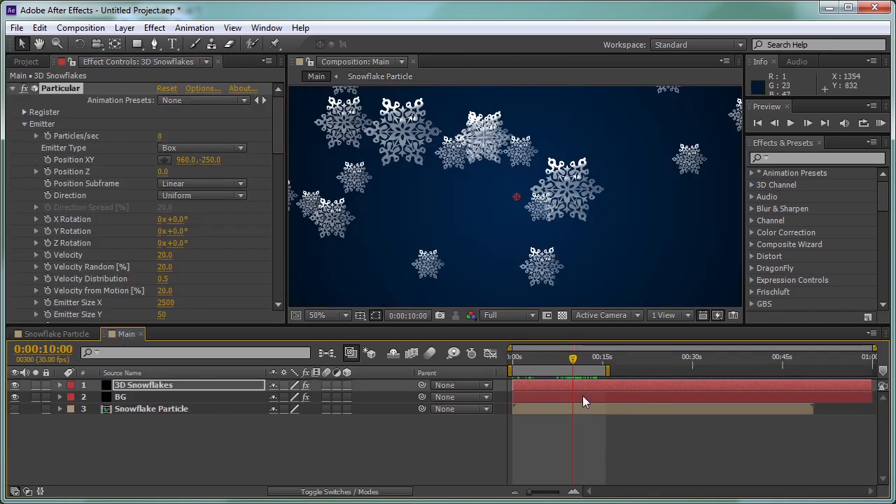
key("Page_Down")
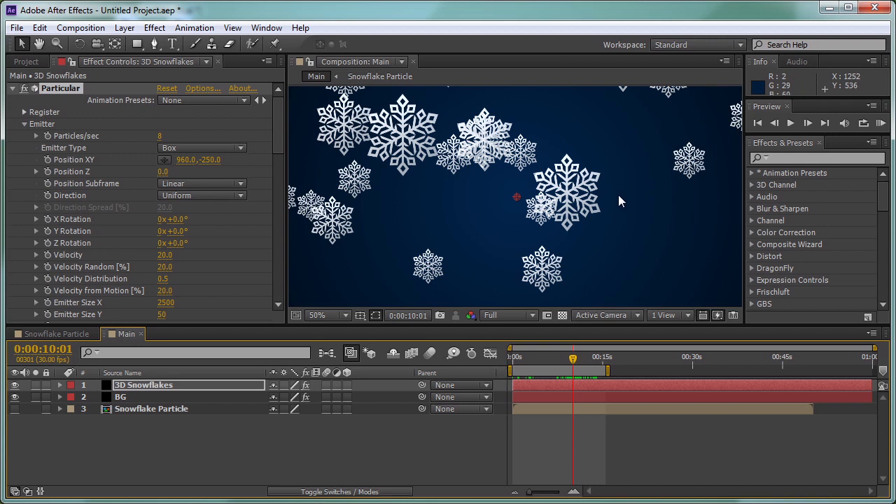
Step: Set the sprite texture's time sampling to Split Clip - Loop with 5 clips
left_click_drag(279, 127, 280, 224)
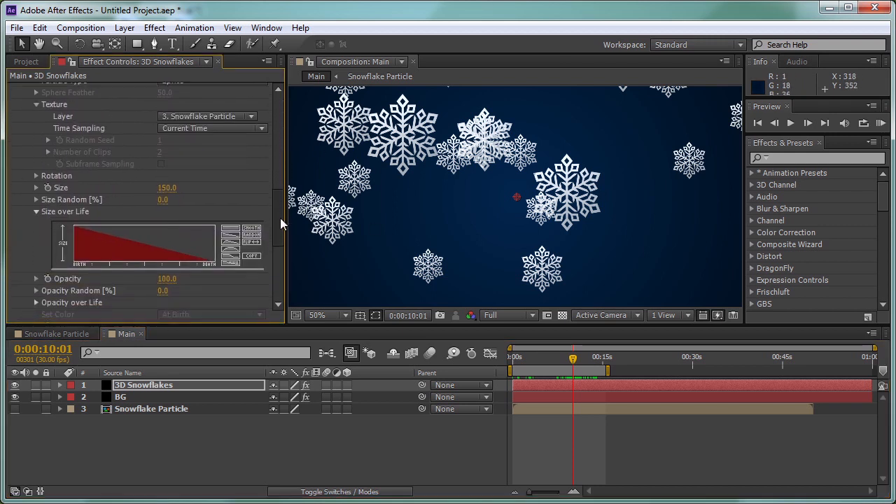
left_click(184, 129)
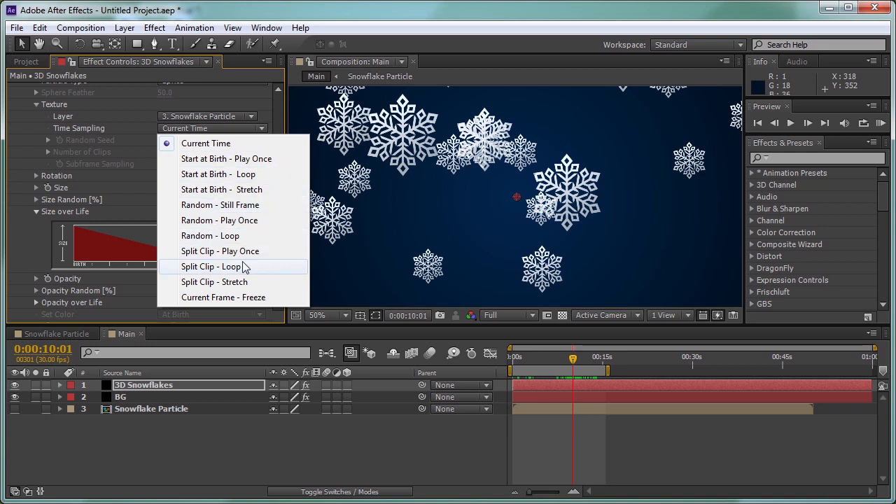
left_click(212, 267)
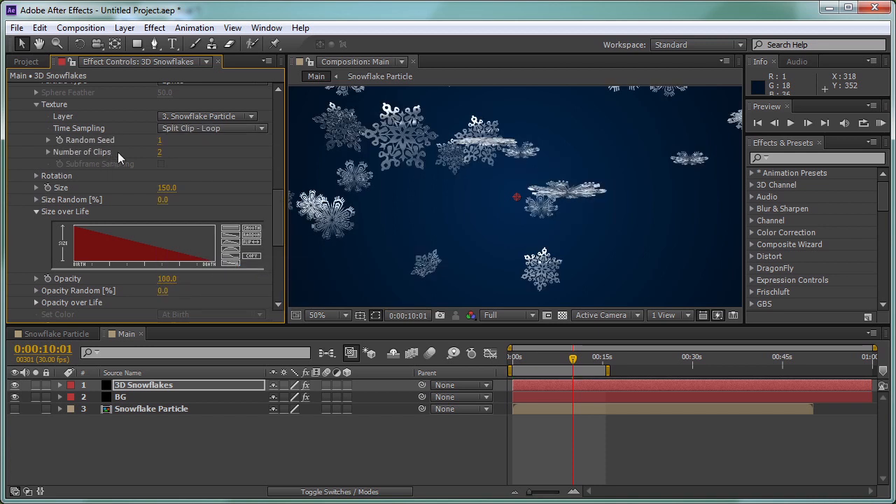
left_click(160, 152)
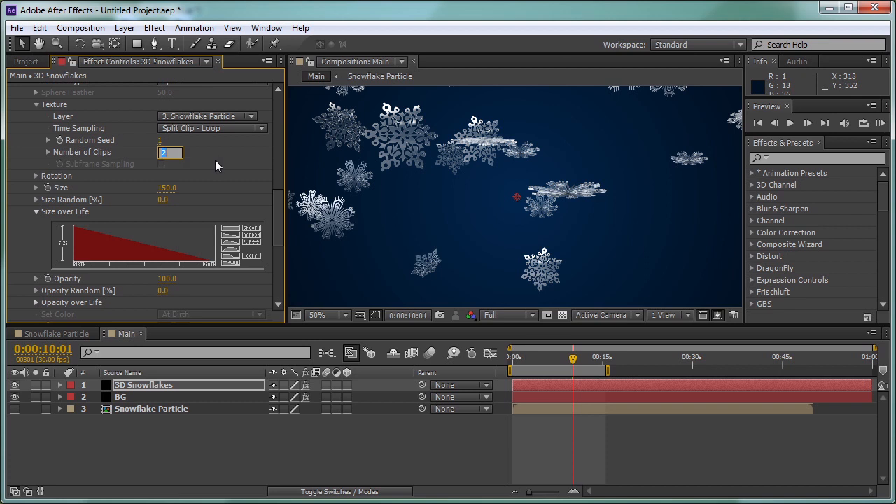
type("5")
key("Return")
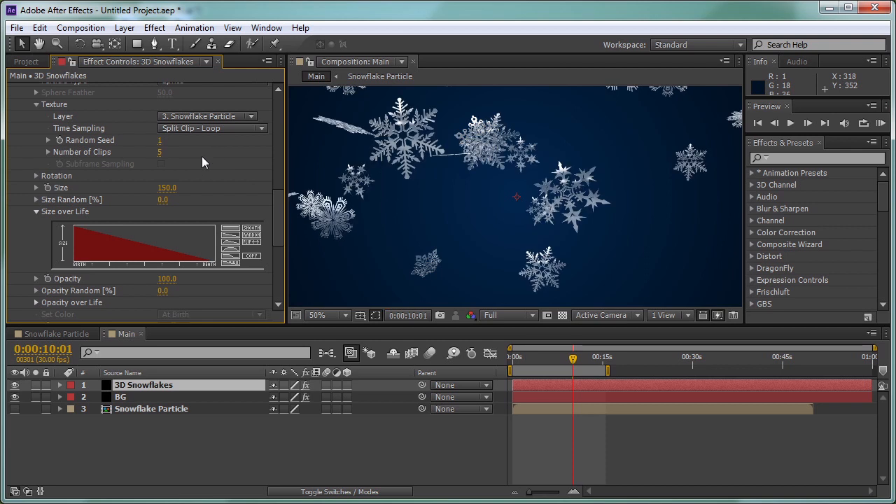
Step: Review the sequence layout in the Snowflake Particle composition and inspect the mixed snowflakes in Main at 0:00:03:05
double_click(170, 409)
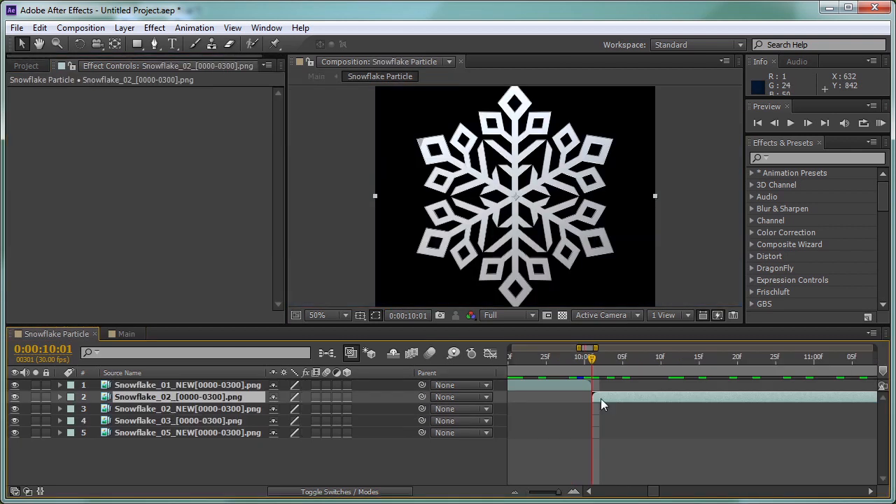
scroll(586, 406, "down", 6, "alt")
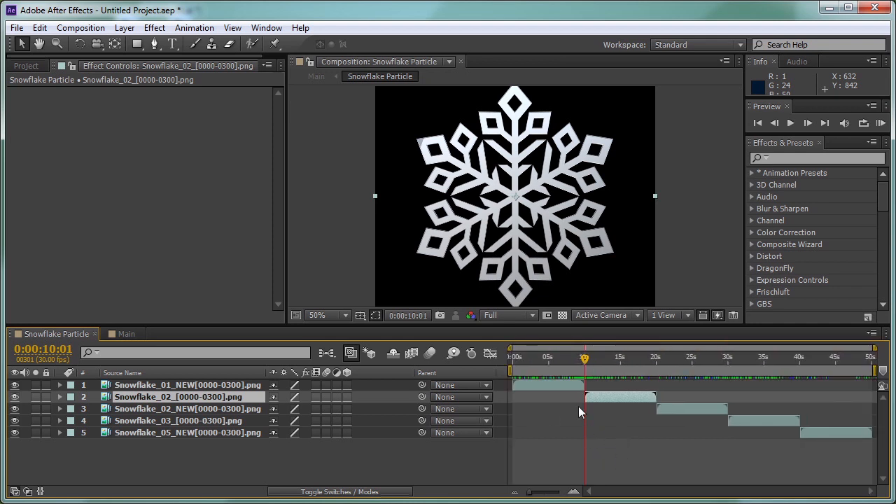
left_click(126, 334)
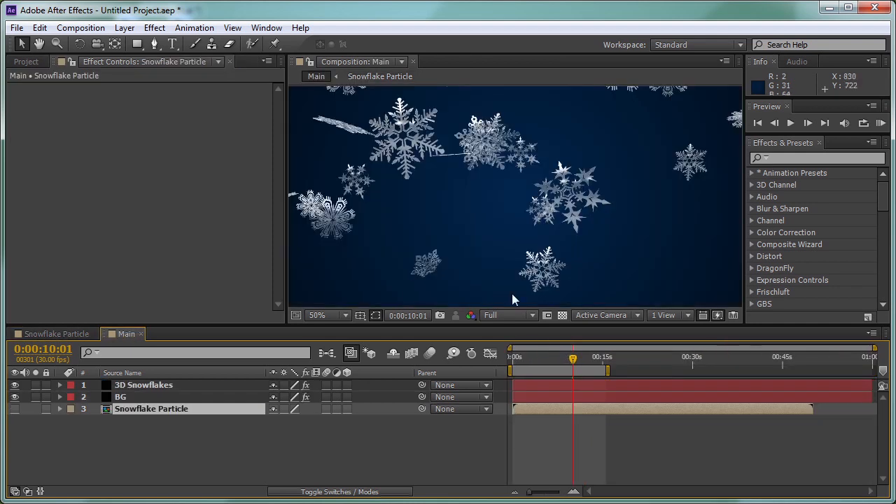
left_click(532, 363)
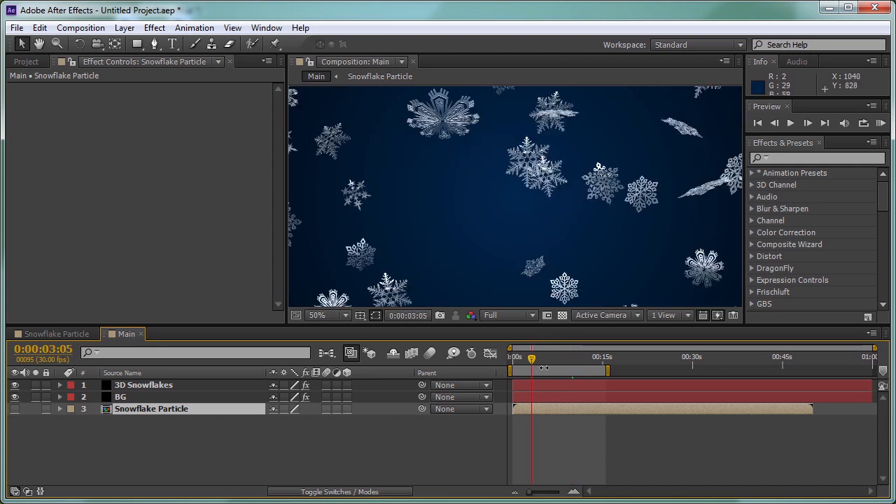
scroll(576, 197, "down", 2)
scroll(576, 188, "up", 2)
scroll(583, 188, "down", 1)
scroll(584, 189, "up", 1)
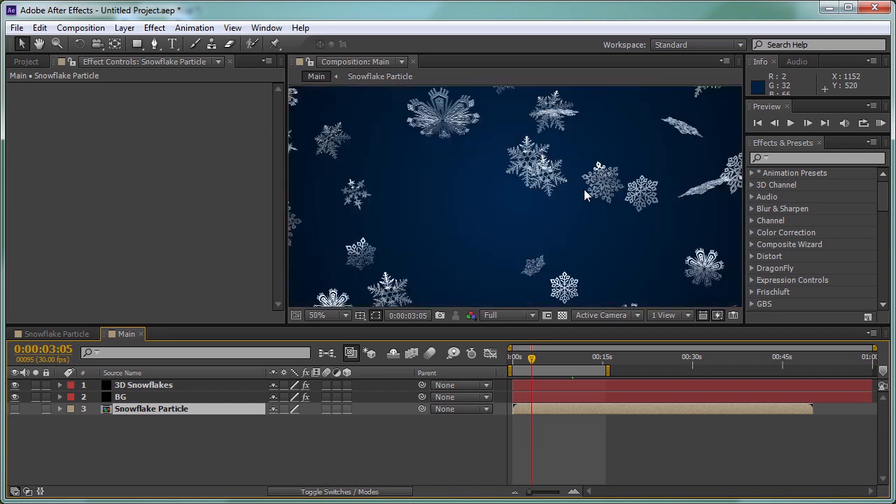
Step: Reduce the 3D Snowflakes emission rate to 6 particles per second
left_click(168, 386)
left_click(160, 136)
type("6")
key("Return")
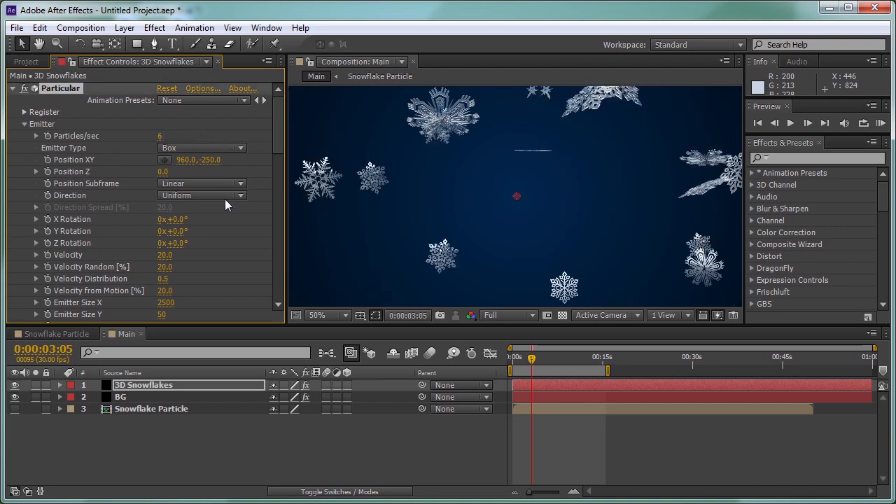
Step: Increase the particle size to 180
scroll(223, 197, "down", 5)
scroll(199, 246, "down", 3)
scroll(200, 254, "up", 2)
scroll(200, 254, "down", 6)
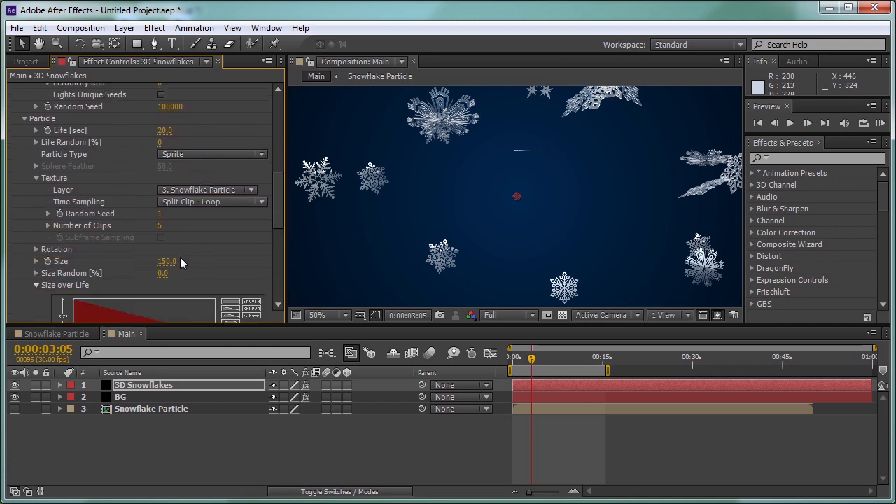
left_click(167, 261)
type("180")
key("Return")
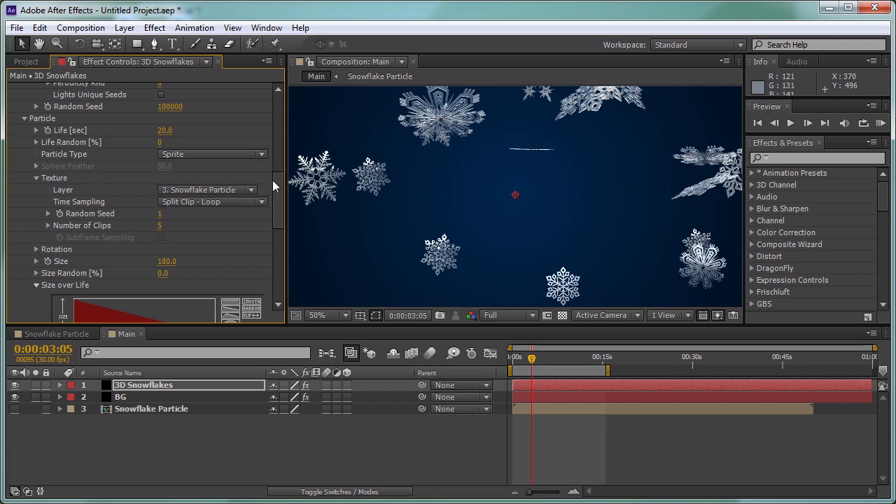
Step: Apply the Starglow effect to the 3D Snowflakes layer with the Cold Heaven preset
left_click_drag(278, 197, 277, 116)
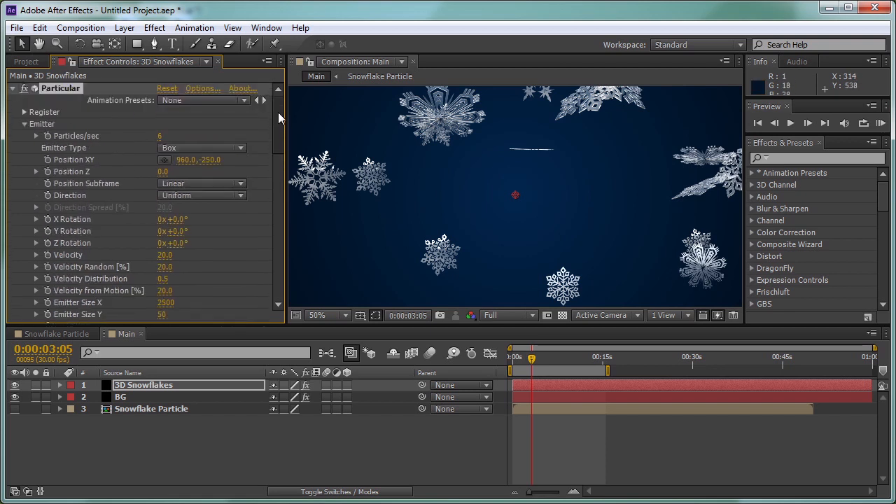
left_click(12, 88)
left_click(154, 28)
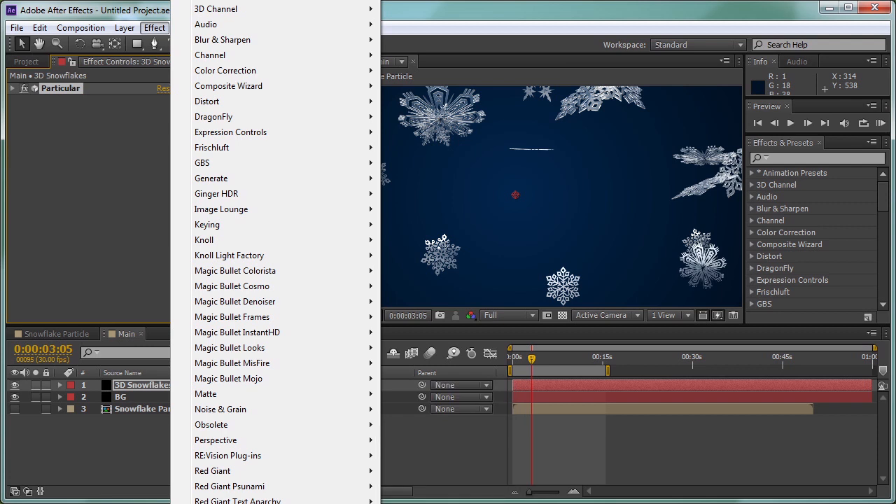
left_click(448, 502)
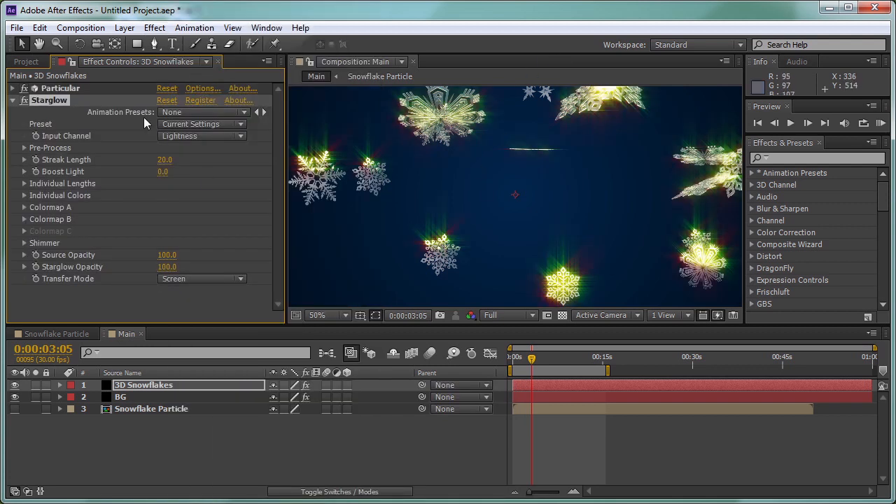
left_click(182, 125)
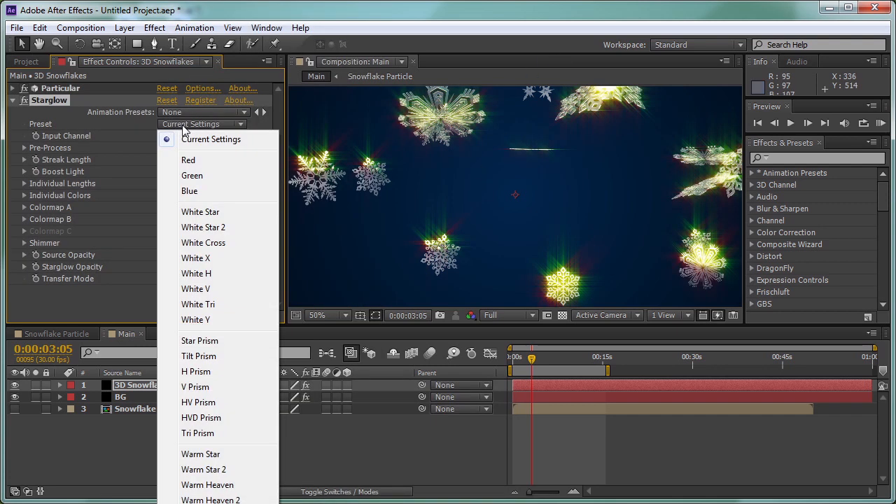
left_click(217, 503)
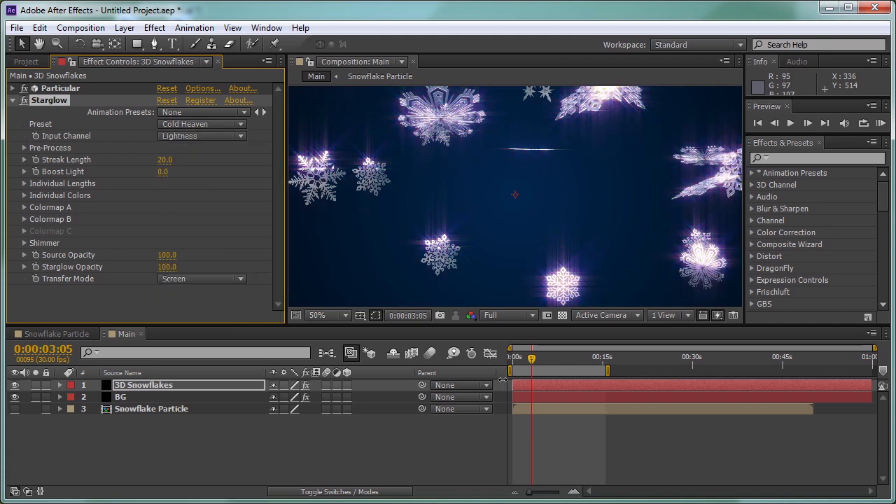
Step: Try high and low Starglow pre-process Threshold values, including 249 and 0, on the 3D Snowflakes layer
left_click(23, 148)
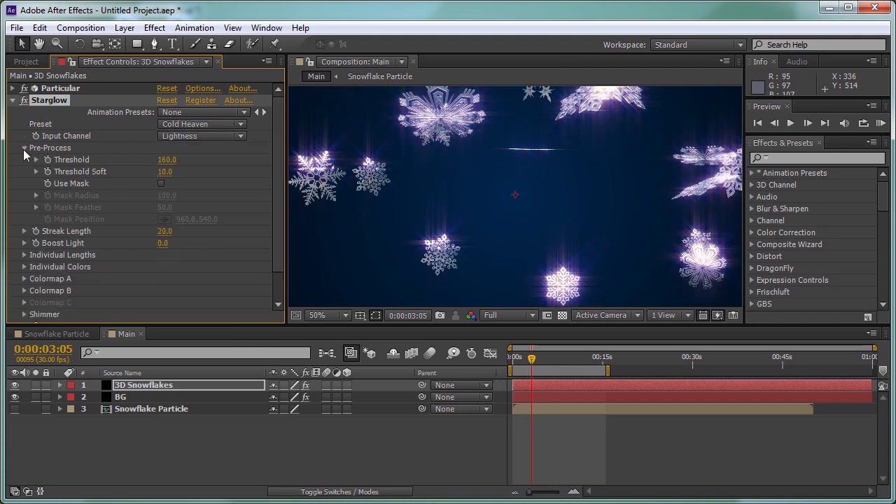
left_click_drag(167, 160, 334, 163)
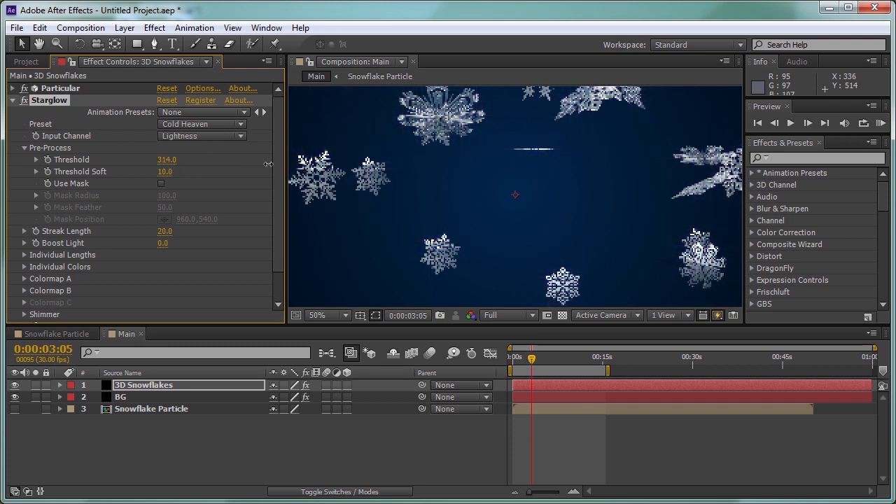
left_click_drag(255, 164, 235, 164)
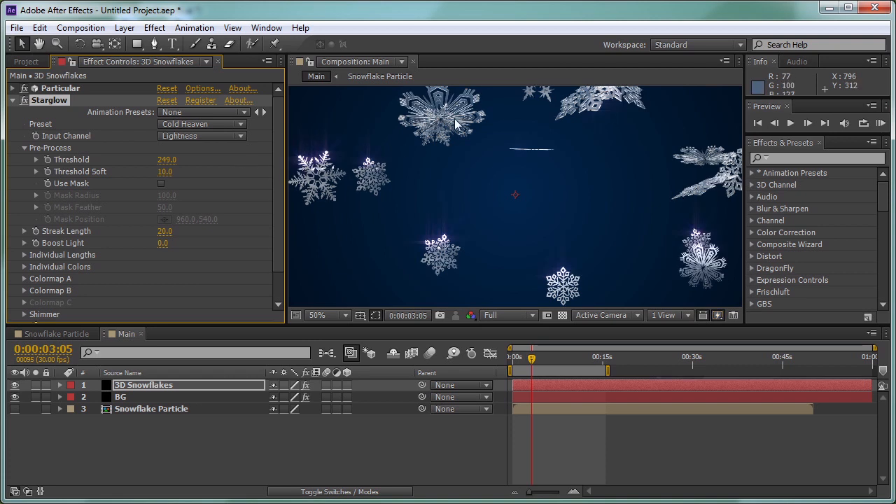
left_click_drag(169, 161, 7, 168)
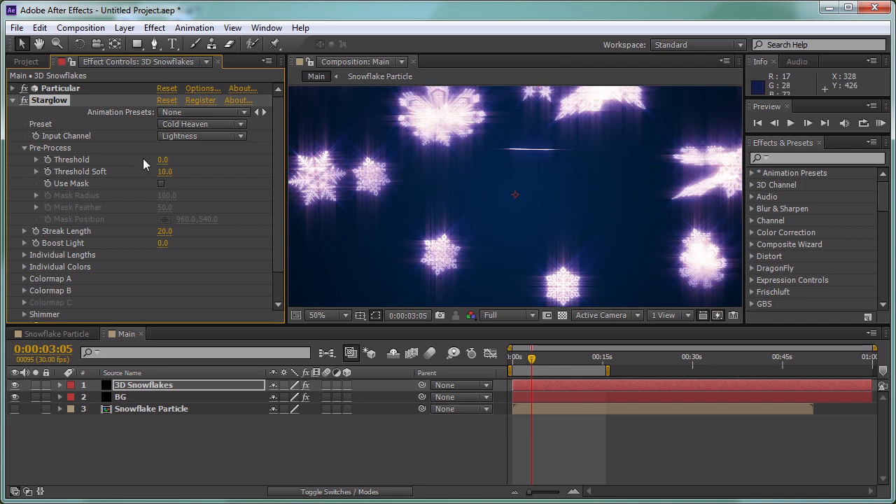
left_click_drag(163, 163, 180, 157)
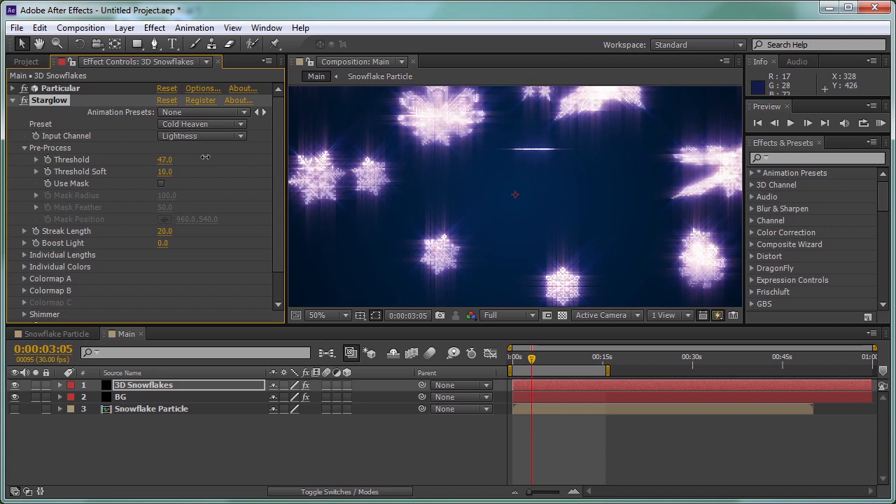
Step: Set the Starglow pre-process Threshold to 200 on the 3D Snowflakes layer
left_click(166, 159)
type("200")
key("Return")
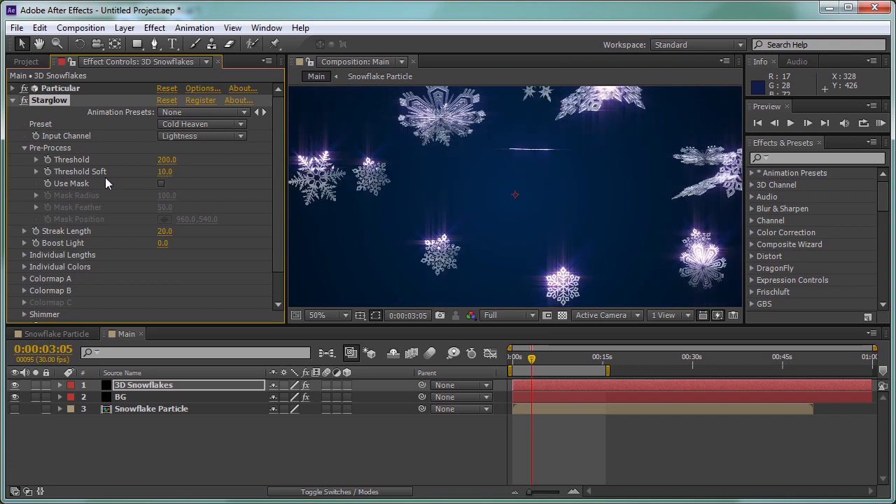
Step: Try Starglow Threshold Soft values of 100, 69, 0 and 30, judging the glow close up on two snowflakes
left_click_drag(165, 172, 249, 183)
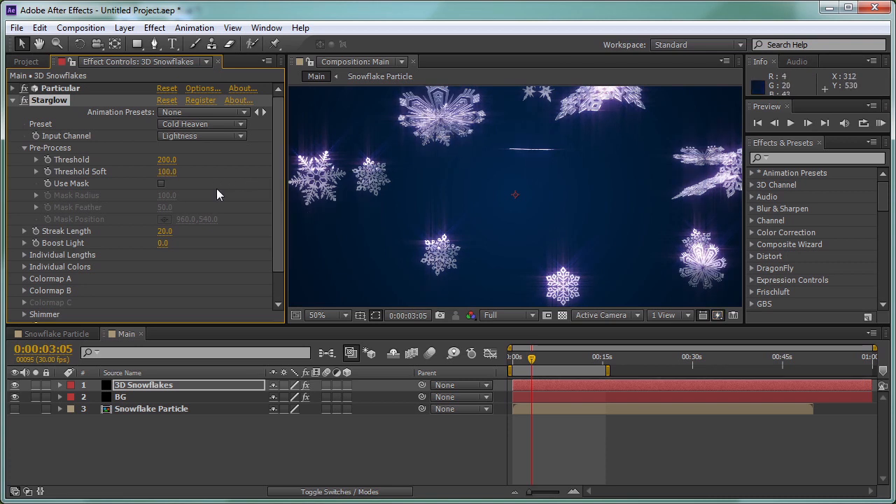
left_click_drag(168, 172, 158, 178)
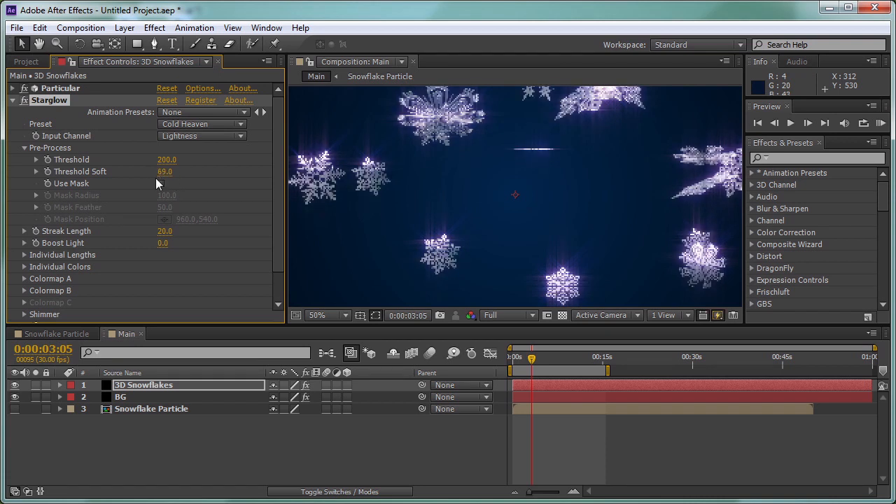
scroll(453, 194, "up", 2)
left_click_drag(437, 232, 464, 116)
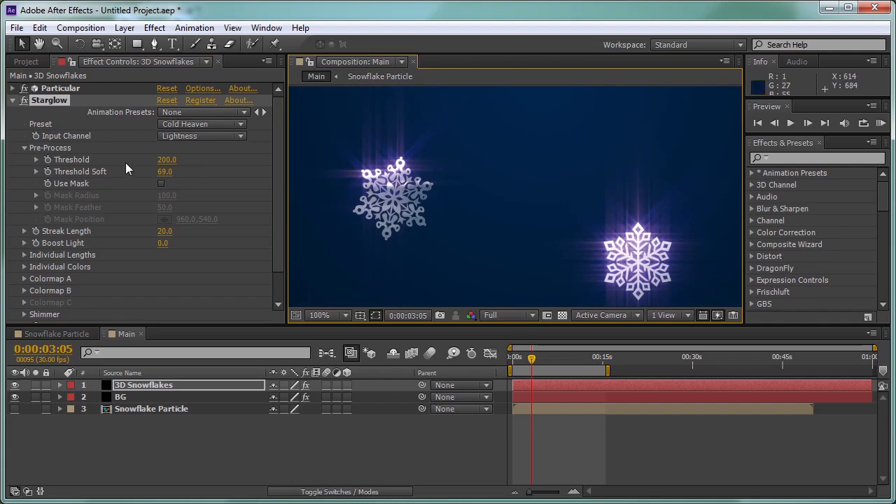
left_click(167, 173)
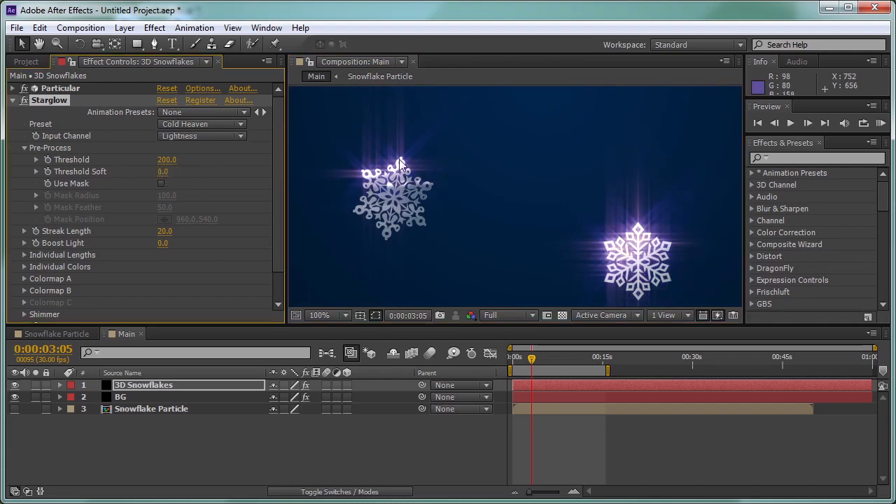
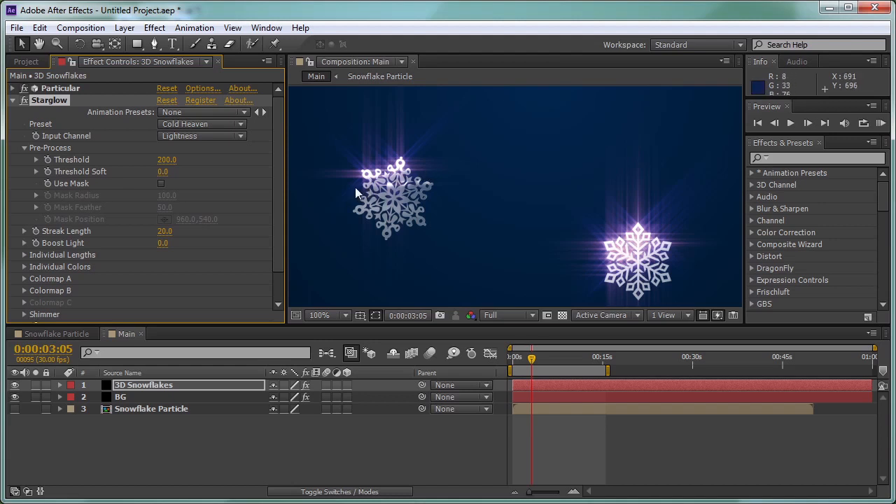
left_click_drag(160, 172, 241, 171)
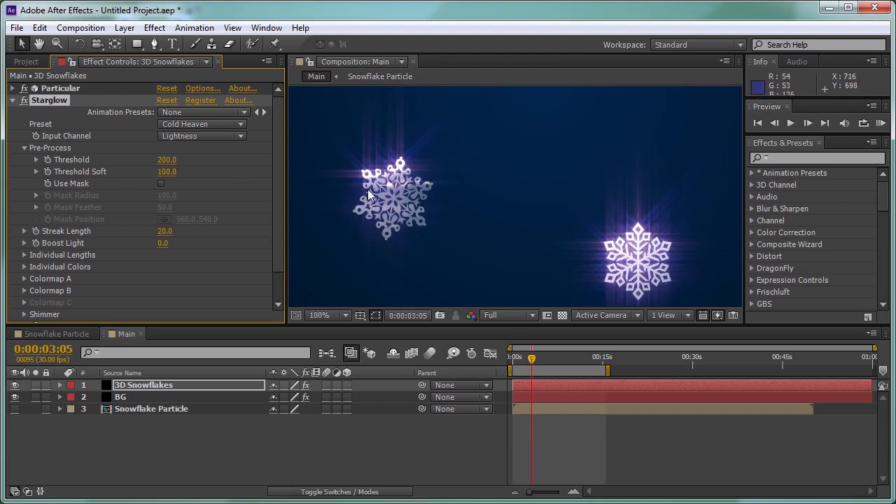
left_click(166, 171)
type("30")
key("Return")
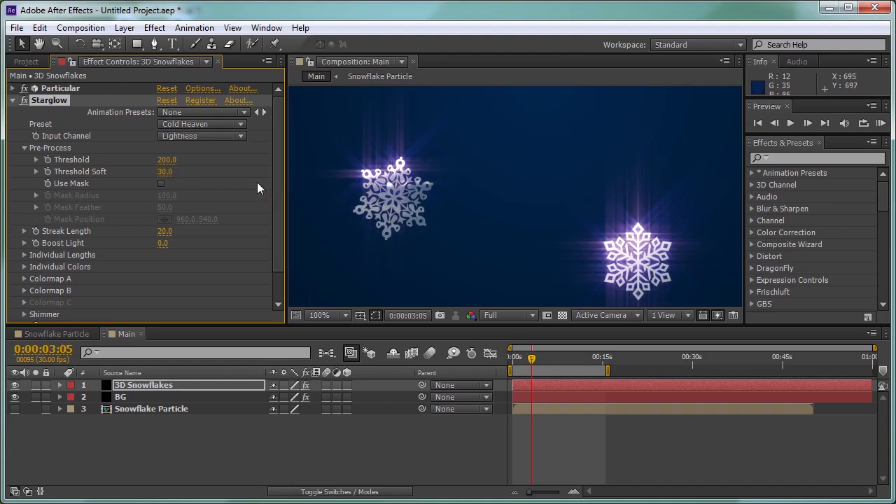
Step: Set the Starglow Threshold Soft to 50
left_click(162, 172)
type("50")
key("Return")
scroll(436, 182, "down", 3)
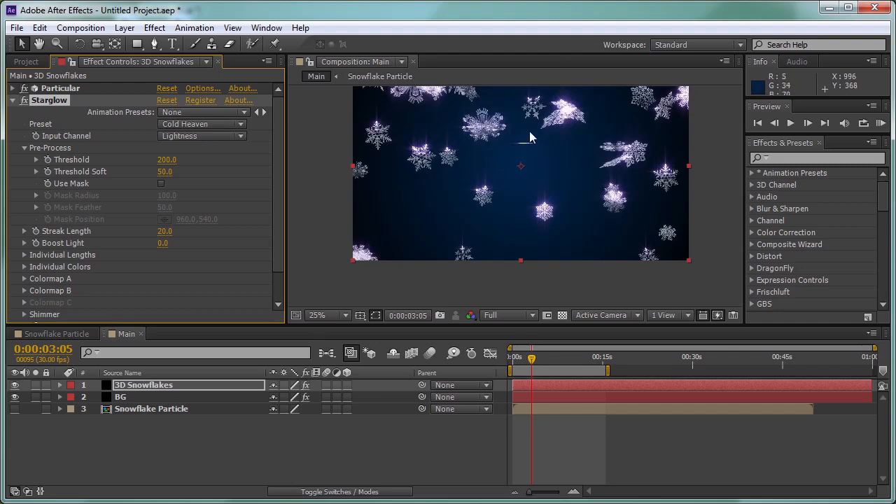
Step: Create a black 1920 x 1080 solid named "Particular small" in the Main composition
left_click(188, 437)
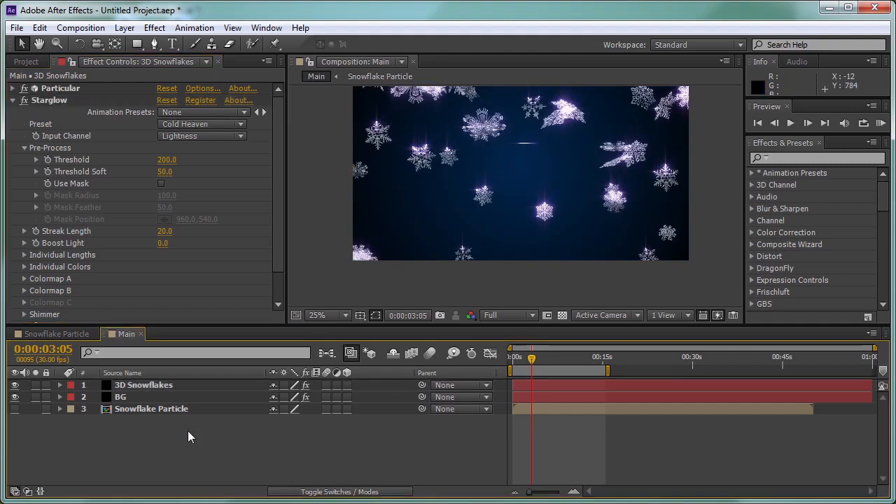
key("ctrl+y")
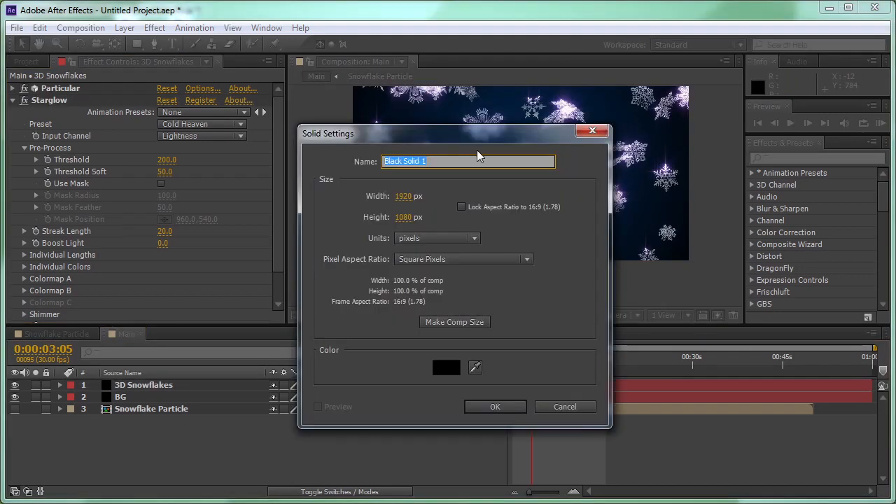
type("Particular")
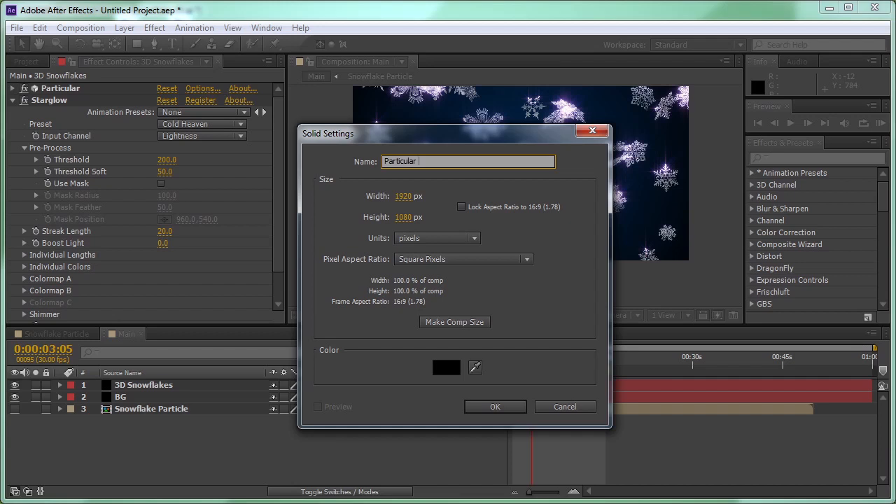
type("smal")
key("Return")
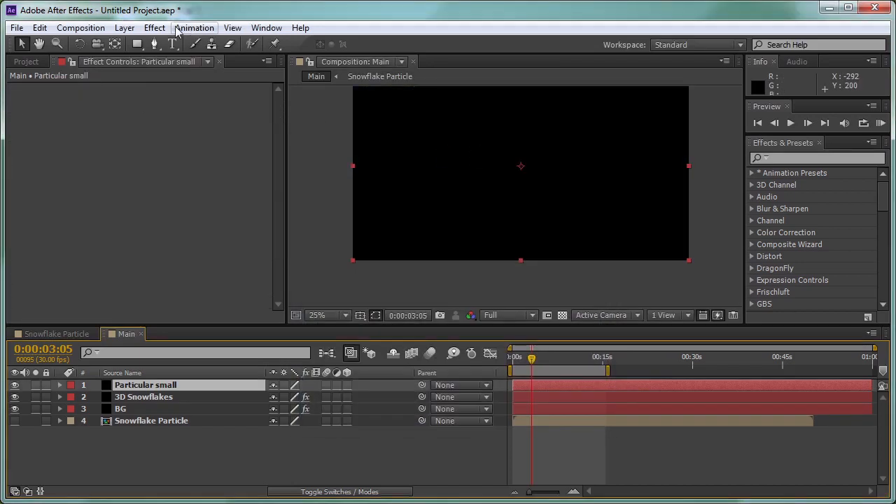
Step: Apply Particular to the Particular small layer with the t2_snowynight1_hd animation preset
left_click(158, 31)
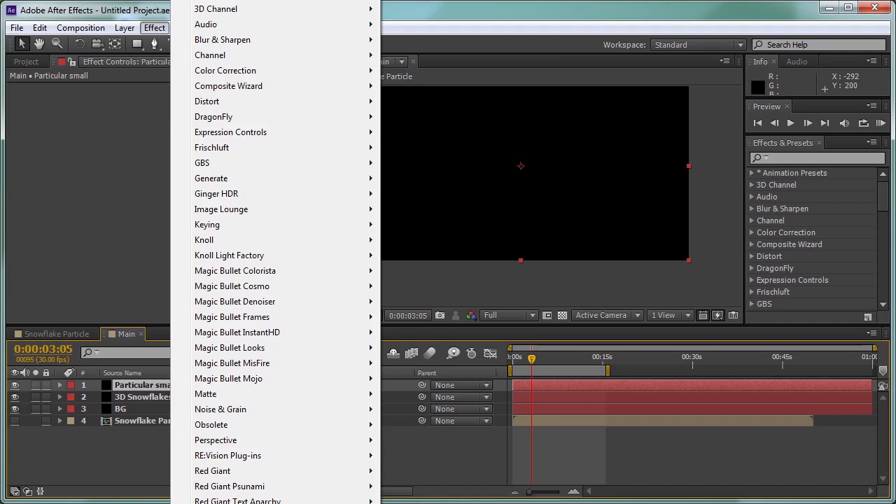
left_click(413, 500)
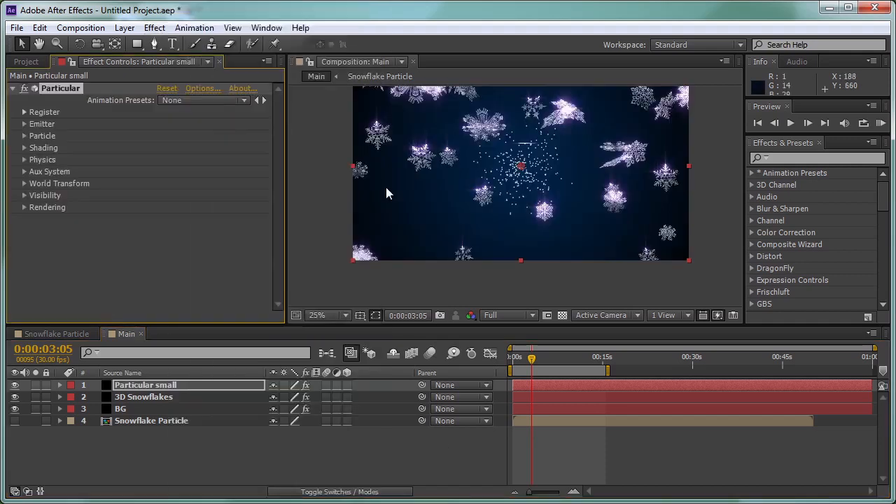
left_click(180, 100)
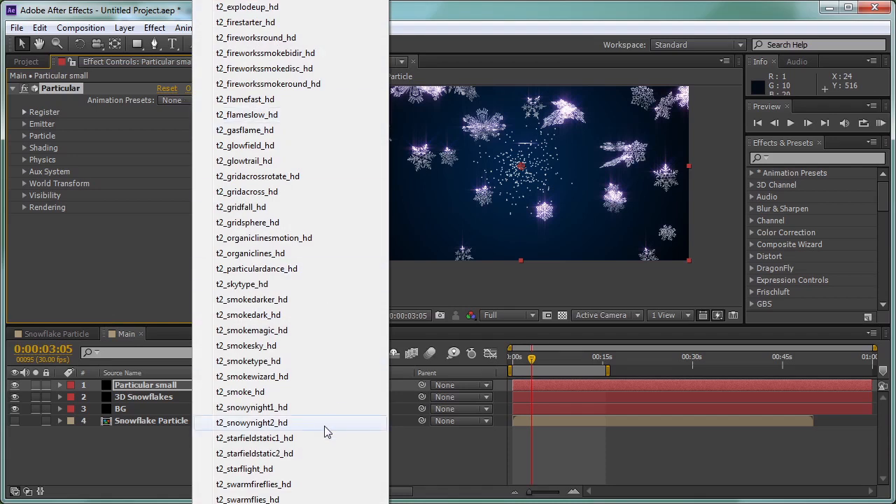
left_click(248, 408)
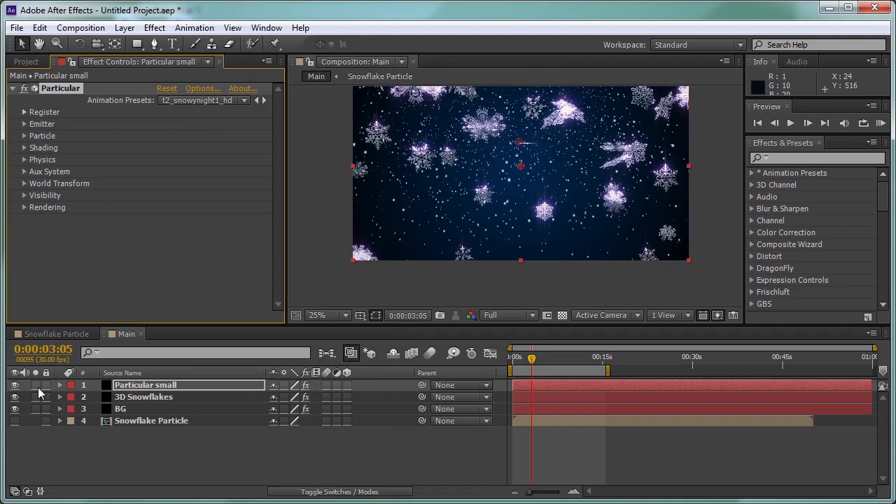
Step: Solo the Particular small layer and set its emission Pre Run to 100 so snow exists at the first frame
left_click(36, 385)
mouse_move(530, 362)
left_mouse_down()
mouse_move(511, 362)
mouse_move(529, 364)
left_mouse_up()
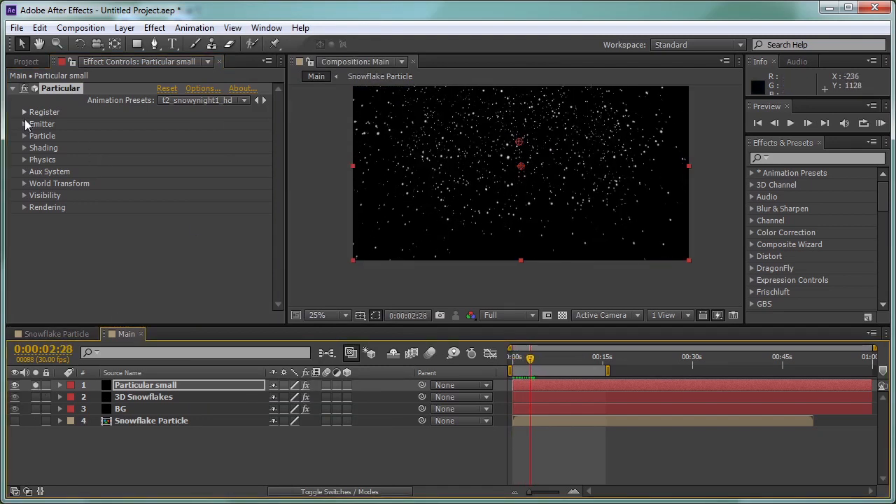
left_click(24, 123)
scroll(174, 256, "down", 3)
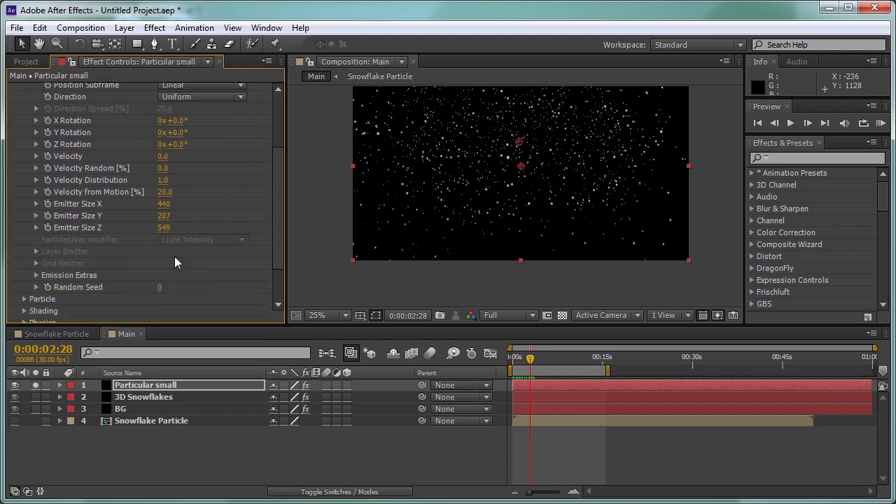
left_click(36, 275)
left_click_drag(160, 287, 227, 285)
left_click_drag(529, 358, 504, 371)
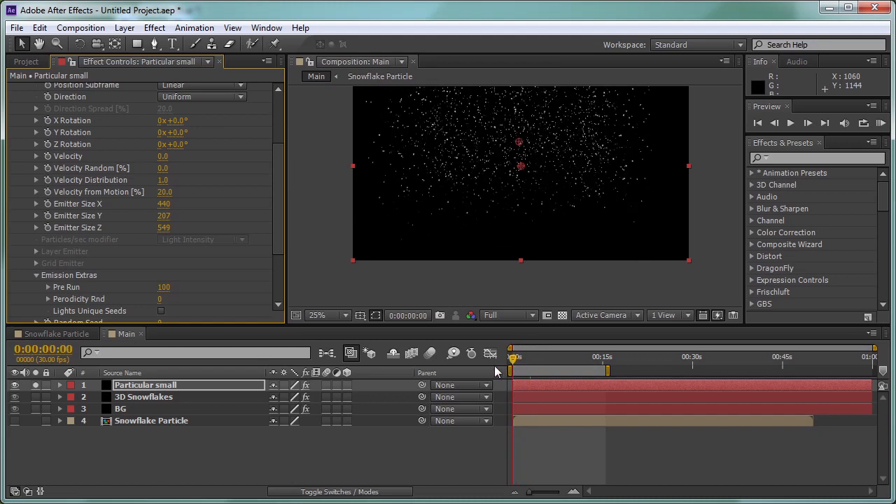
Step: Enlarge the small-particle emitter to 1009 in X and 919 in Z, and set its Y position to 387
left_click_drag(171, 207, 450, 208)
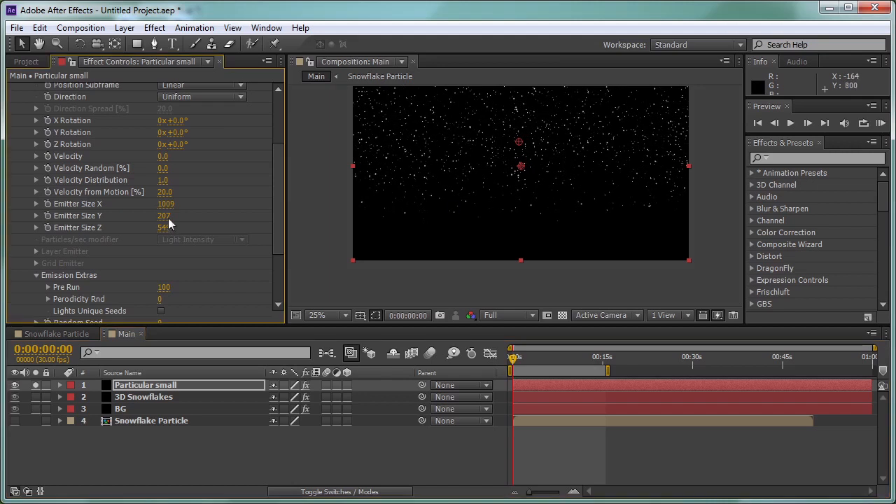
left_click_drag(164, 228, 273, 224)
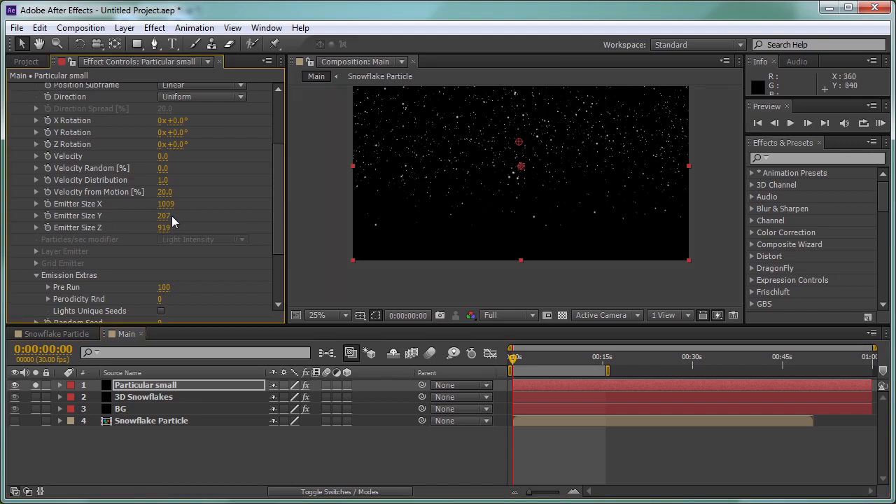
left_click_drag(514, 360, 495, 359)
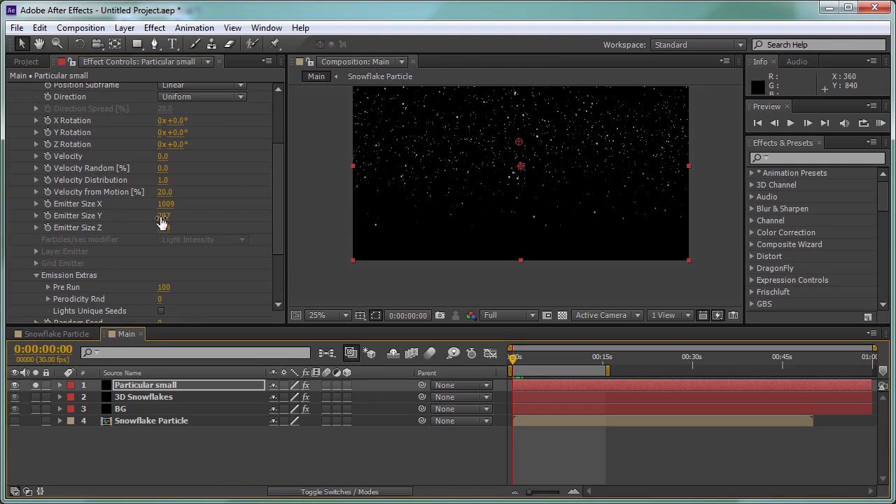
scroll(273, 169, "up", 3)
mouse_move(208, 124)
left_mouse_down()
mouse_move(241, 137)
mouse_move(196, 137)
left_mouse_up()
Step: Set the small particles' life to 8 seconds
scroll(279, 188, "down", 1)
scroll(279, 217, "down", 4)
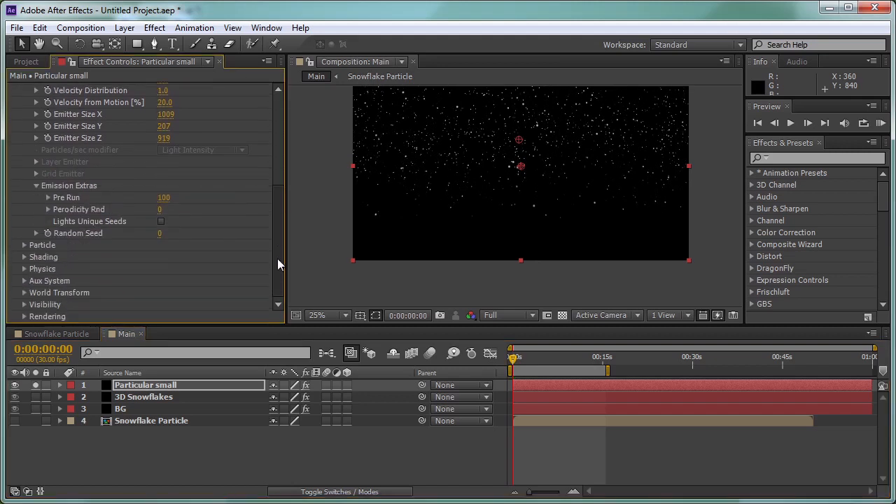
left_click(24, 245)
scroll(206, 267, "down", 5)
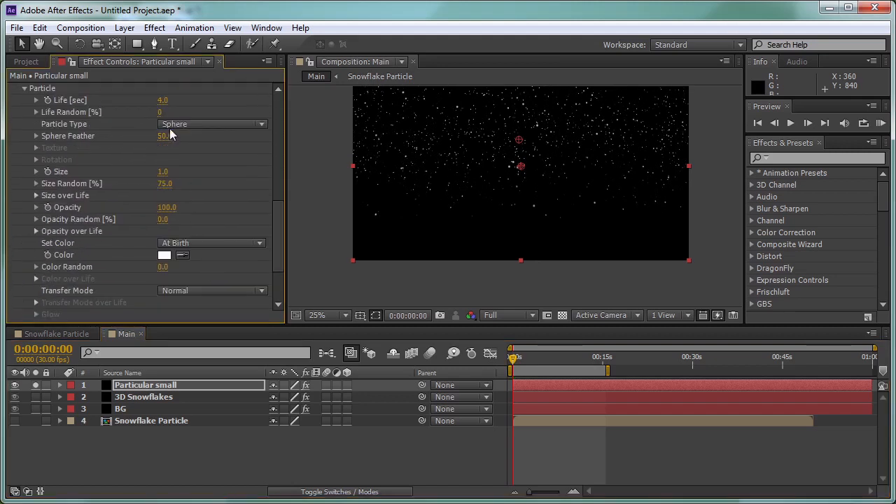
left_click(167, 100)
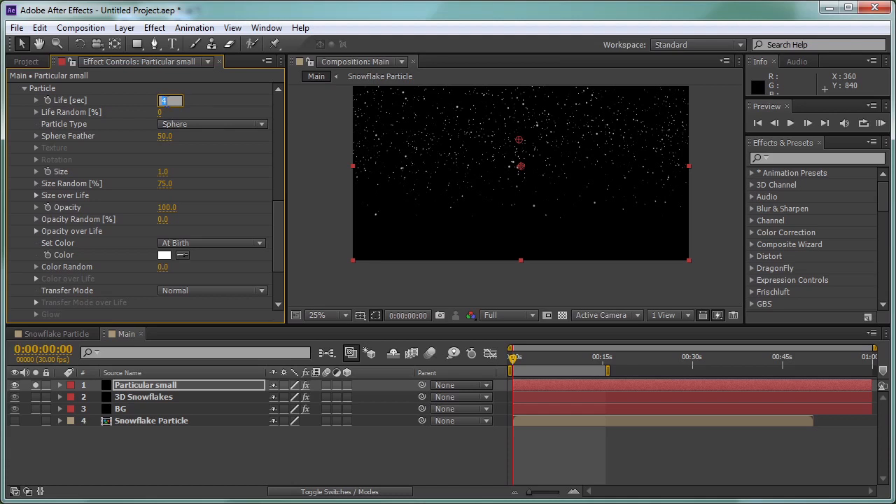
type("8")
key("Return")
Step: Set the emission rate of the Particular small layer to 100 particles per second
left_click_drag(275, 207, 272, 119)
left_click(163, 136)
type("100")
key("Return")
scroll(544, 192, "up", 2)
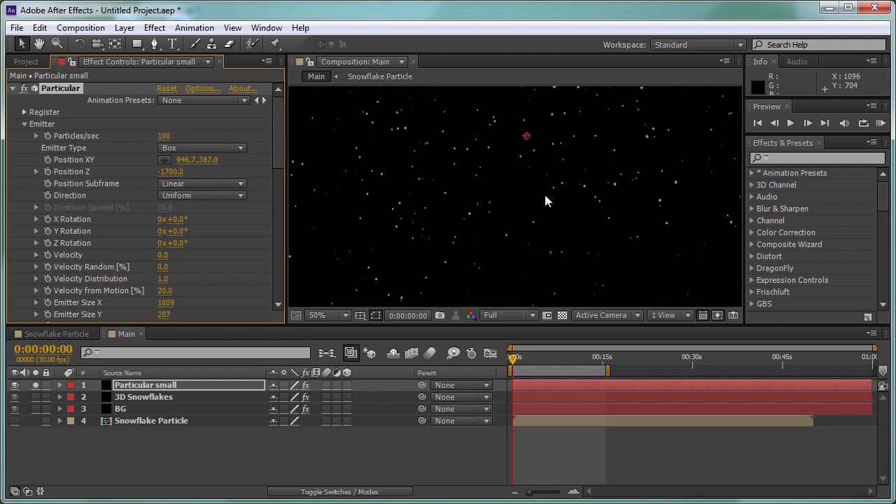
Step: Set the small particles' size to 2, trying a size of 3 first
left_click_drag(280, 141, 284, 231)
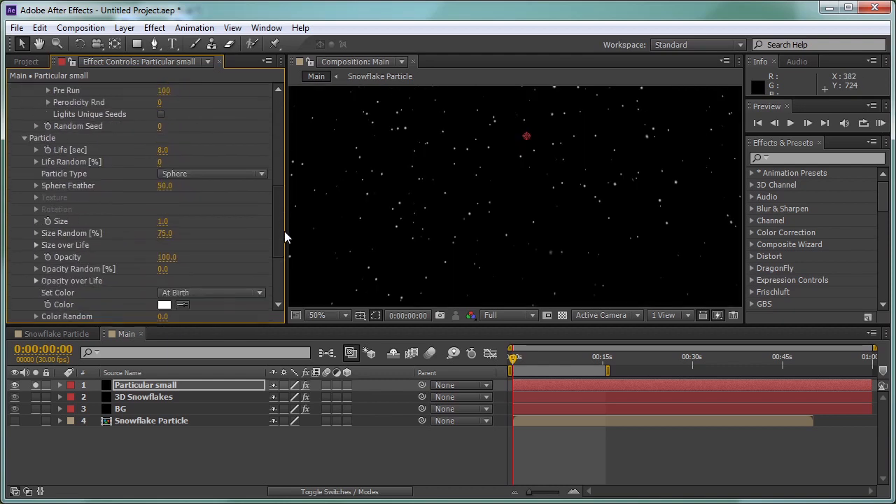
left_click(163, 221)
type("3")
left_click(219, 214)
left_click(166, 220)
type("2")
left_click(238, 215)
Step: Apply the FL Out Of Focus effect to the Particular small layer with a radius of 20.3
left_click_drag(275, 220, 275, 97)
left_click(13, 89)
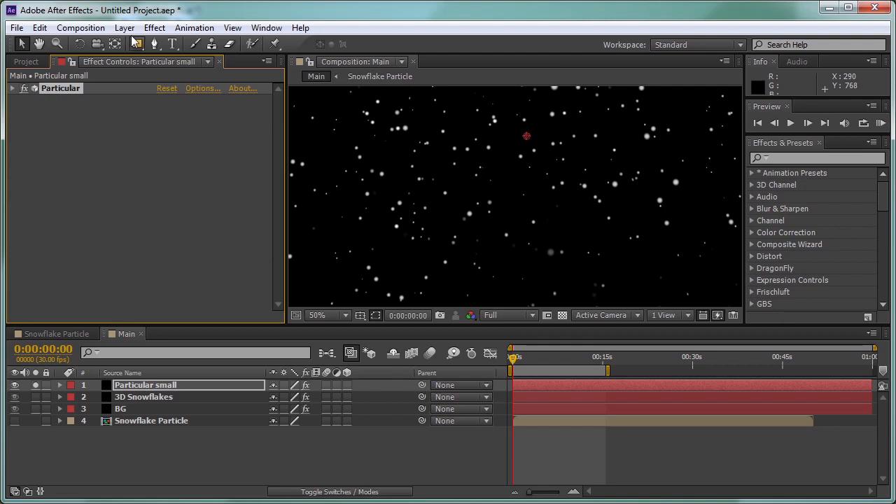
left_click(155, 28)
mouse_move(332, 148)
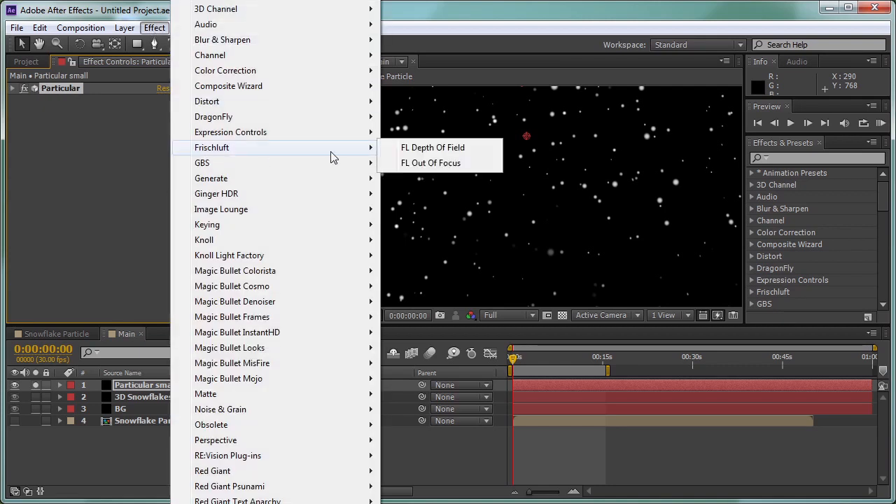
left_click(466, 163)
left_click_drag(224, 136, 305, 134)
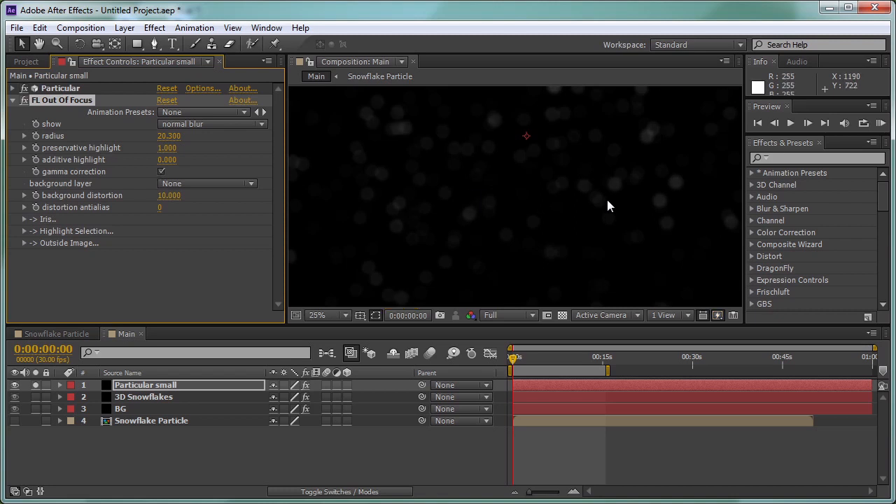
key("comma")
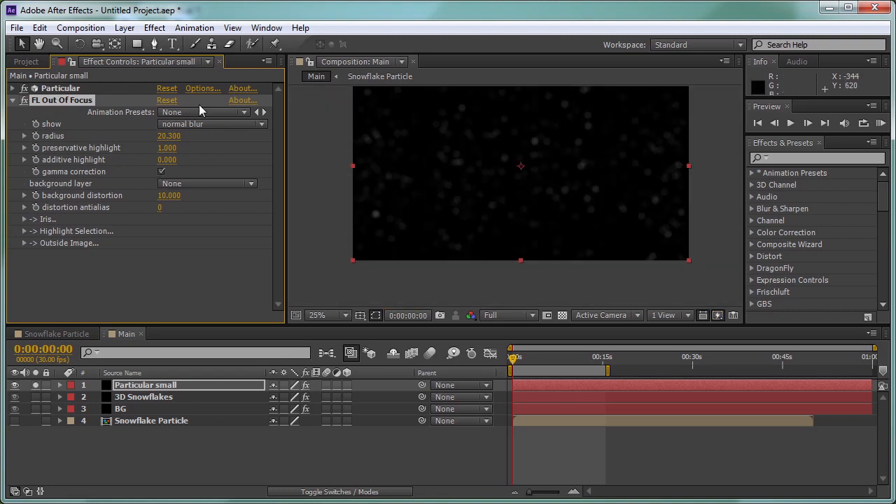
left_click(156, 28)
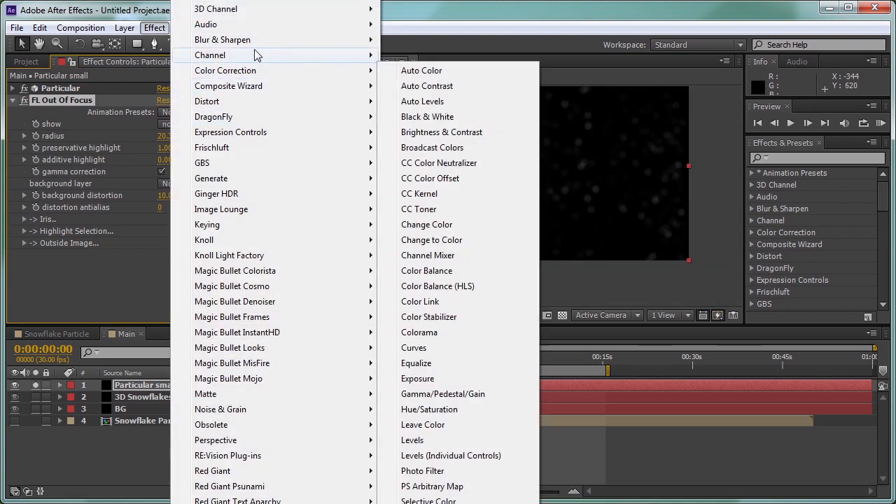
mouse_move(256, 40)
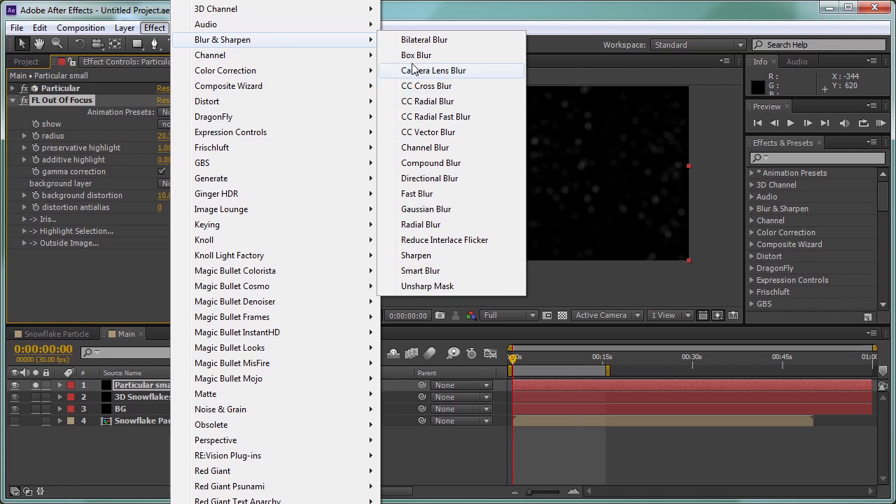
left_click(99, 256)
Step: Set the Out Of Focus radius of the small particles to 25 and turn off the layer's solo
left_click(168, 137)
type("25")
key("Return")
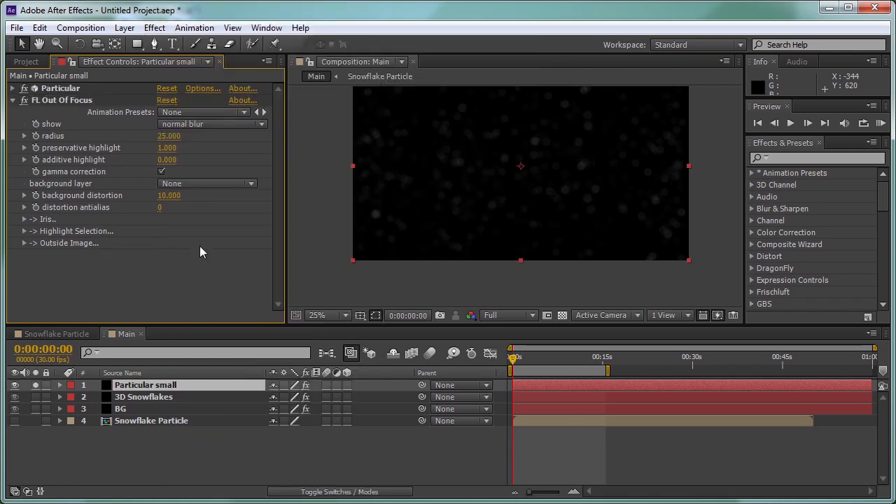
left_click(37, 386)
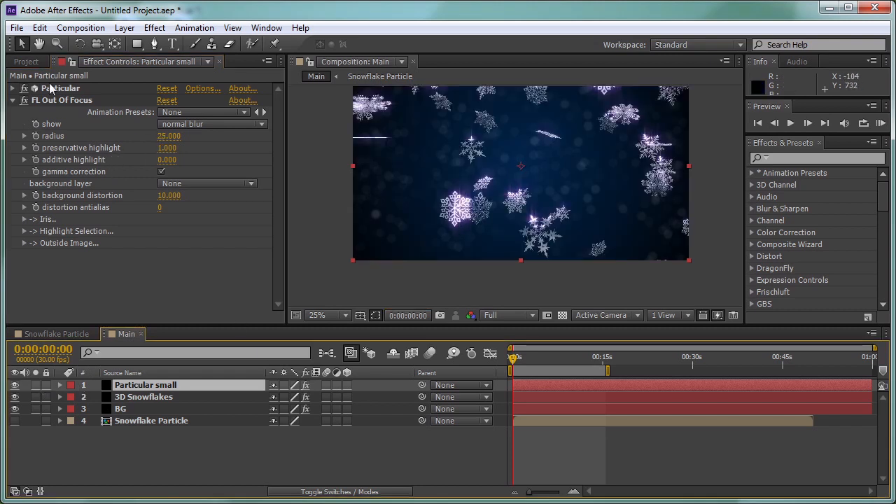
Step: Set the Particular small layer's emission rate to 70 particles per second
left_click(13, 89)
left_click(169, 136)
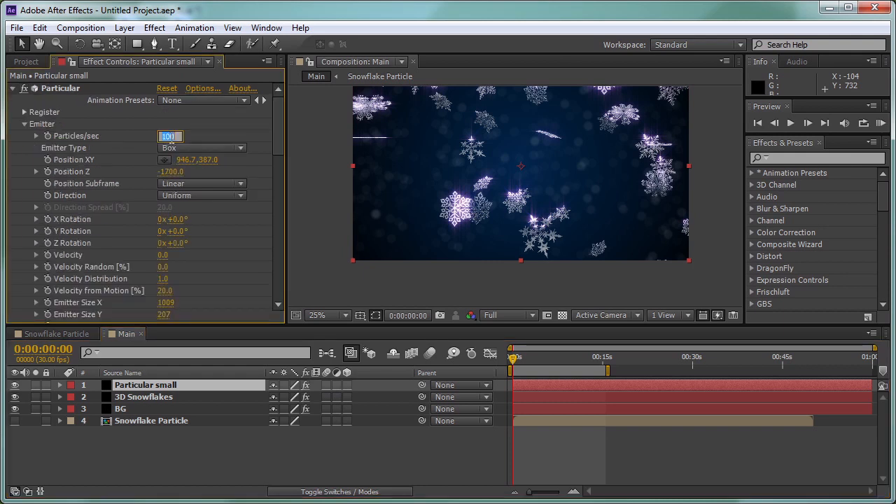
key("Return")
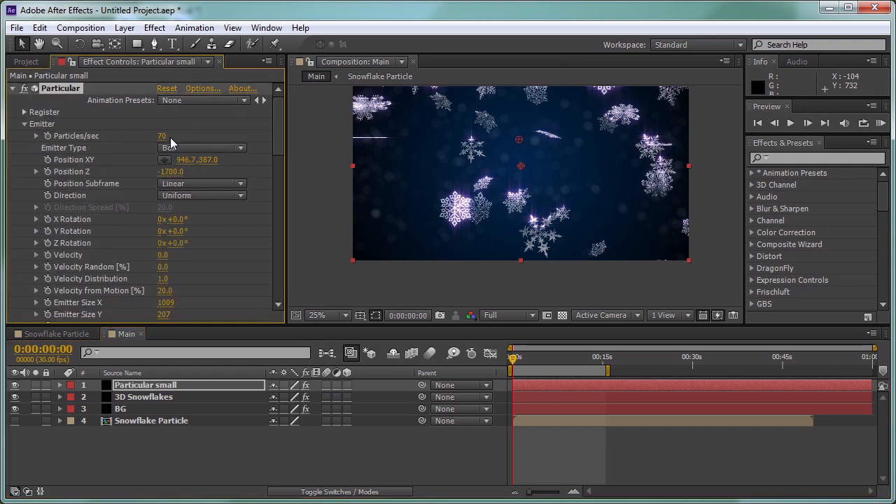
Step: Set the blending mode of the Particular small and 3D Snowflakes layers to Add
key("F4")
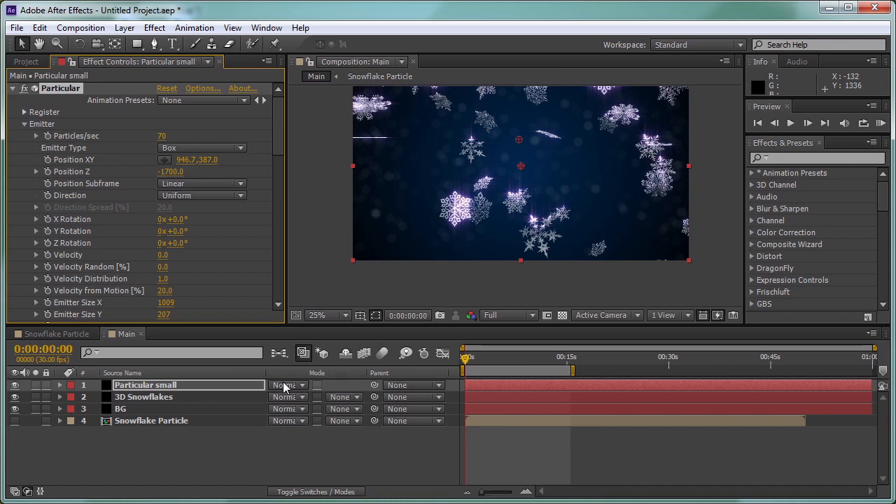
left_click(284, 385)
left_click(333, 205)
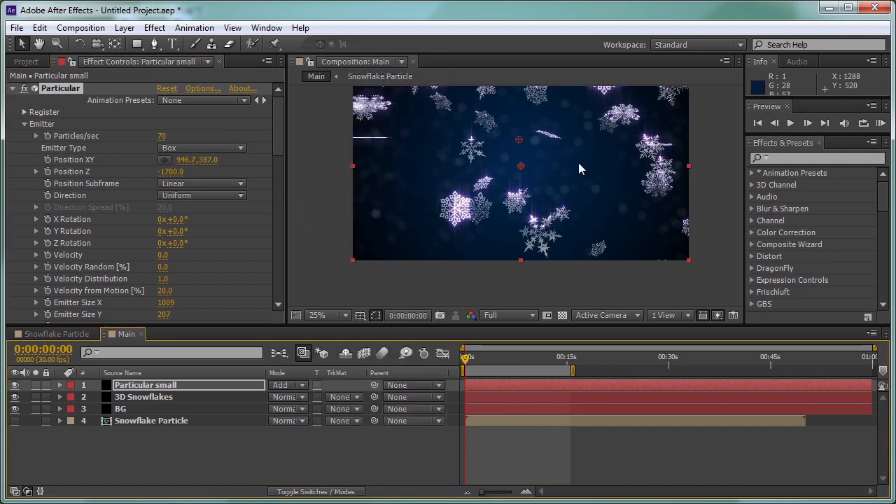
left_click(286, 397)
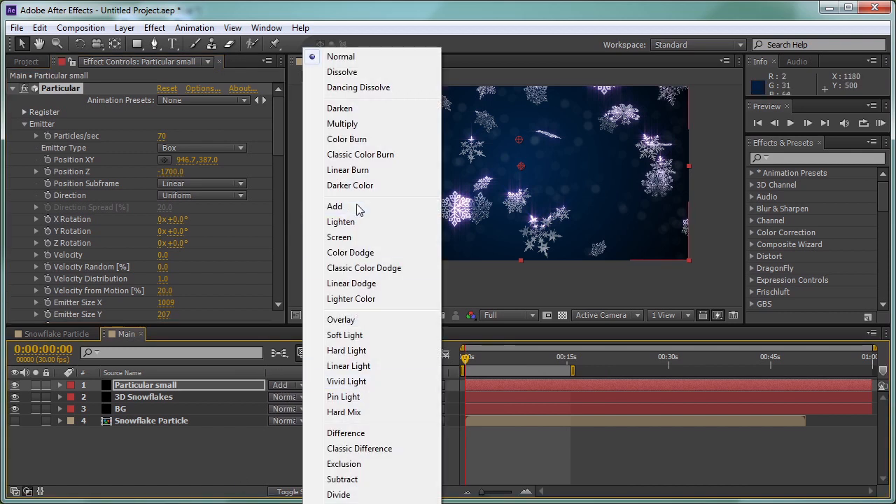
left_click(357, 206)
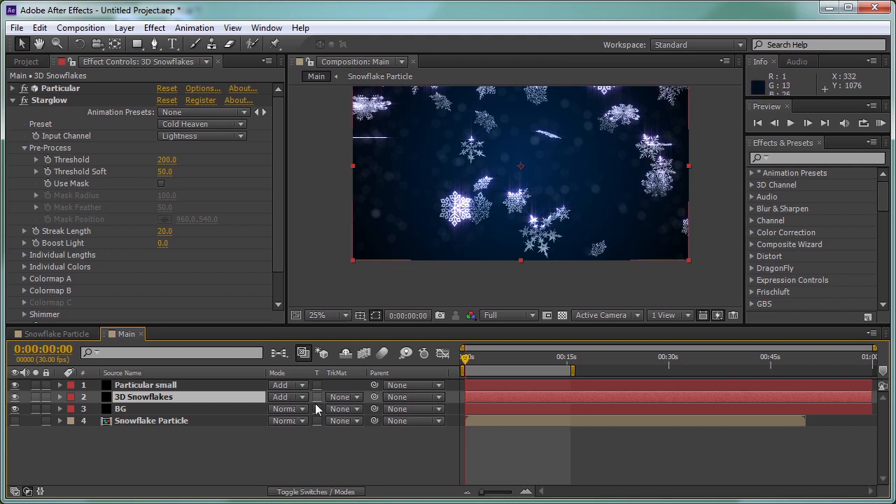
Step: Enable motion blur for the Main composition and for the Particular small layer
left_click(384, 352)
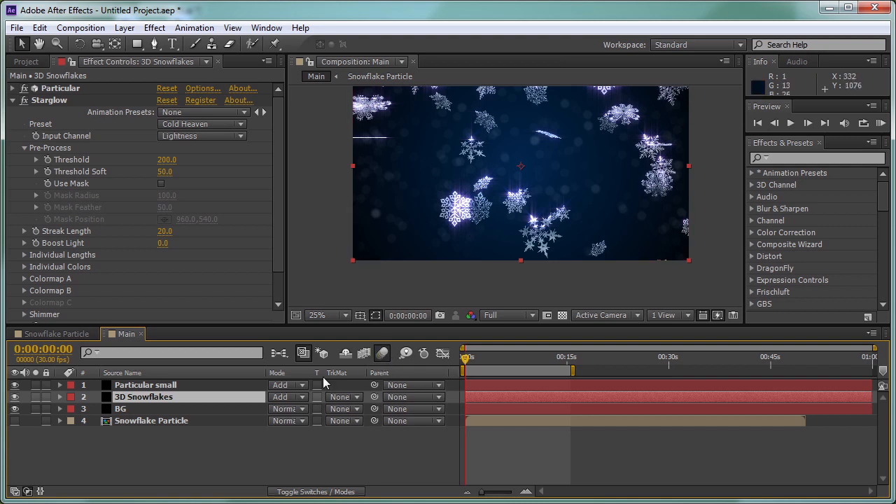
key("F4")
left_click(194, 385)
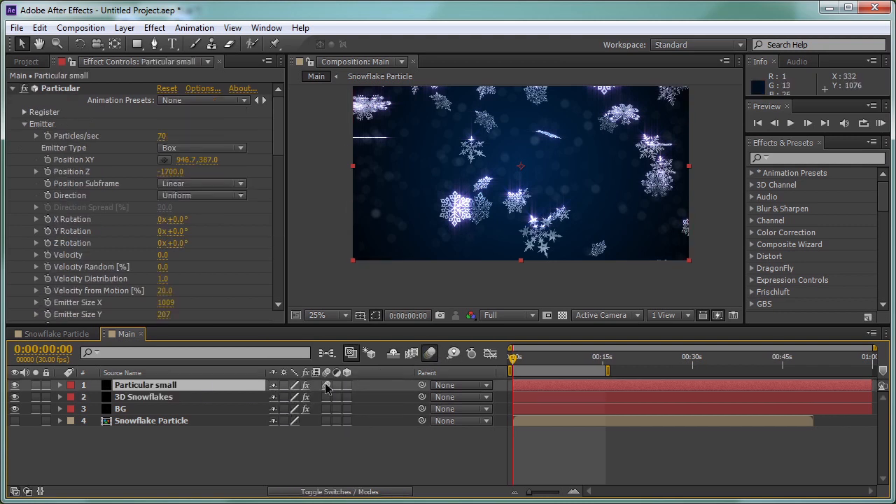
Step: Rename the Particular small solid as "Particular small out of focus"
left_click(206, 396)
left_click(201, 385)
key("ctrl+shift+y")
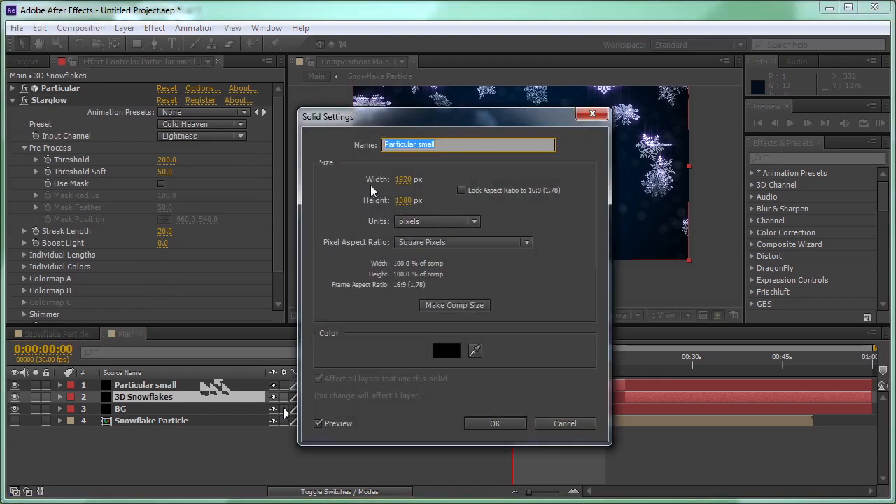
left_click(463, 144)
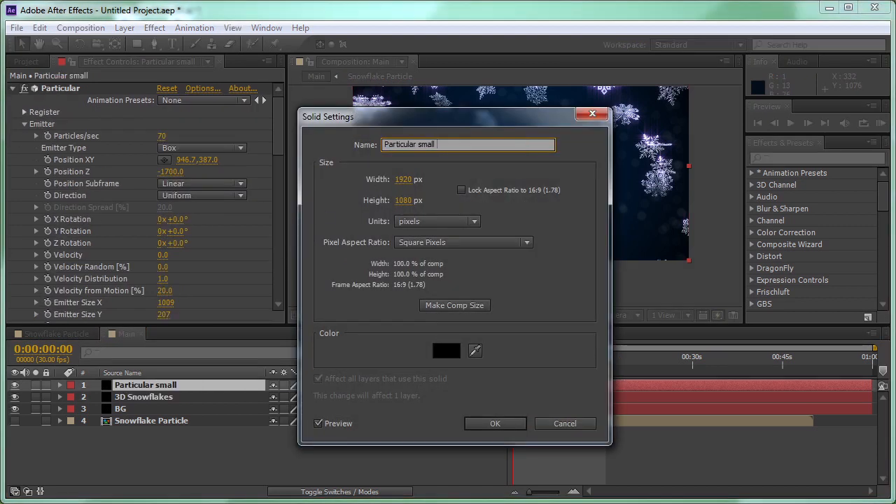
type("out of focus")
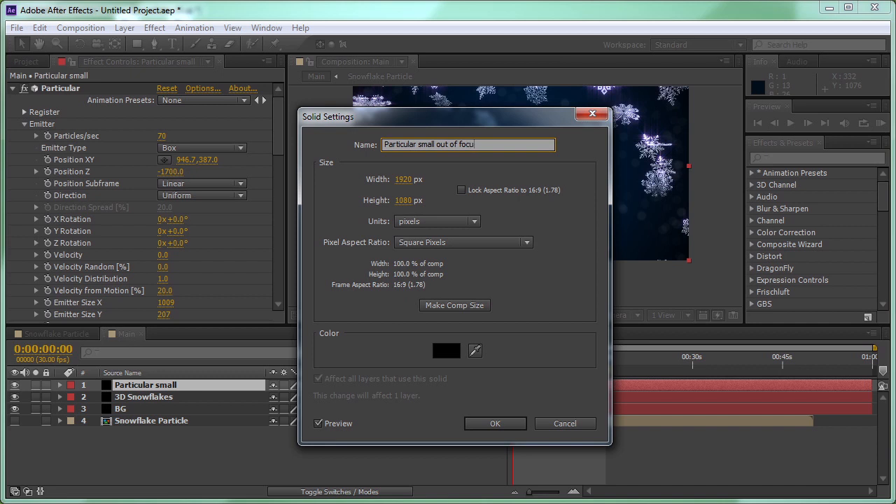
double_click(491, 145)
left_click(494, 423)
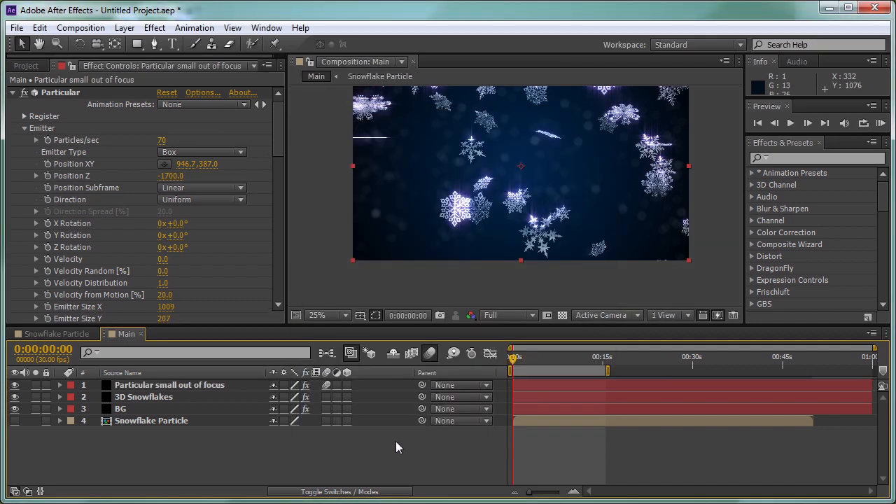
key("ctrl+shift+y")
left_click(429, 166)
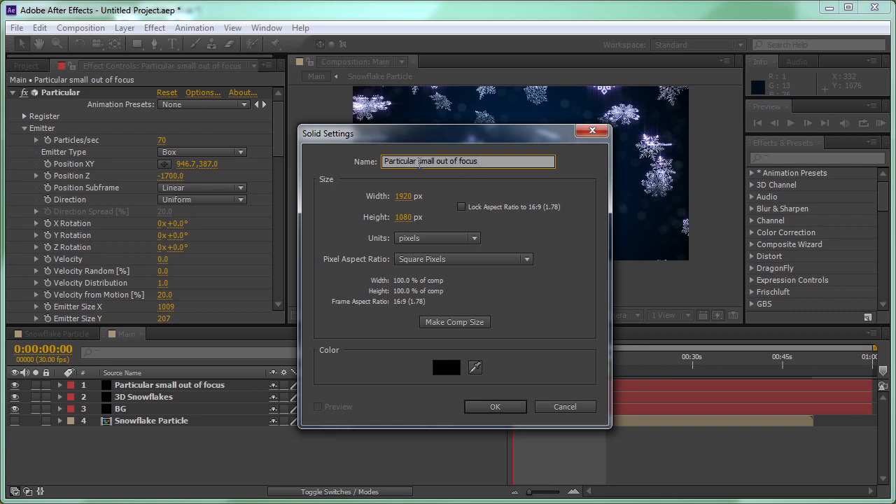
left_click_drag(427, 163, 436, 160)
type("BIG")
key("Return")
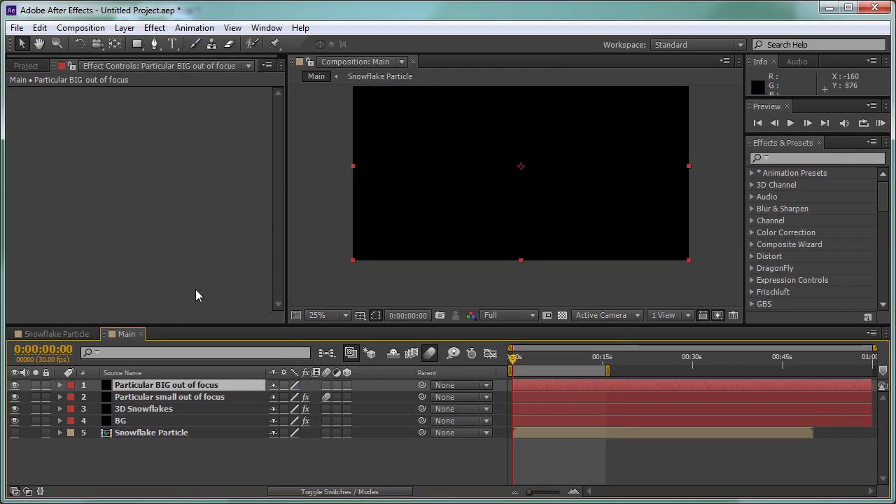
key("Delete")
Step: Duplicate the Particular small out of focus layer and name the copy's solid "Particular BIG out of focus"
left_click(194, 384)
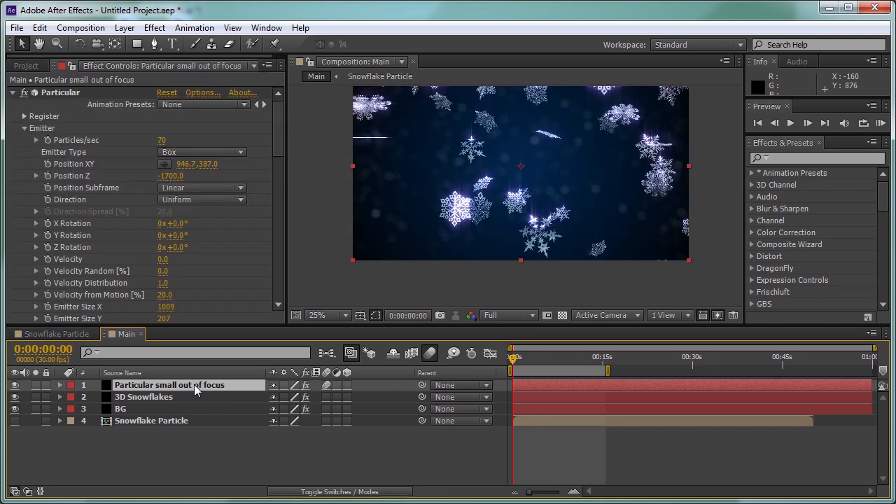
key("ctrl+d")
key("ctrl+shift+y")
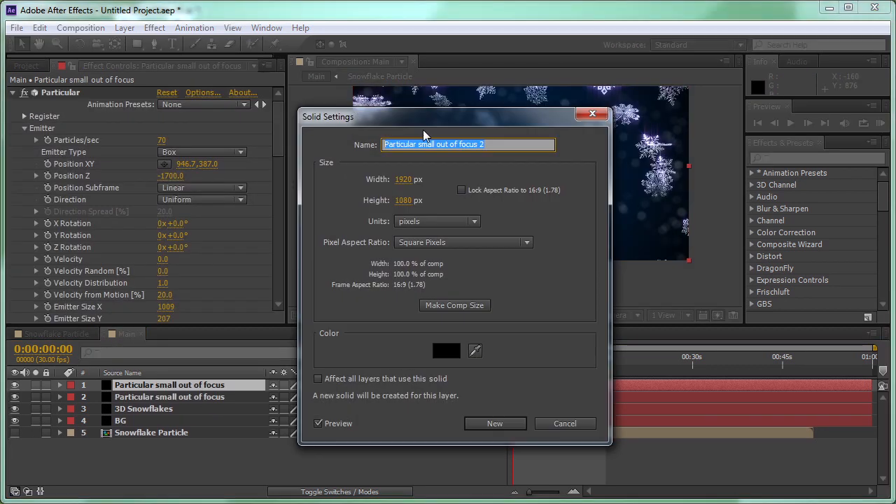
left_click_drag(419, 145, 433, 144)
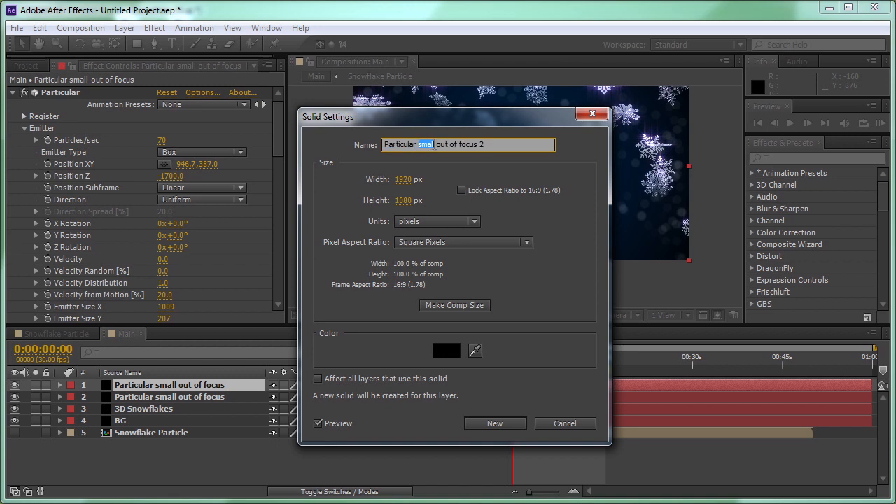
type("BIG")
left_click(495, 426)
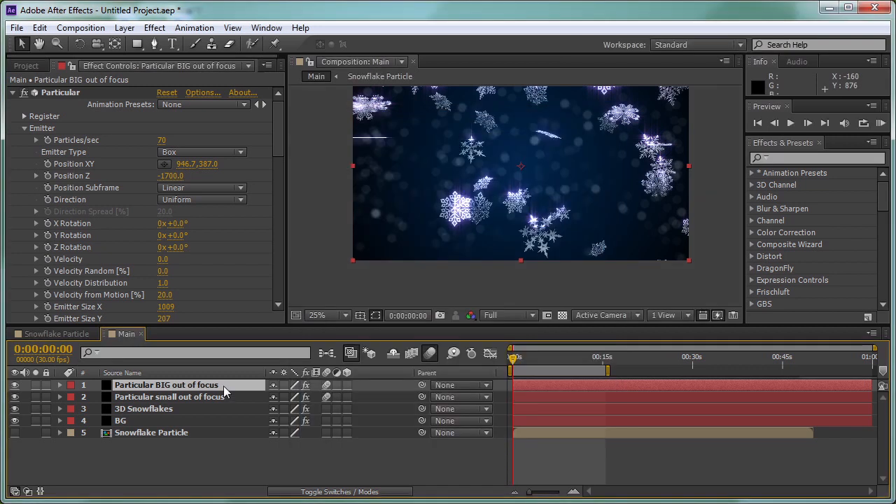
Step: Set the BIG layer's emission rate to 25 particles per second and its random seed to 520
left_click(161, 140)
type("25")
key("Return")
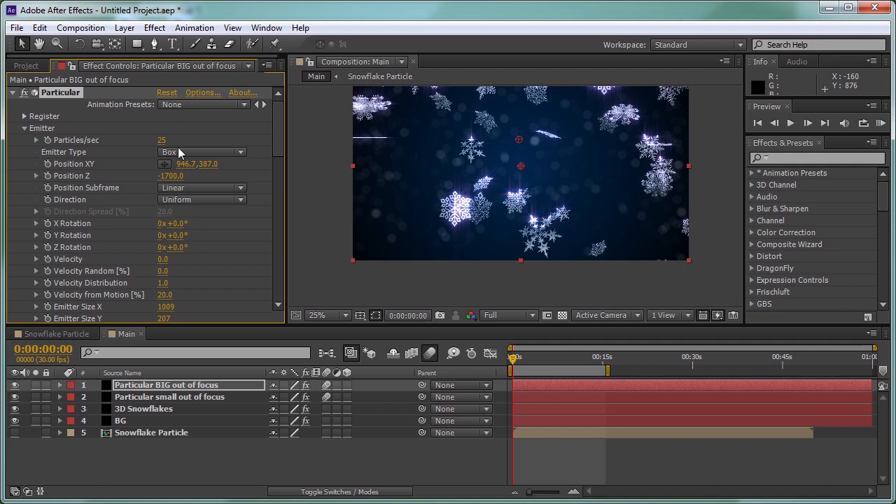
left_click_drag(283, 144, 281, 185)
left_click_drag(160, 256, 198, 257)
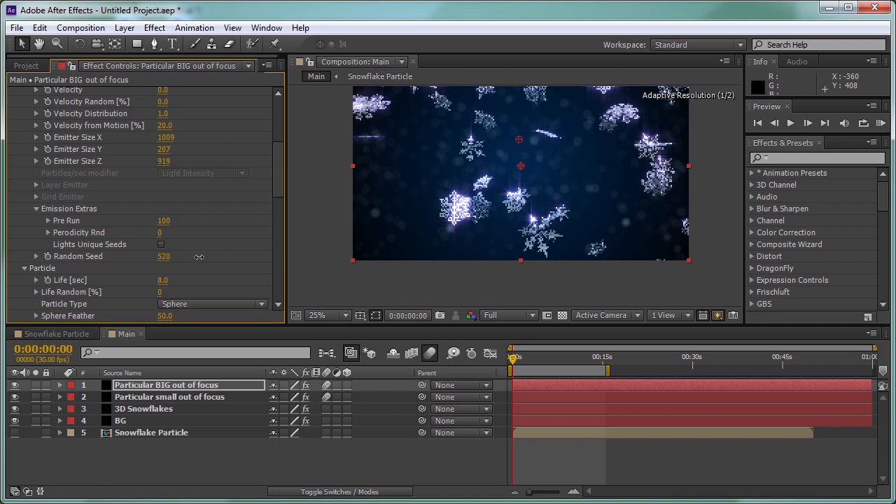
Step: Set the BIG layer's particle size to 10 and its Out Of Focus radius to 103.6
left_click_drag(279, 177, 278, 198)
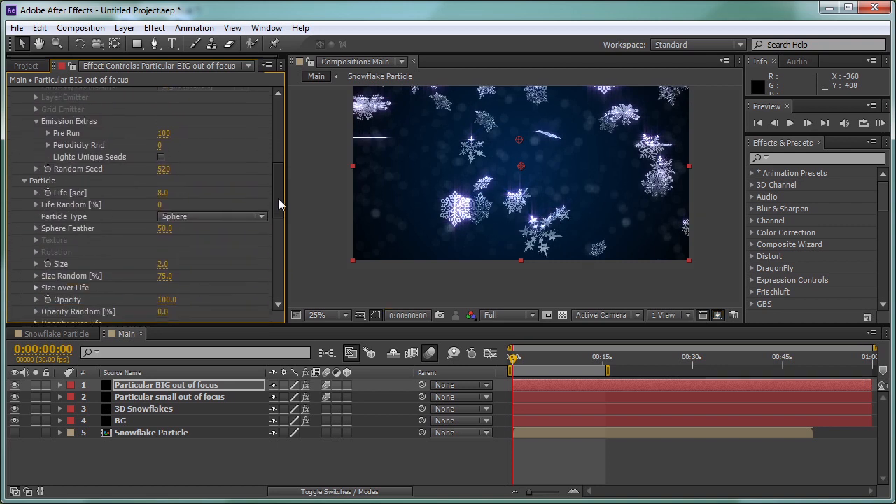
left_click_drag(161, 265, 165, 265)
left_click(166, 266)
type("10")
key("Return")
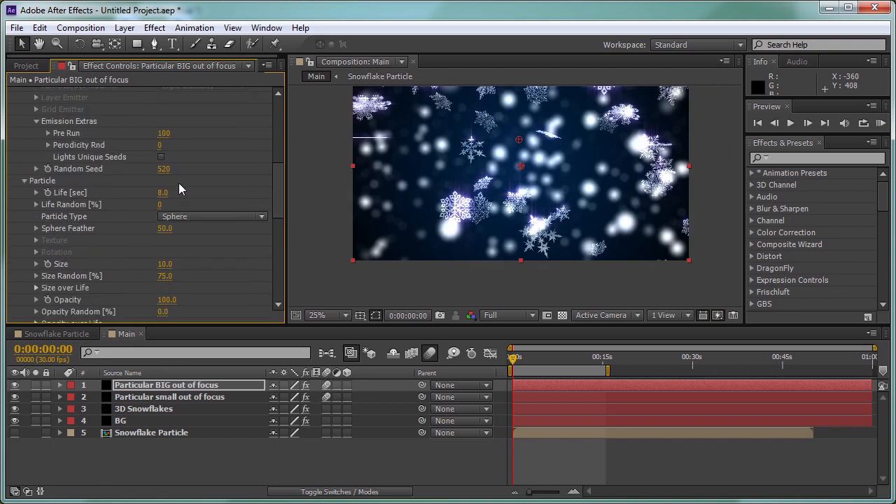
left_click_drag(280, 178, 282, 269)
left_click_drag(168, 217, 713, 205)
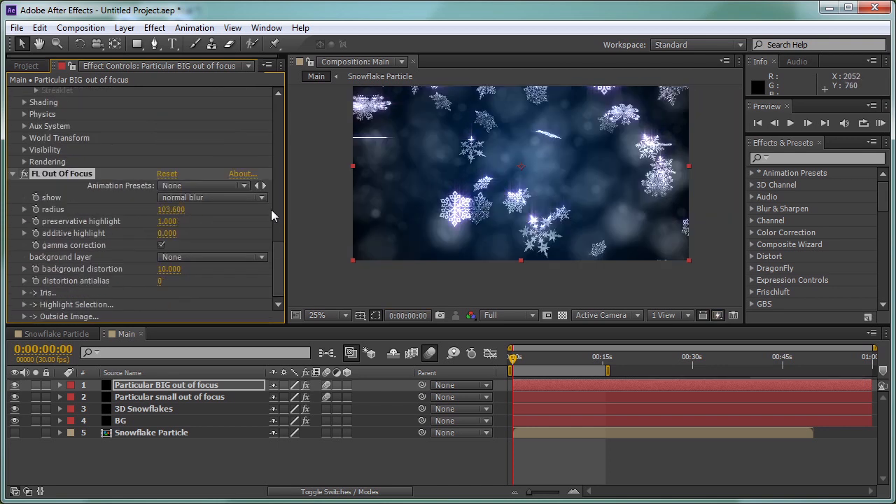
Step: Reduce the number of particles per second emitted by the Particular BIG out of focus layer
left_click_drag(278, 273, 277, 79)
left_click(166, 140)
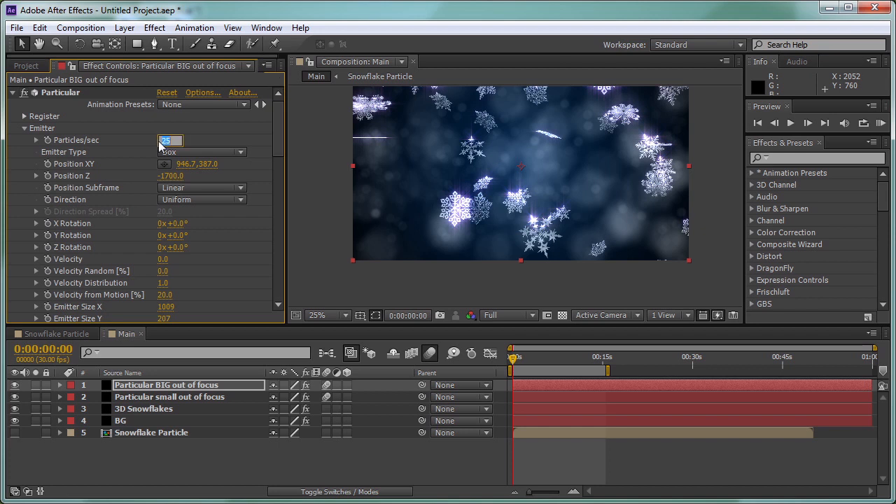
type("0")
key("Return")
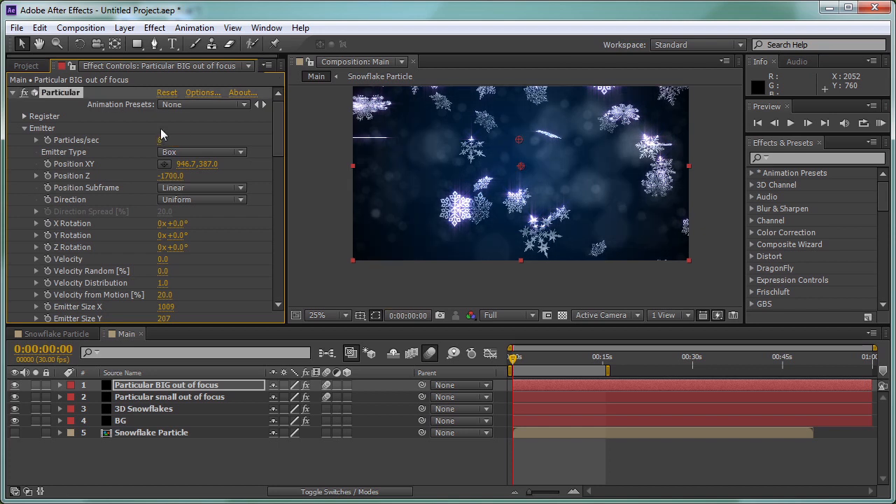
Step: Increase the particle size of the BIG layer to 15, trying a size of 12 first
left_click_drag(278, 132, 276, 208)
left_click(165, 205)
type("12")
key("Return")
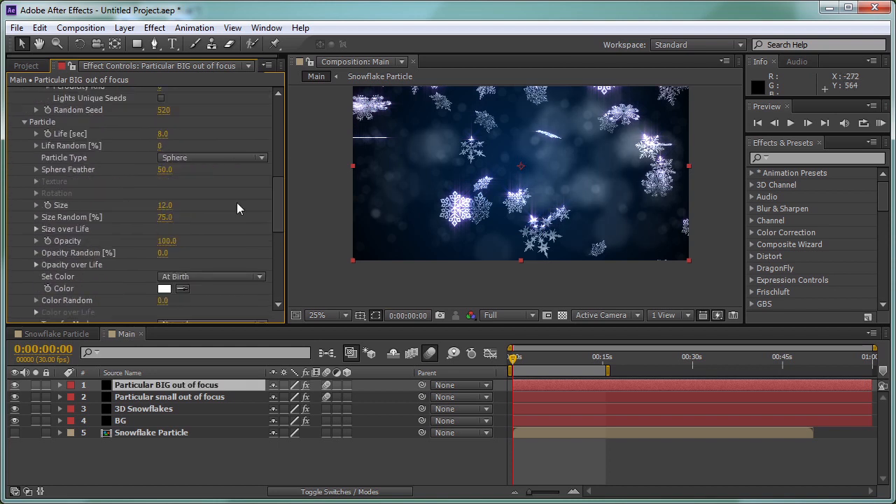
left_click(166, 204)
type("15")
key("Return")
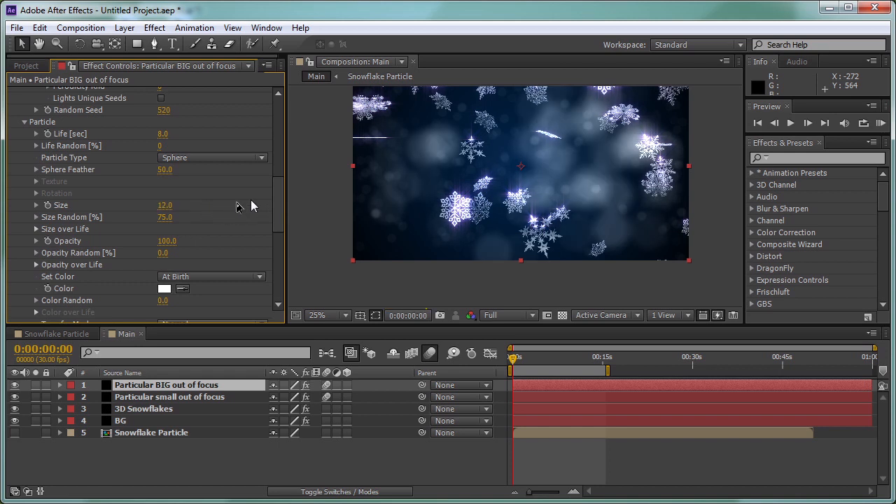
Step: Set the BIG layer's particle size to 12 and check the scene at 0:00:08:19 and 0:00:12:04
key("Return")
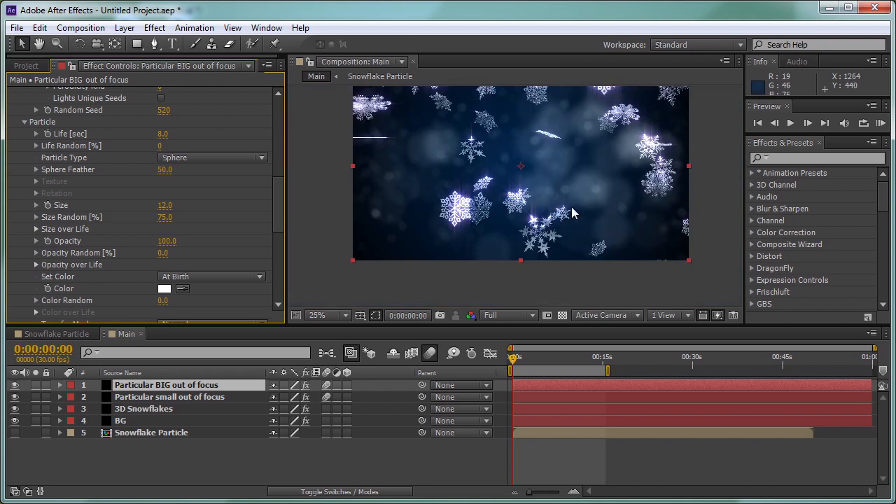
left_click(565, 358)
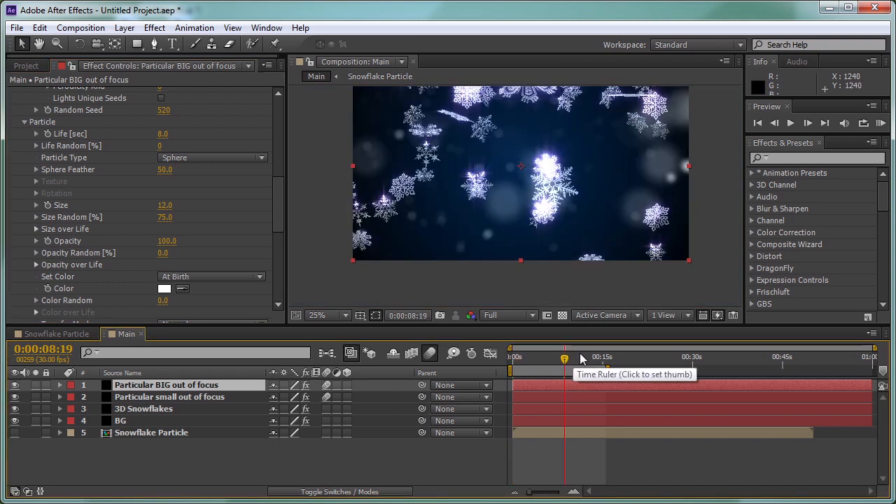
left_click(586, 359)
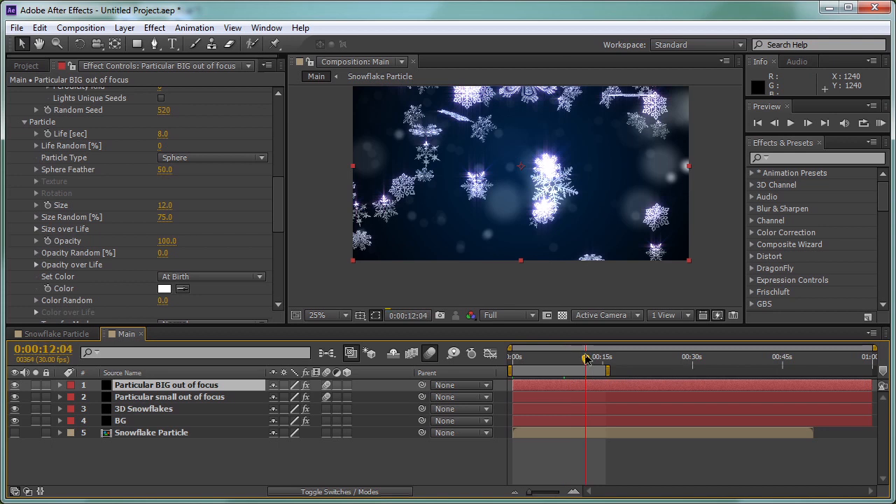
Step: Create a new black solid named Particular Small in the Main composition
left_click(271, 462)
key("ctrl+y")
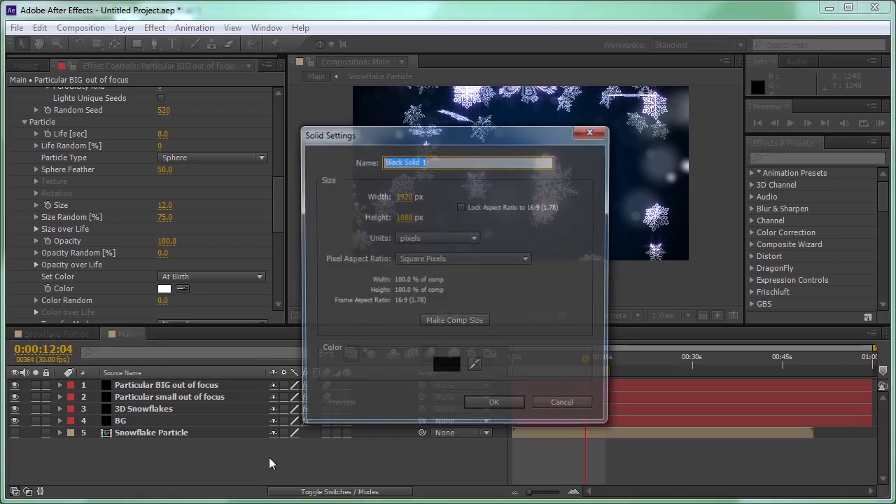
type("Particular Small")
key("Return")
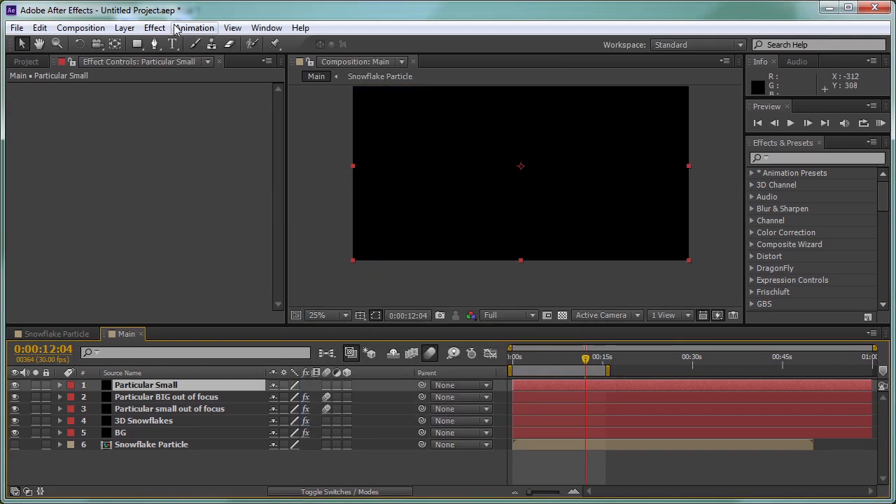
Step: Apply the Particular effect to the Particular Small solid with the t2_snowynight2_hd animation preset
left_click(153, 28)
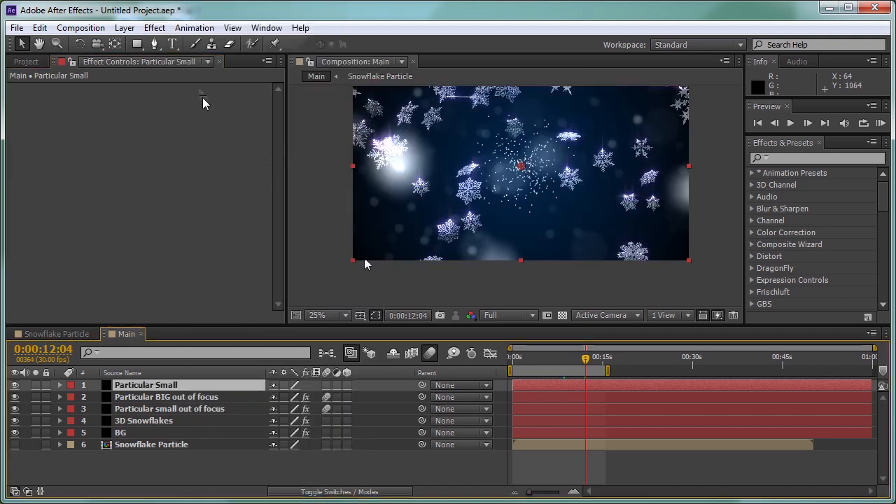
left_click(201, 96)
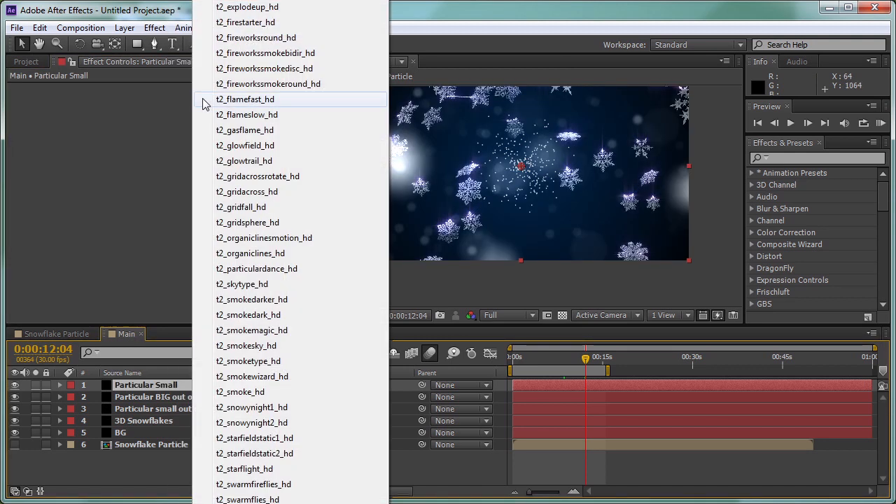
left_click(241, 424)
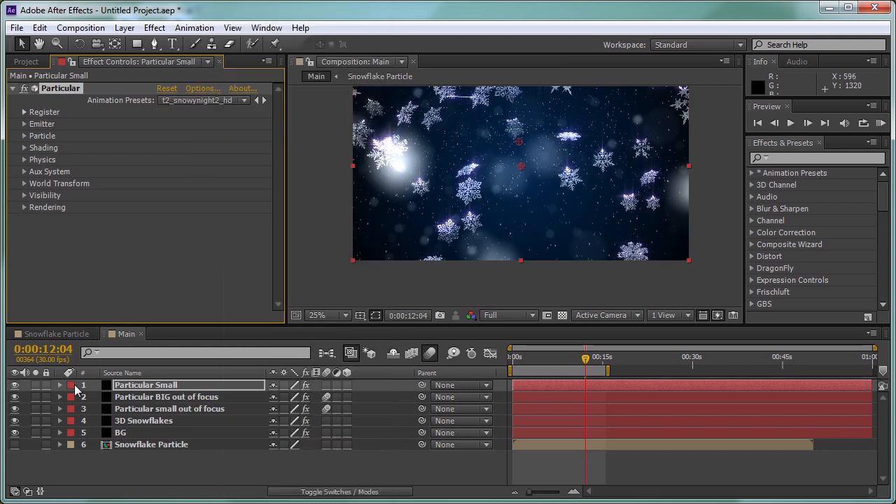
Step: Solo the Particular Small layer, enable its motion blur and check the particles up to 0:00:09:10
left_click(36, 385)
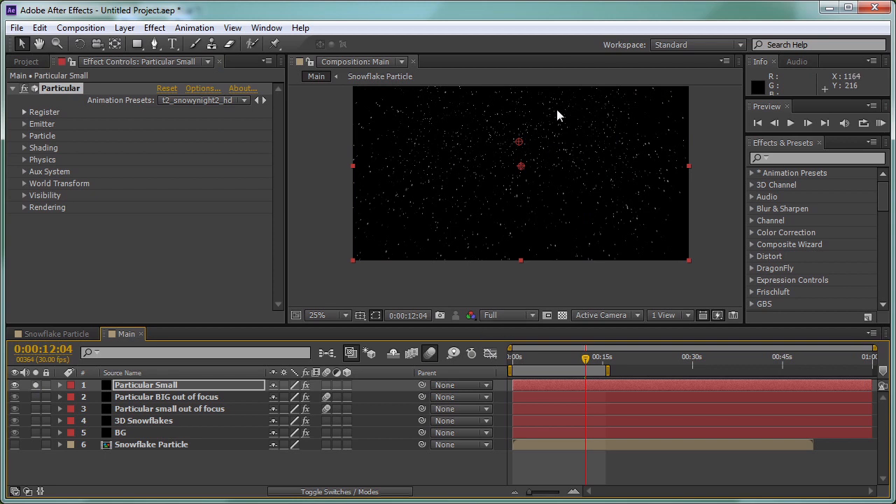
key("period")
left_click_drag(584, 364, 557, 368)
left_click(328, 382)
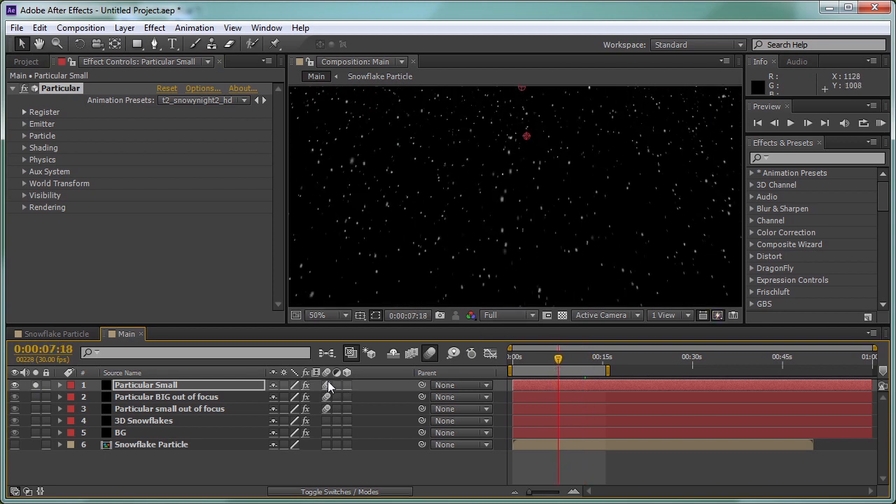
mouse_move(558, 360)
left_mouse_down()
mouse_move(584, 362)
mouse_move(568, 362)
left_mouse_up()
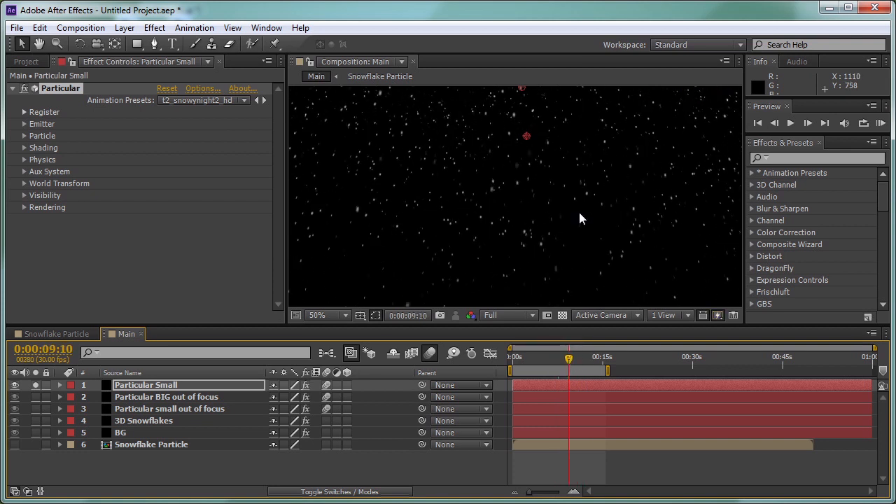
key("comma")
Step: Switch Particular Small to the t2_snowynight1_hd preset and set its emission rate to 100 particles per second
left_click(188, 100)
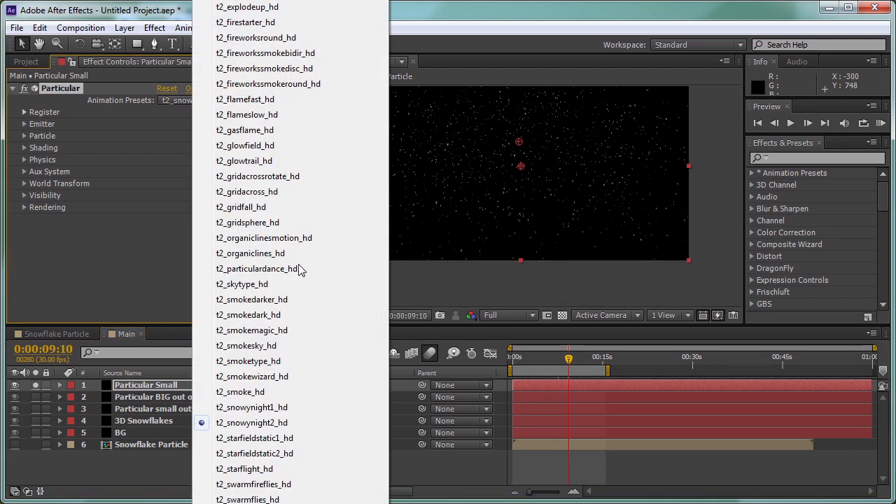
left_click(271, 407)
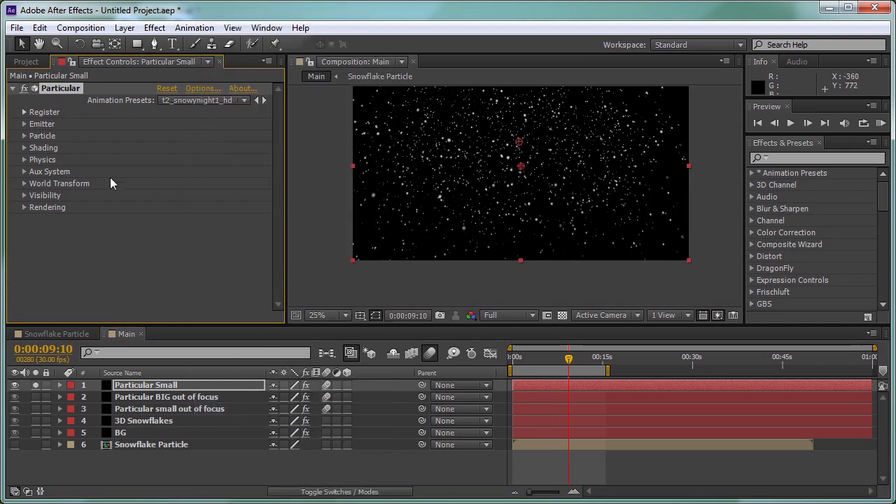
left_click(24, 124)
scroll(49, 194, "down", 3)
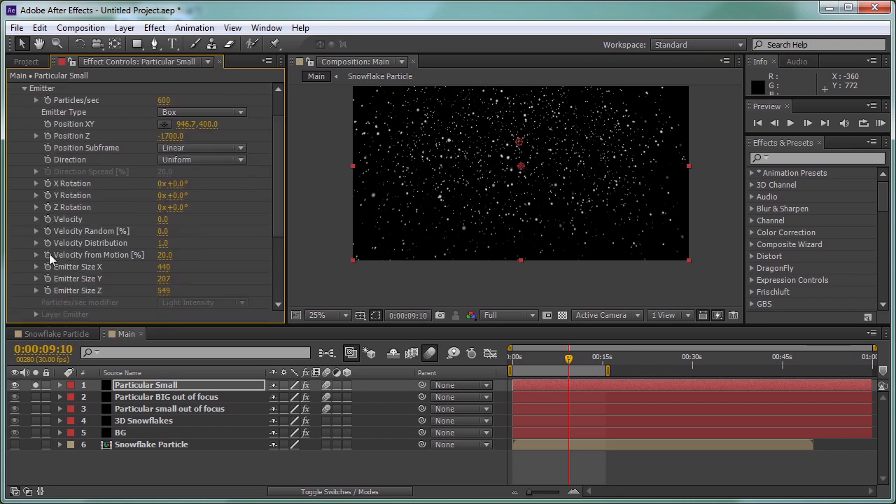
left_click(36, 306)
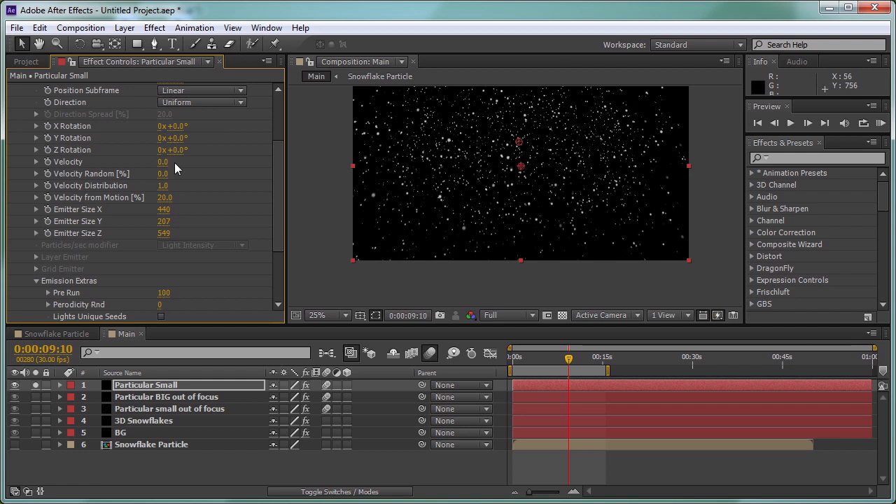
scroll(175, 168, "up", 3)
left_click(164, 136)
type("100")
key("Return")
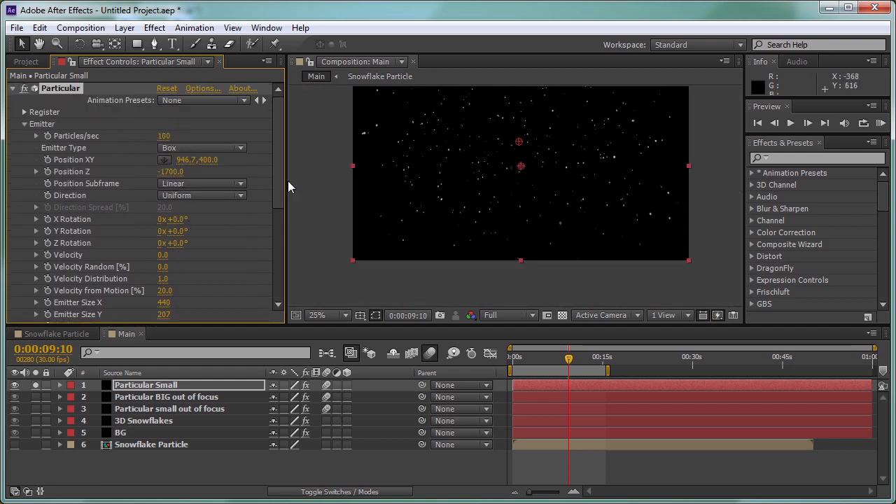
Step: Set the particle size of Particular Small to 0.5 and unsolo the layer to see the full scene
left_click_drag(279, 175, 272, 271)
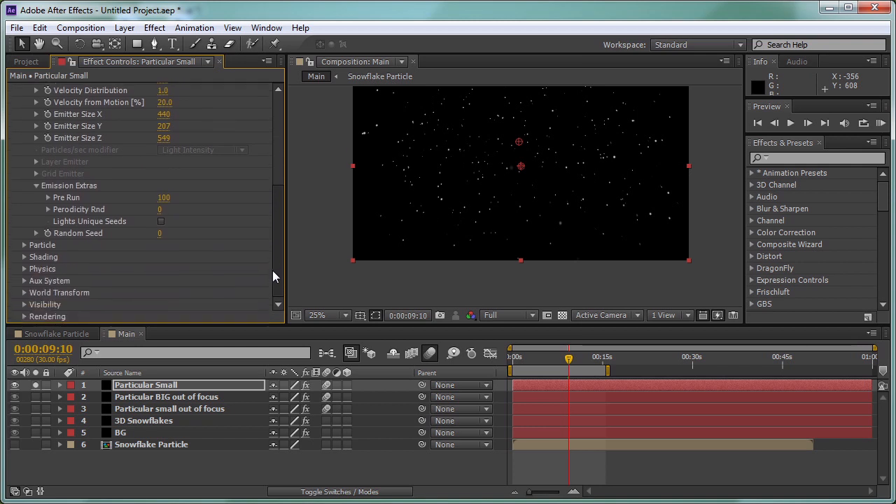
left_click(24, 245)
left_click(165, 173)
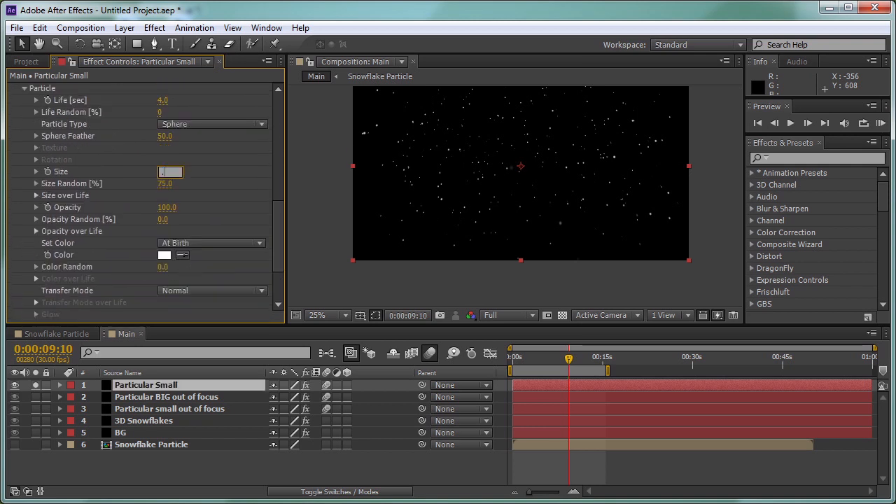
type(".5")
key("Return")
key("period")
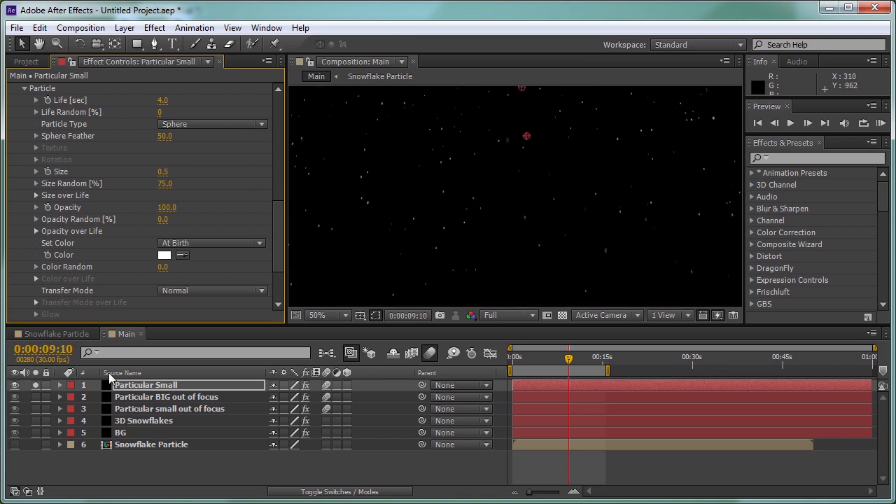
left_click(35, 385)
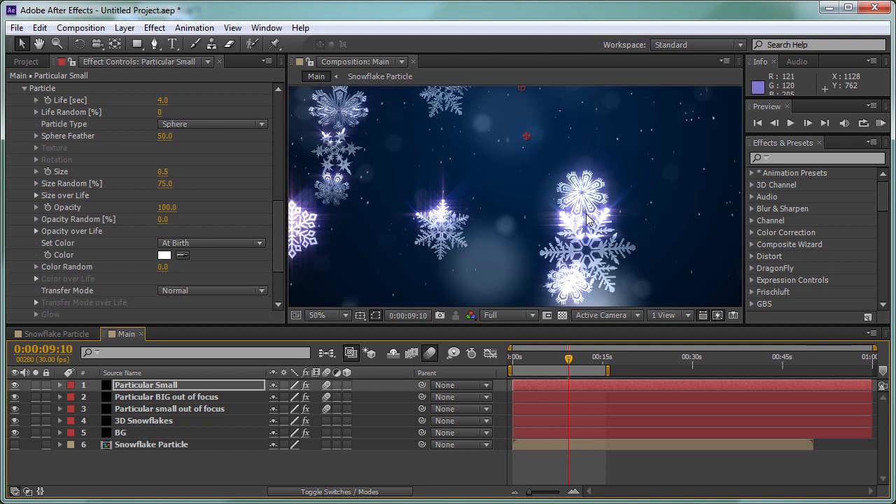
scroll(608, 165, "down", 2)
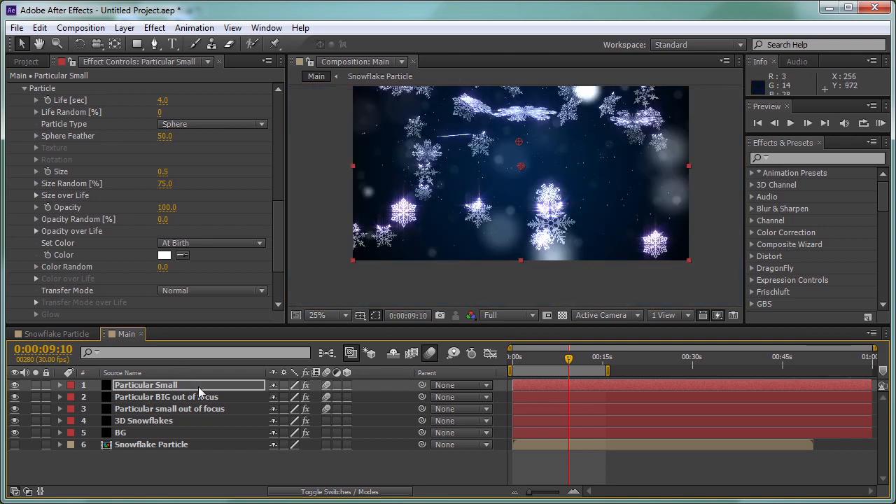
Step: Duplicate the Particular Small layer and rename the copy's solid as Particular Big
key("ctrl+d")
key("ctrl+shift+y")
type("Particular Big")
key("Return")
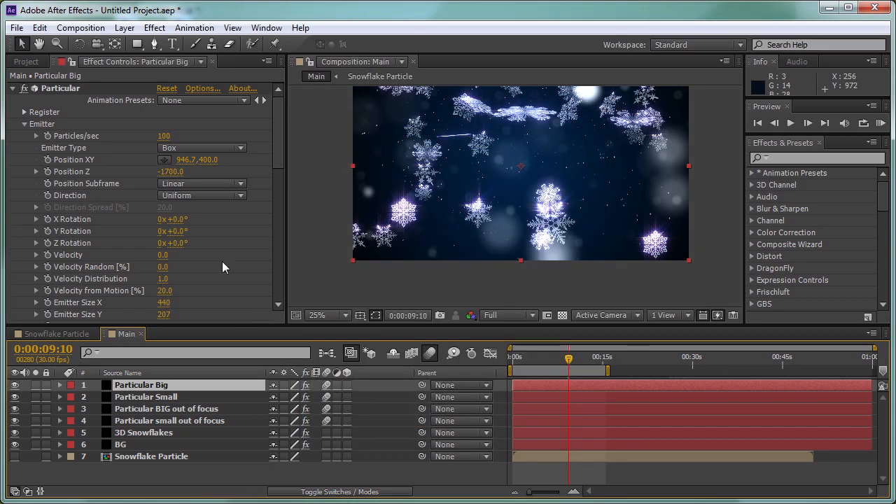
Step: Set Particular Big's emission rate to 150 particles per second and its random seed to 300
left_click(163, 136)
type("150")
key("Return")
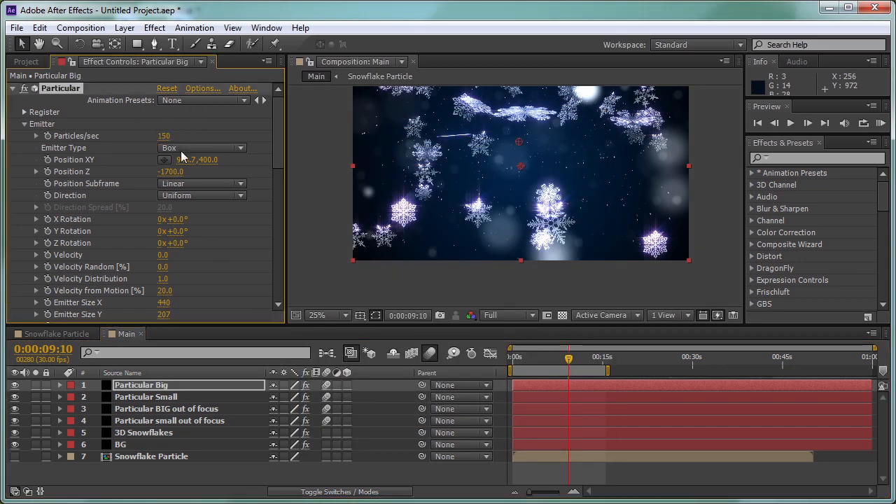
scroll(213, 206, "down", 5)
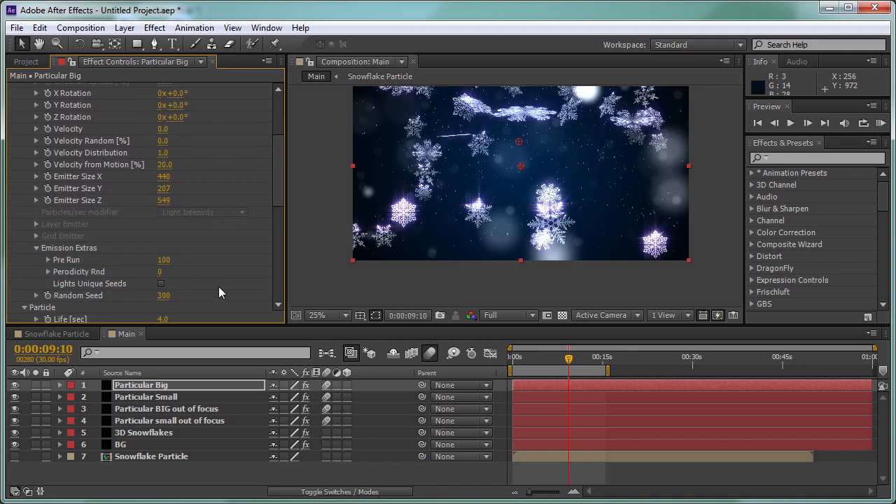
Step: Set the particle size of Particular Big to 1, trying a size of 1.5 first
scroll(218, 287, "down", 3)
left_click(162, 296)
type("1.5")
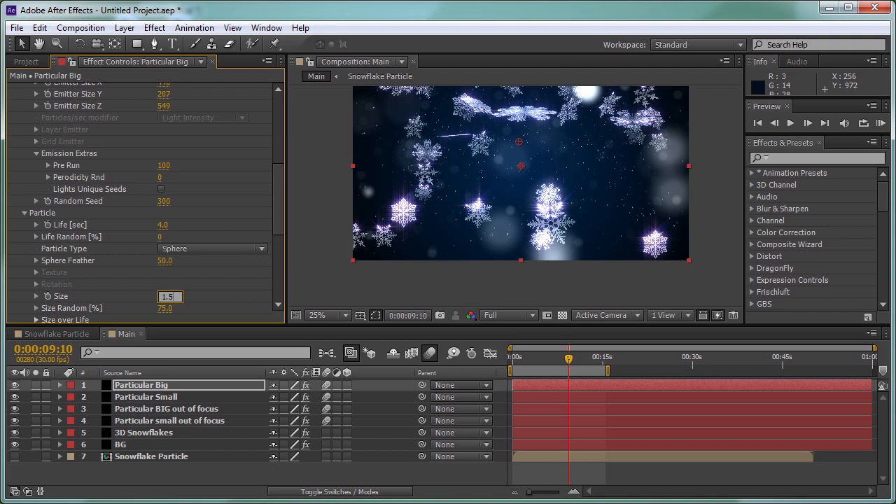
key("Return")
left_click(163, 296)
type("1")
key("Return")
Step: Widen Particular Big's emitter to a size of 721 in X and 648 in Z
scroll(561, 166, "up", 1)
scroll(566, 152, "down", 3)
scroll(532, 140, "up", 2)
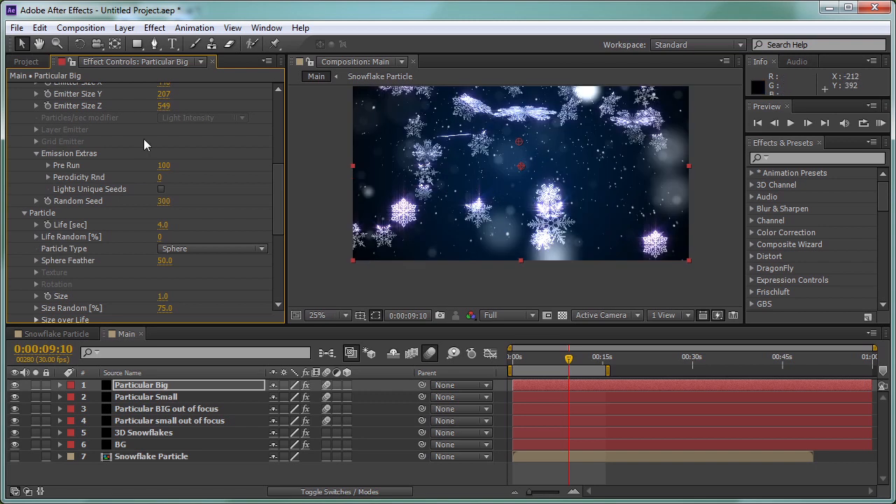
scroll(194, 140, "up", 1)
left_click_drag(167, 115, 364, 114)
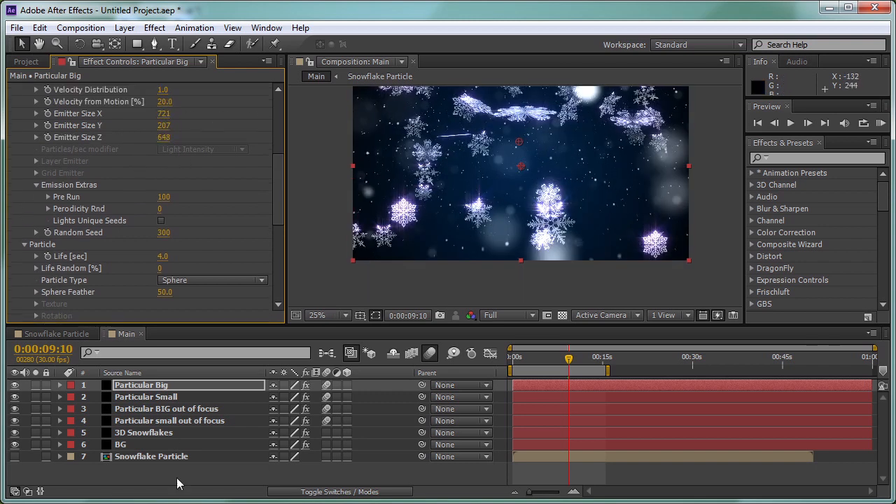
Step: Widen Particular Small's emitter to a size of 681 in X and 706 in Z
left_click(180, 396)
scroll(178, 214, "down", 3)
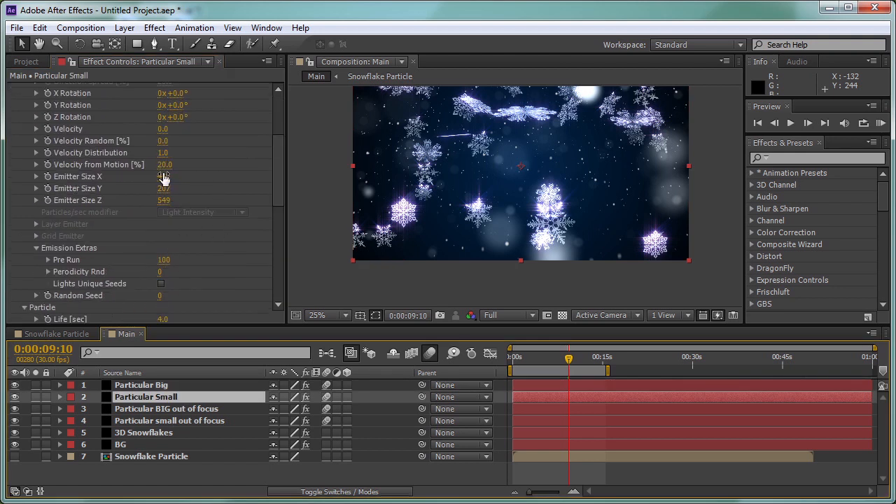
left_click_drag(165, 178, 249, 176)
left_click_drag(350, 173, 354, 173)
left_click_drag(166, 202, 198, 196)
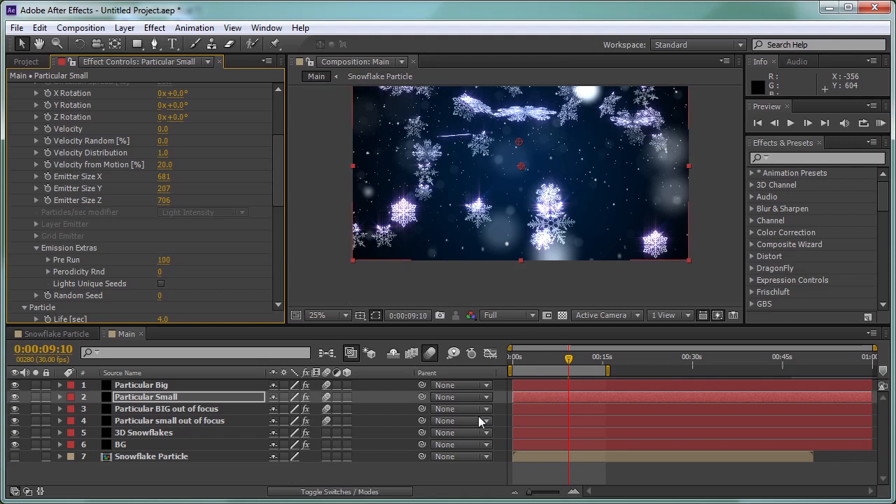
Step: Create another black solid named Particular OF at the top of the Main composition
left_click(450, 483)
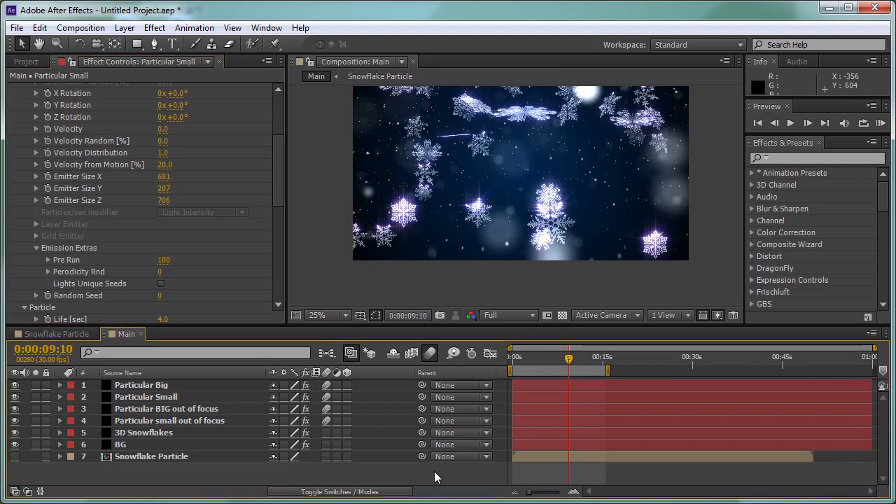
key("ctrl+y")
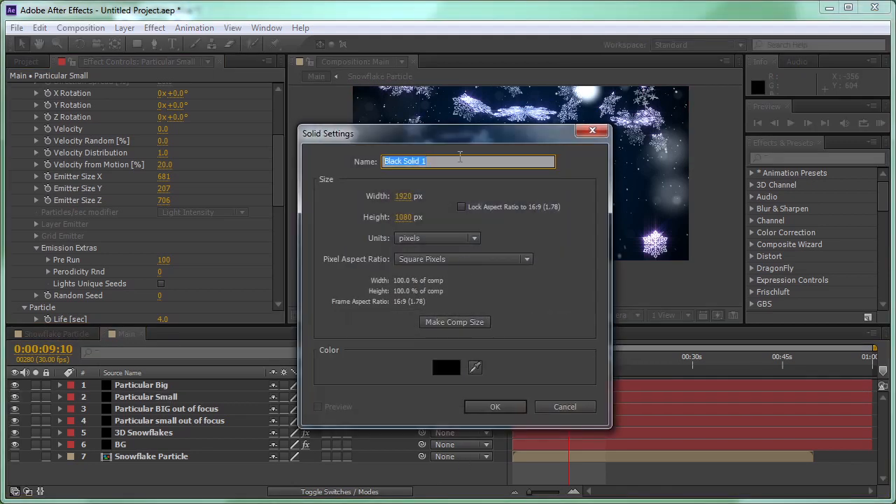
type("Particular OF")
left_click(494, 408)
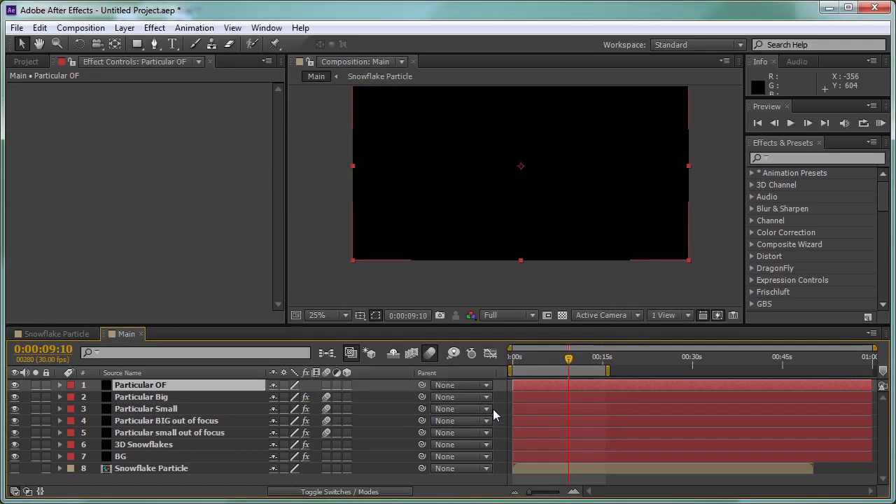
Step: Pre-compose the Particular OF solid as Particular OF Comp, moving all attributes into the new composition
key("ctrl+shift+c")
left_click(374, 290)
left_click(498, 214)
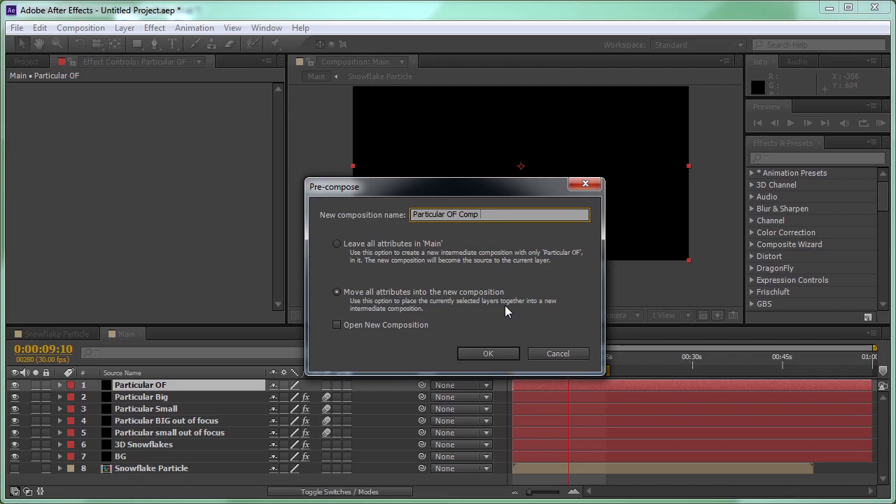
left_click(490, 354)
Step: Open Particular OF Comp and apply the Particular effect to its Particular OF solid
double_click(194, 385)
left_click(122, 386)
left_click(154, 28)
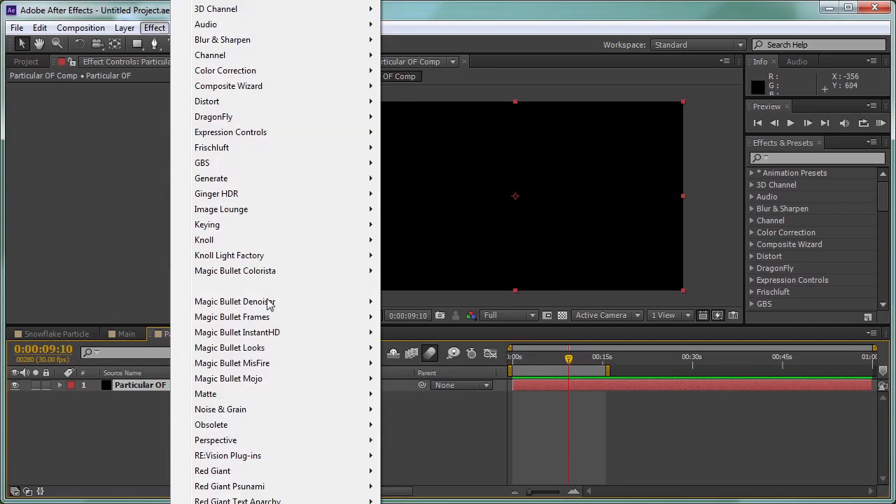
left_click(420, 503)
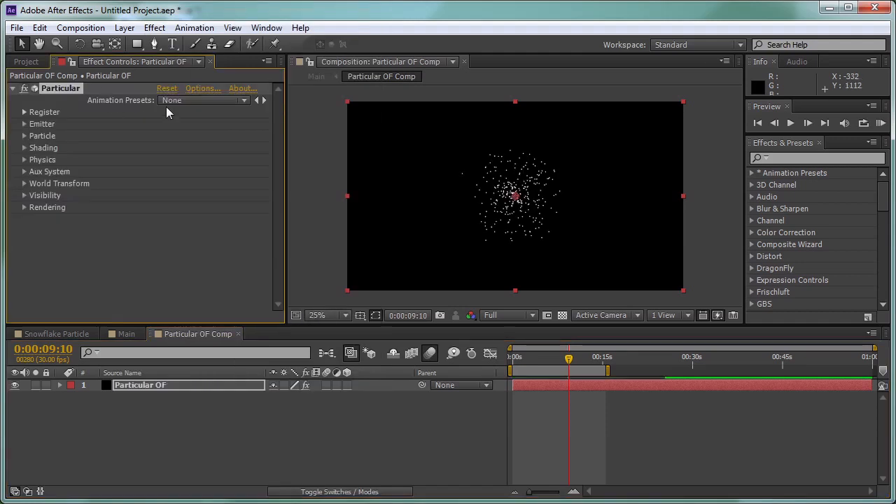
Step: Load the t2_snowynight1_hd preset into Particular and set its emitter to 50 particles per second
left_click(172, 100)
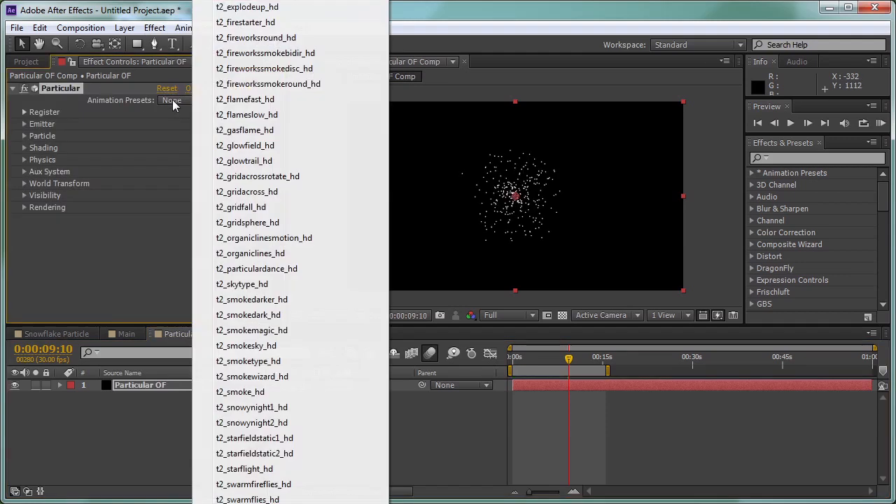
left_click(266, 411)
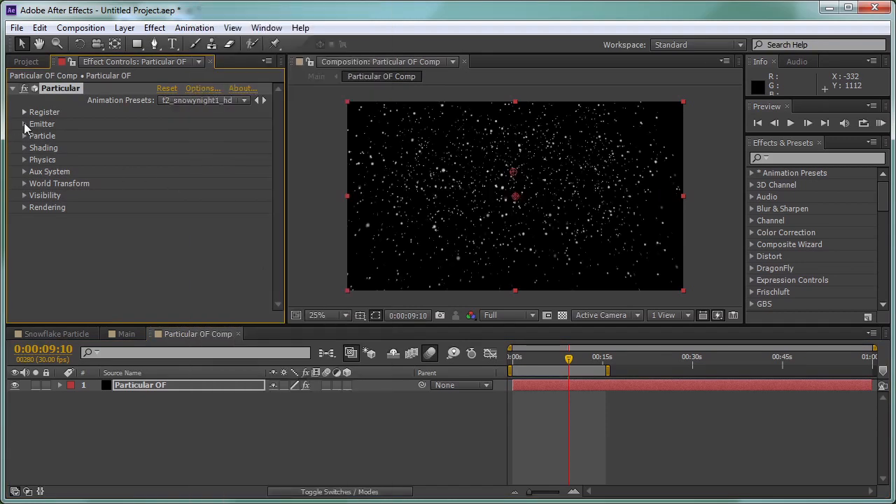
left_click(24, 124)
scroll(24, 123, "down", 2)
left_click(168, 100)
type("100")
key("Return")
left_click(166, 100)
type("50")
key("Return")
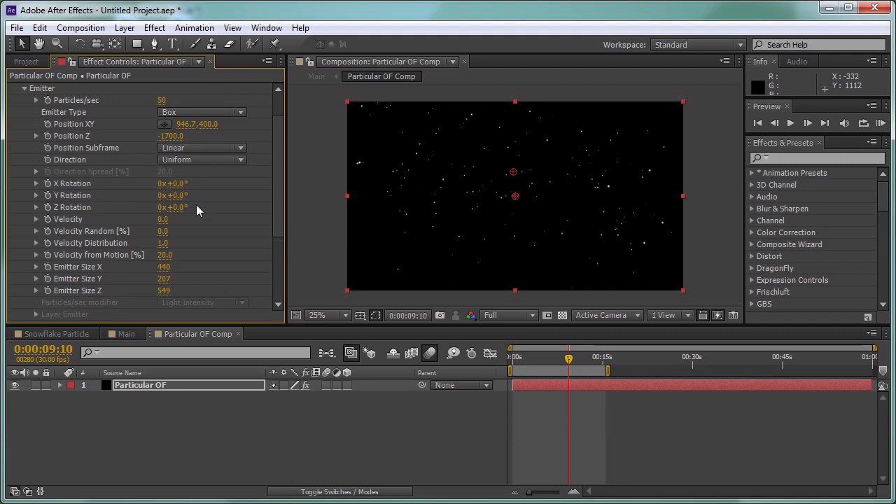
Step: Widen the emitter to a size of 649 in X and 782 in Z, and set Pre Run to 100
left_click_drag(163, 268, 325, 291)
scroll(206, 240, "down", 3)
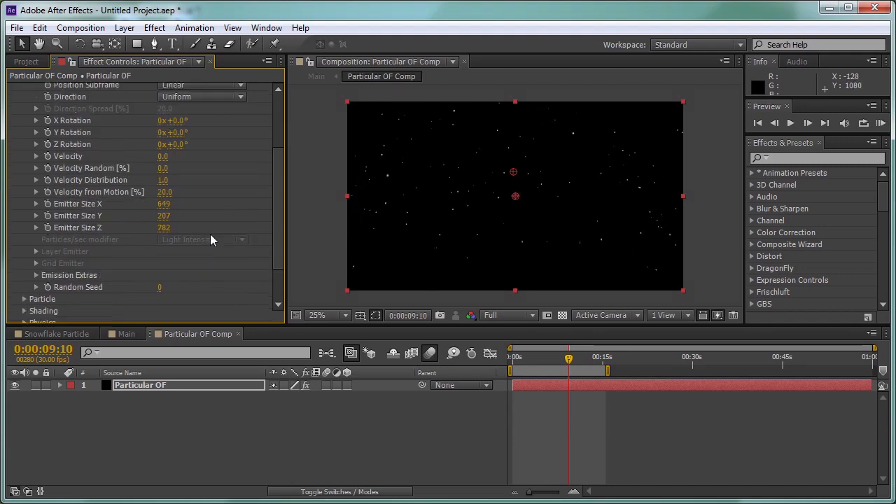
left_click(37, 276)
left_click_drag(161, 292, 338, 282)
Step: Set the particles' Sphere Feather to 0 and their life to 8 seconds
scroll(247, 238, "down", 4)
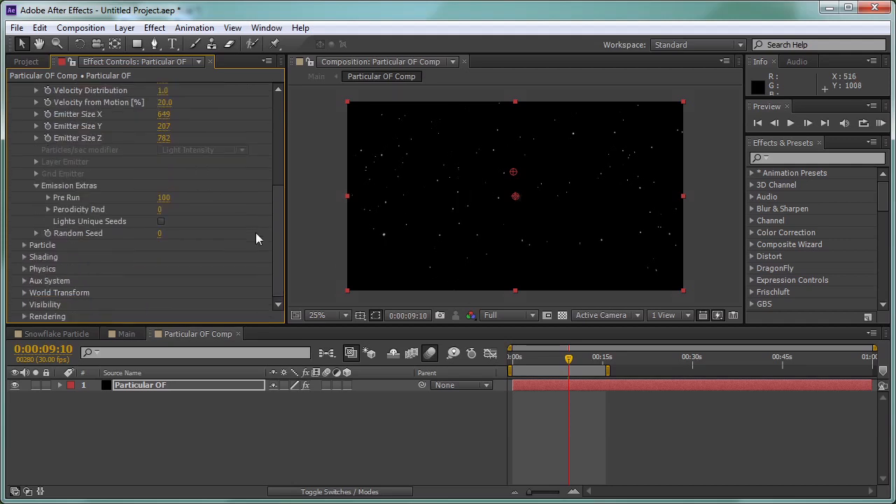
left_click(24, 245)
scroll(167, 200, "down", 7)
left_click(164, 138)
type("0")
key("Return")
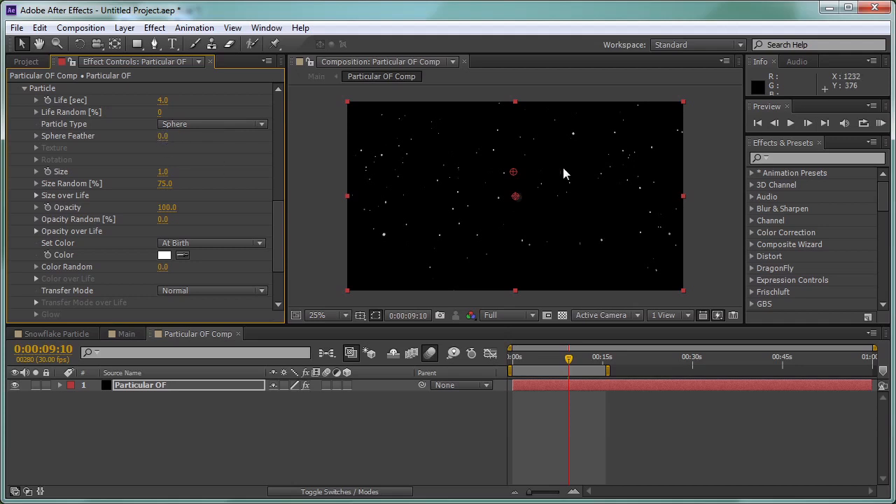
left_click(163, 100)
type("8")
key("Return")
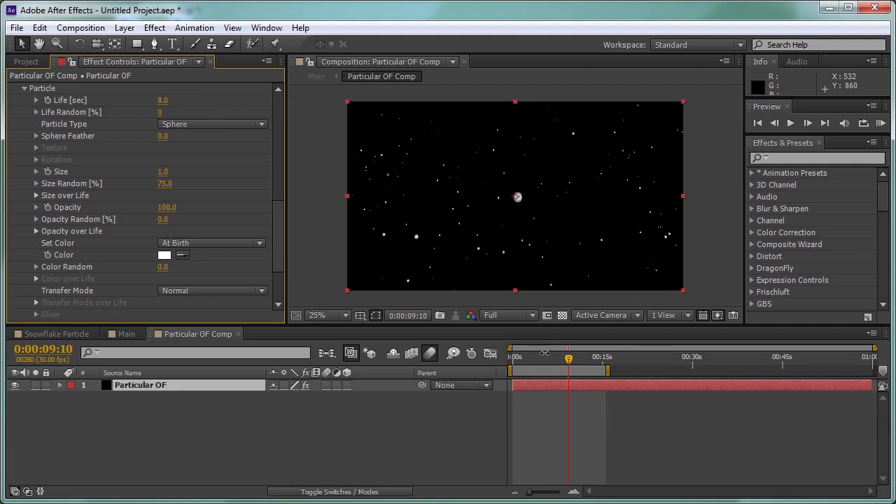
Step: Preview the particles at other times and set their life to 6 seconds
left_click_drag(530, 357, 563, 369)
scroll(189, 153, "up", 6)
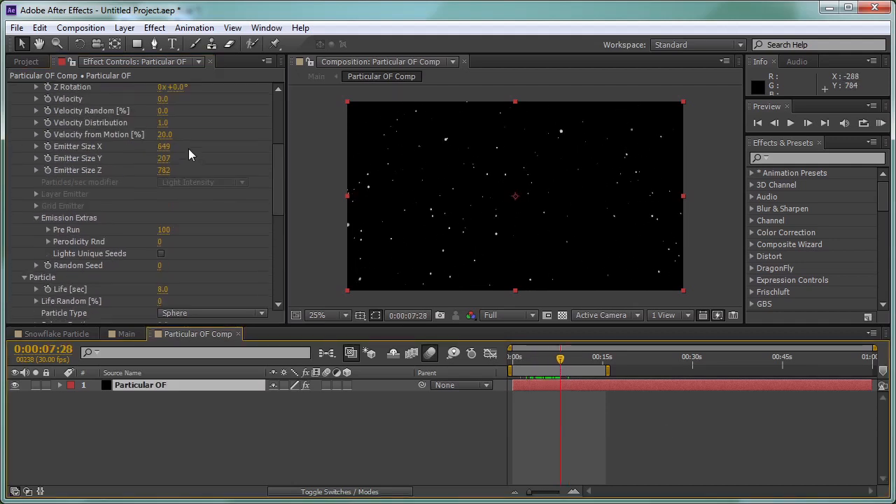
scroll(184, 219, "down", 3)
left_click(160, 194)
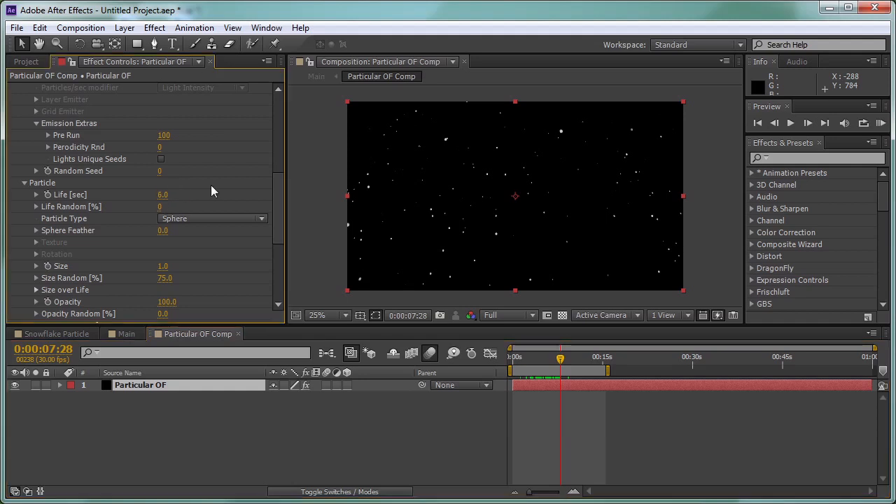
type("6")
key("Return")
Step: Reduce the emitter to 35 particles per second and preview the result along the timeline
scroll(207, 187, "up", 1)
scroll(188, 139, "up", 6)
left_click(167, 136)
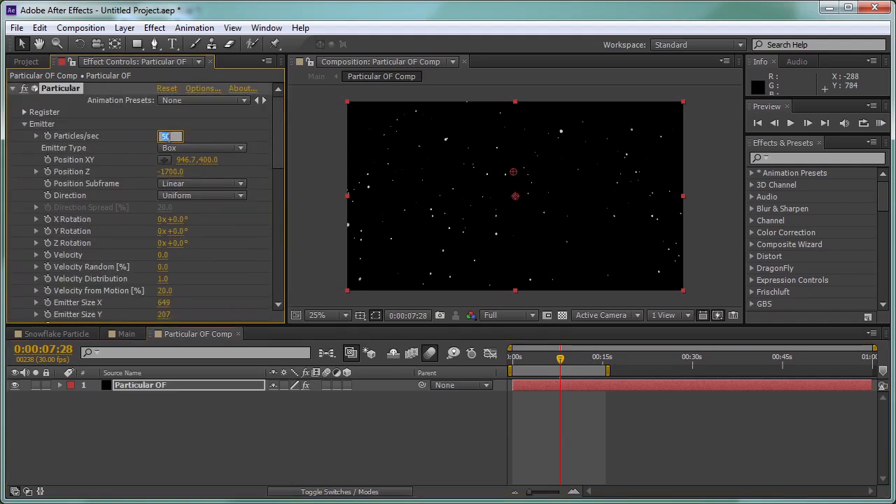
type("35")
left_click(627, 367)
left_click_drag(532, 359, 562, 361)
Step: Set the particle size to 0.8 and preview the snow at around 11 seconds
scroll(203, 278, "down", 6)
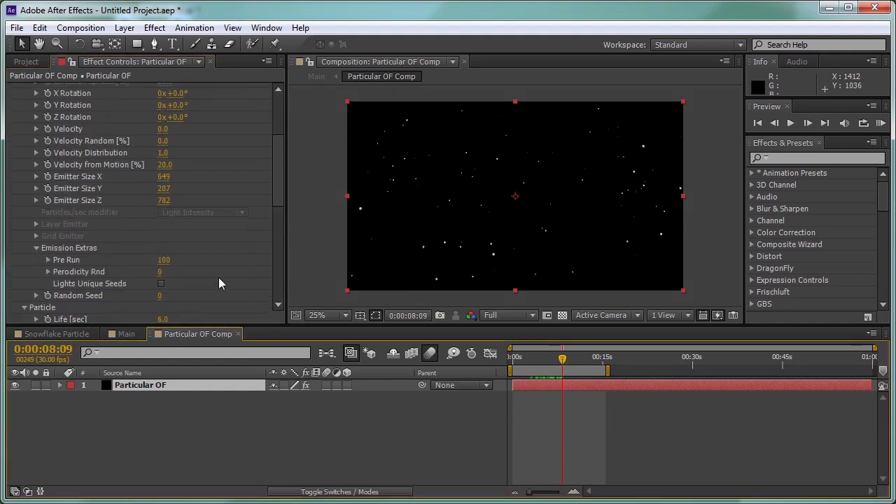
scroll(193, 283, "down", 2)
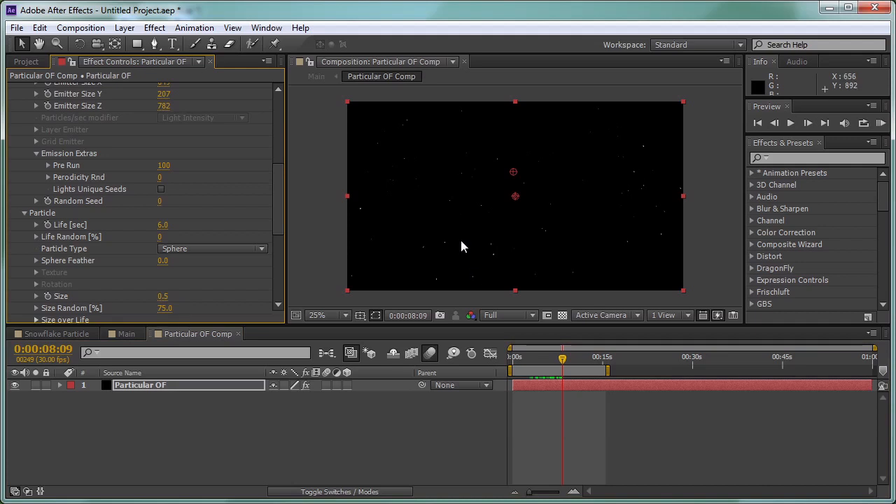
left_click(163, 296)
type("0.8")
key("Return")
left_click_drag(565, 360, 586, 361)
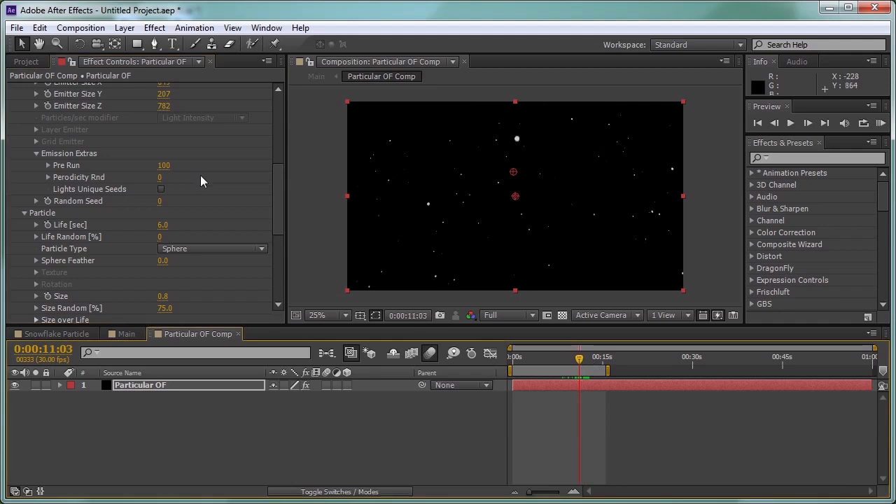
Step: Set Affect Position in the Air physics turbulence field to 39 and scrub through the particle motion
scroll(193, 182, "down", 6)
left_click(24, 269)
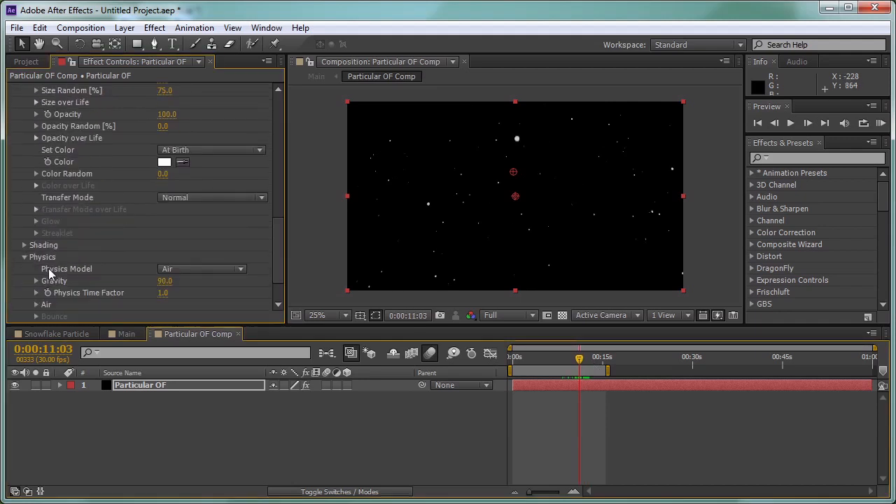
left_click(36, 304)
scroll(36, 303, "down", 6)
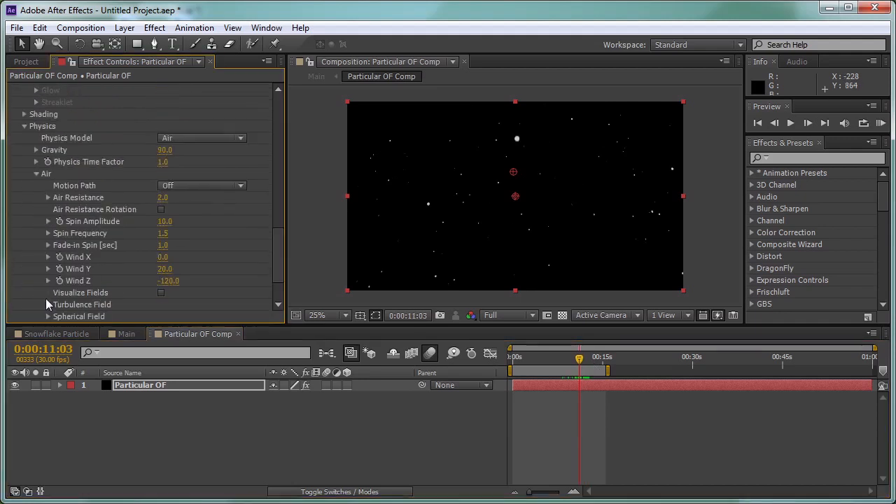
left_click(48, 246)
scroll(48, 247, "down", 3)
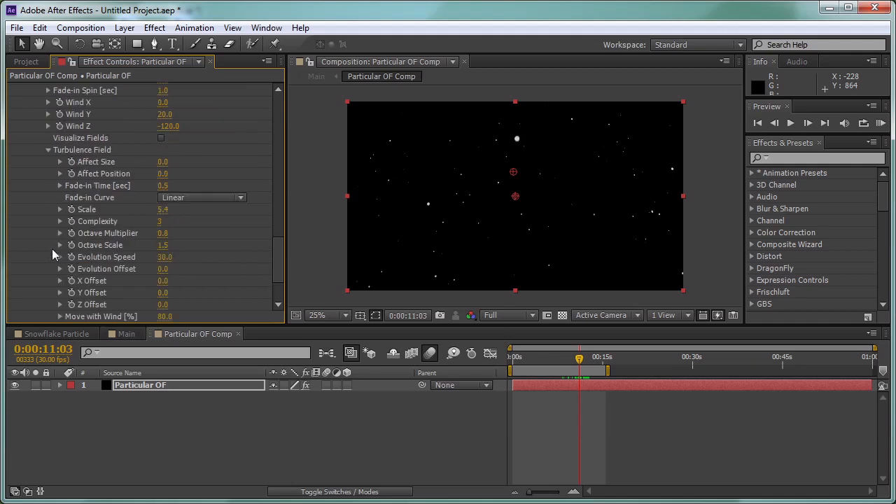
left_click_drag(163, 175, 200, 175)
left_click_drag(532, 360, 571, 361)
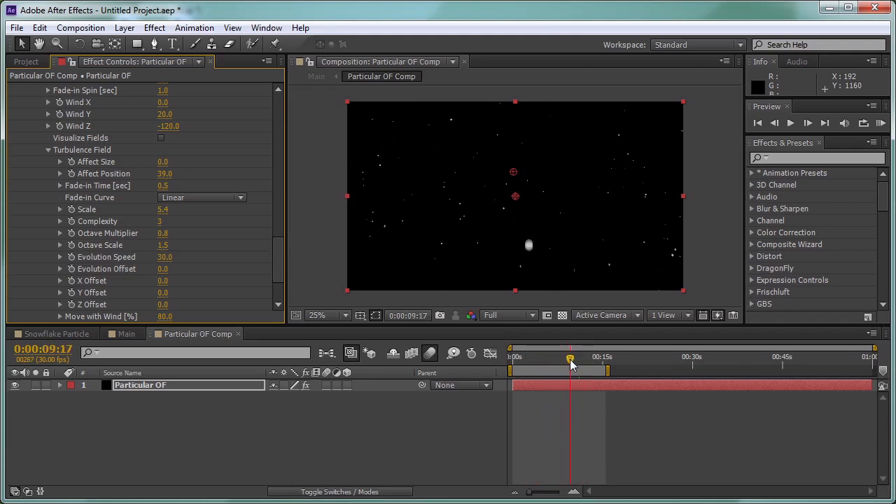
Step: In the Main composition, hide Particular OF Comp and create a black solid named OF above it
left_click(26, 62)
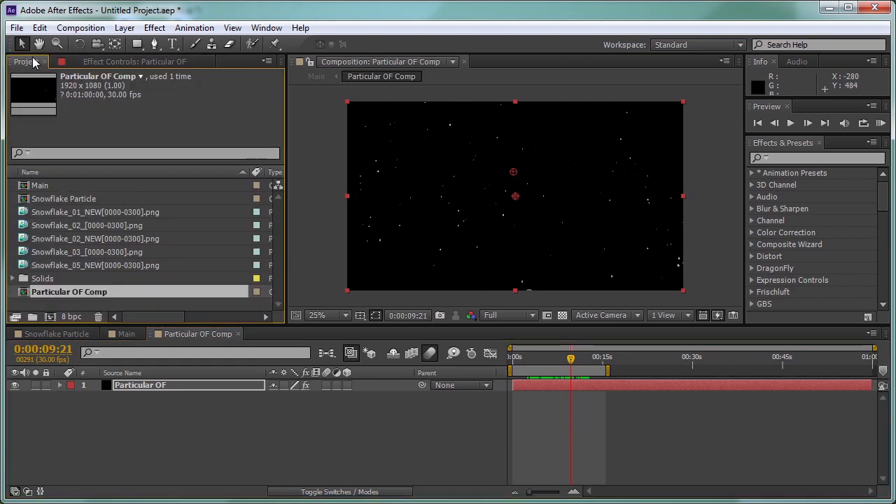
left_click(123, 334)
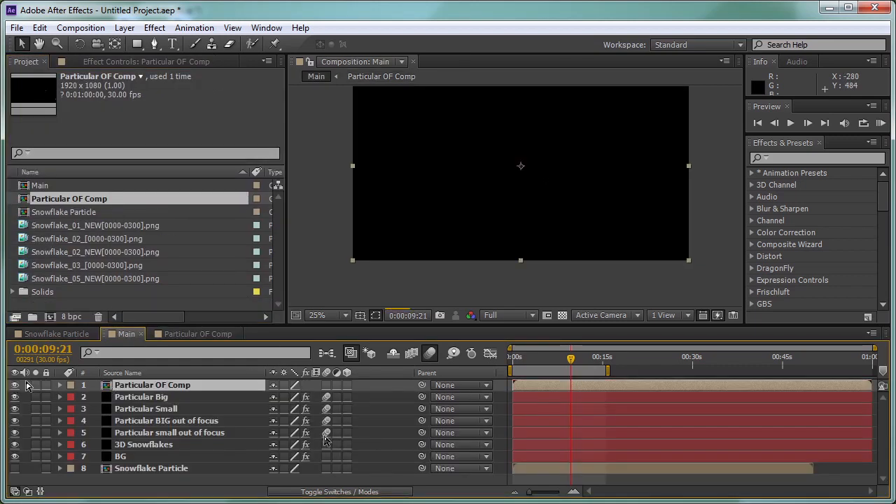
key("ctrl+y")
type("OF")
left_click(516, 411)
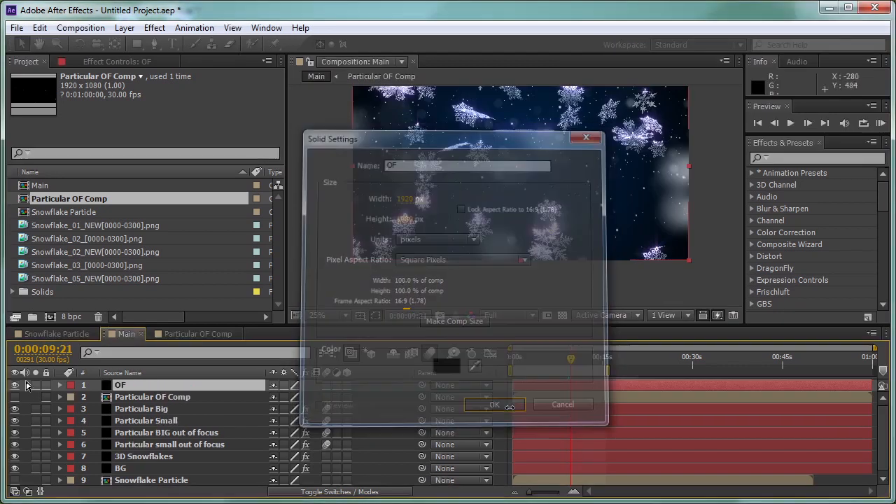
Step: Apply Optical Flares to the OF solid and open its options, fitting the editor window to the screen
left_click(154, 28)
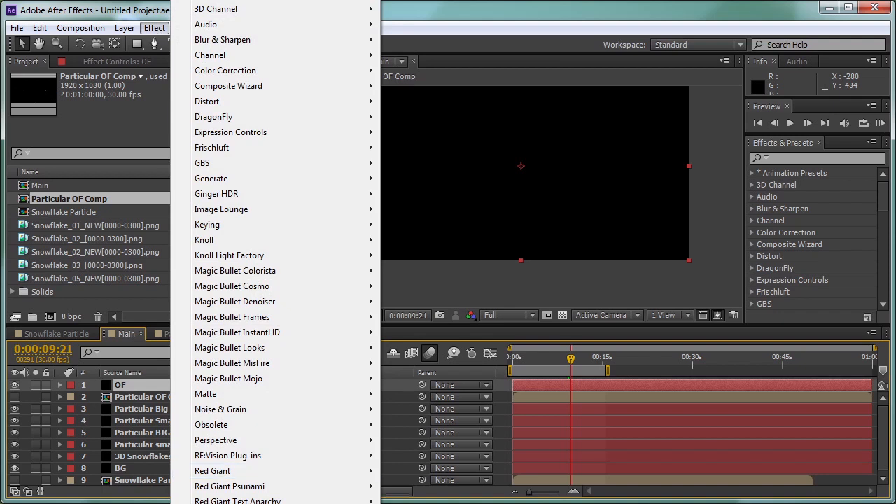
left_click(420, 501)
left_click(202, 88)
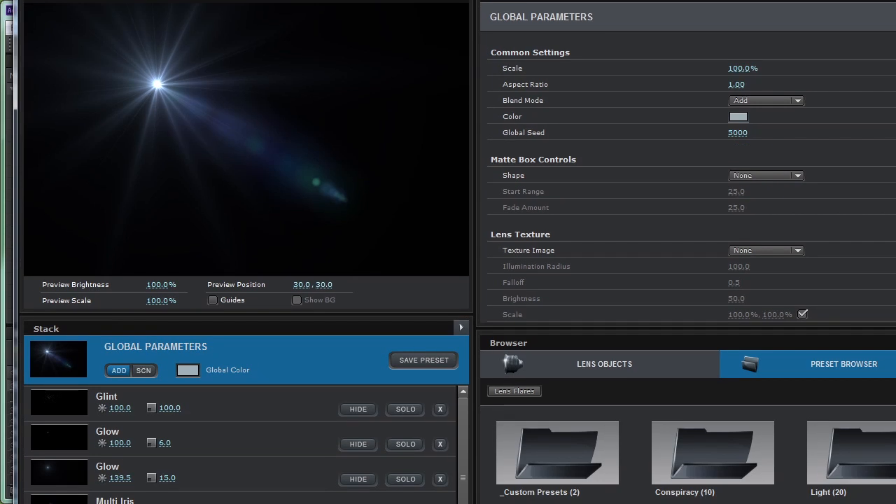
left_click_drag(895, 503, 714, 309)
left_click_drag(595, 0, 655, 0)
Step: Open the Pro Presets folder and clear all lens objects from the flare stack
left_click_drag(771, 396, 768, 445)
left_click(623, 383)
left_click_drag(771, 378, 461, 372)
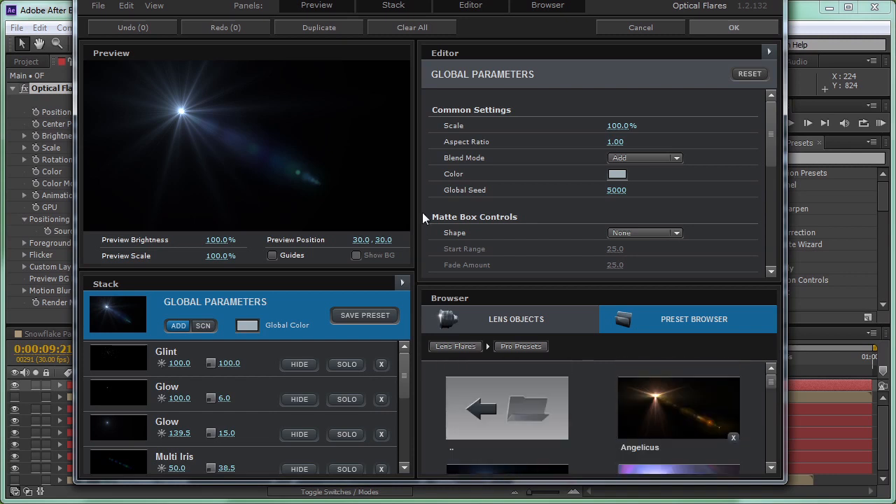
left_click(416, 29)
left_click(414, 299)
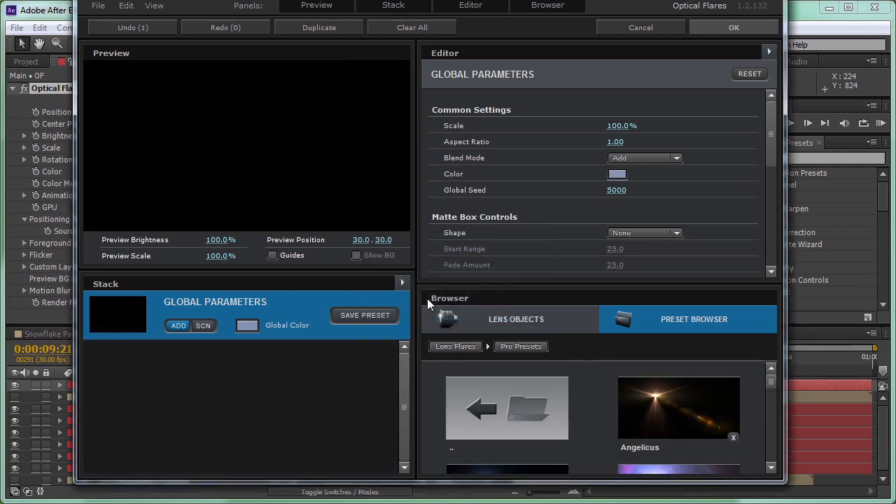
Step: Add a basic Glow and a Streak lens object to the empty flare stack
left_click(559, 327)
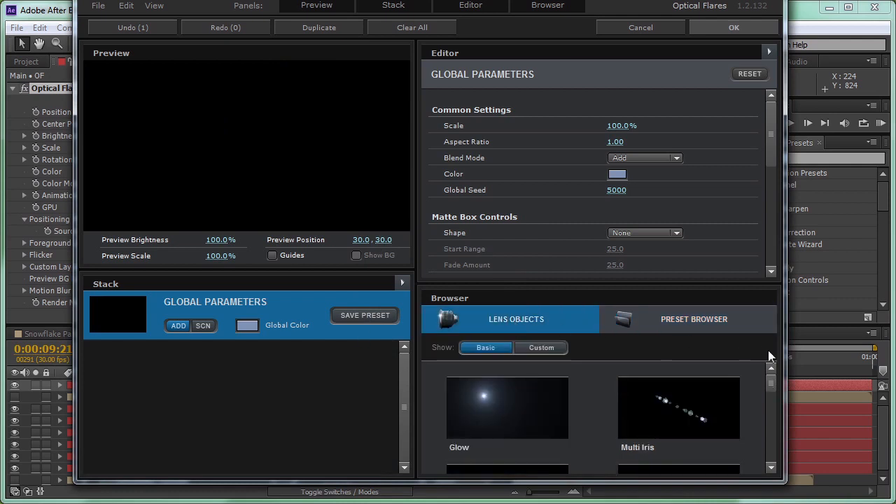
left_click(507, 403)
left_click_drag(770, 383, 780, 398)
left_click(669, 400)
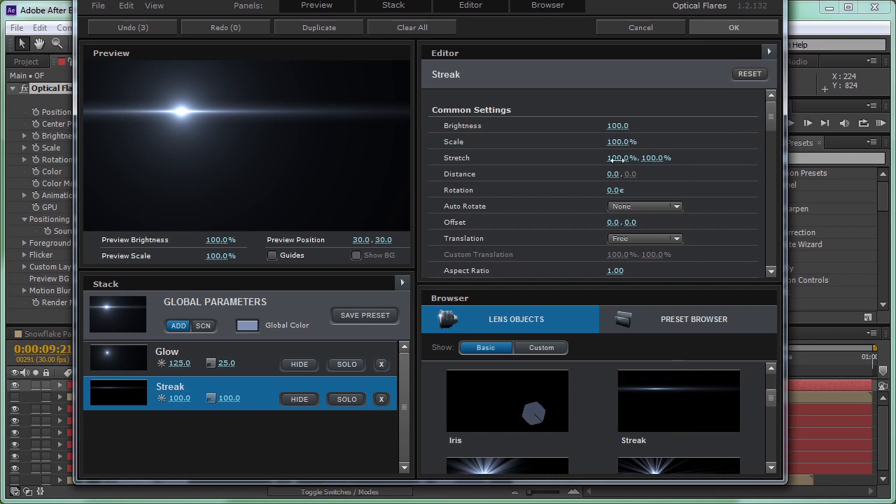
Step: Make three replicator copies of the streak and set its stretch to 18.5% by 31%
mouse_move(622, 160)
left_mouse_down()
mouse_move(550, 167)
mouse_move(638, 158)
mouse_move(565, 165)
left_mouse_up()
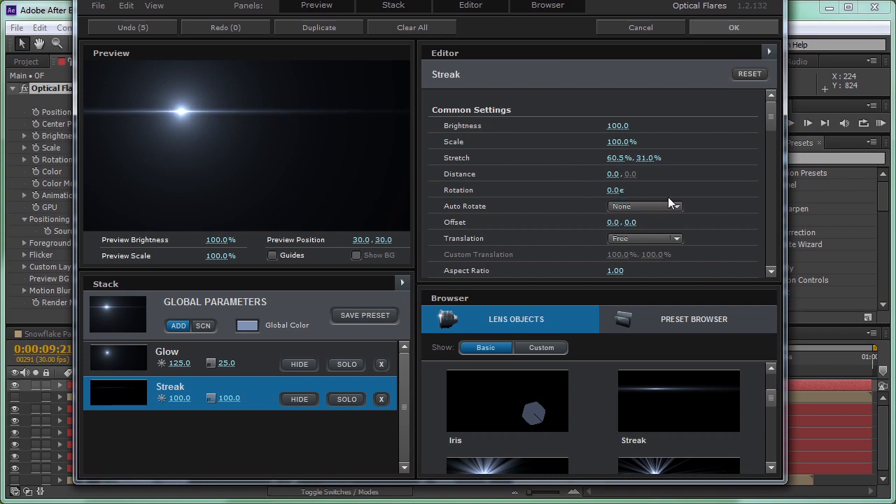
left_click_drag(768, 126, 773, 180)
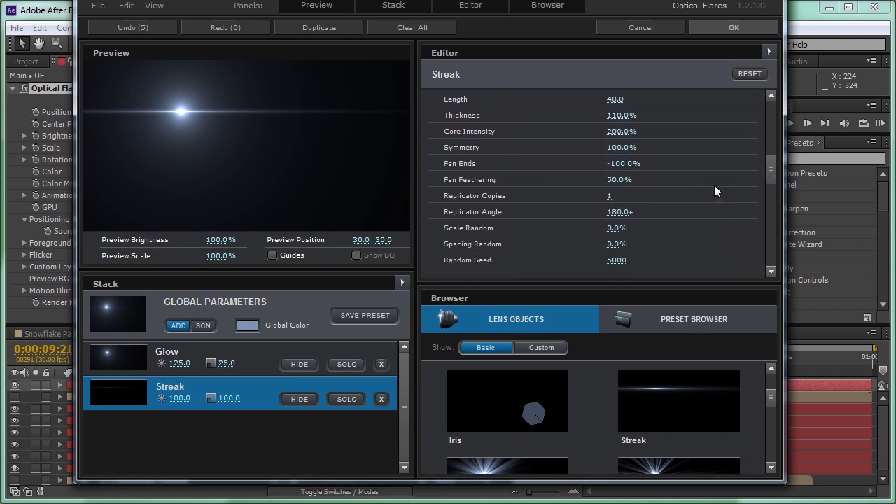
left_click(609, 197)
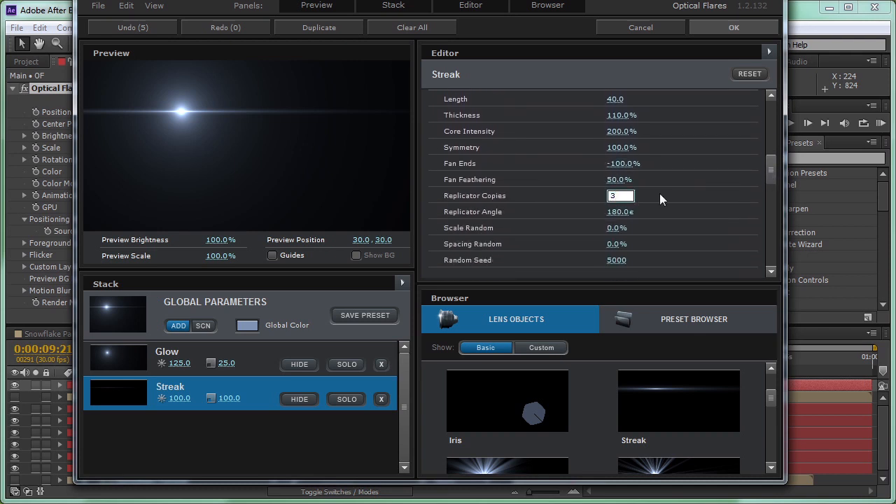
key("Return")
left_click_drag(772, 173, 773, 121)
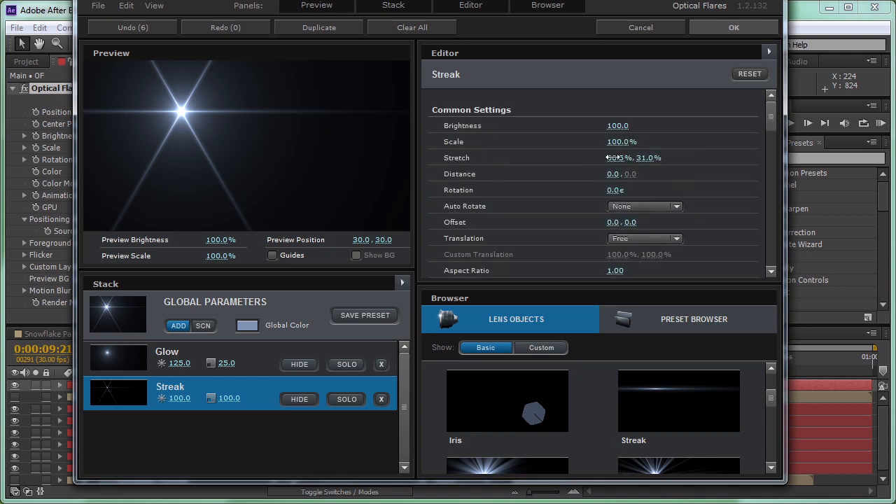
mouse_move(597, 165)
left_mouse_down()
mouse_move(540, 164)
mouse_move(567, 165)
mouse_move(551, 166)
mouse_move(559, 166)
left_mouse_up()
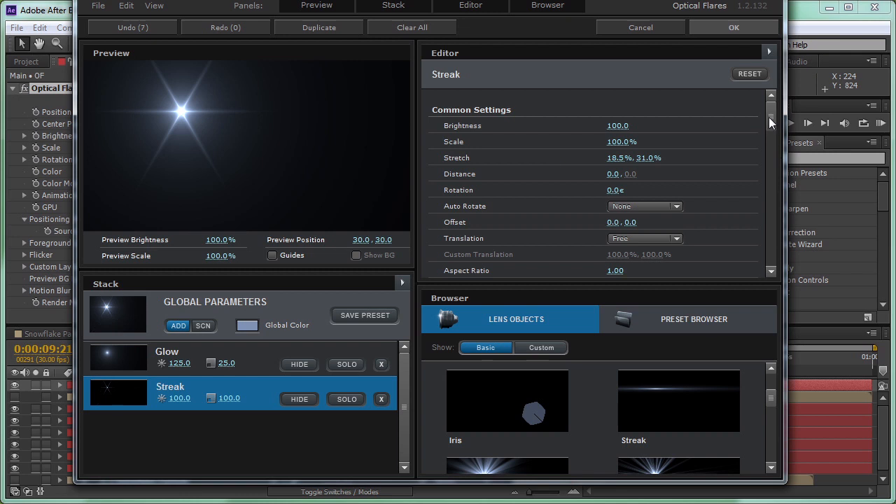
Step: Set the gamma of the Glow lens object to 0.7
left_click_drag(768, 119, 770, 150)
left_click(254, 352)
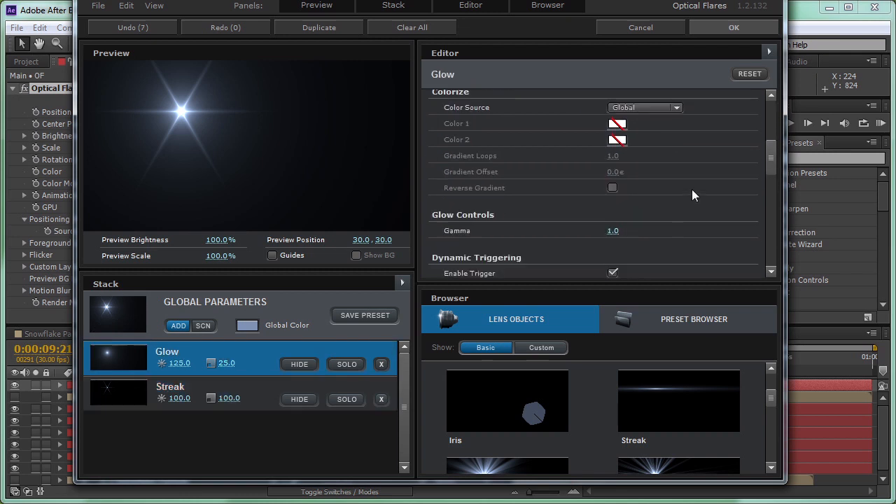
left_click(616, 231)
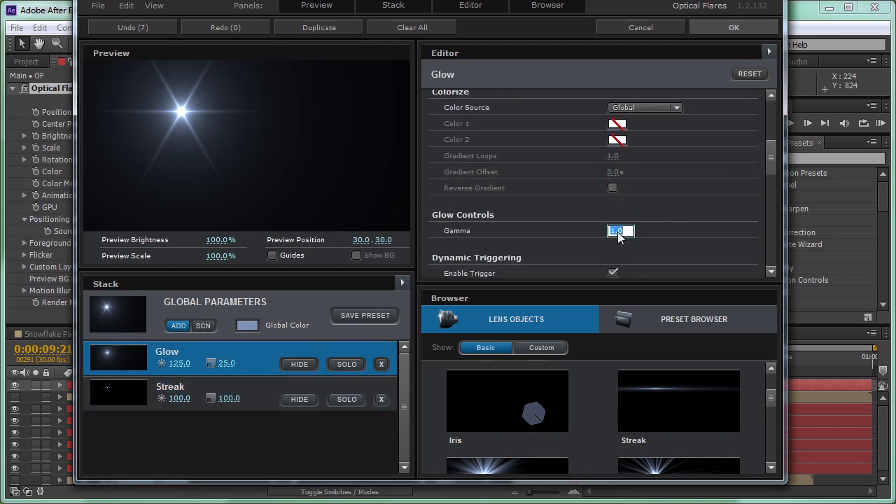
type(".7")
key("Return")
Step: Centre the flare in the preview, accept the flare design, and place it at 576, 572 in the Main composition
left_click_drag(196, 134, 245, 142)
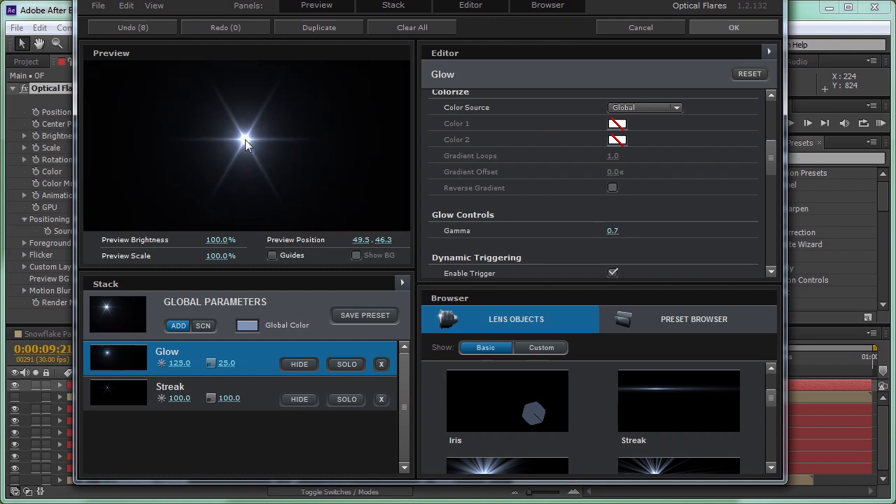
left_click(762, 28)
left_click_drag(454, 128, 454, 171)
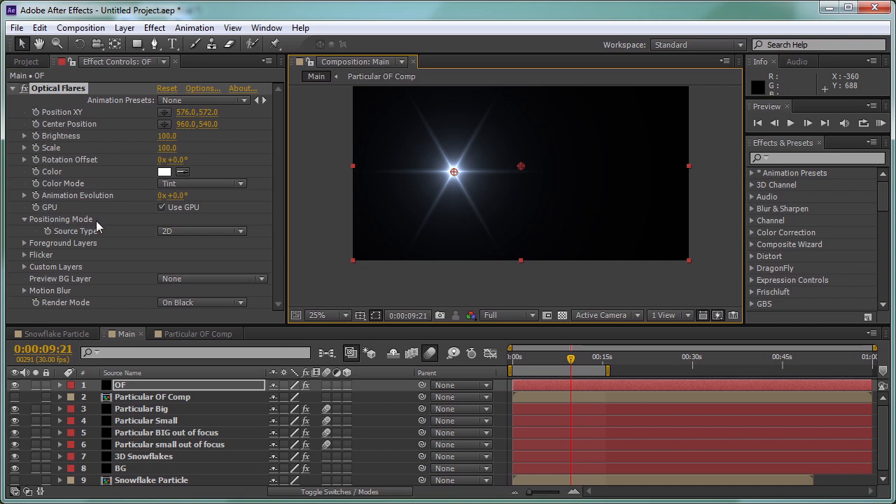
Step: Set the flare's positioning source type to Luminance, with Particular OF Comp as its source layer
left_click(170, 231)
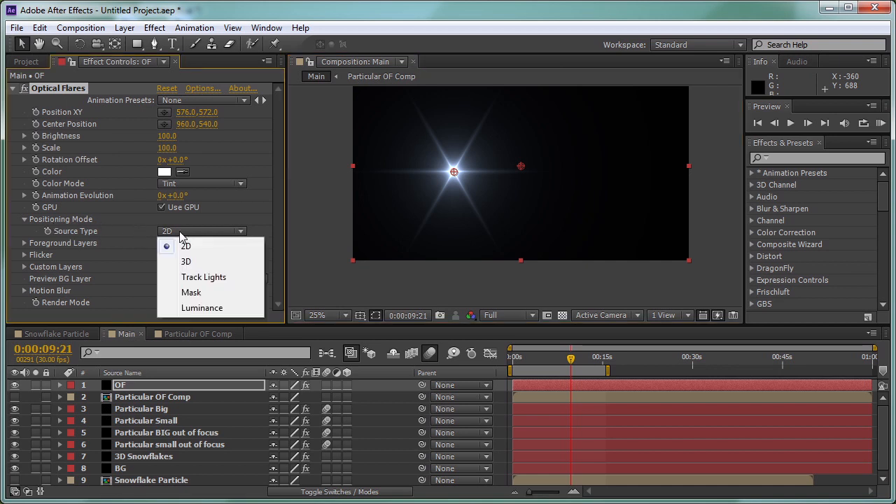
left_click(224, 309)
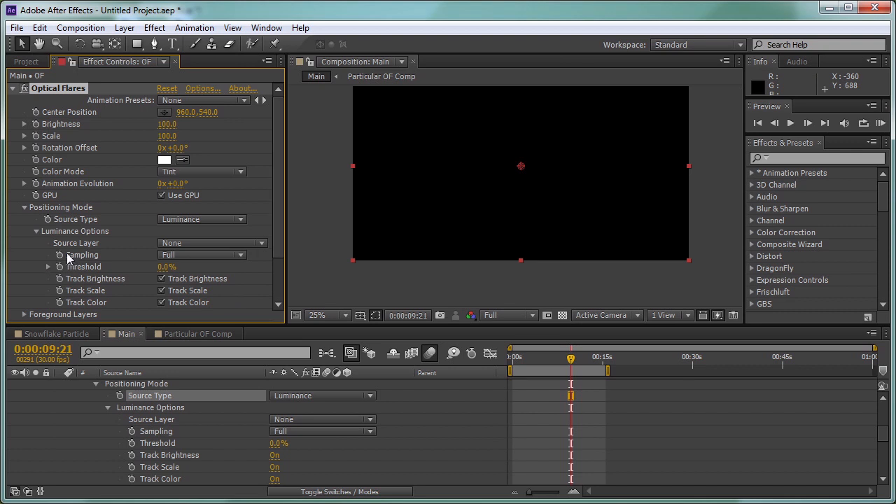
left_click(188, 244)
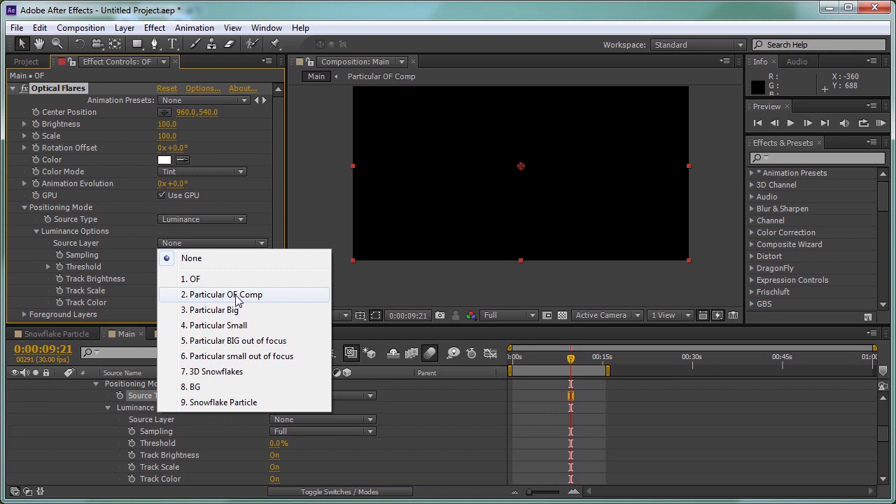
left_click(238, 295)
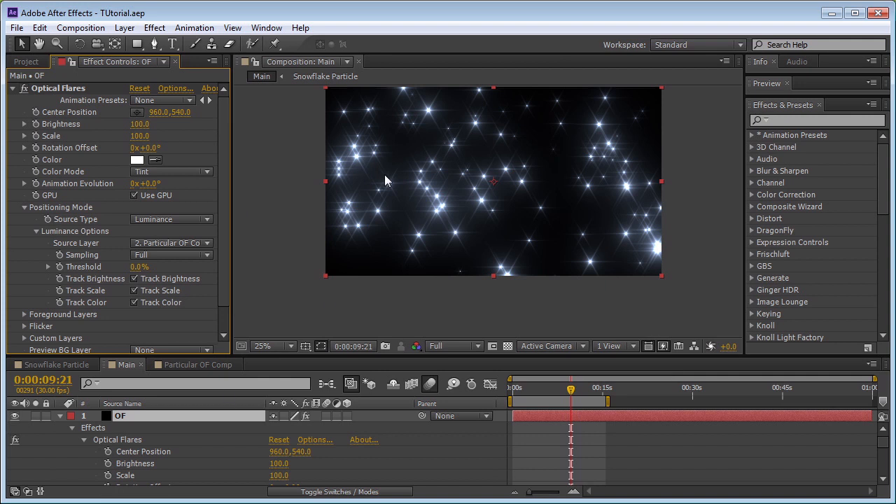
Step: Reduce the particles per second of the Particular OF emitter in Particular OF Comp and return to Main
left_click(168, 365)
left_click(172, 415)
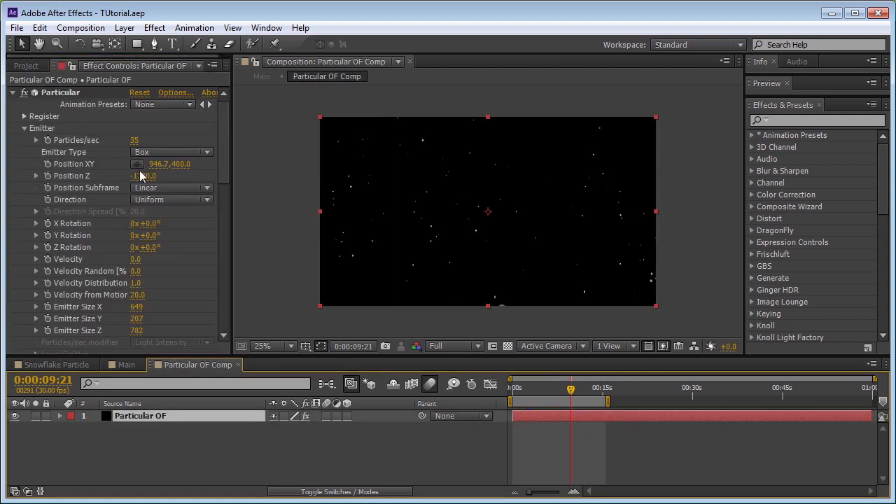
left_click(135, 140)
type("1")
key("Return")
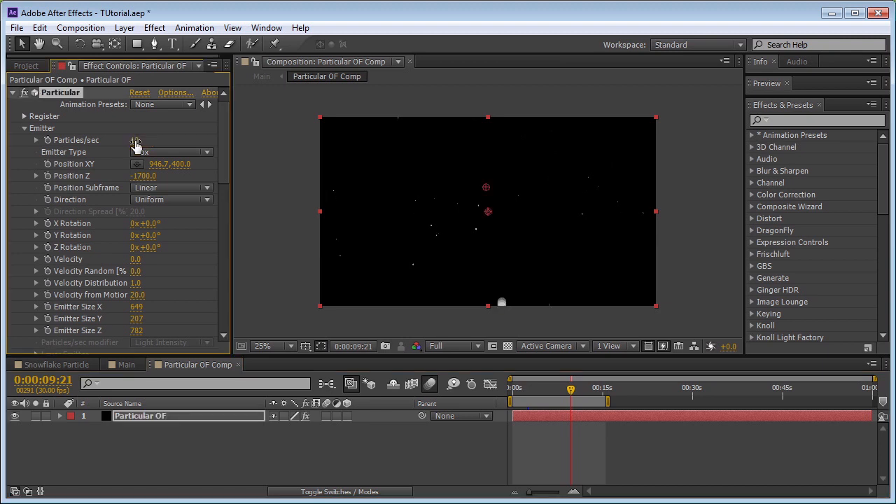
left_click(119, 364)
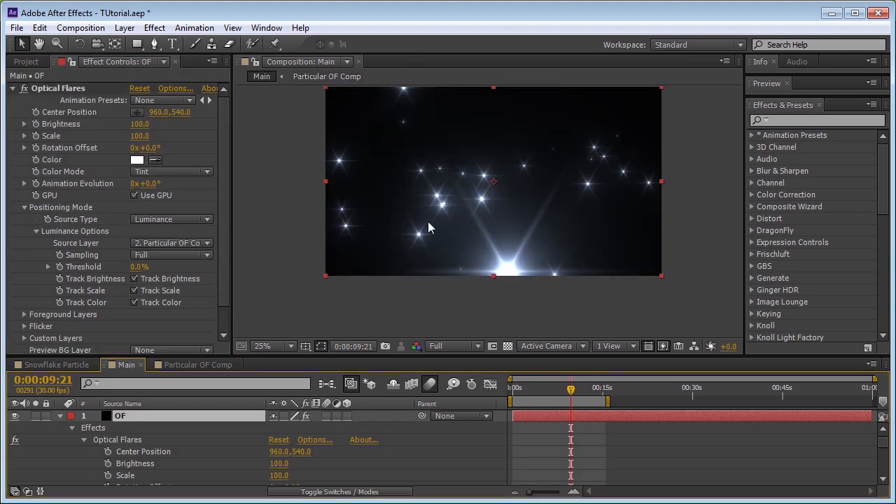
Step: Turn off brightness, scale and color tracking for the luminance flares and set the flare scale to 15
left_click(135, 302)
left_click(134, 291)
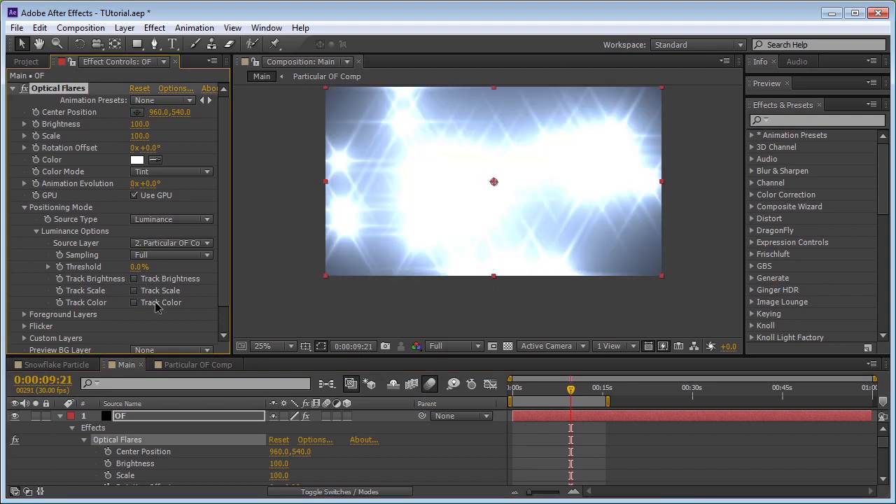
left_click_drag(142, 138, 135, 139)
left_click(139, 138)
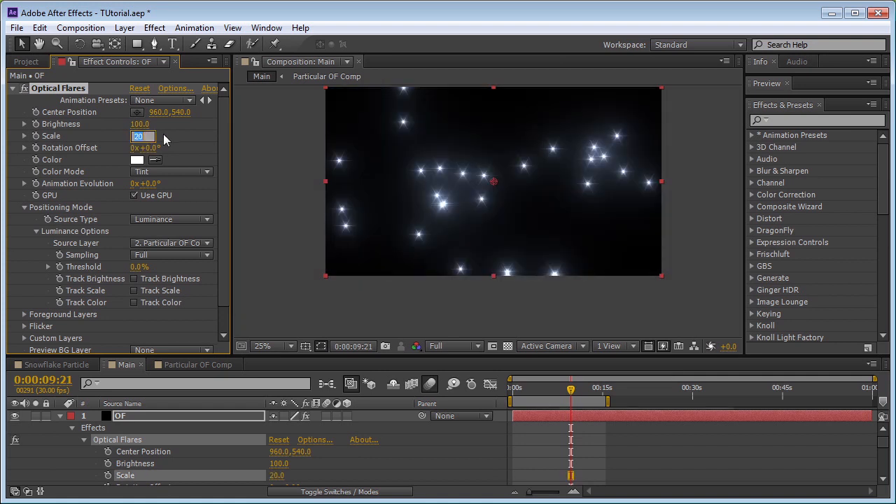
key("Return")
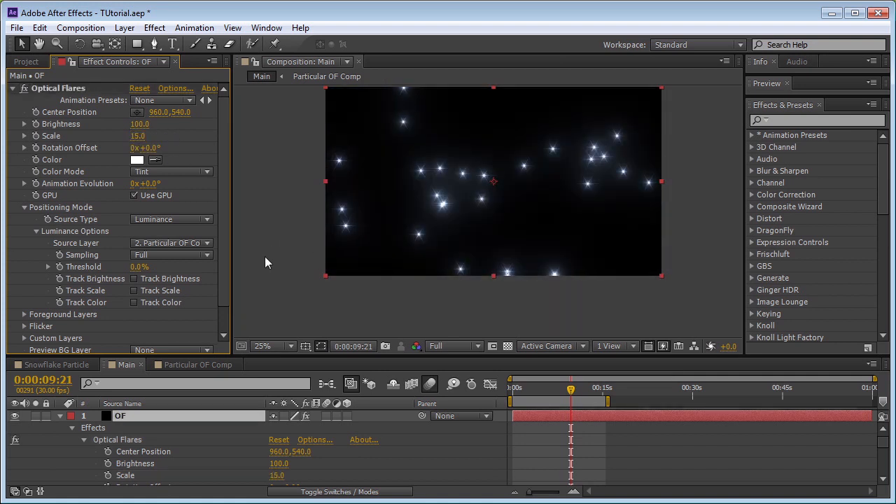
Step: Set the OF layer's blending mode to Screen and collapse its properties
key("F4")
left_click(285, 416)
left_click(339, 237)
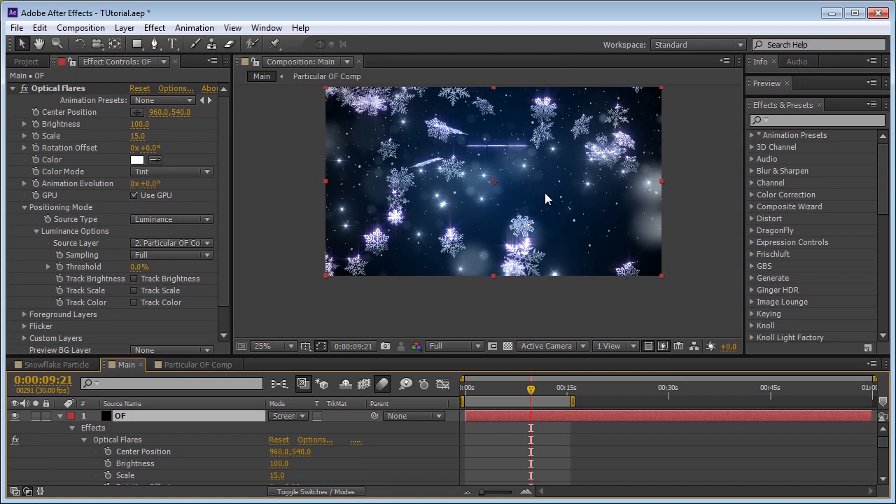
left_click(61, 416)
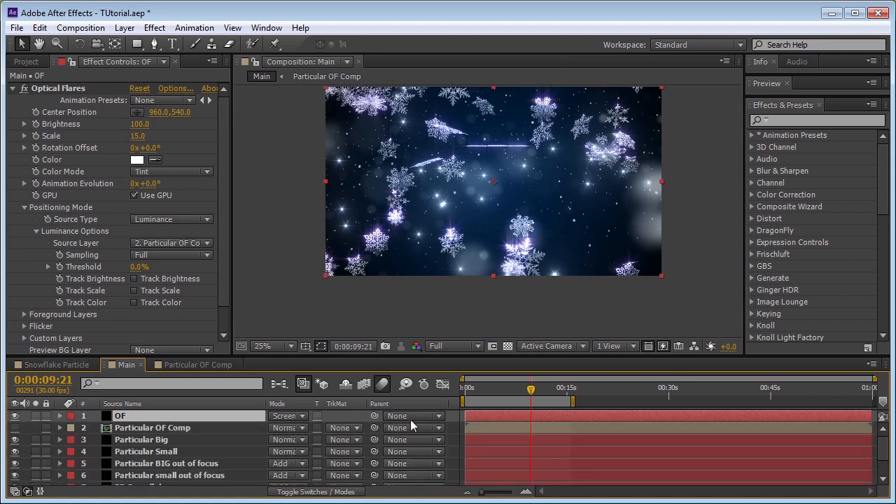
Step: Add an adjustment layer named CC above all the layers in Main
key("F2")
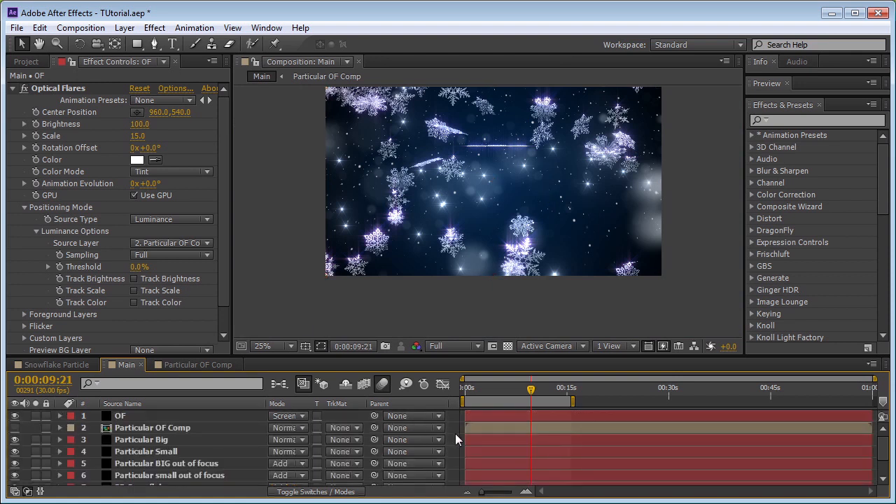
left_click(154, 28)
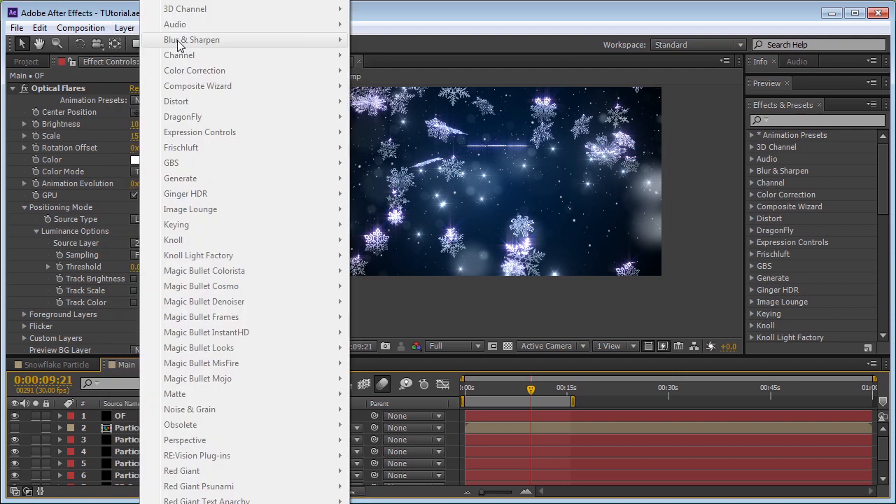
mouse_move(129, 29)
mouse_move(326, 44)
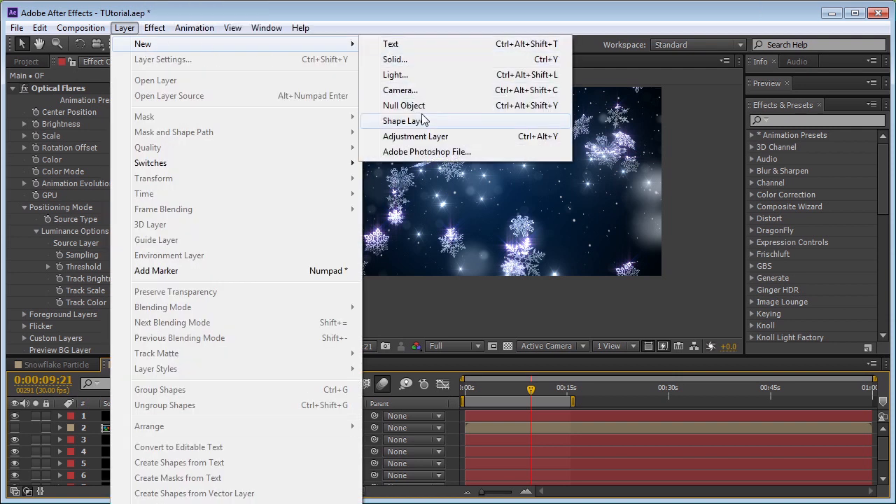
left_click(420, 137)
key("ctrl+shift+y")
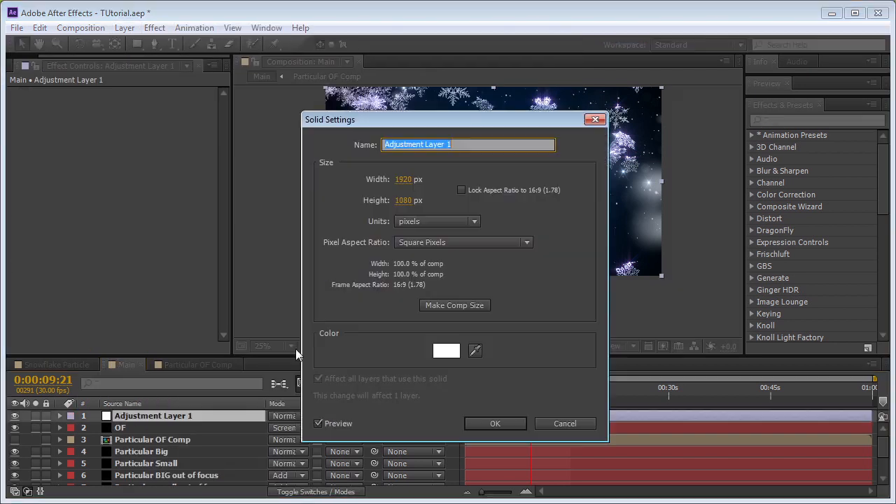
type("CC")
left_click(494, 424)
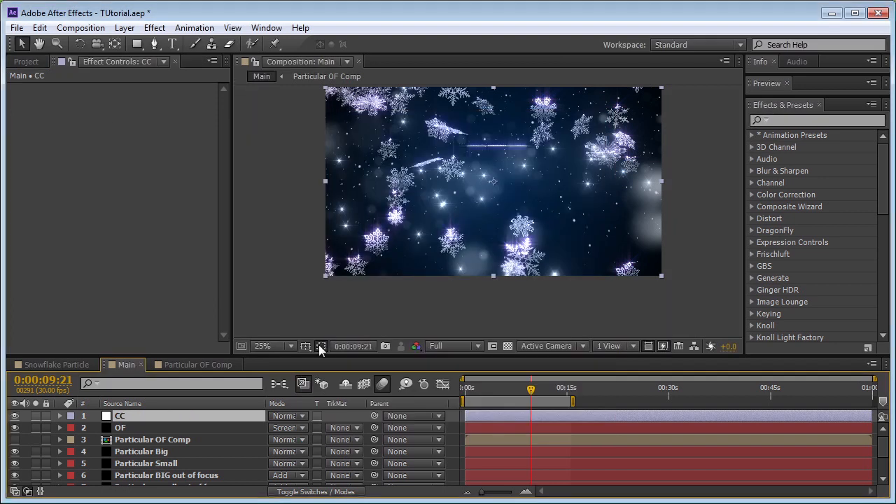
Step: Apply Curves to the CC layer and shape the RGB curve into a slight S that adds contrast
left_click(155, 28)
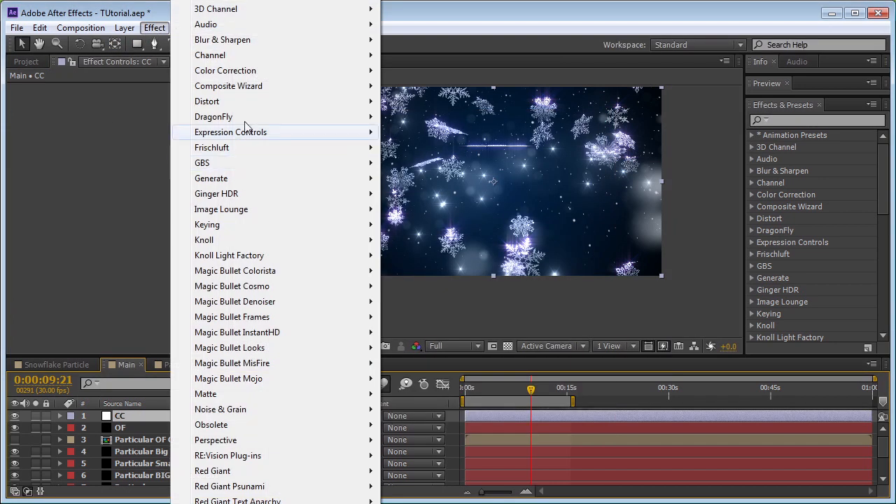
mouse_move(270, 72)
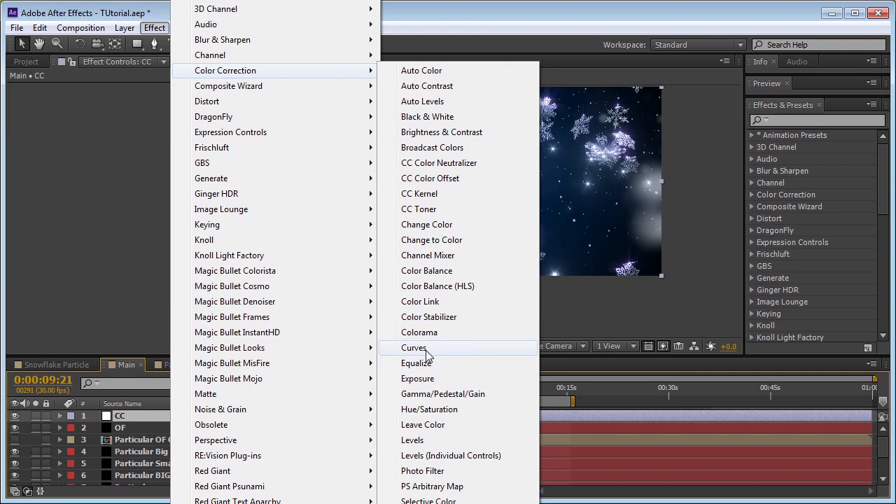
left_click(420, 348)
left_click_drag(131, 166, 129, 163)
left_click_drag(66, 224, 66, 228)
Step: Raise the upper part of the Blue channel curve slightly on the CC layer
left_click(175, 113)
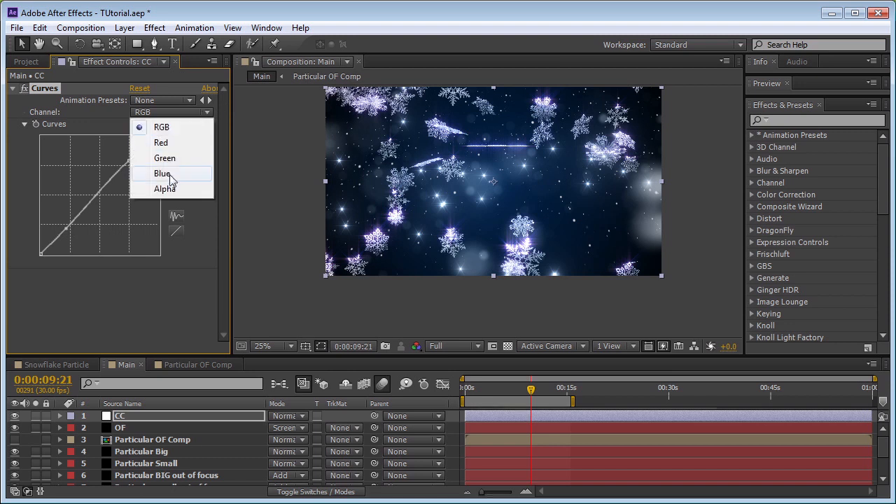
left_click(168, 174)
left_click_drag(120, 168, 119, 166)
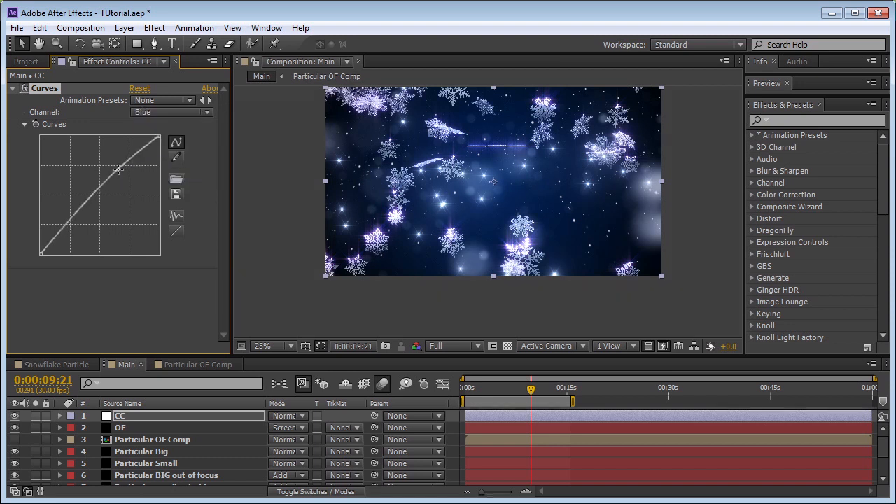
Step: Add another adjustment layer named Noise on top of the layer stack
left_click(452, 452)
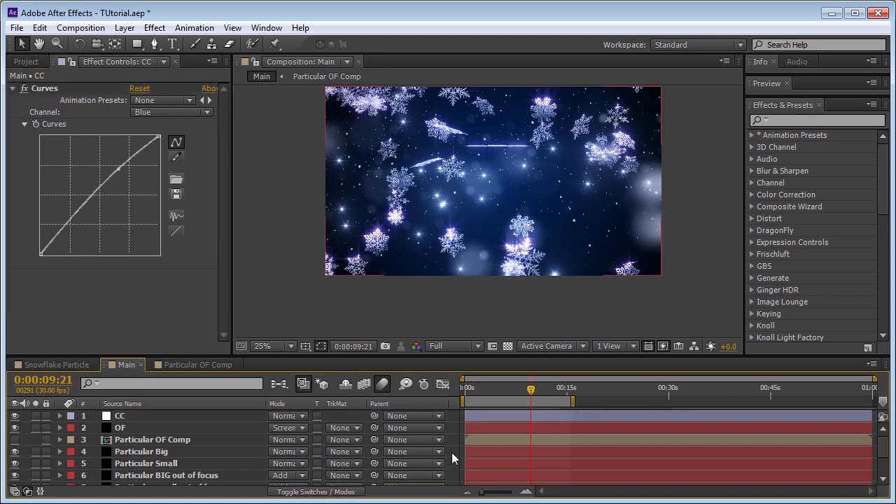
key("ctrl+alt+y")
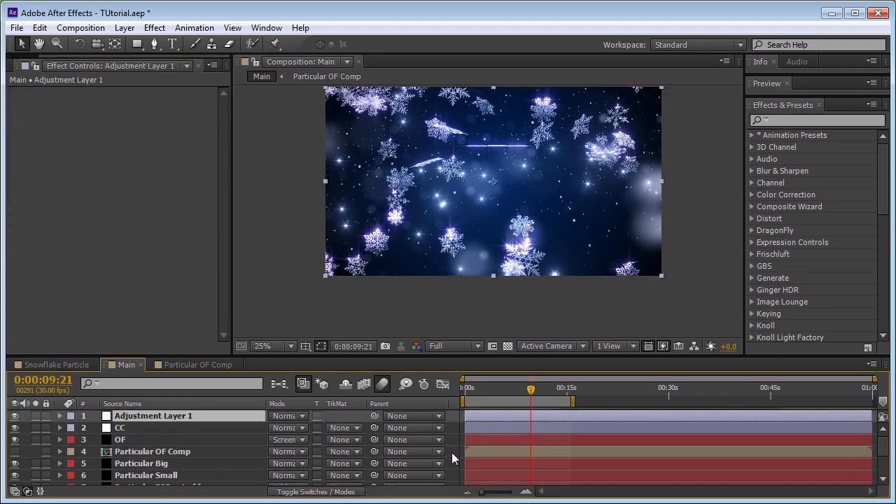
key("ctrl+shift+y")
type("Noise")
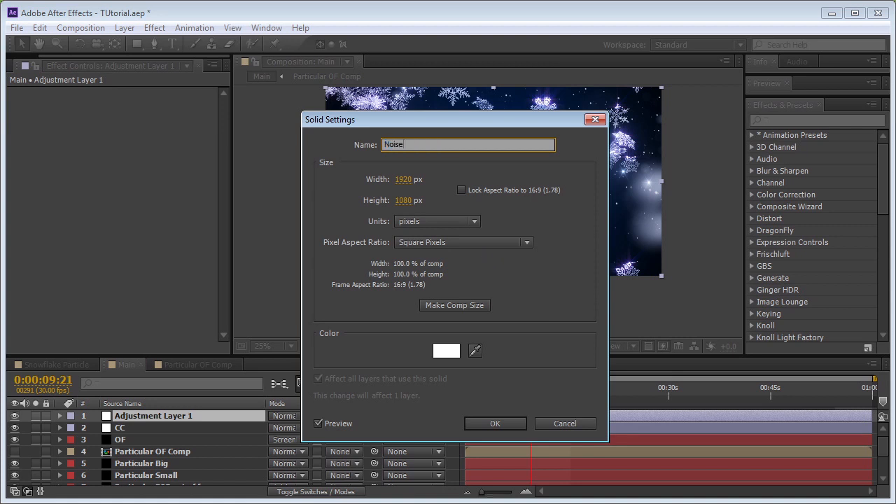
left_click(522, 420)
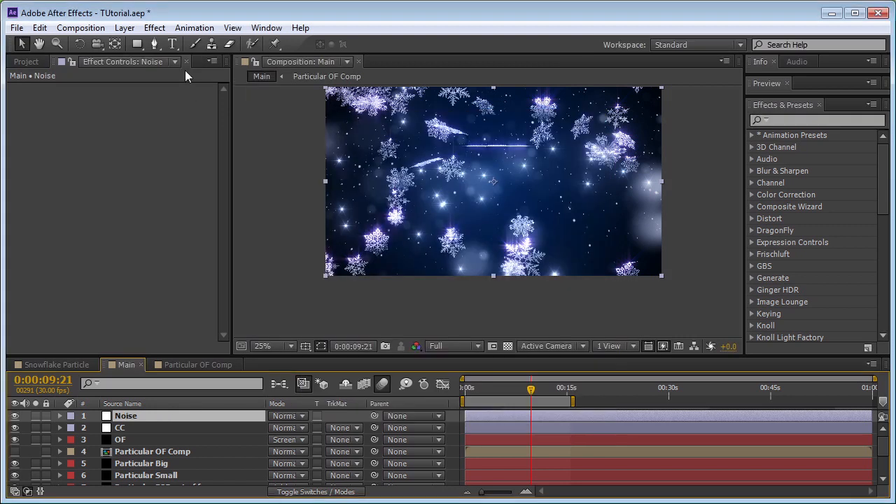
Step: Apply Sharpen to the Noise layer with a sharpen amount of 15
left_click(155, 28)
mouse_move(224, 40)
left_click(430, 250)
left_click(131, 113)
type("15")
key("Return")
scroll(500, 163, "up", 2)
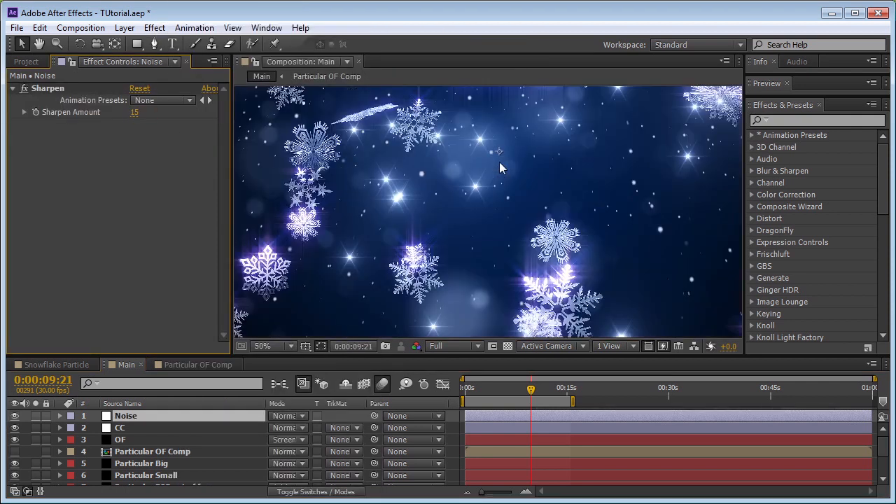
Step: Apply the Noise effect to the Noise layer at 5% with color noise turned off
left_click(154, 28)
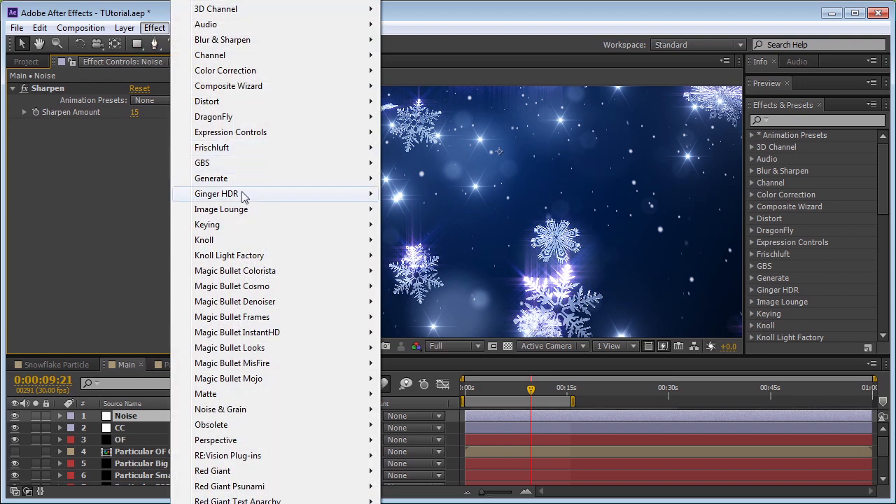
mouse_move(256, 413)
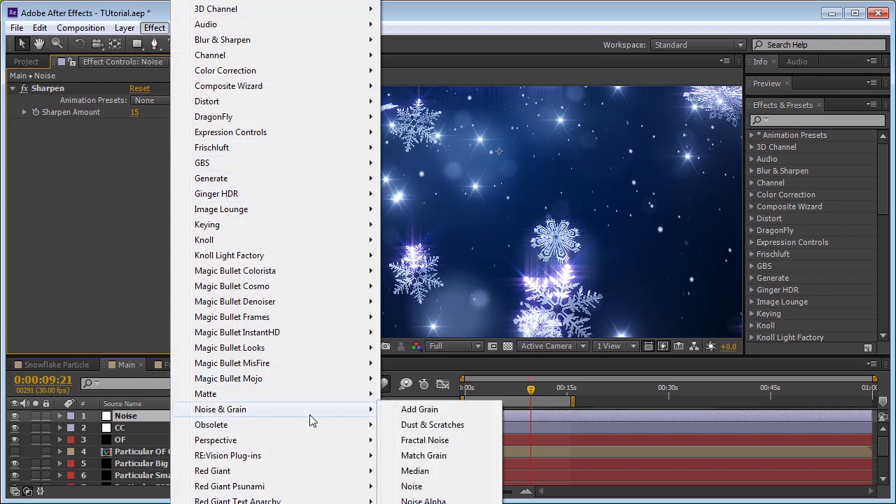
left_click(431, 485)
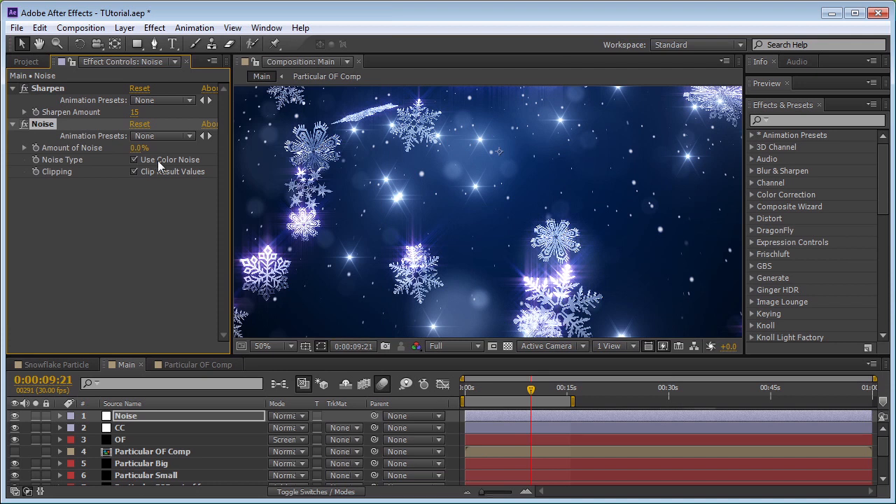
left_click(139, 148)
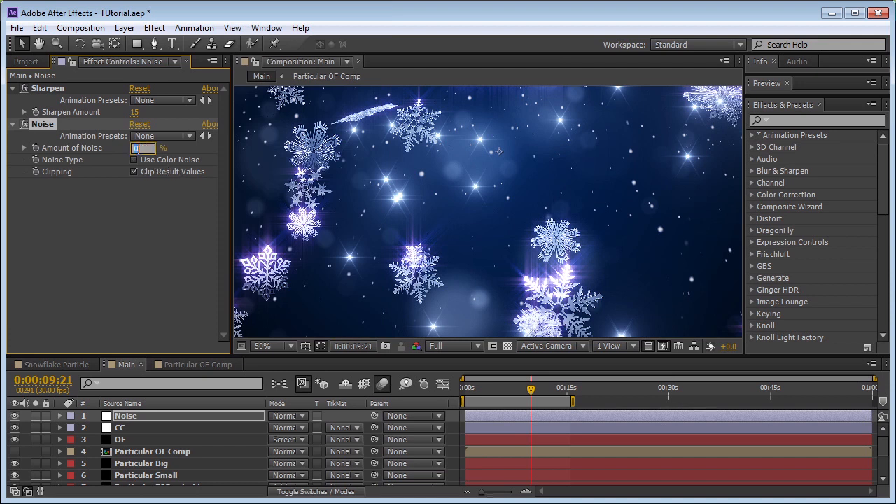
type("5")
left_click(156, 250)
scroll(509, 224, "down", 1)
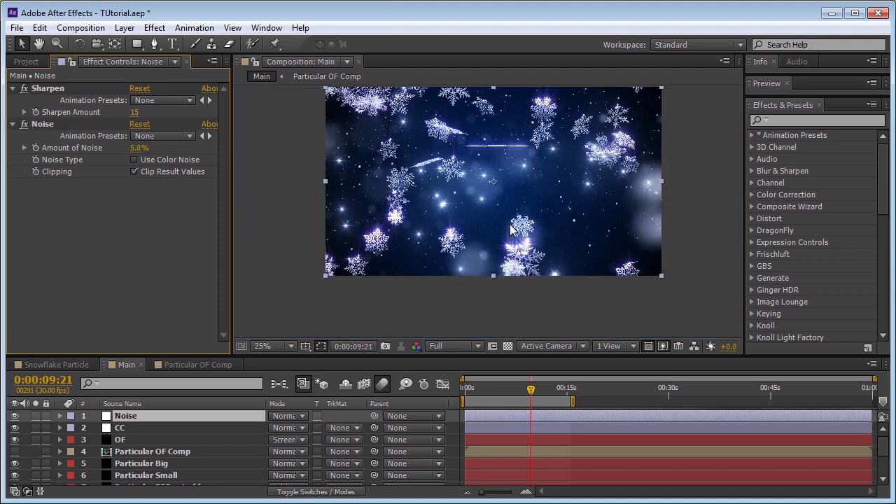
Step: Check the Main composition at 0:00:12:02 and 0:00:04:04, and scrub through the snowflake sequences in Snowflake Particle
left_click_drag(540, 391, 547, 389)
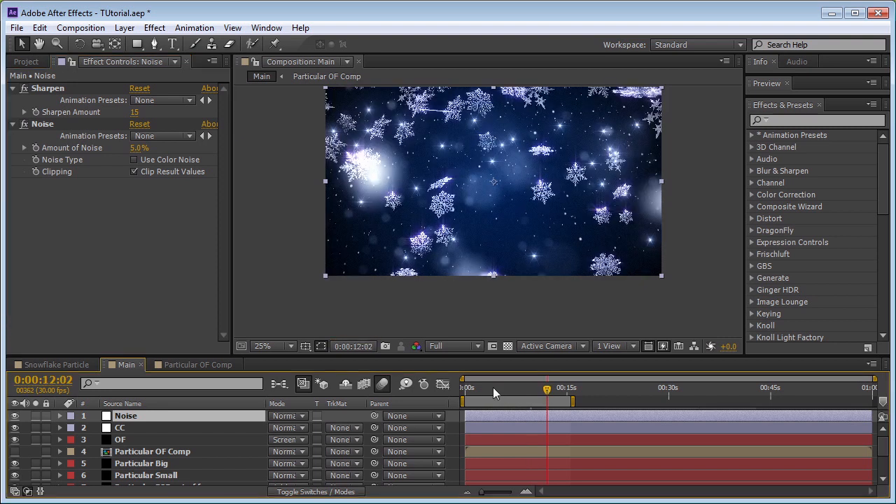
left_click(493, 388)
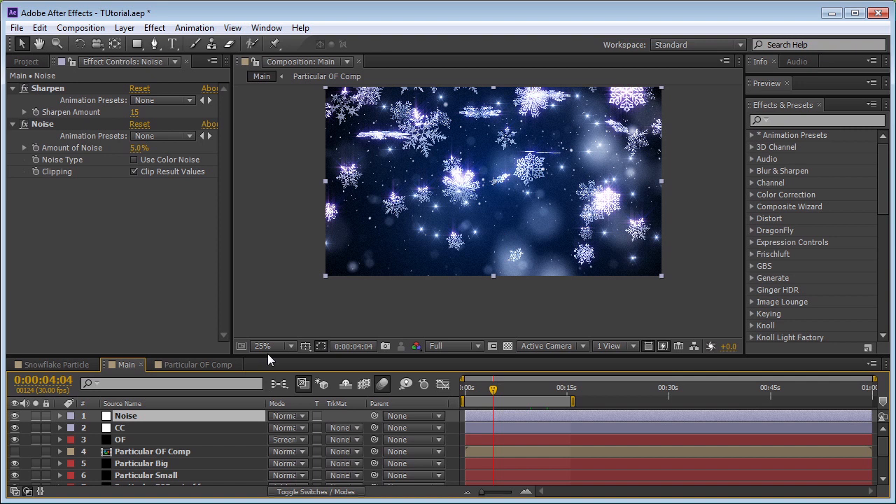
left_click_drag(269, 357, 273, 312)
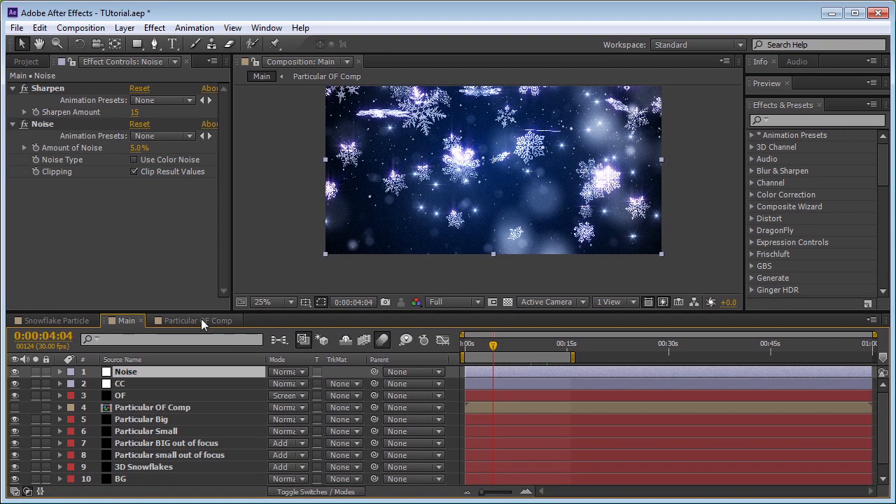
left_click(38, 318)
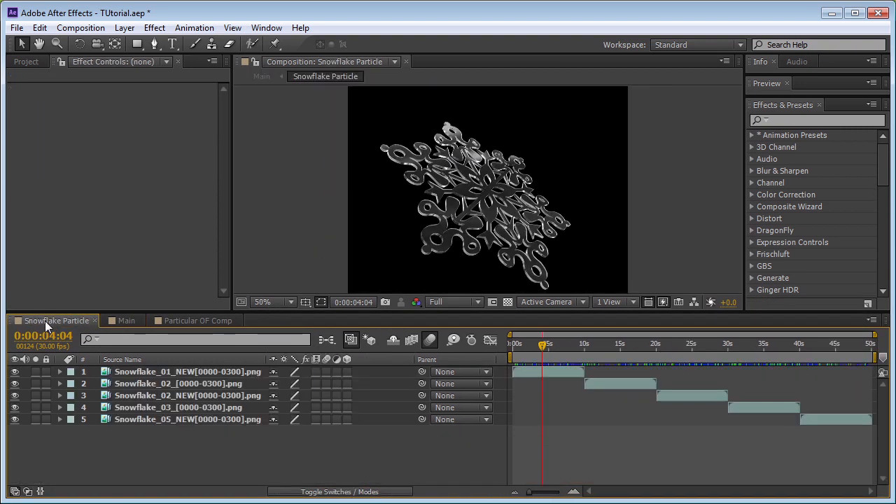
left_click_drag(574, 344, 810, 345)
Step: Examine the Main composition at 0:00:41:11 in an enlarged viewer with the frame fitted to it
left_click(126, 320)
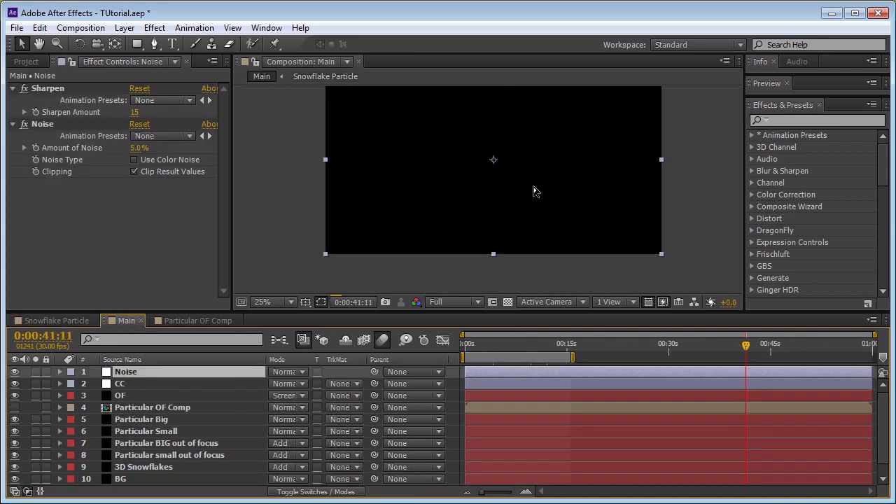
left_click_drag(357, 312, 357, 335)
left_click(268, 325)
left_click(280, 340)
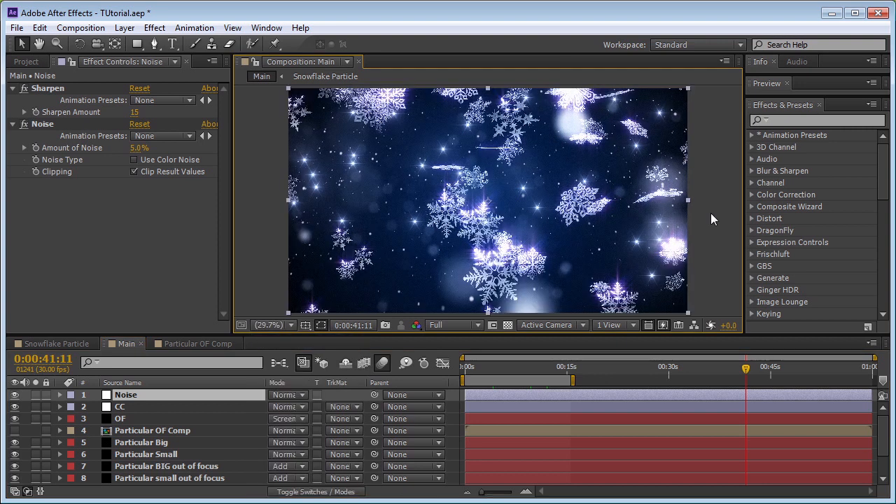